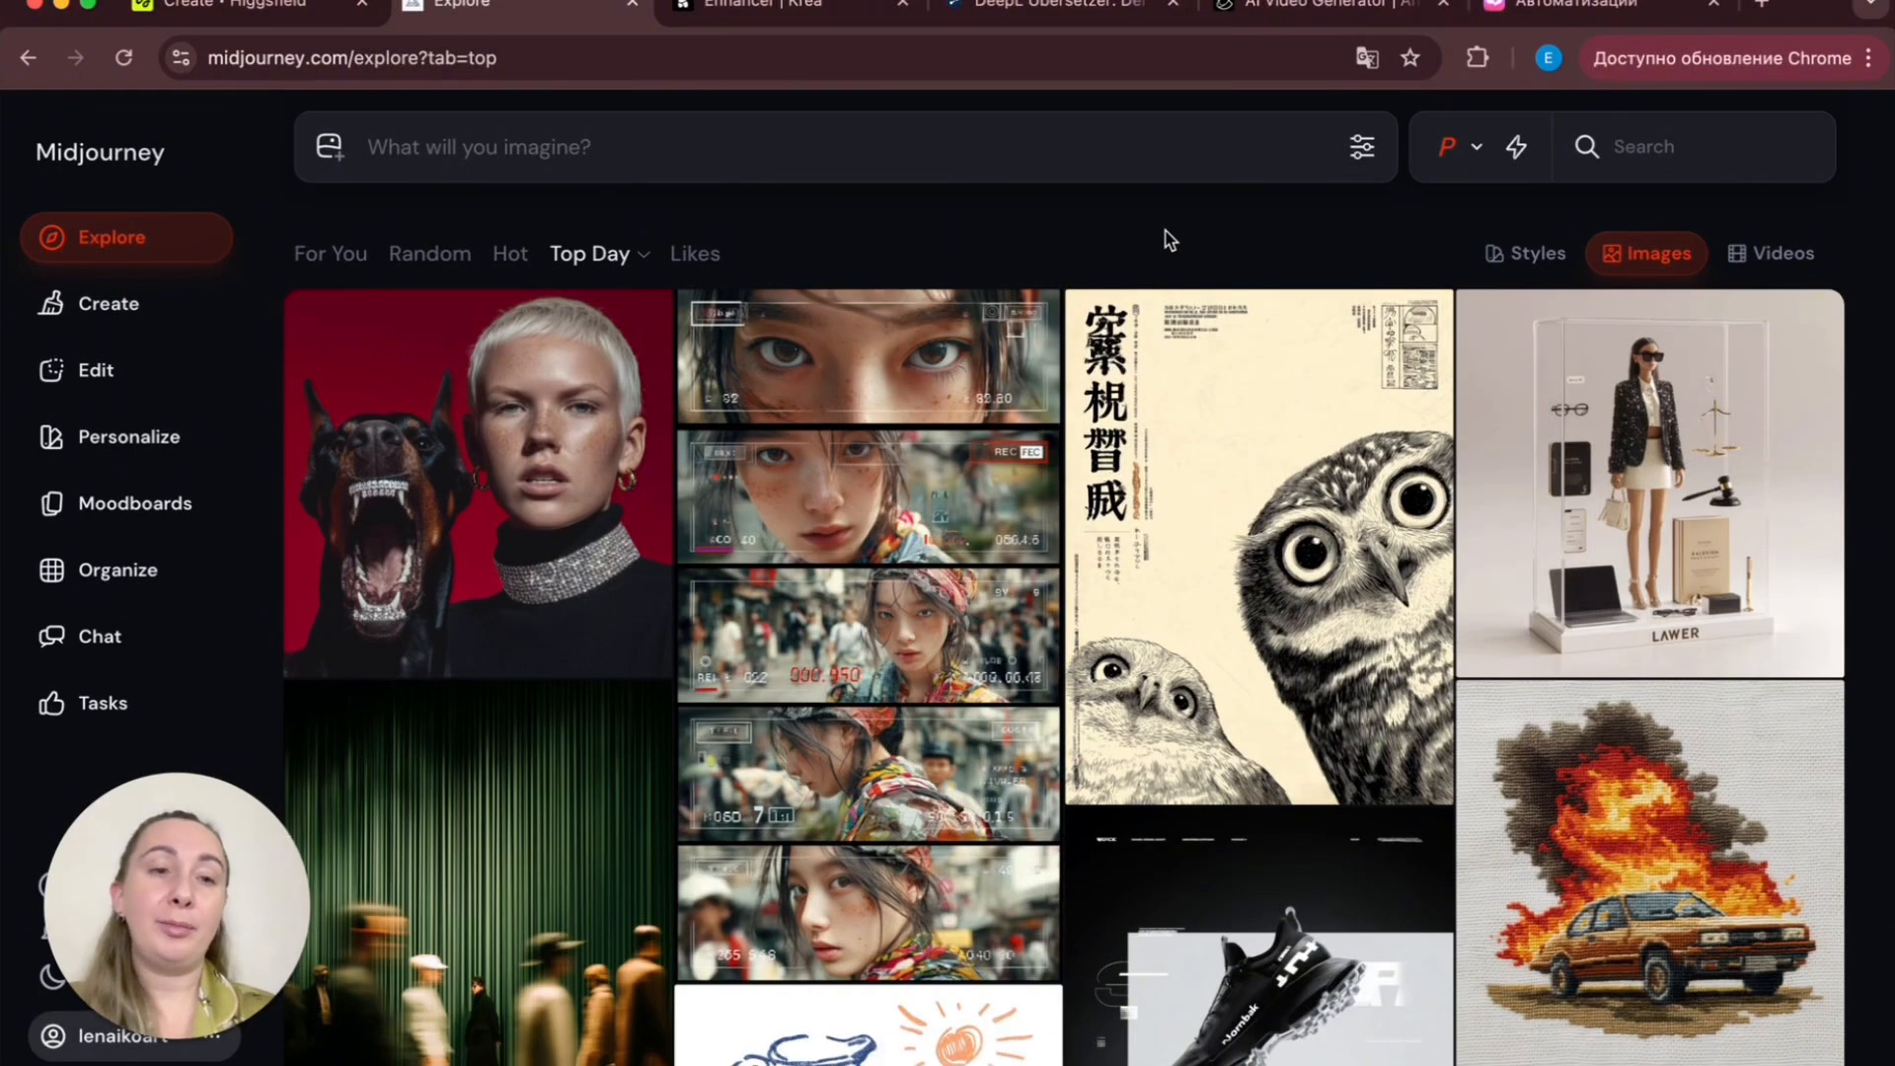
- Browse the Top Day images in the Explore feed for inspiration
{"action": "scroll", "coordinate": [1027, 908], "scroll_direction": "down", "scroll_amount": 4}
{"action": "scroll", "coordinate": [1033, 646], "scroll_direction": "down", "scroll_amount": 1}
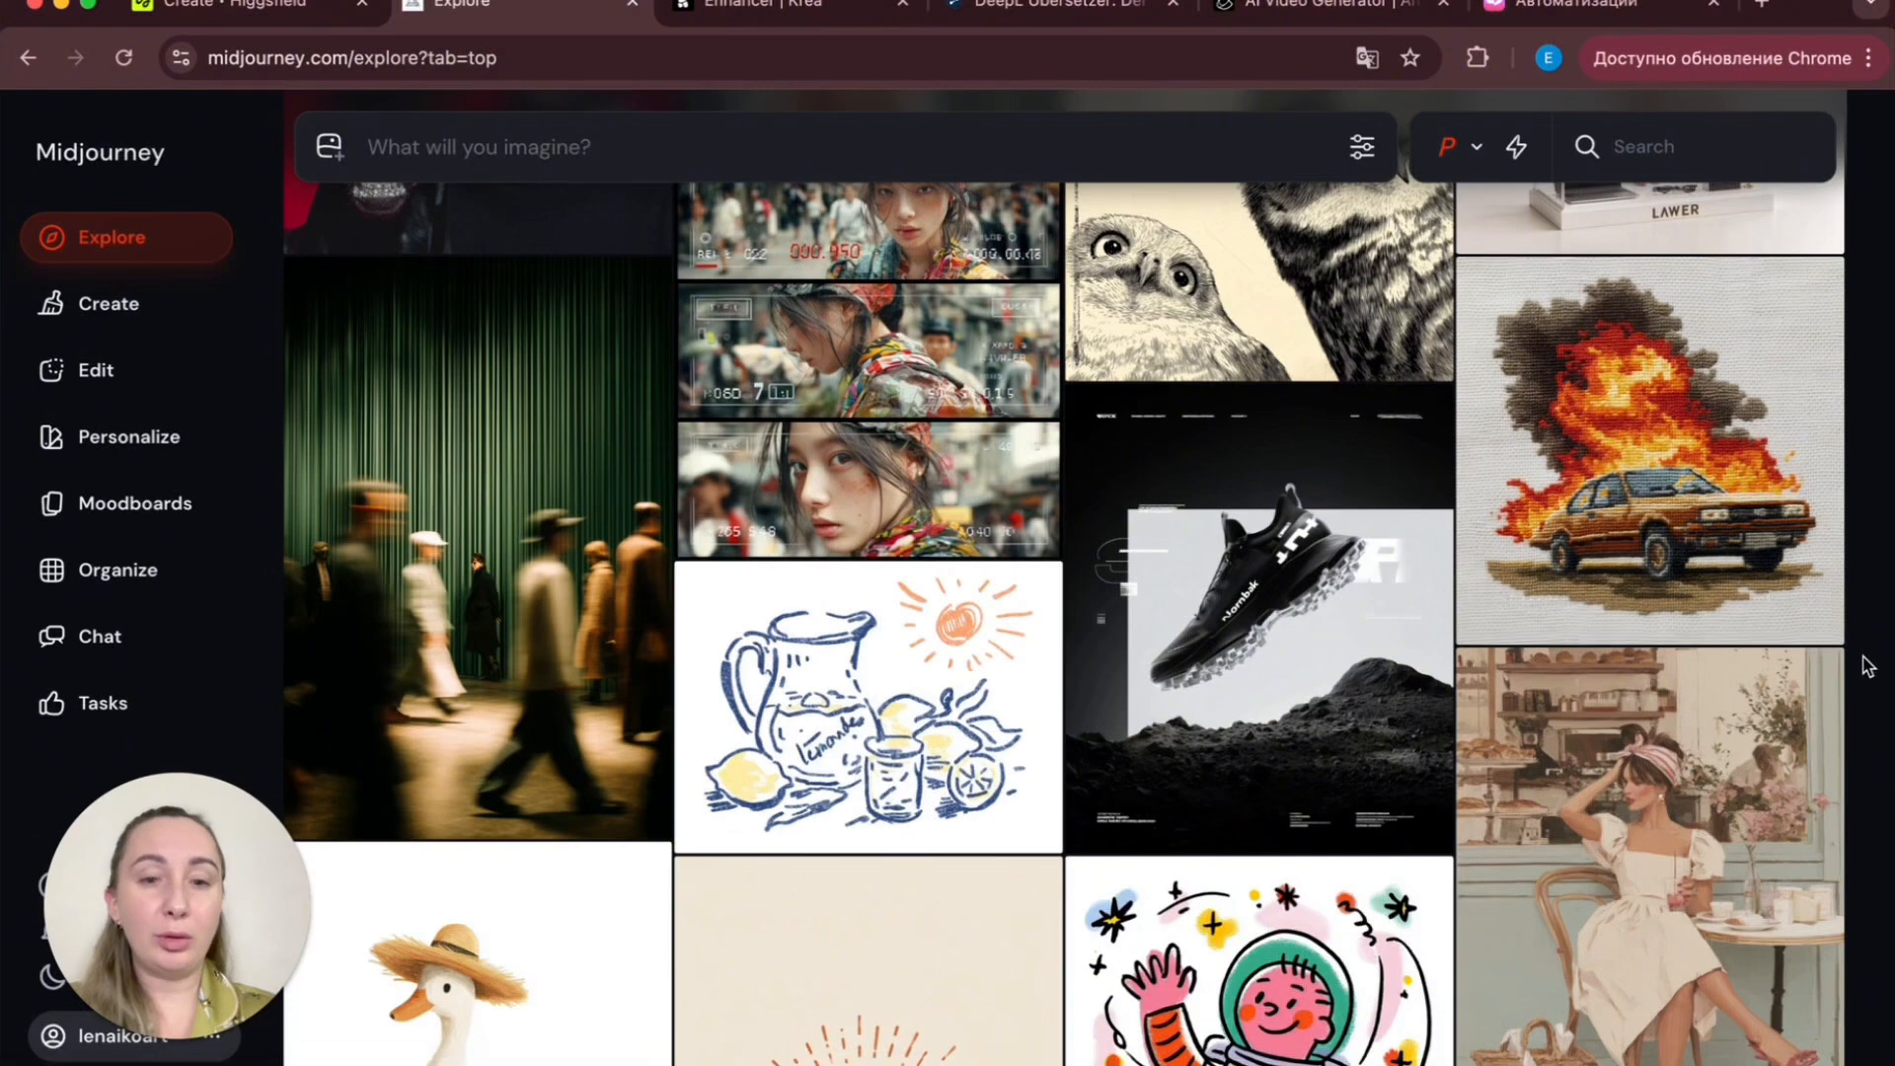
{"action": "scroll", "coordinate": [1867, 665], "scroll_direction": "down", "scroll_amount": 5}
{"action": "scroll", "coordinate": [1868, 665], "scroll_direction": "down", "scroll_amount": 6}
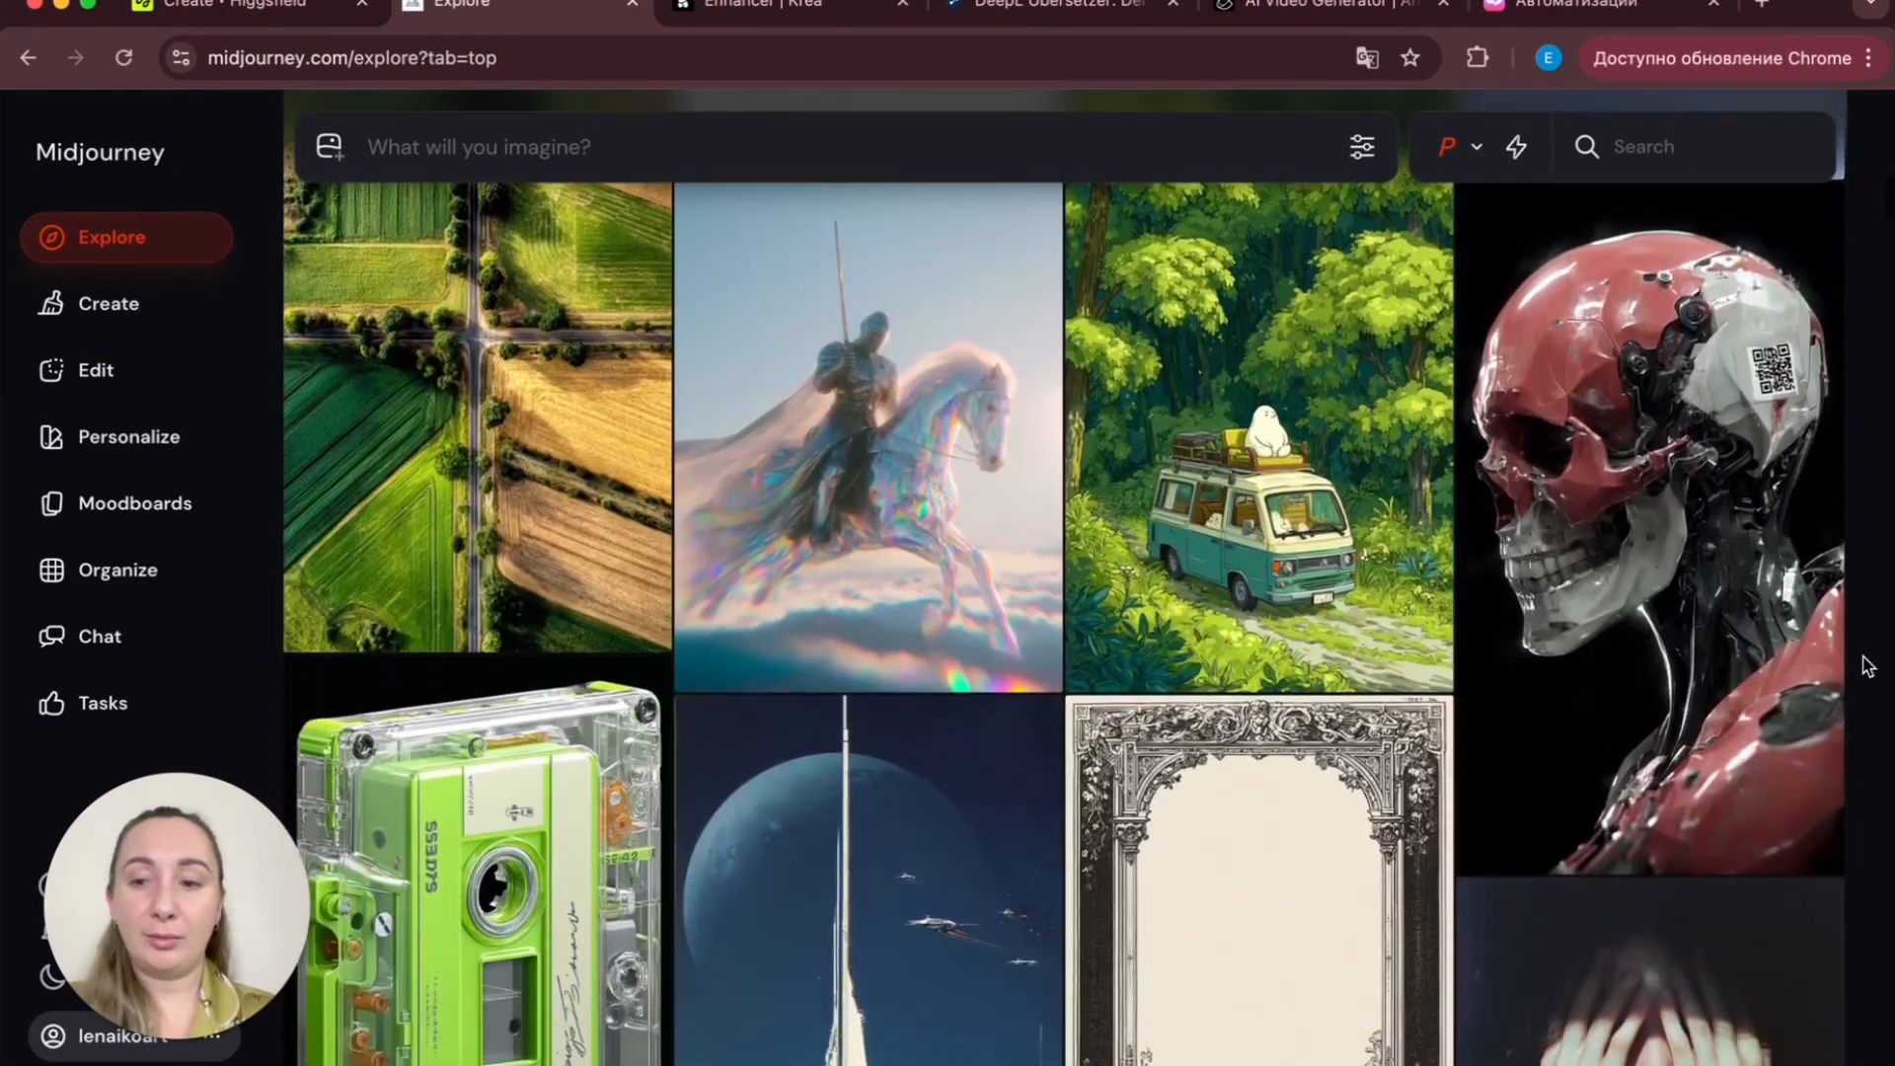
{"action": "scroll", "coordinate": [1867, 664], "scroll_direction": "down", "scroll_amount": 8}
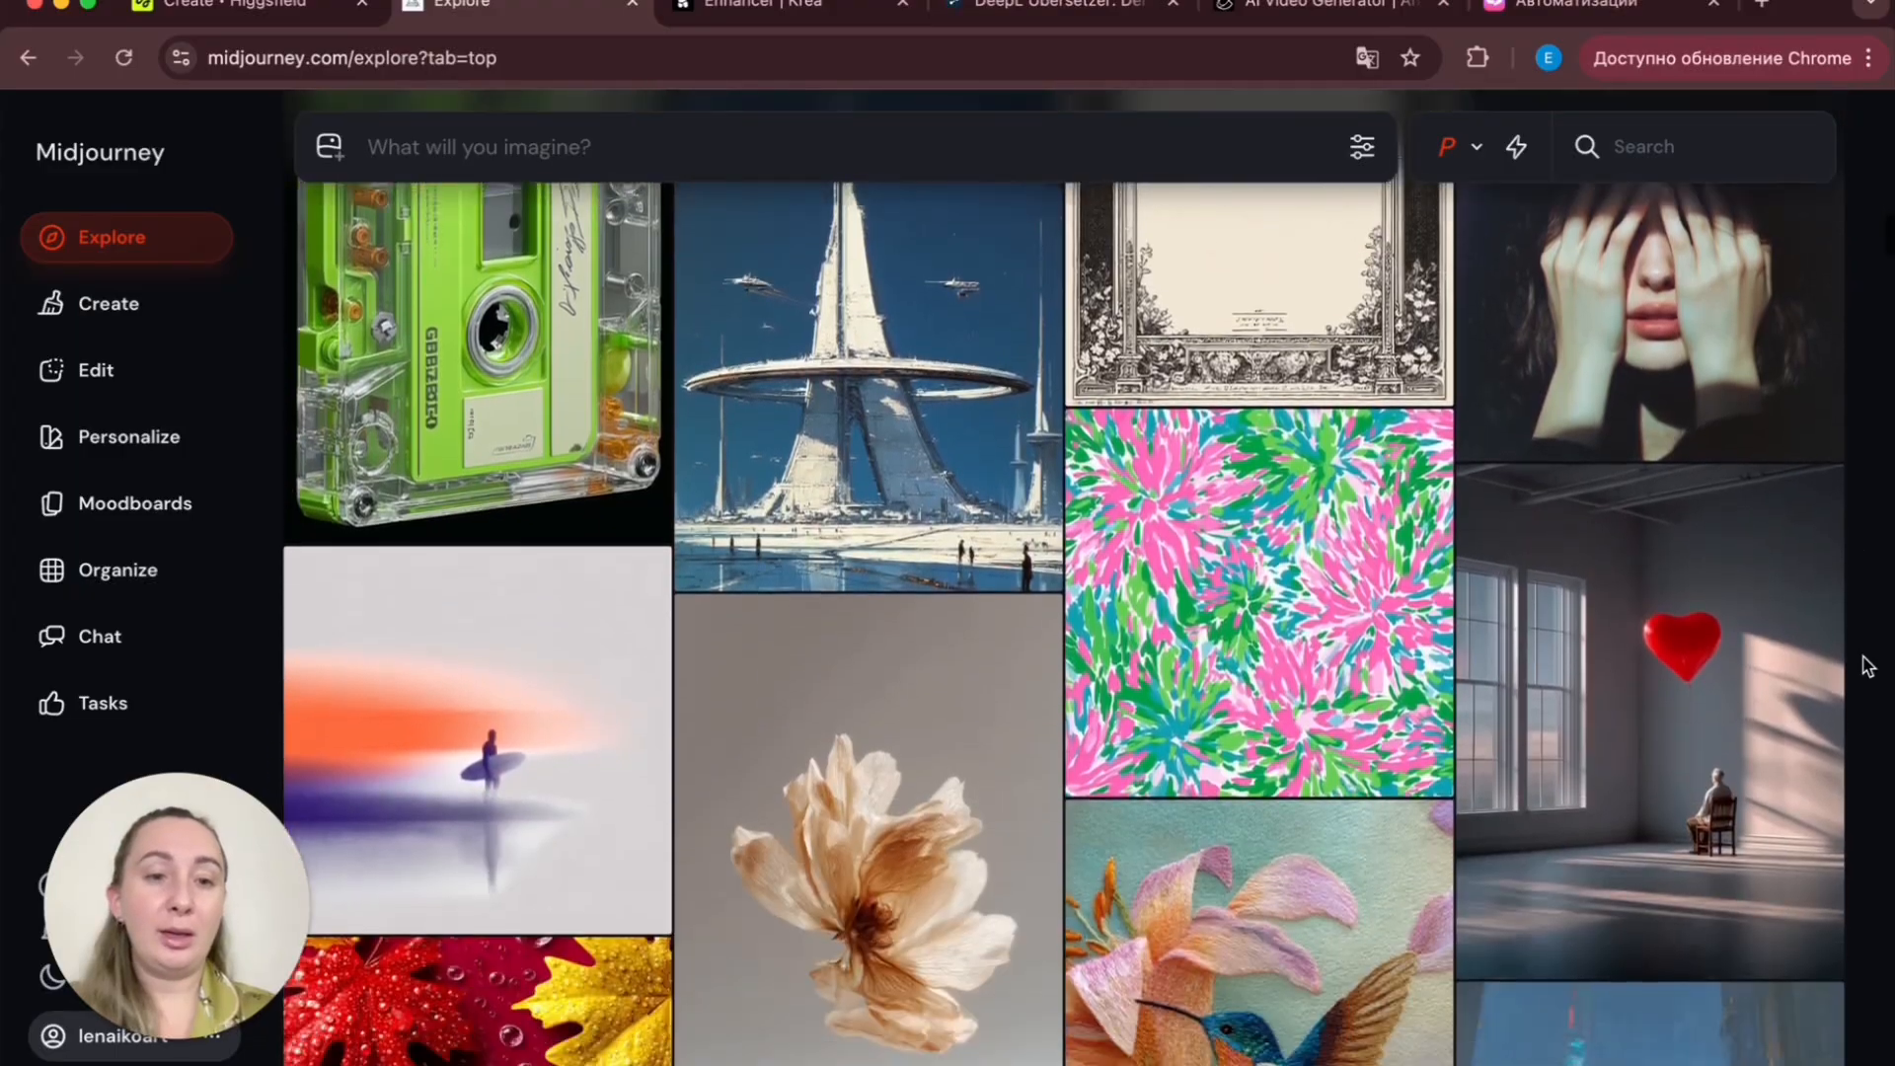
{"action": "scroll", "coordinate": [1868, 664], "scroll_direction": "down", "scroll_amount": 7}
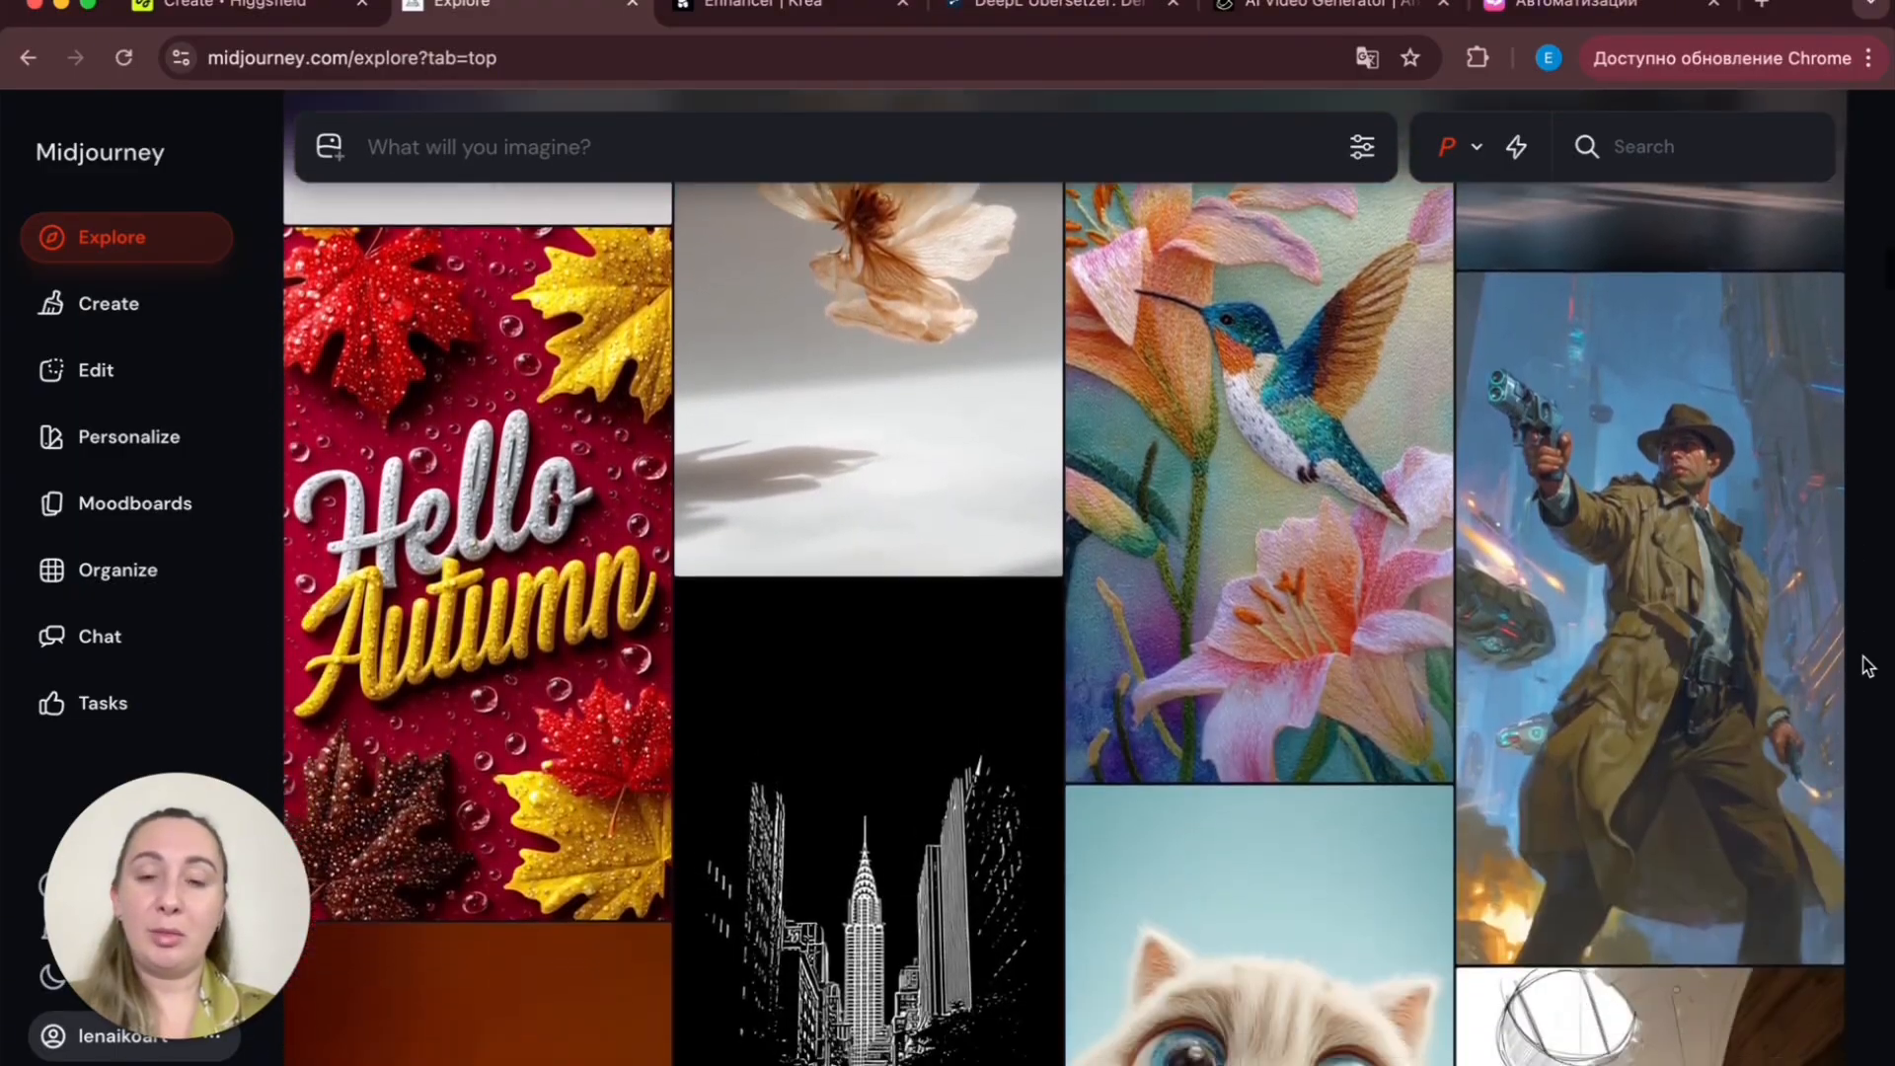
{"action": "scroll", "coordinate": [1867, 664], "scroll_direction": "down", "scroll_amount": 7}
{"action": "scroll", "coordinate": [1868, 664], "scroll_direction": "down", "scroll_amount": 9}
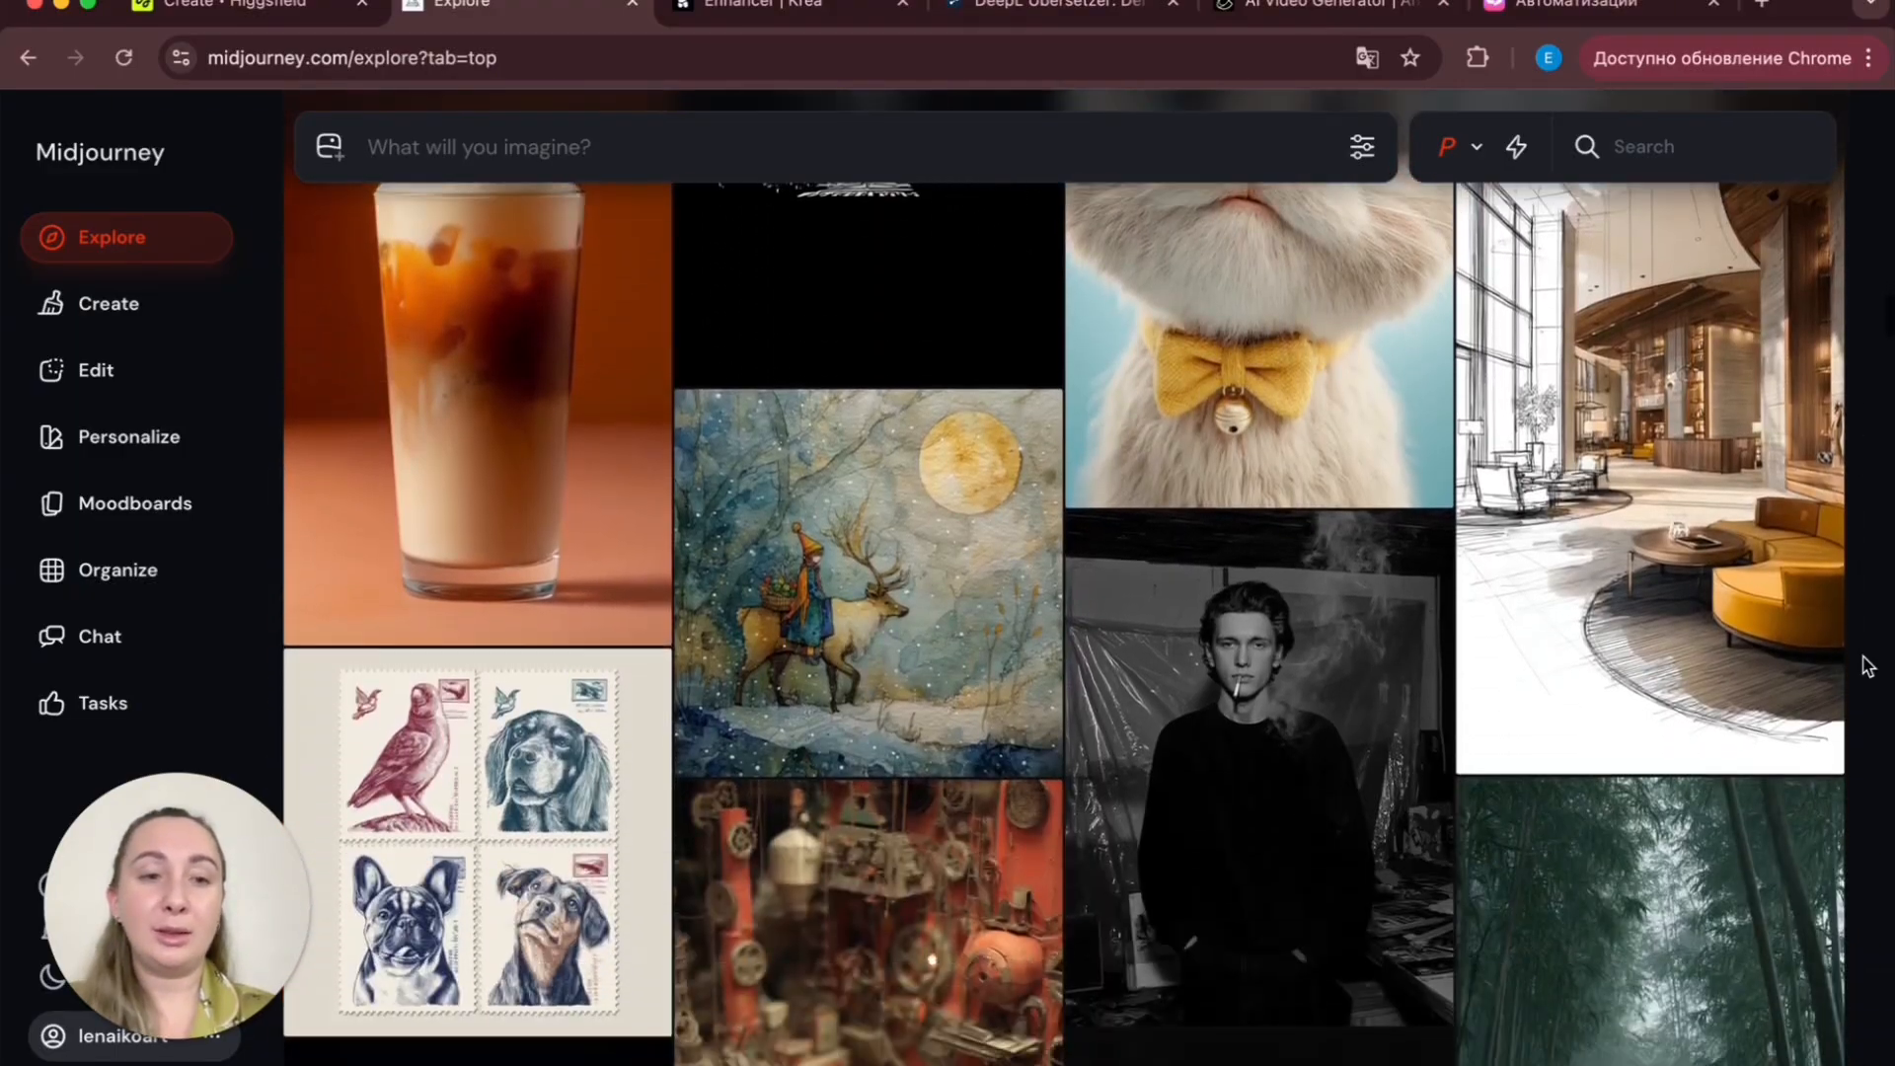
{"action": "scroll", "coordinate": [1868, 665], "scroll_direction": "down", "scroll_amount": 2}
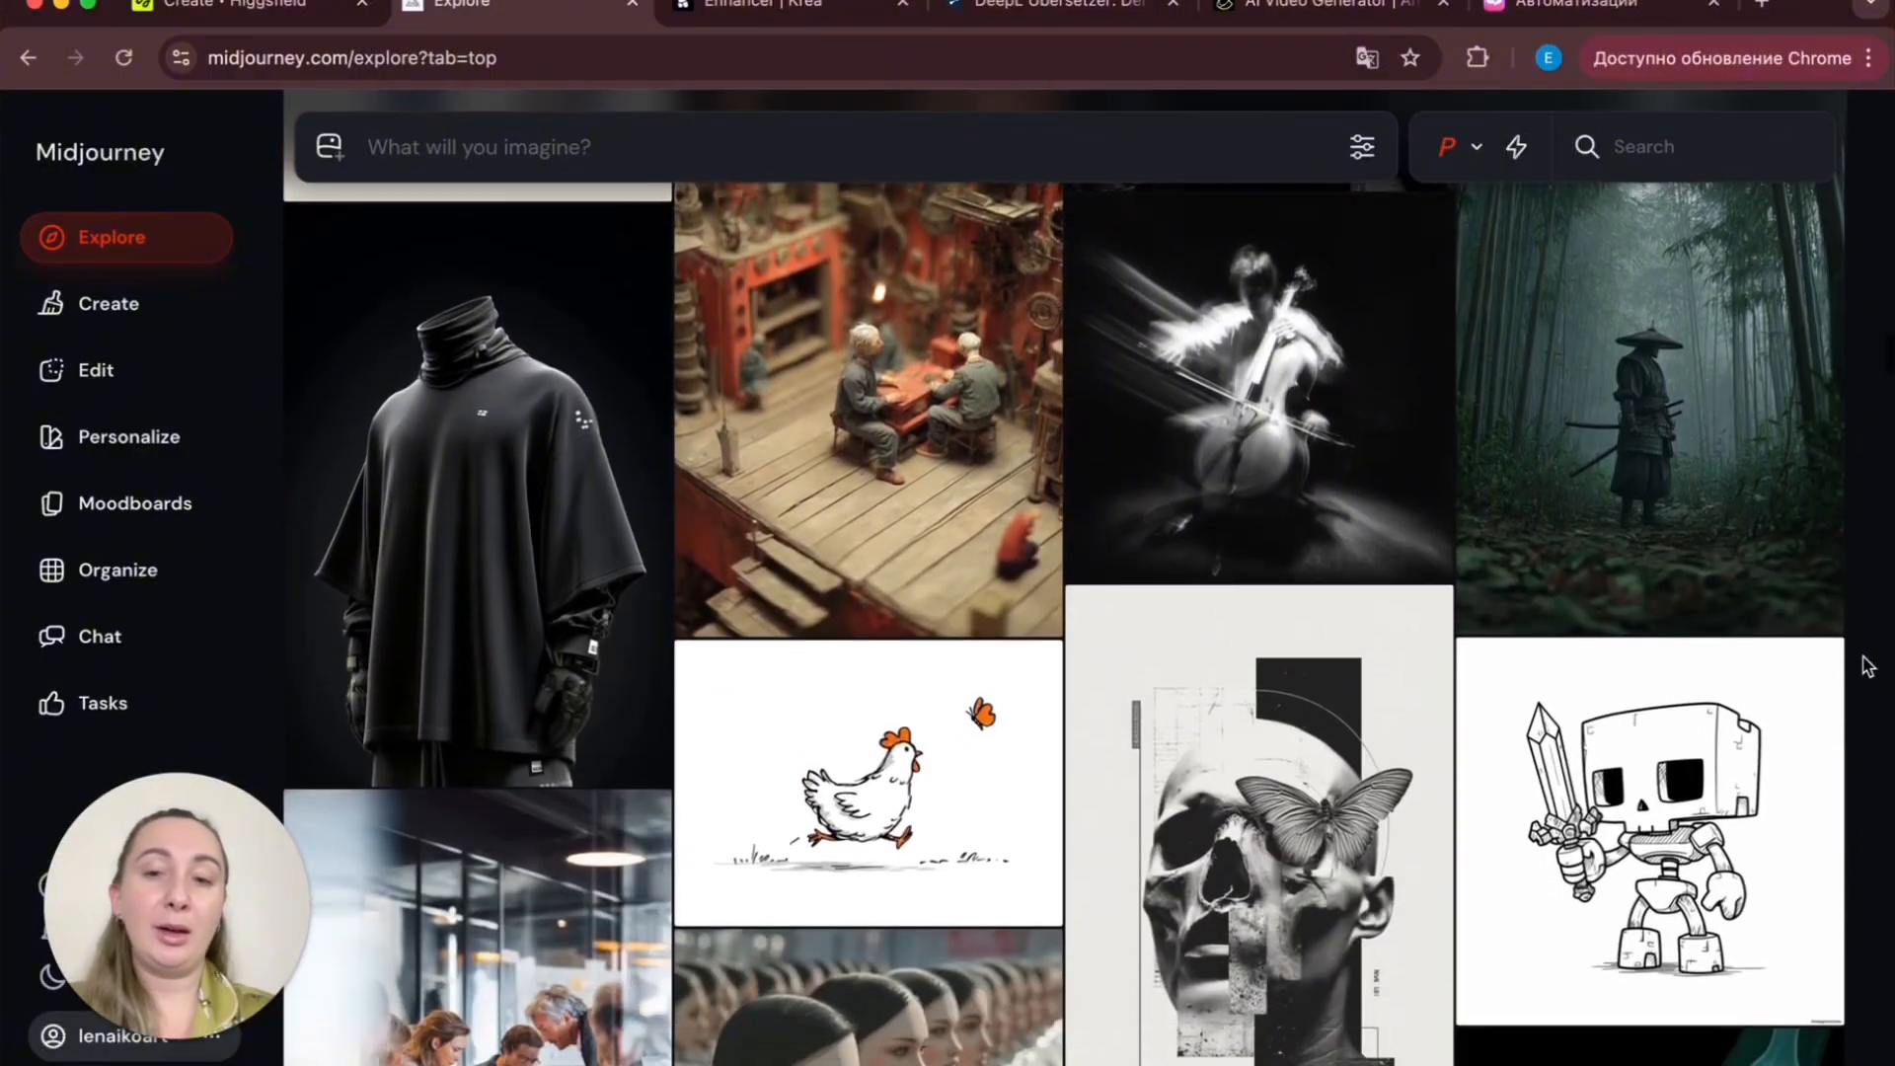
{"action": "scroll", "coordinate": [1867, 664], "scroll_direction": "down", "scroll_amount": 2}
{"action": "scroll", "coordinate": [1867, 664], "scroll_direction": "up", "scroll_amount": 2}
{"action": "scroll", "coordinate": [1867, 664], "scroll_direction": "down", "scroll_amount": 5}
{"action": "scroll", "coordinate": [1867, 664], "scroll_direction": "down", "scroll_amount": 7}
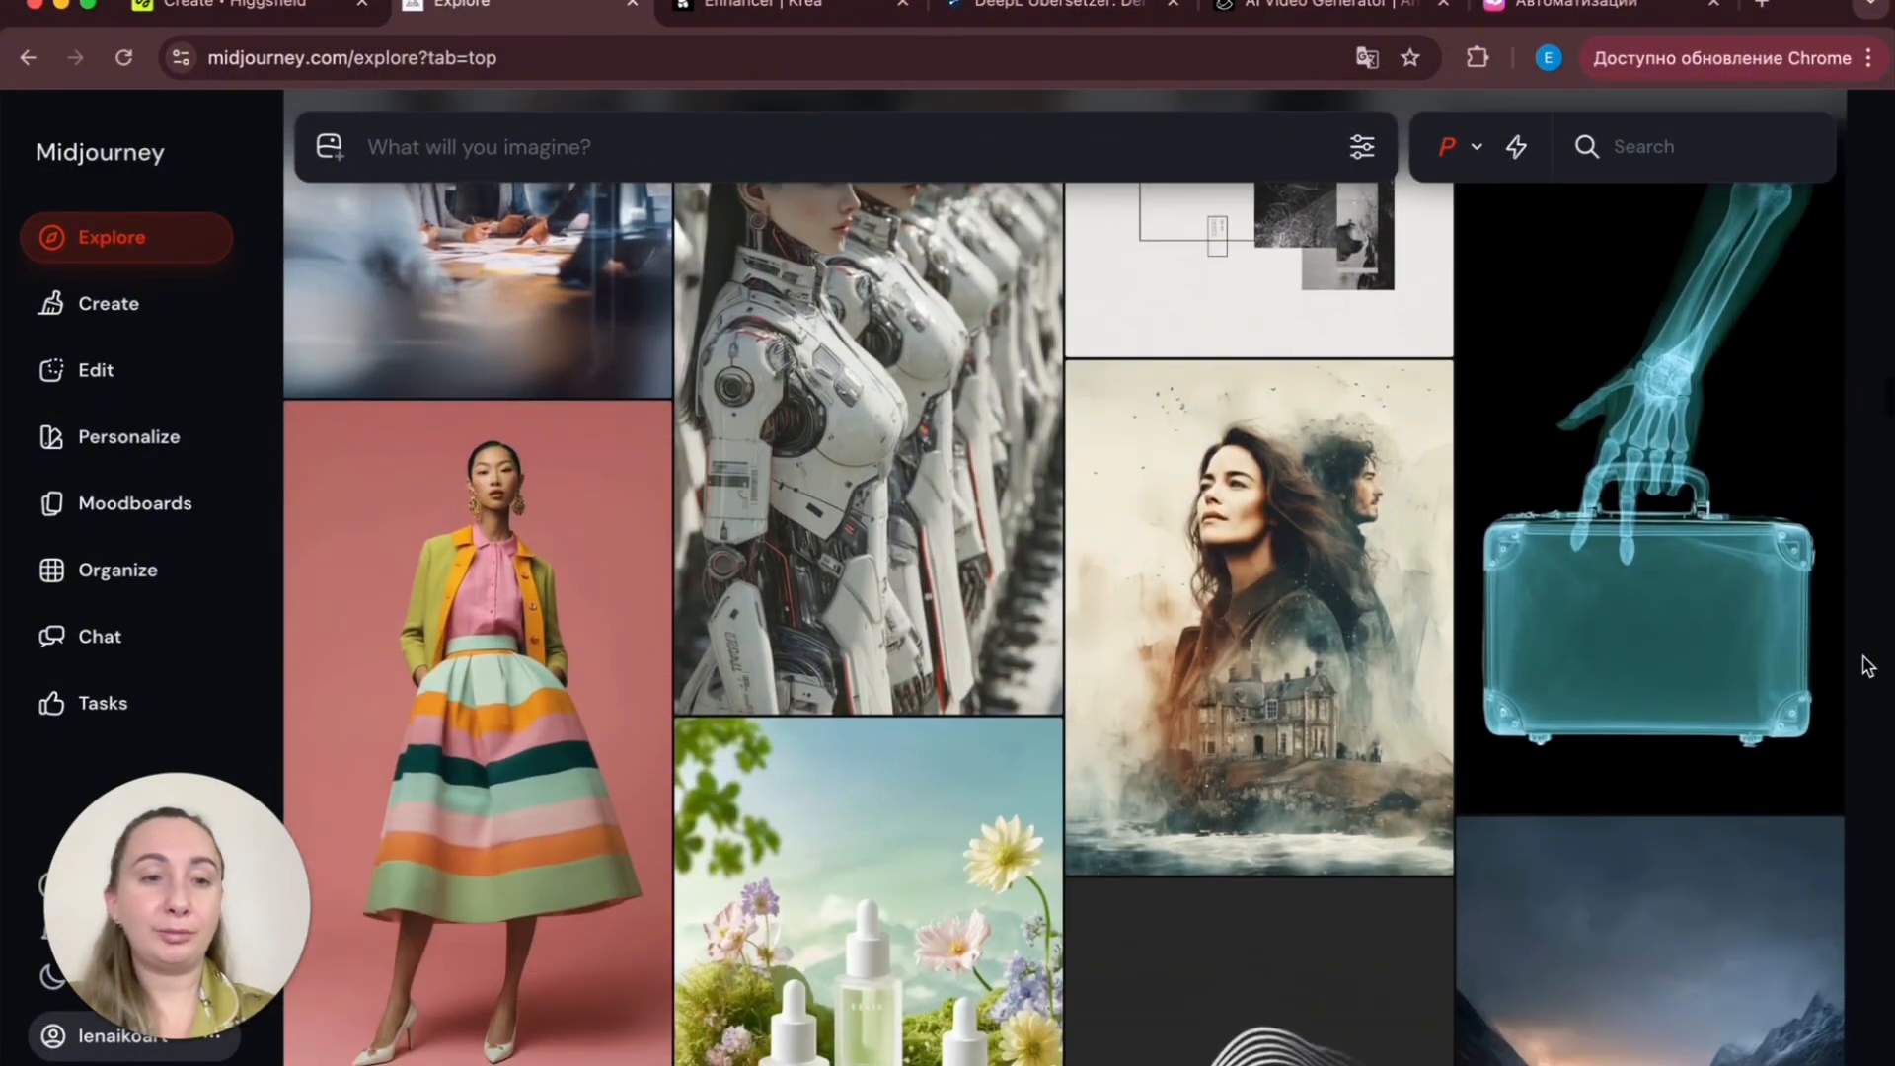
{"action": "scroll", "coordinate": [1867, 665], "scroll_direction": "down", "scroll_amount": 2}
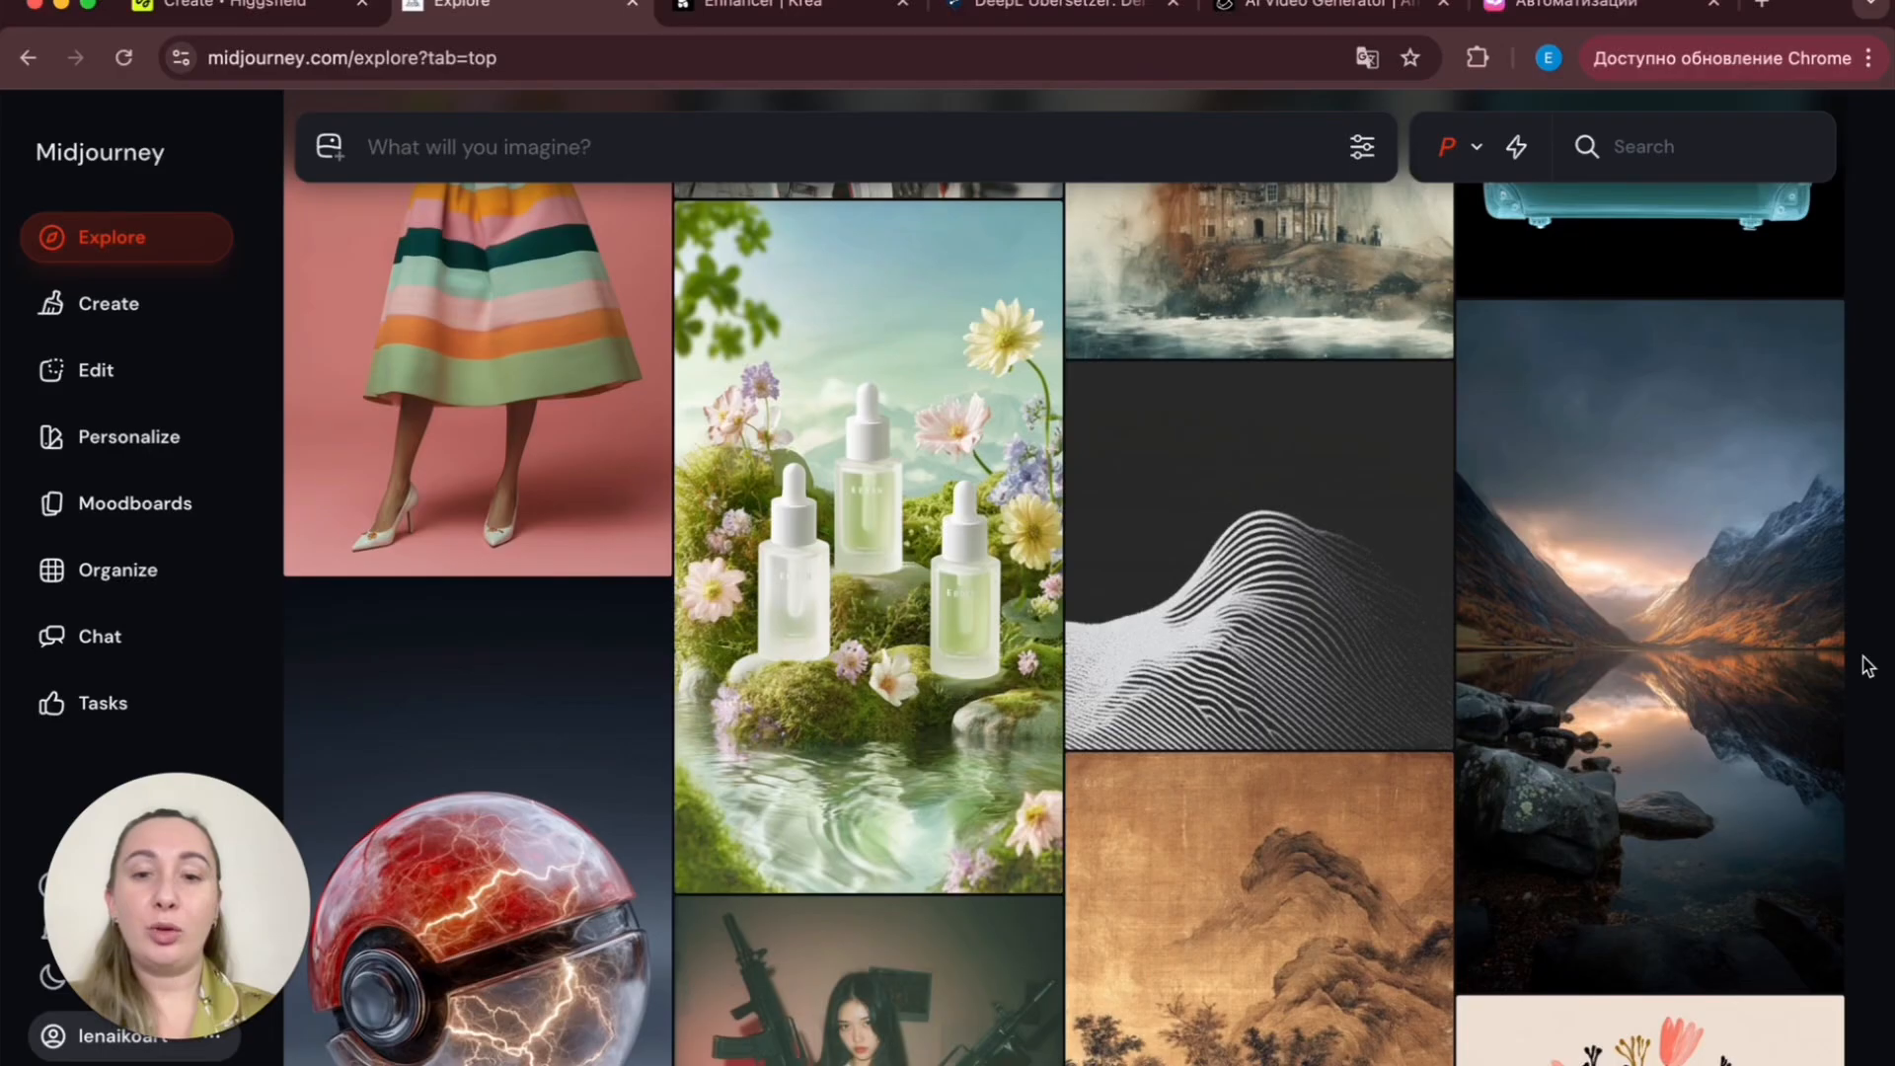
{"action": "scroll", "coordinate": [1868, 665], "scroll_direction": "up", "scroll_amount": 1}
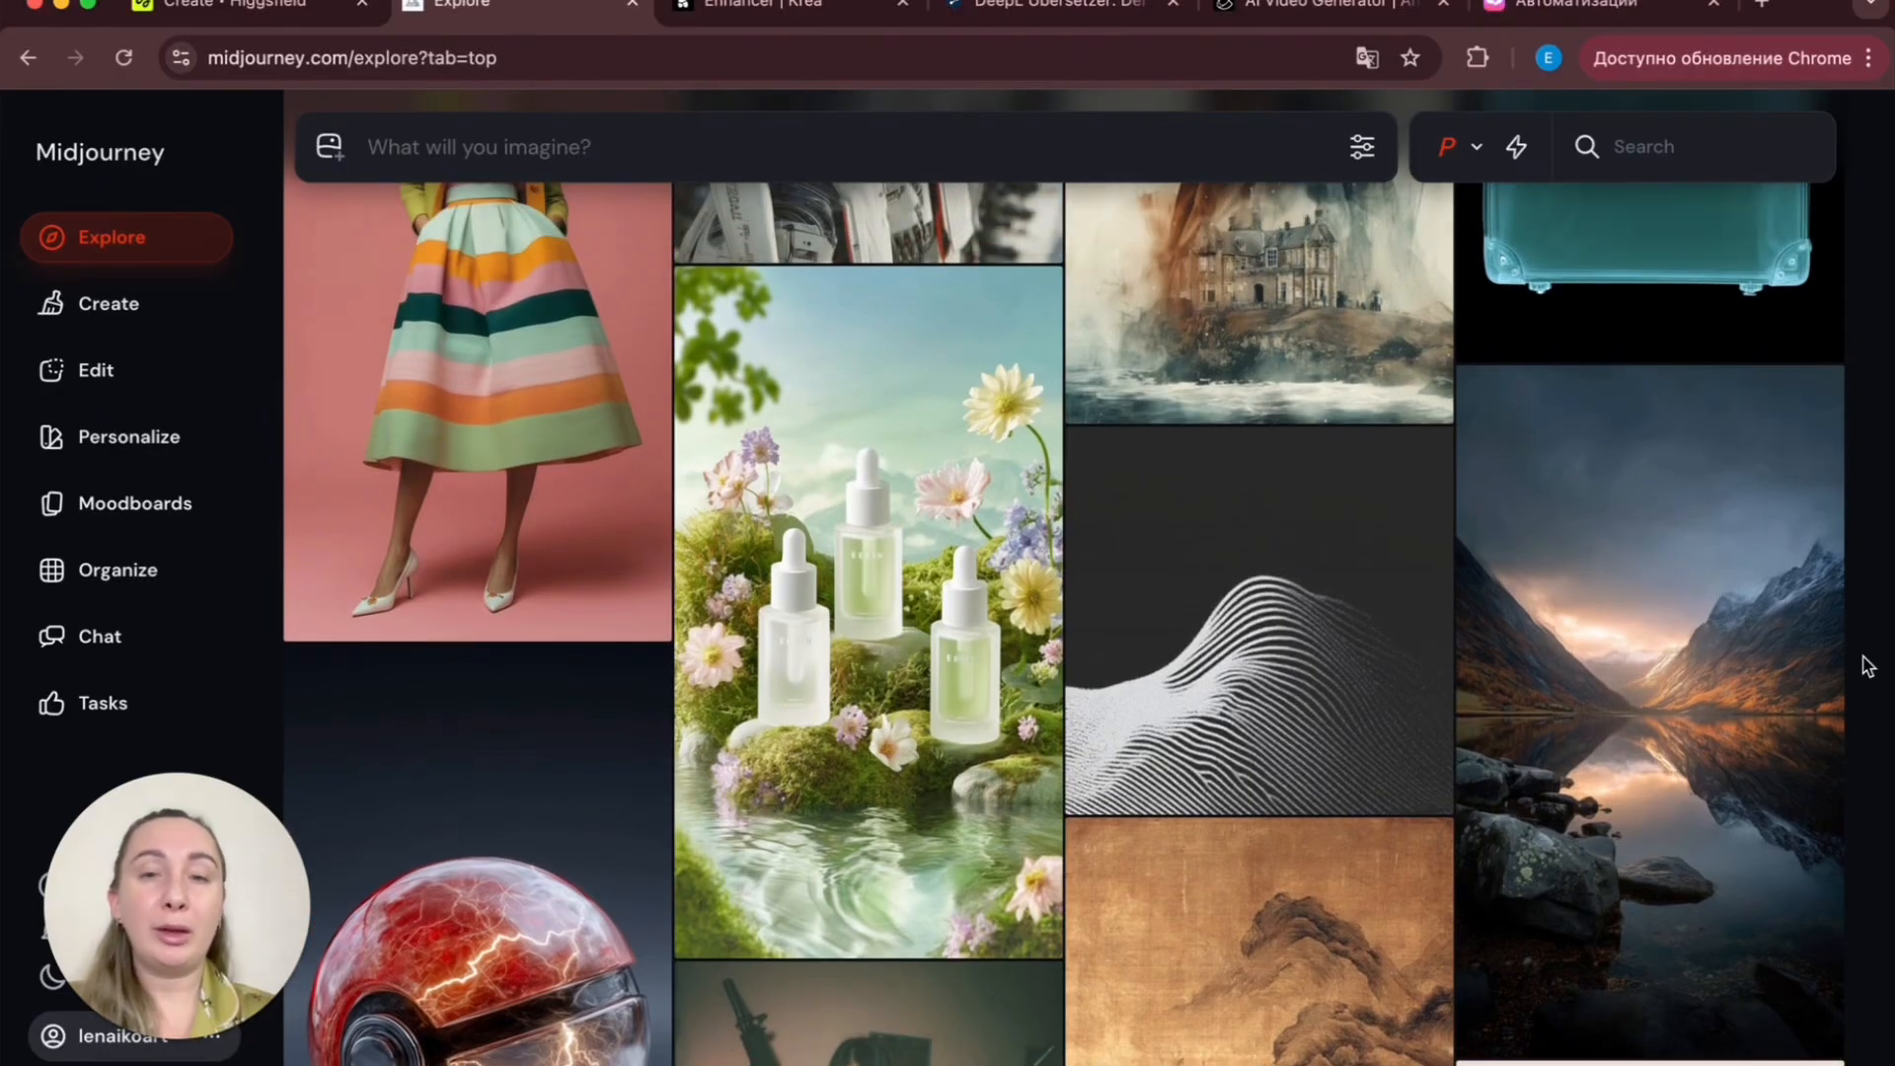
{"action": "scroll", "coordinate": [1868, 664], "scroll_direction": "up", "scroll_amount": 20}
{"action": "scroll", "coordinate": [1867, 664], "scroll_direction": "up", "scroll_amount": 20}
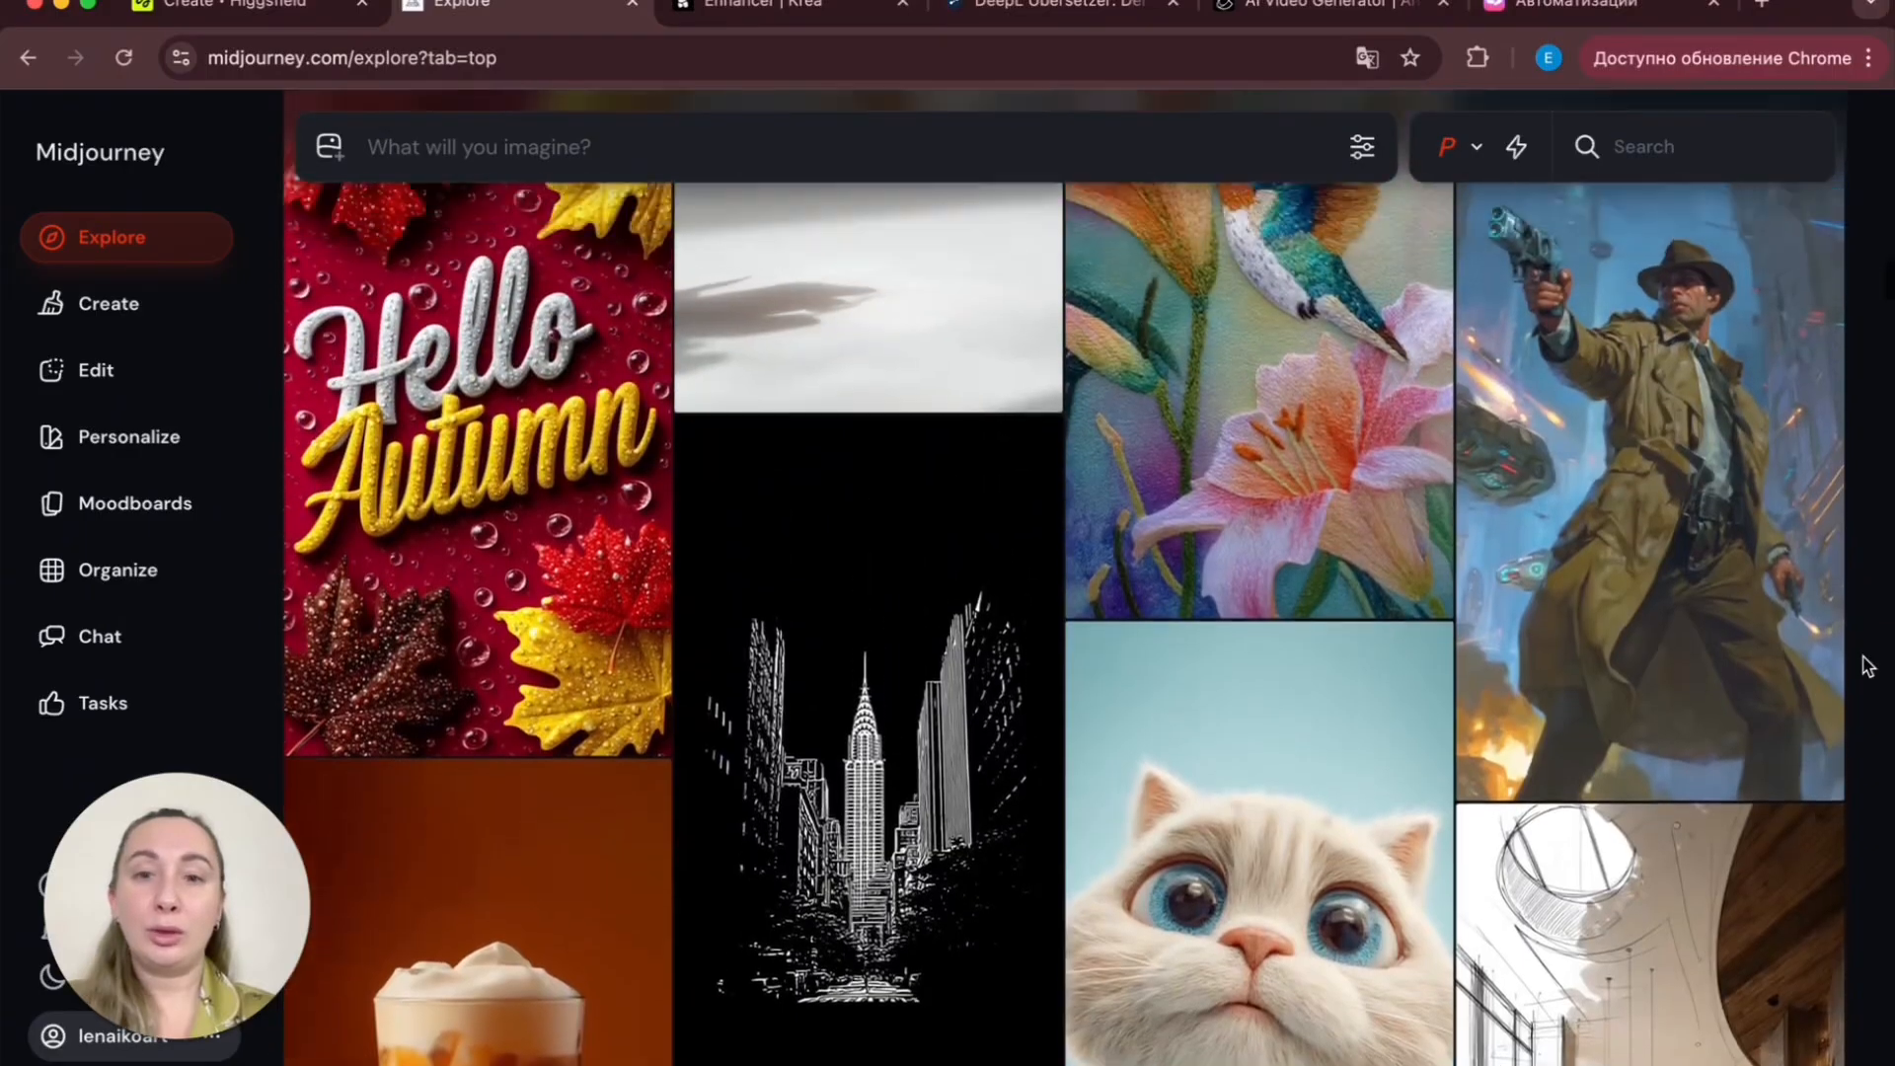
{"action": "scroll", "coordinate": [1868, 664], "scroll_direction": "up", "scroll_amount": 4}
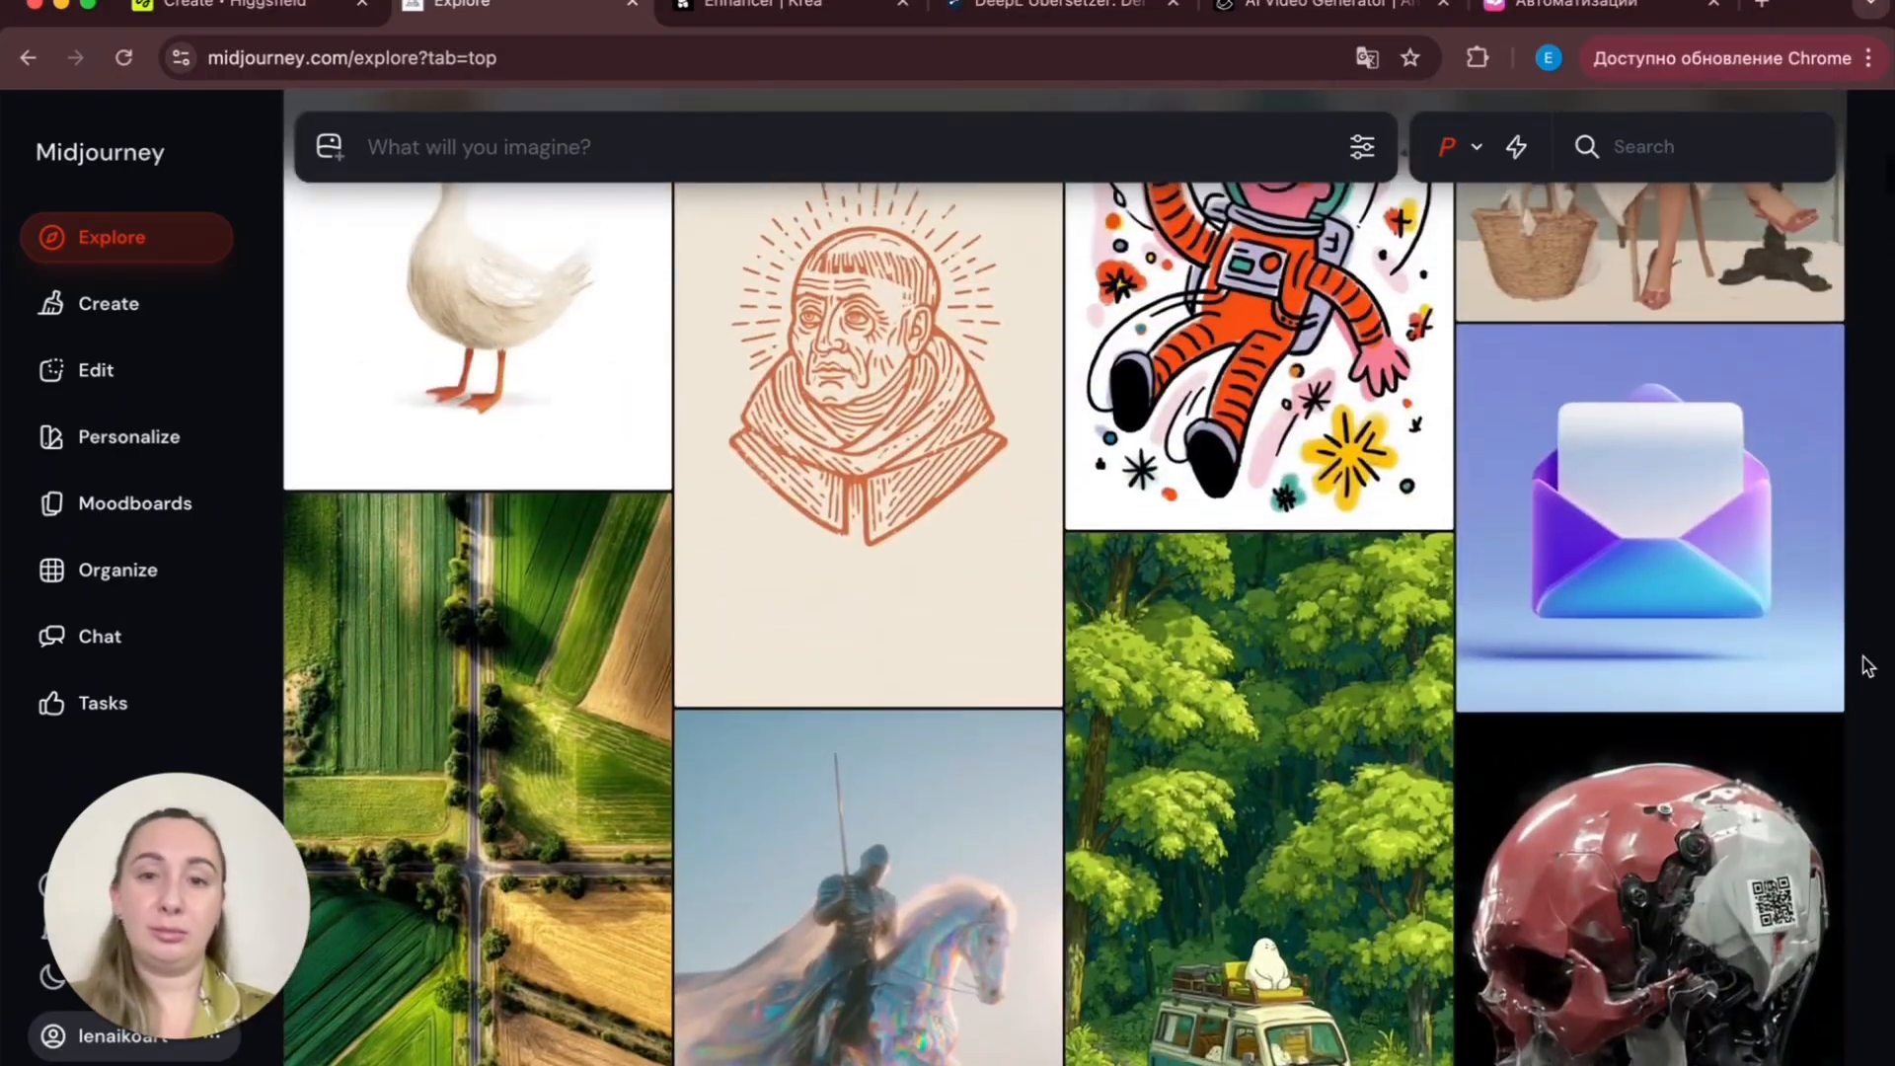
{"action": "scroll", "coordinate": [1868, 665], "scroll_direction": "up", "scroll_amount": 10}
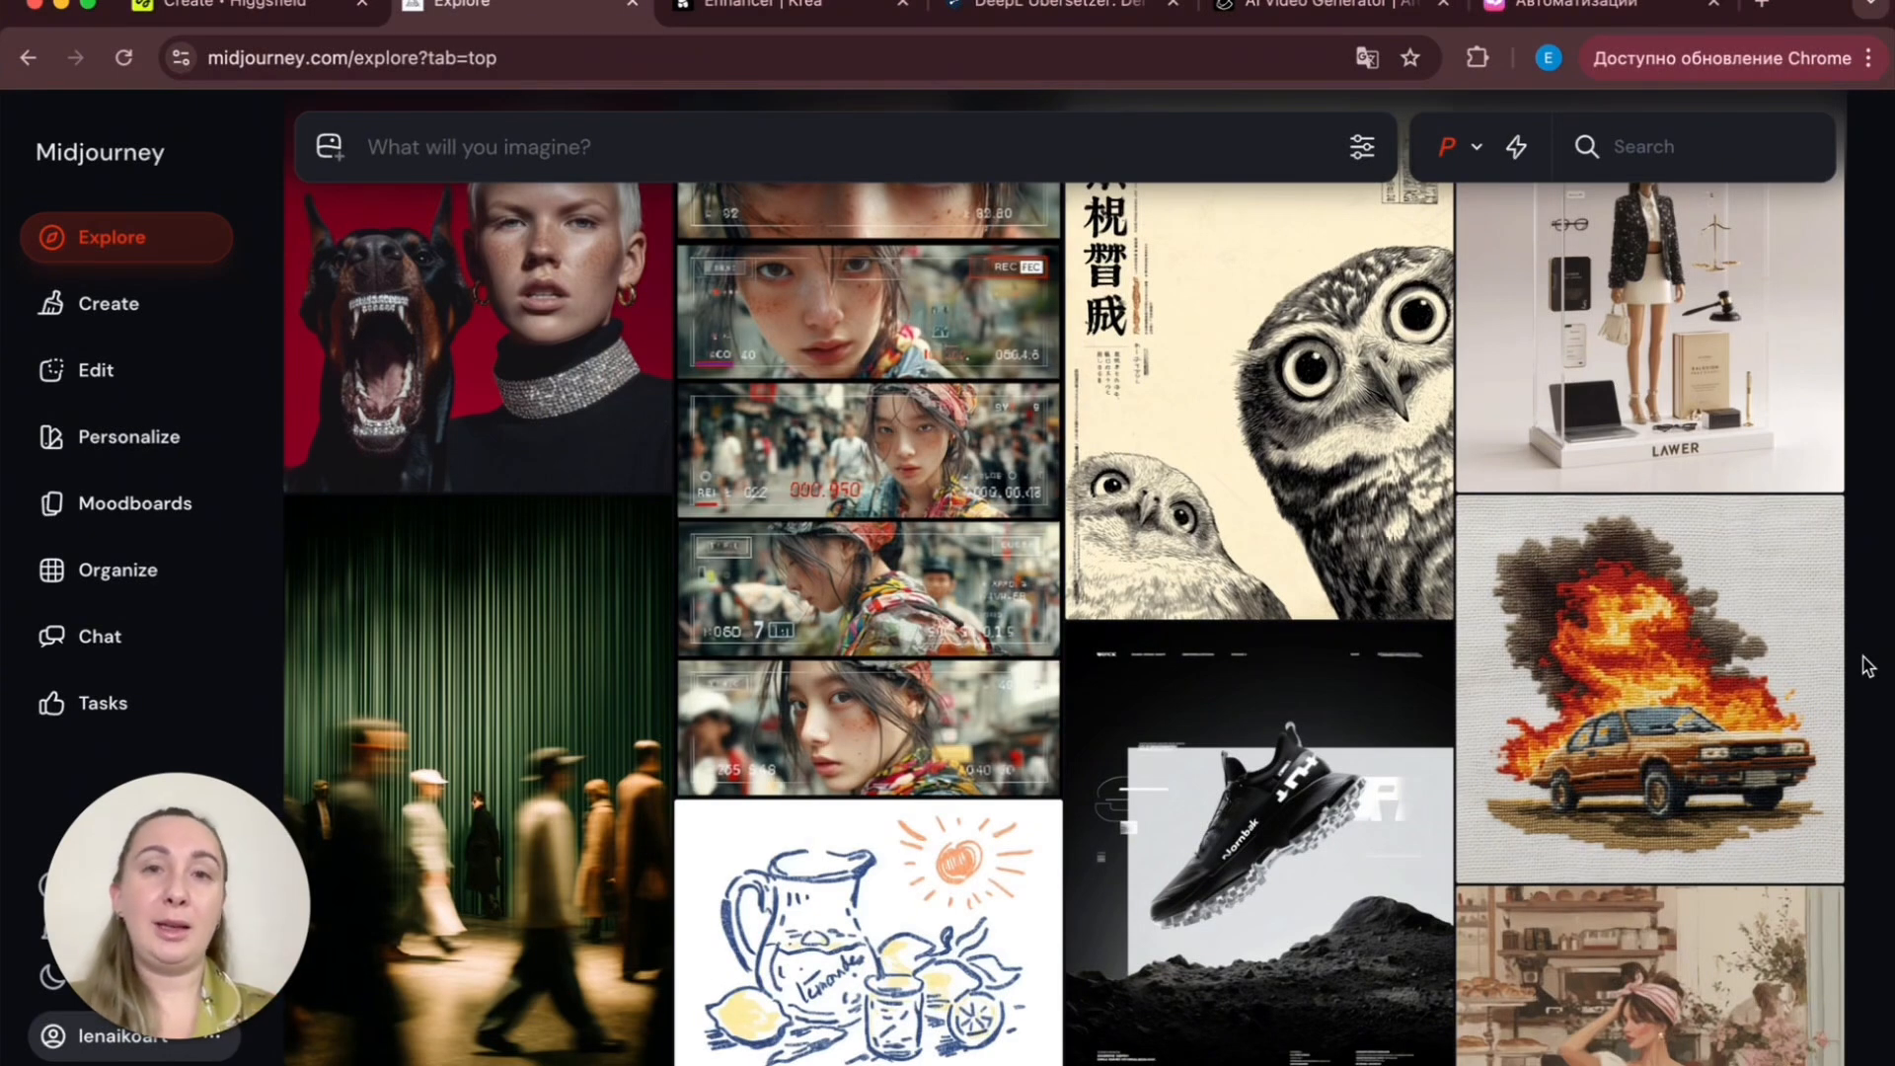
{"action": "scroll", "coordinate": [1867, 665], "scroll_direction": "up", "scroll_amount": 3}
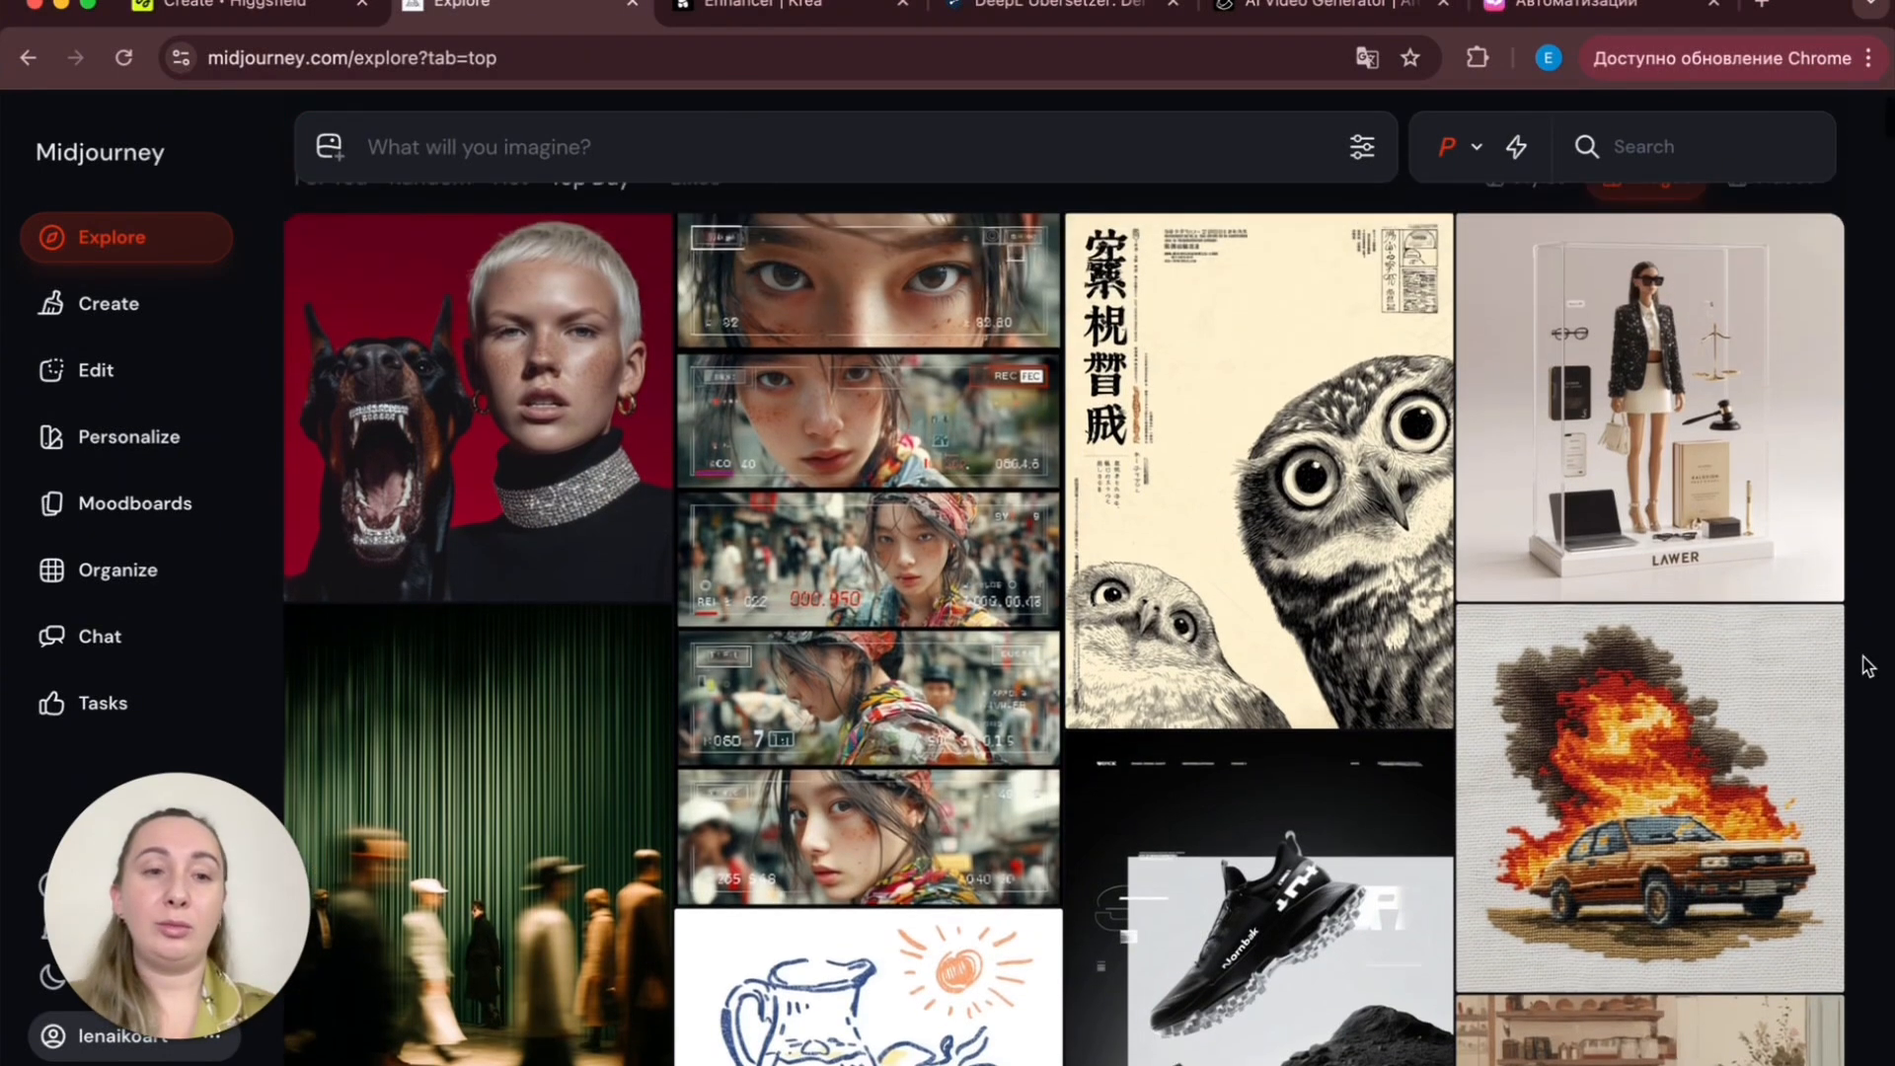
{"action": "scroll", "coordinate": [1867, 664], "scroll_direction": "down", "scroll_amount": 4}
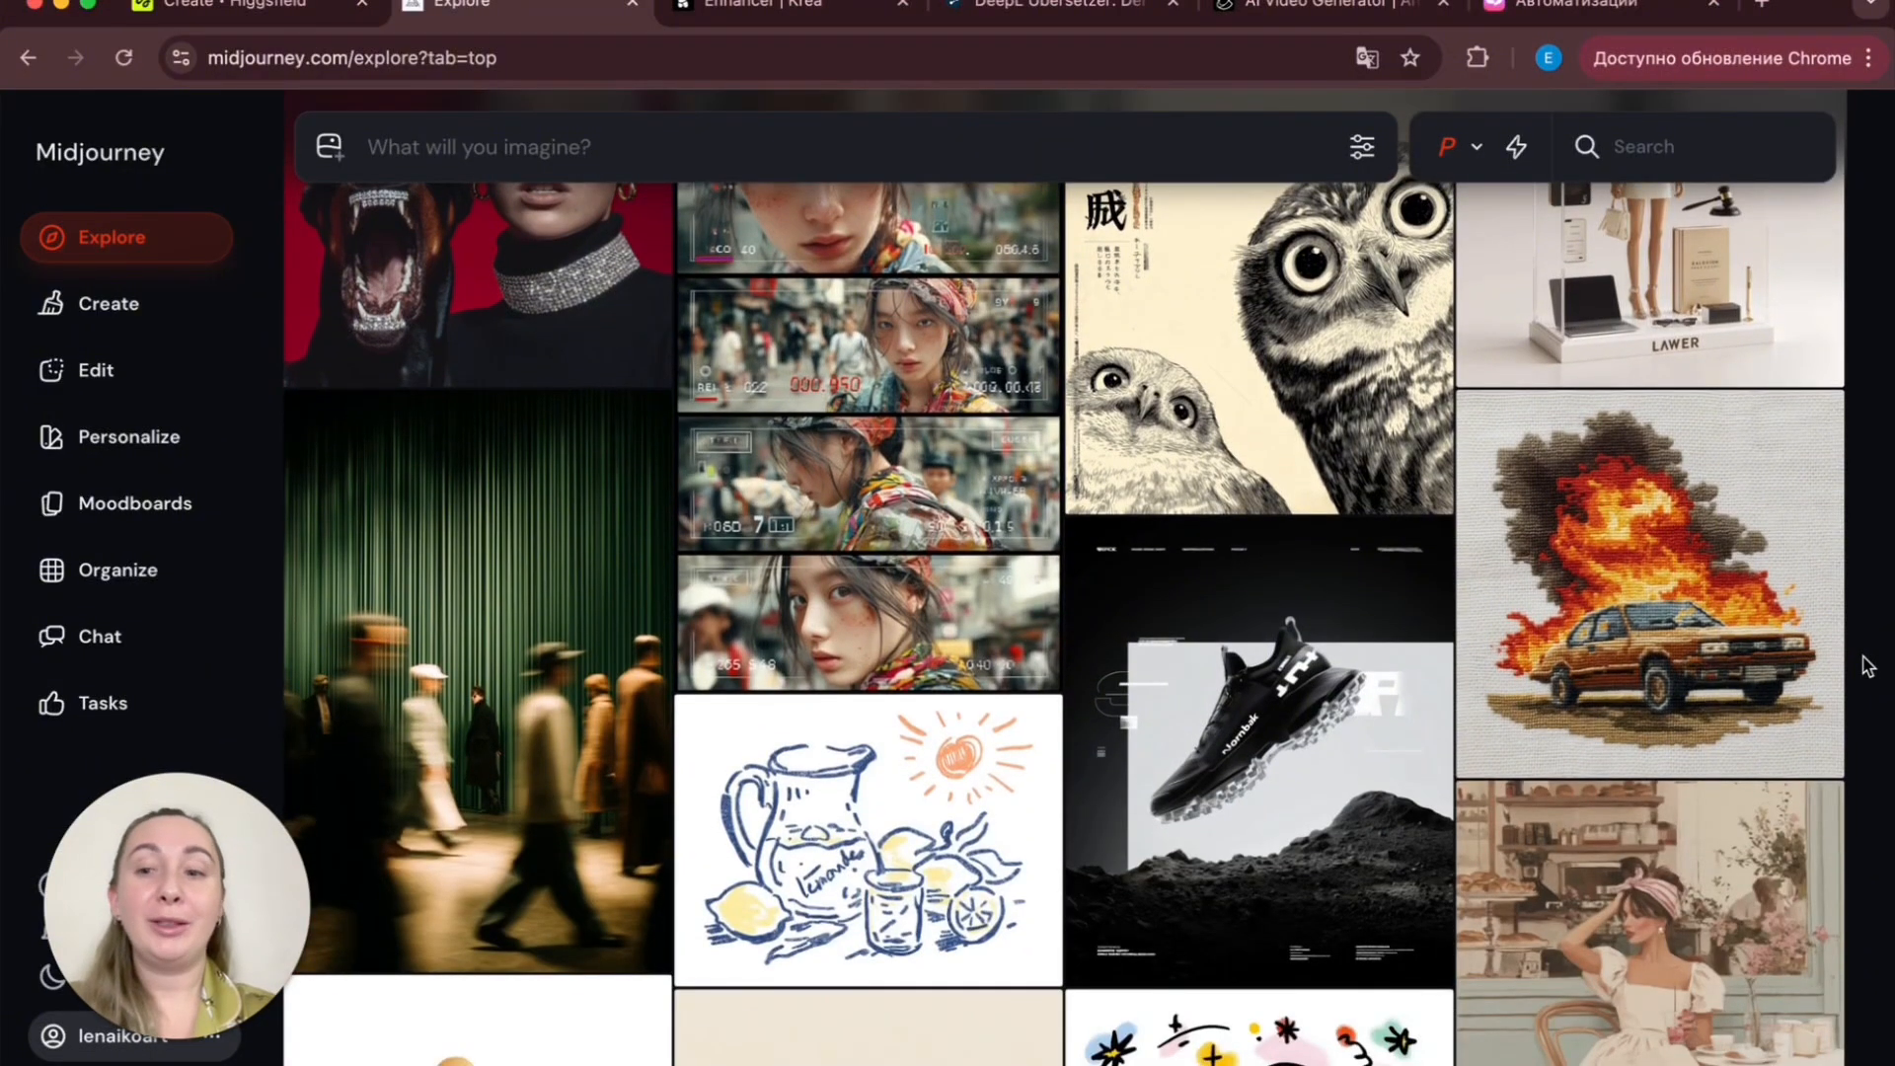
{"action": "scroll", "coordinate": [1868, 664], "scroll_direction": "down", "scroll_amount": 1}
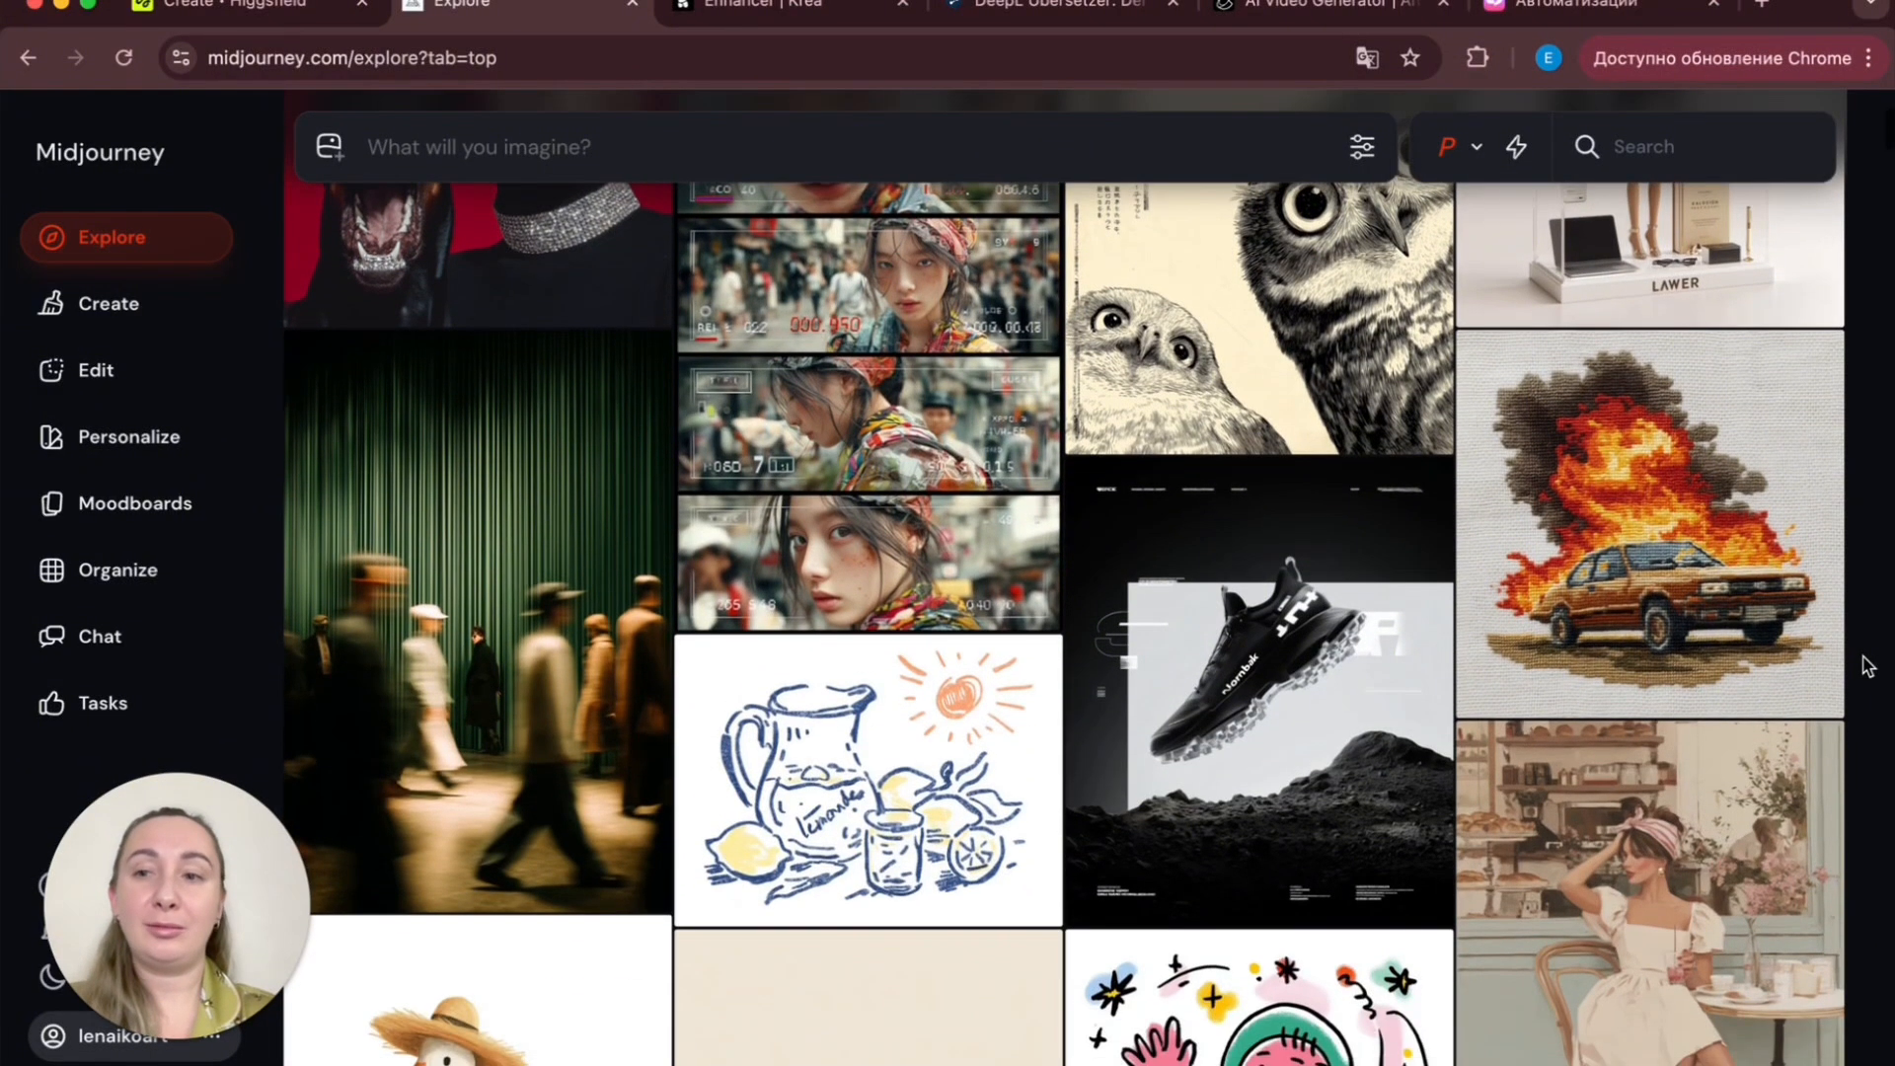
{"action": "scroll", "coordinate": [1867, 664], "scroll_direction": "down", "scroll_amount": 10}
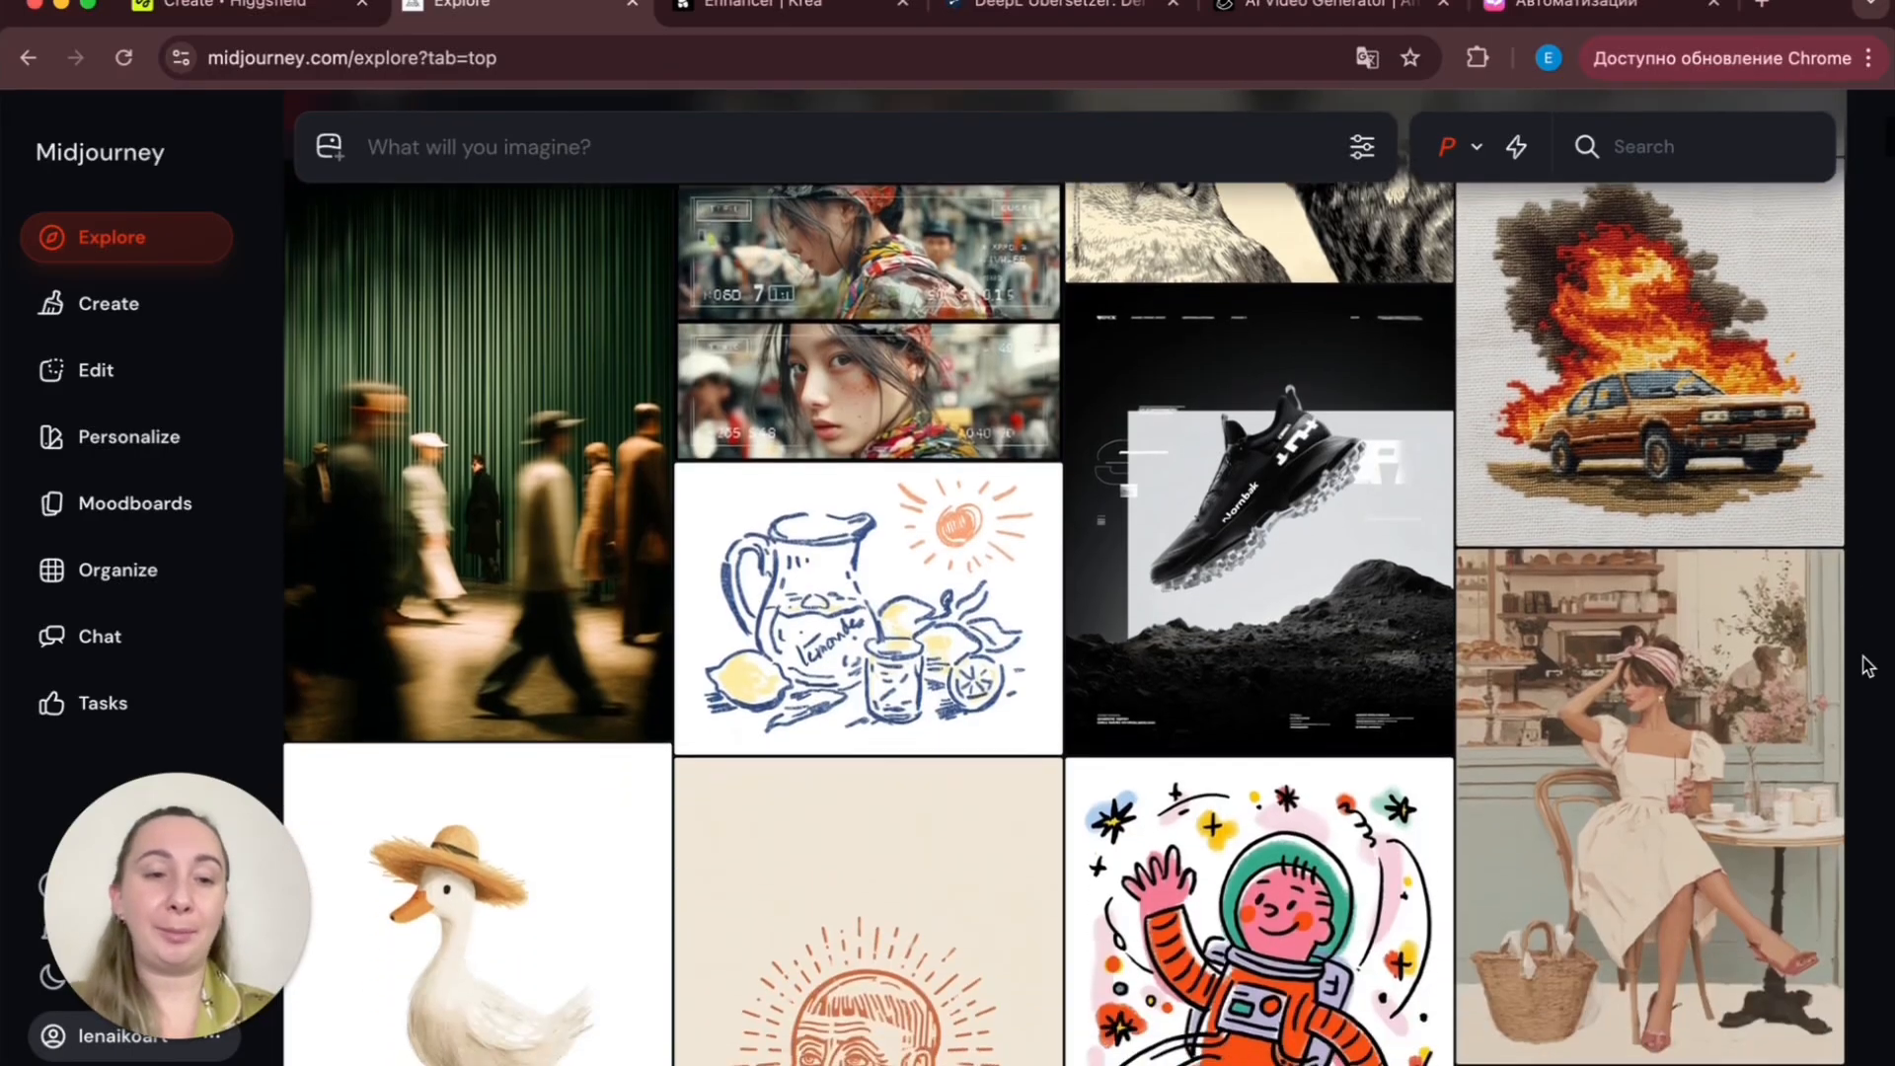
{"action": "scroll", "coordinate": [1867, 664], "scroll_direction": "up", "scroll_amount": 12}
{"action": "scroll", "coordinate": [1867, 664], "scroll_direction": "up", "scroll_amount": 3}
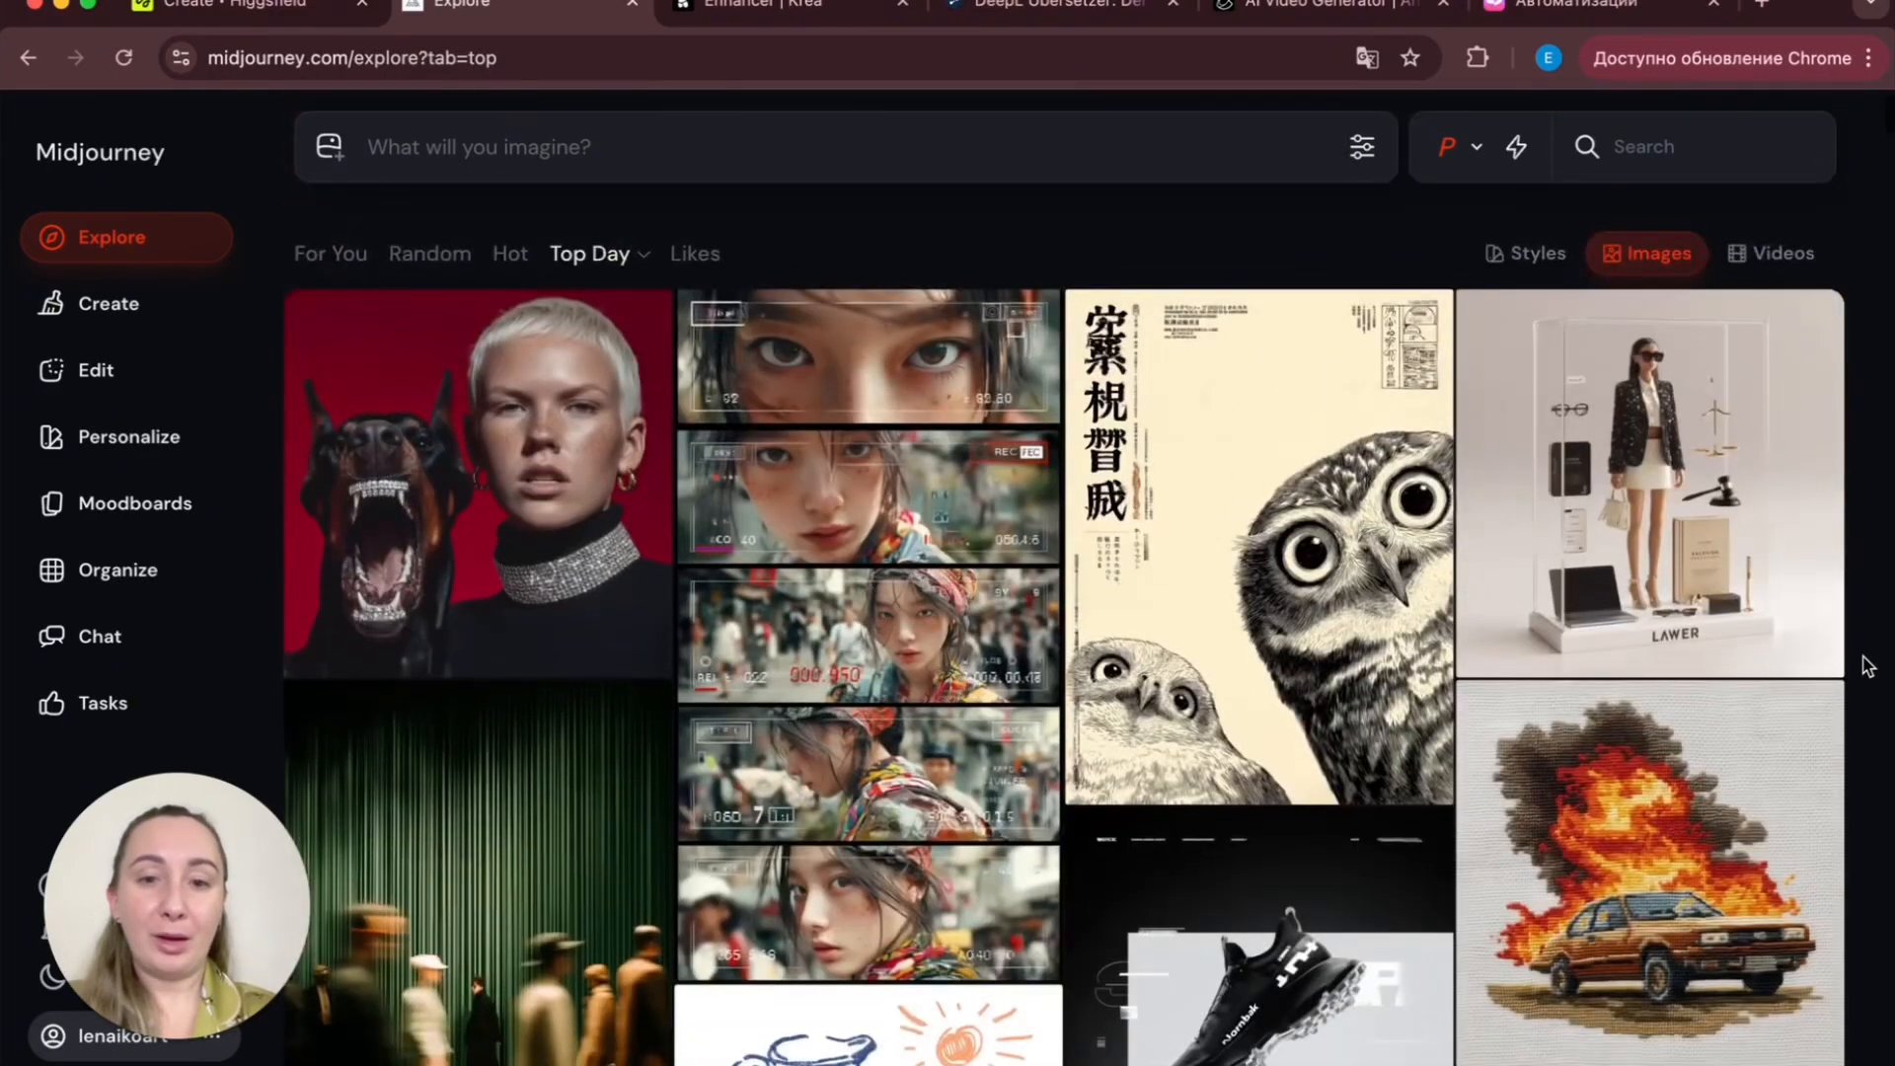
{"action": "mouse_move", "coordinate": [1825, 506]}
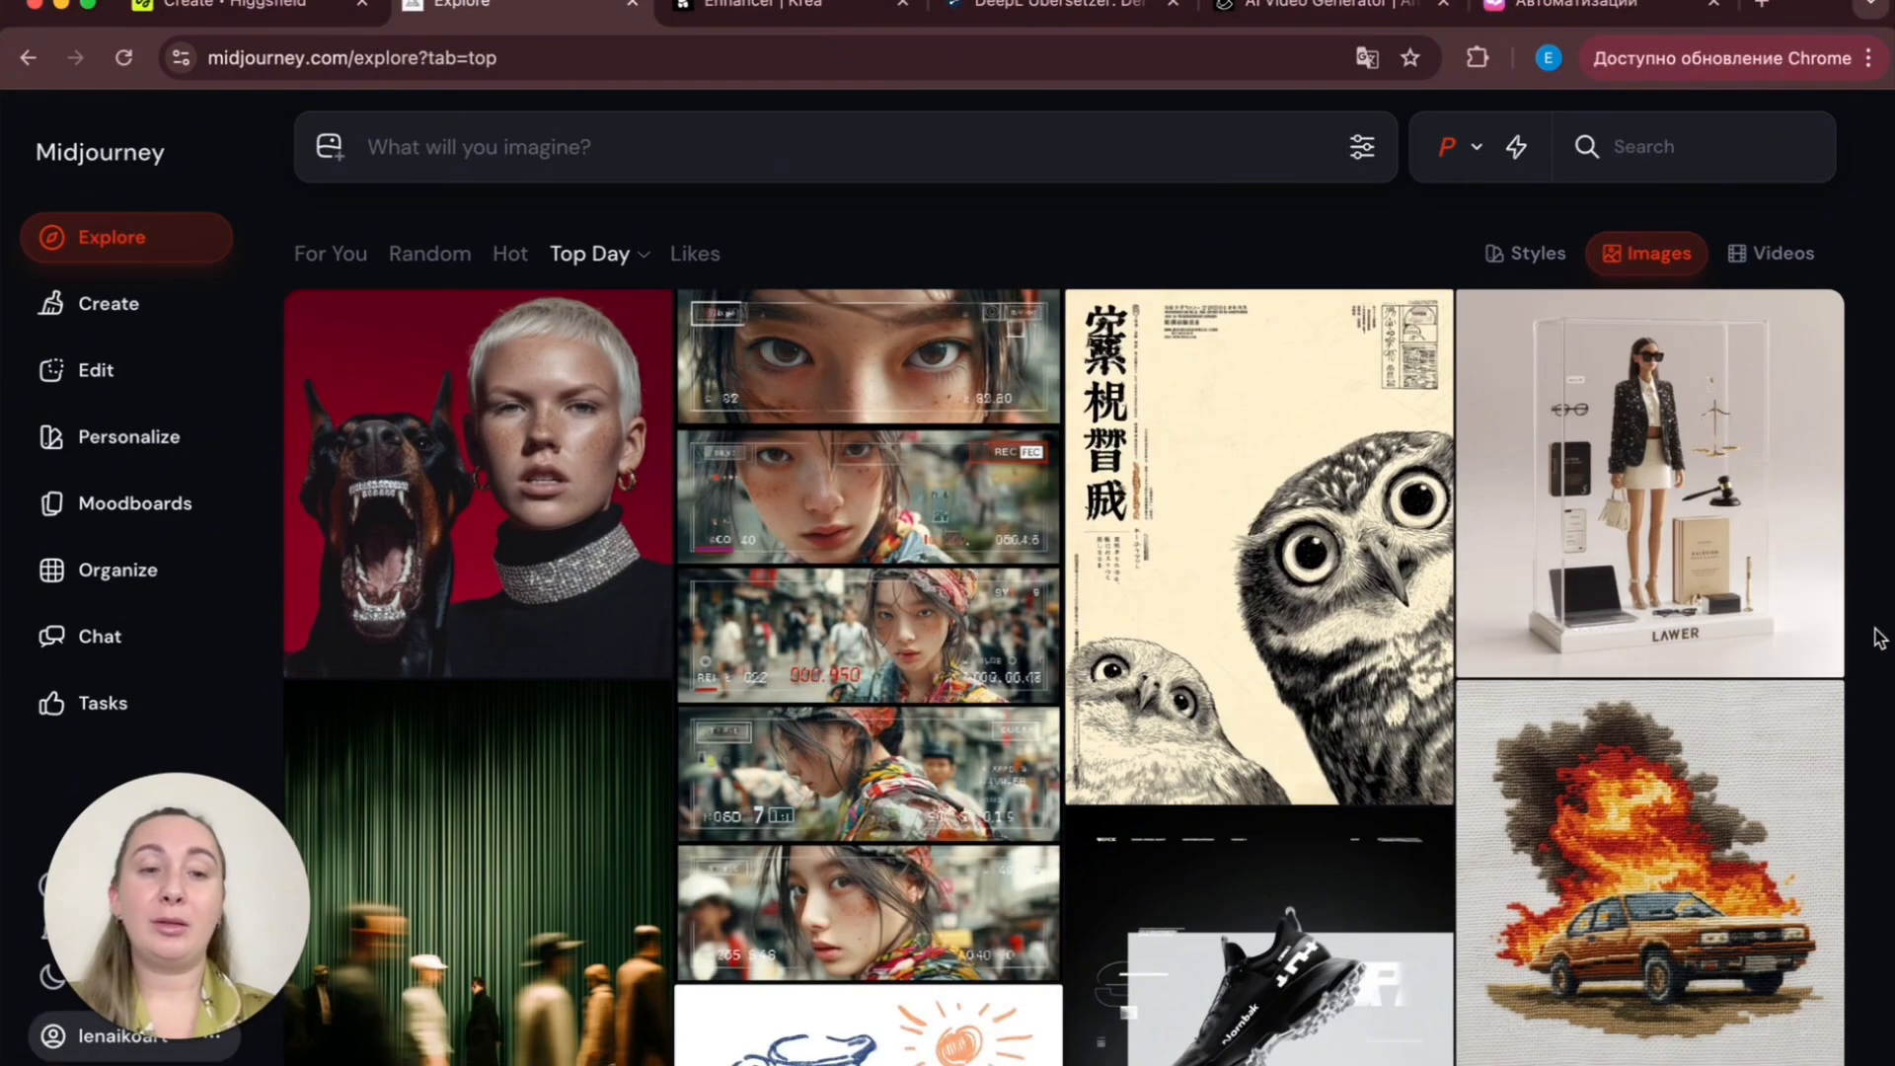
{"action": "scroll", "coordinate": [1879, 637], "scroll_direction": "down", "scroll_amount": 2}
{"action": "scroll", "coordinate": [1879, 637], "scroll_direction": "down", "scroll_amount": 3}
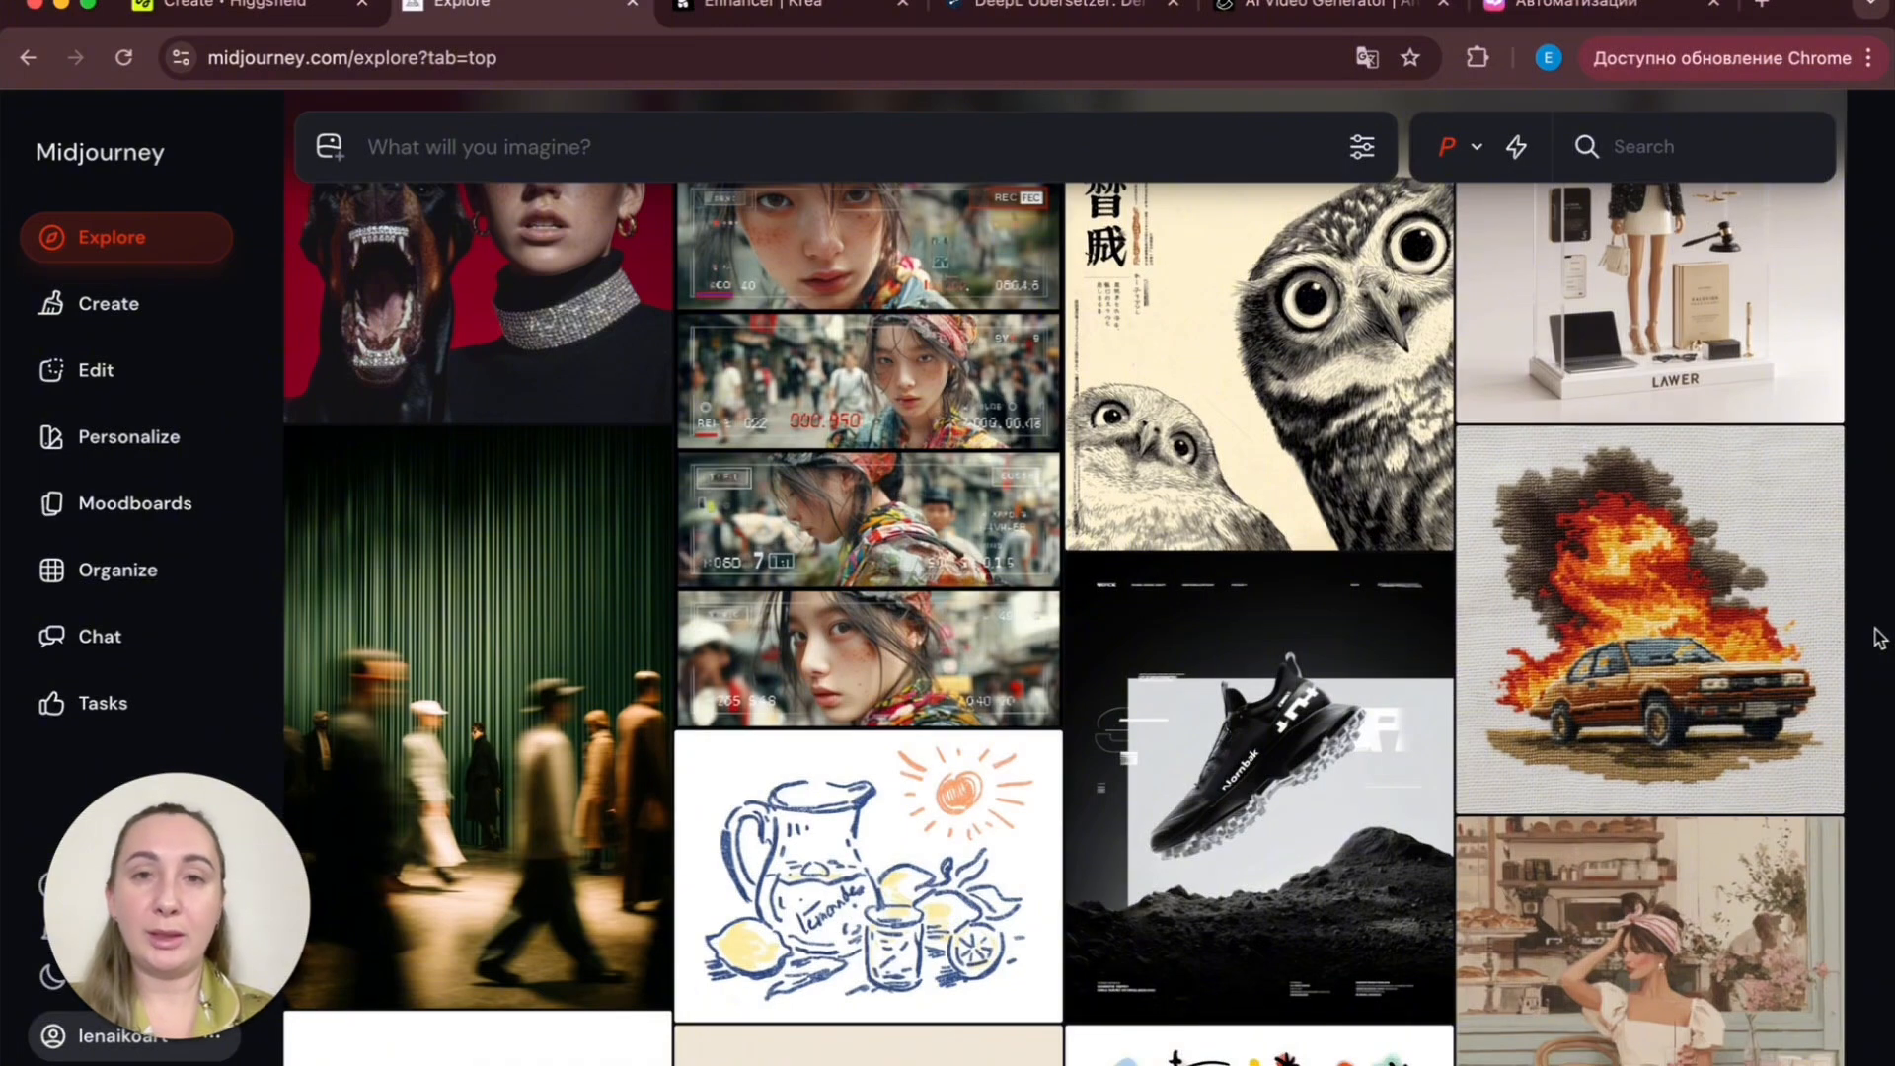
{"action": "scroll", "coordinate": [1879, 637], "scroll_direction": "up", "scroll_amount": 5}
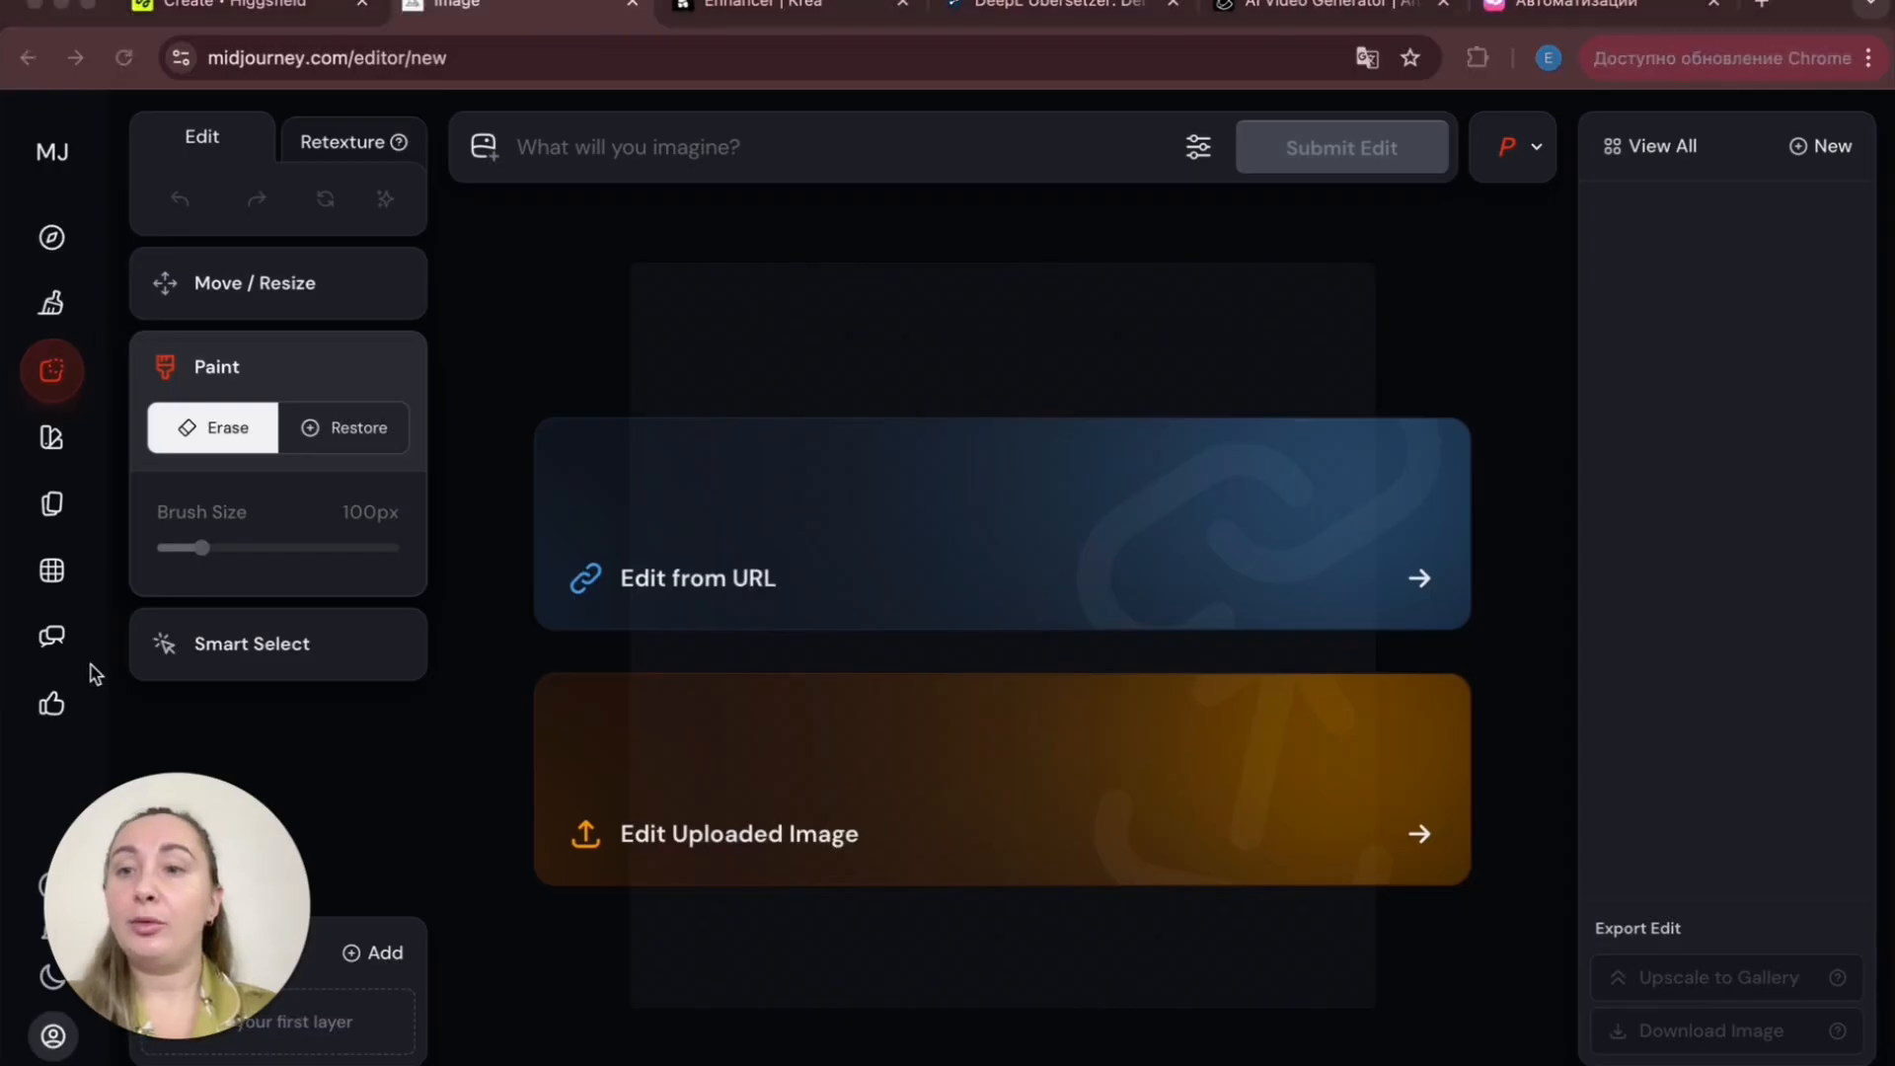
- Describe the surreal moon-pool collage from the идеи folder and run all four generated prompts
{"action": "left_click", "coordinate": [55, 308]}
{"action": "scroll", "coordinate": [773, 408], "scroll_direction": "up", "scroll_amount": 10}
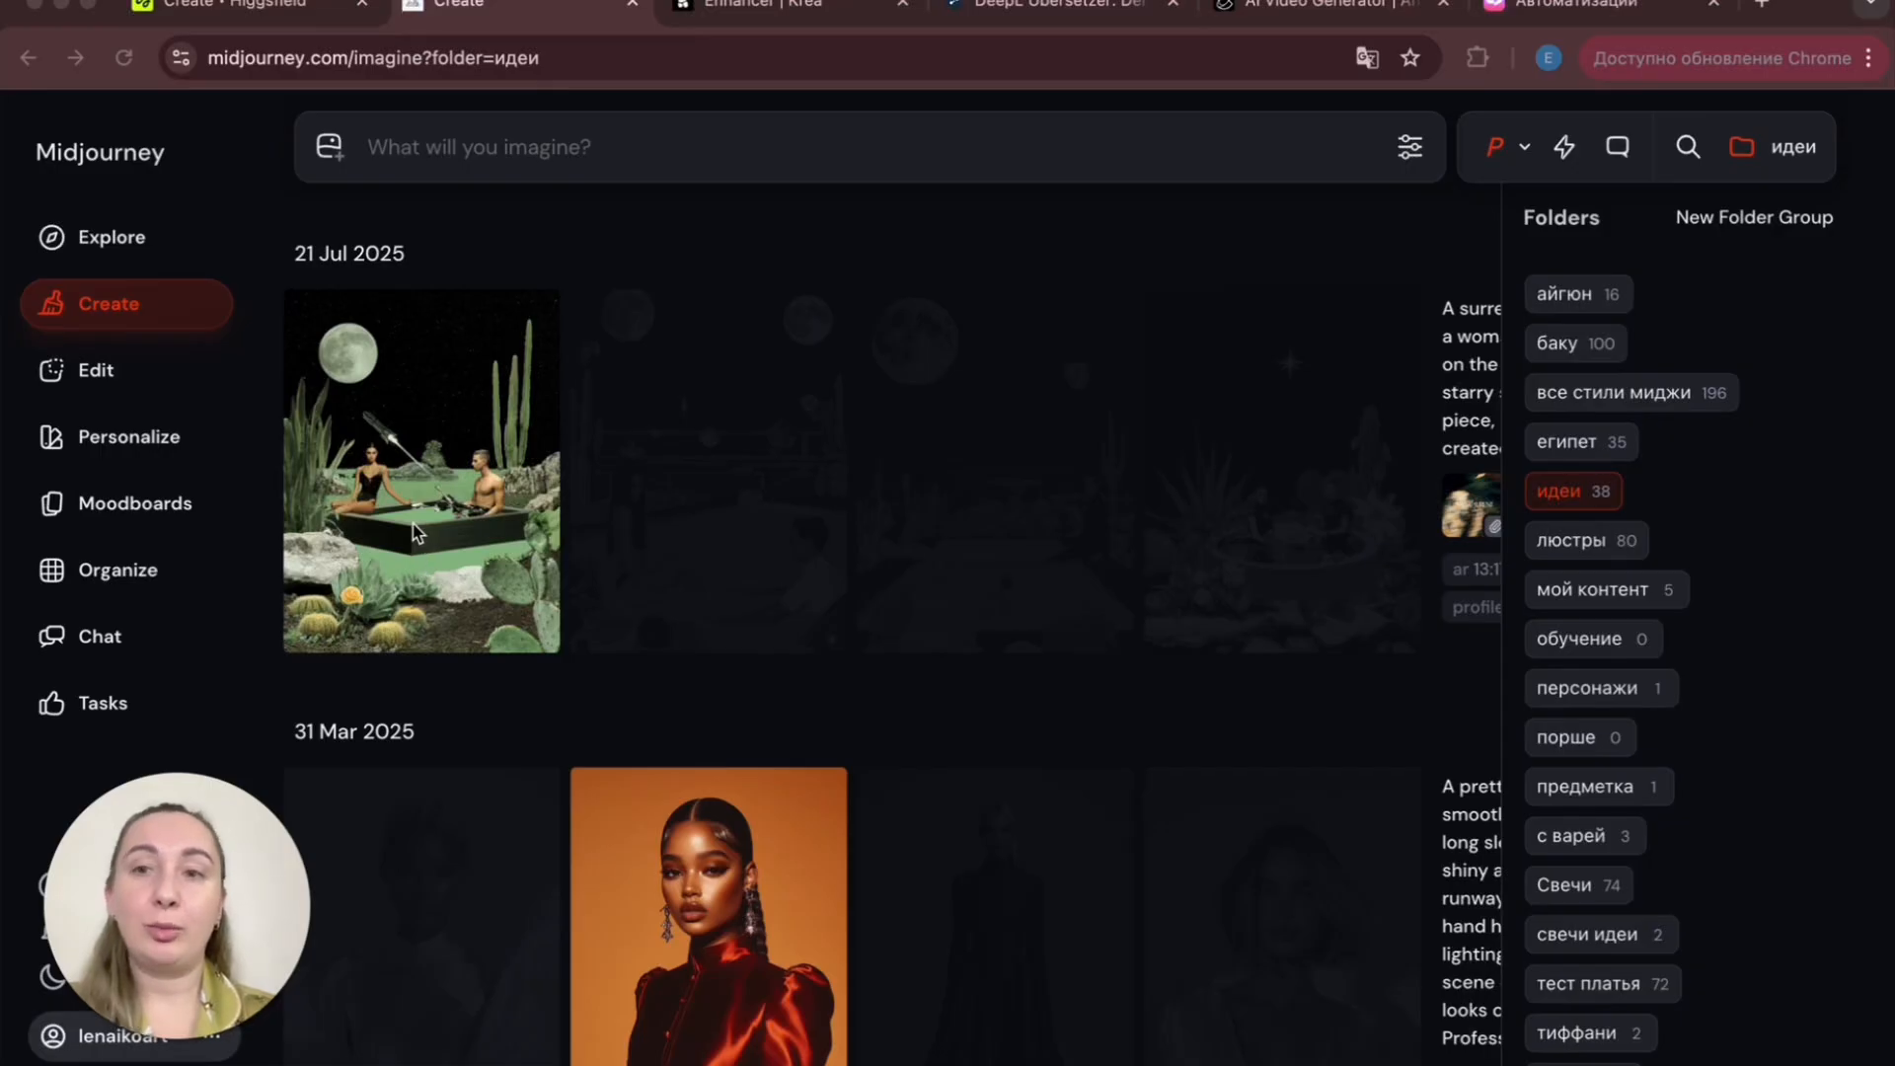
{"action": "left_click_drag", "start_coordinate": [382, 509], "coordinate": [610, 385]}
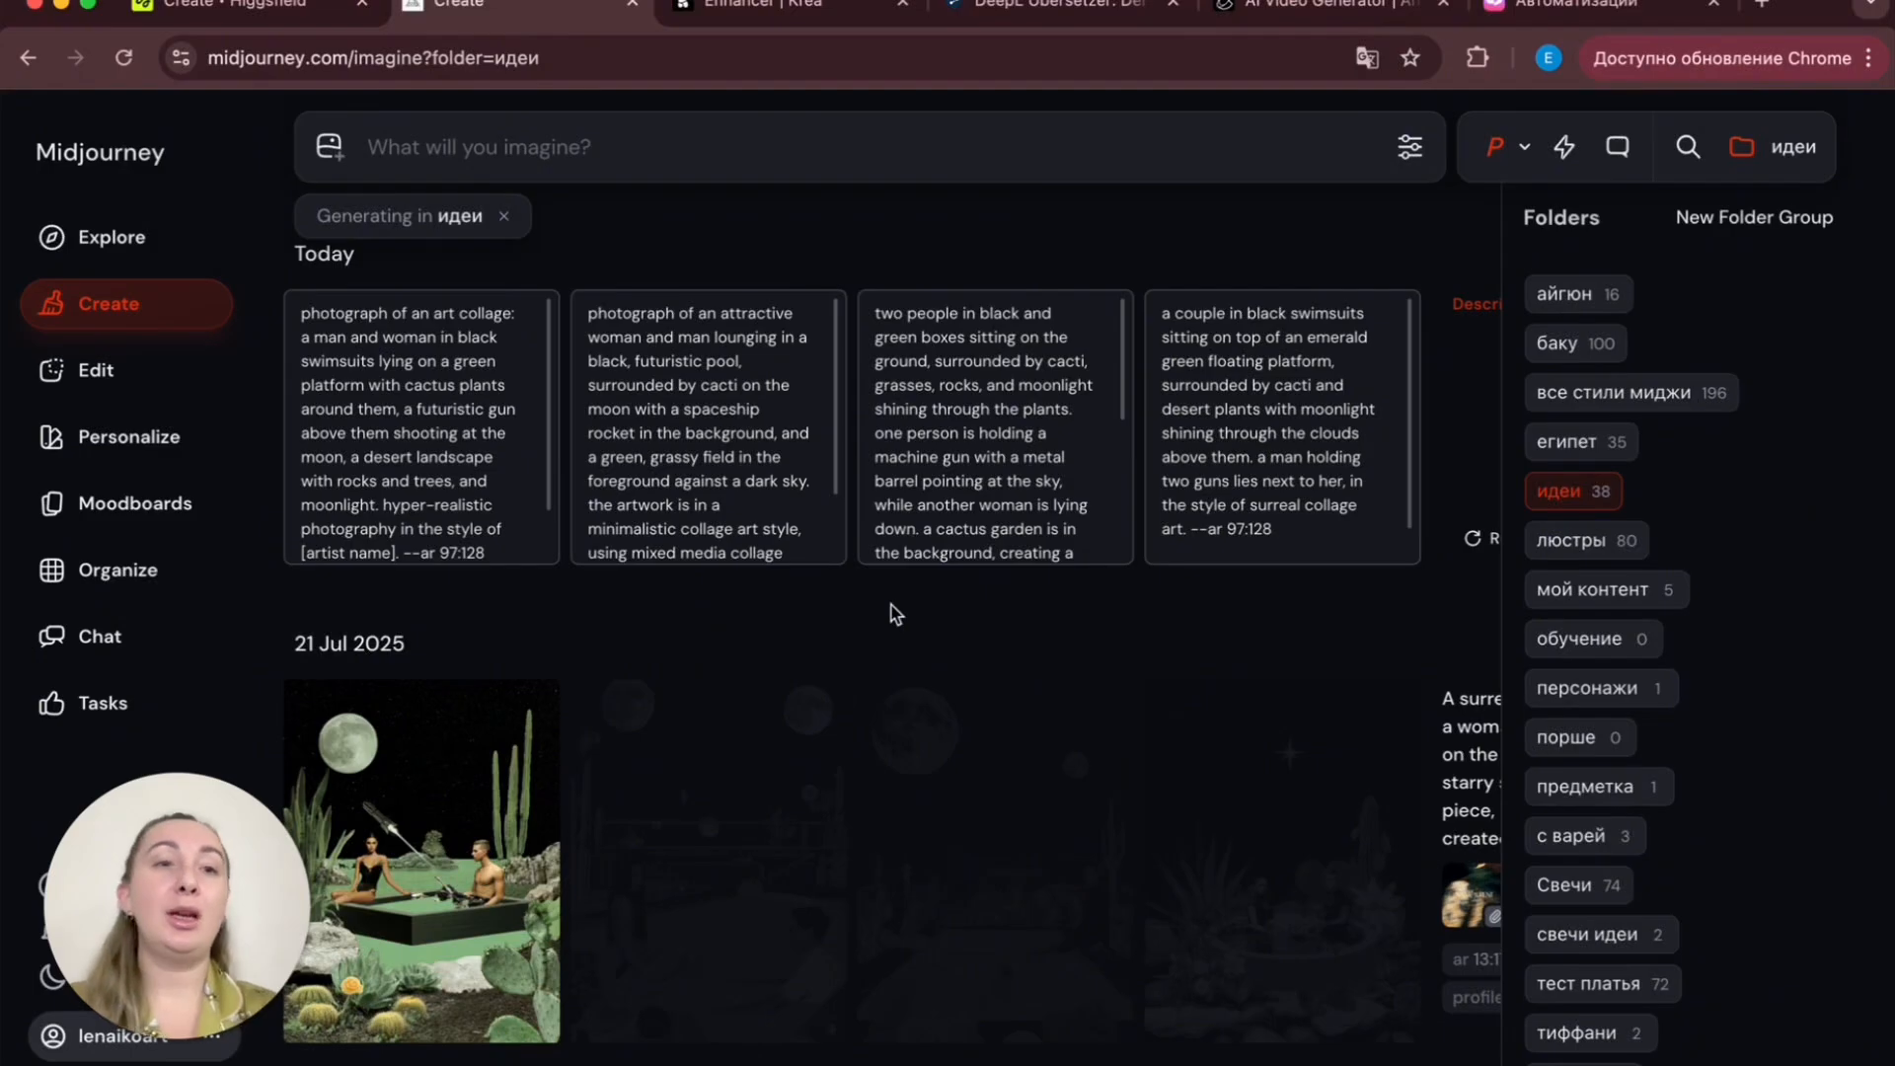
{"action": "left_click", "coordinate": [1741, 147]}
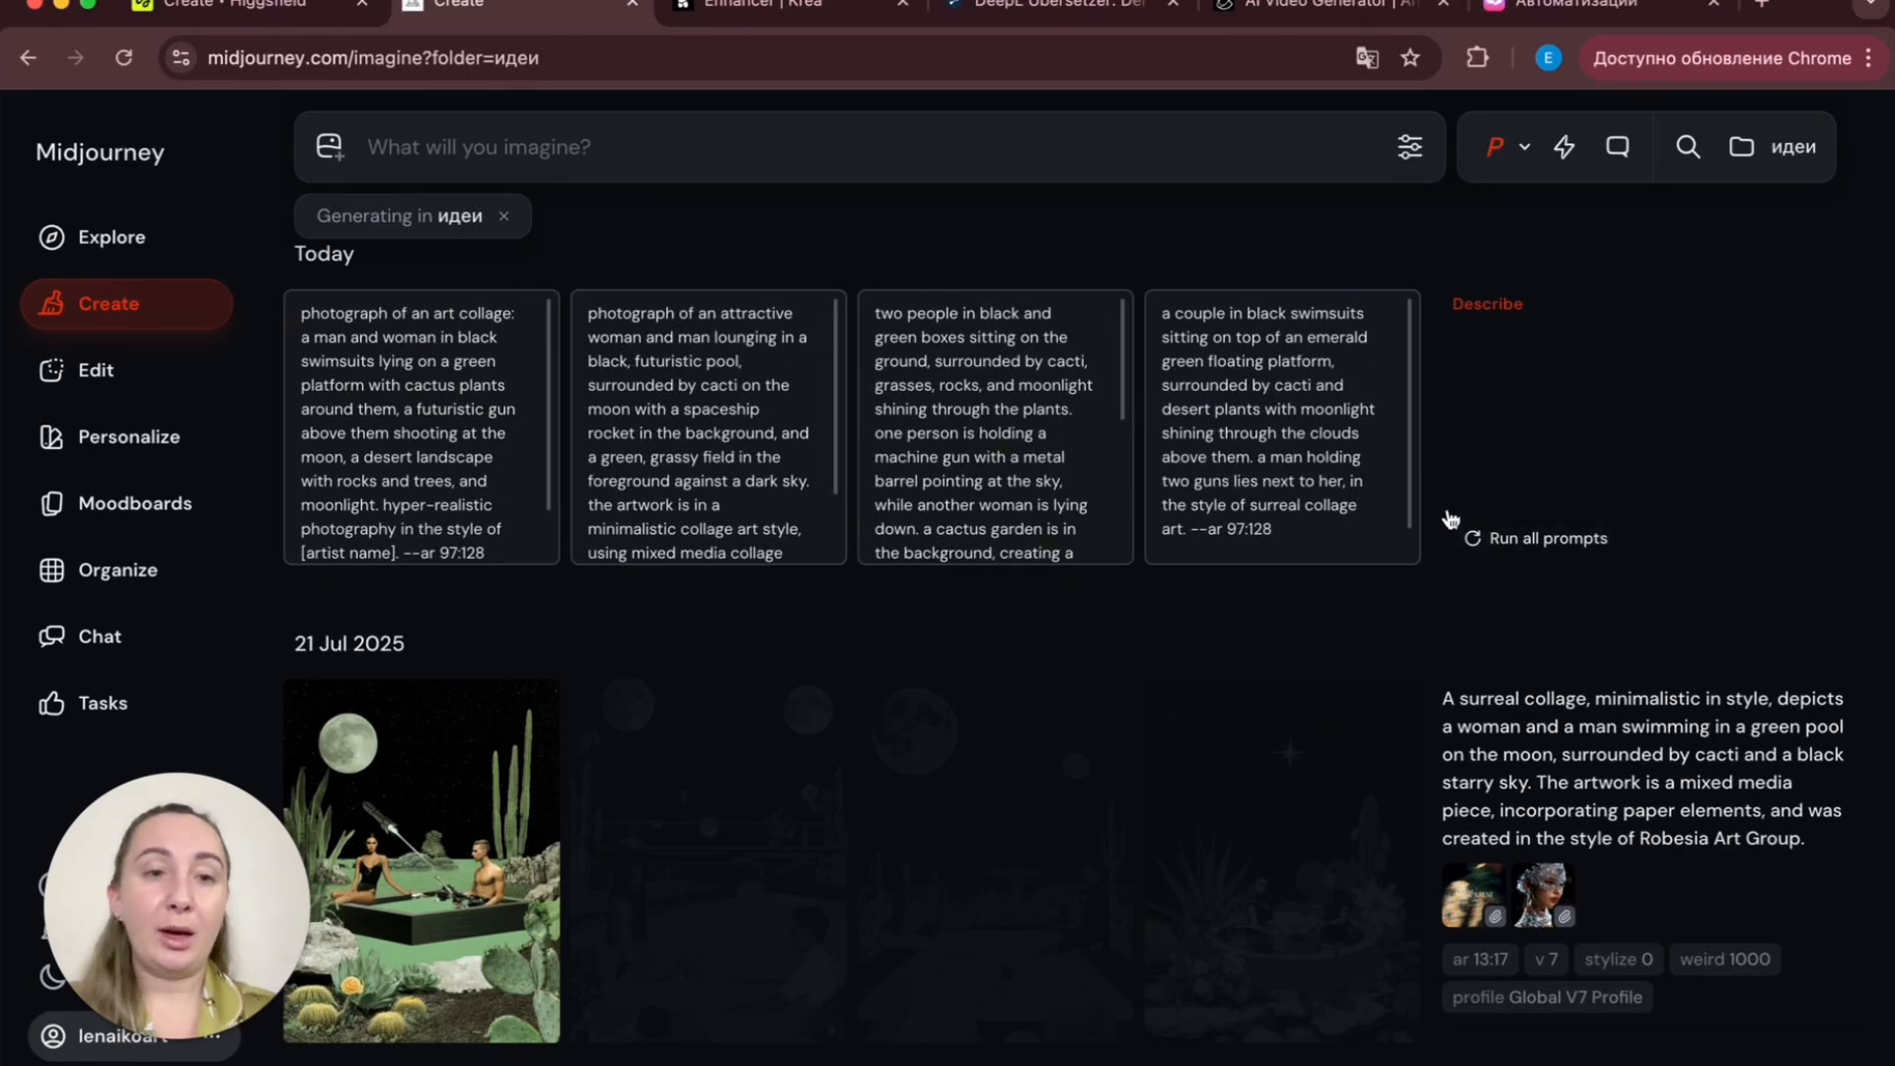
{"action": "left_click", "coordinate": [1579, 540]}
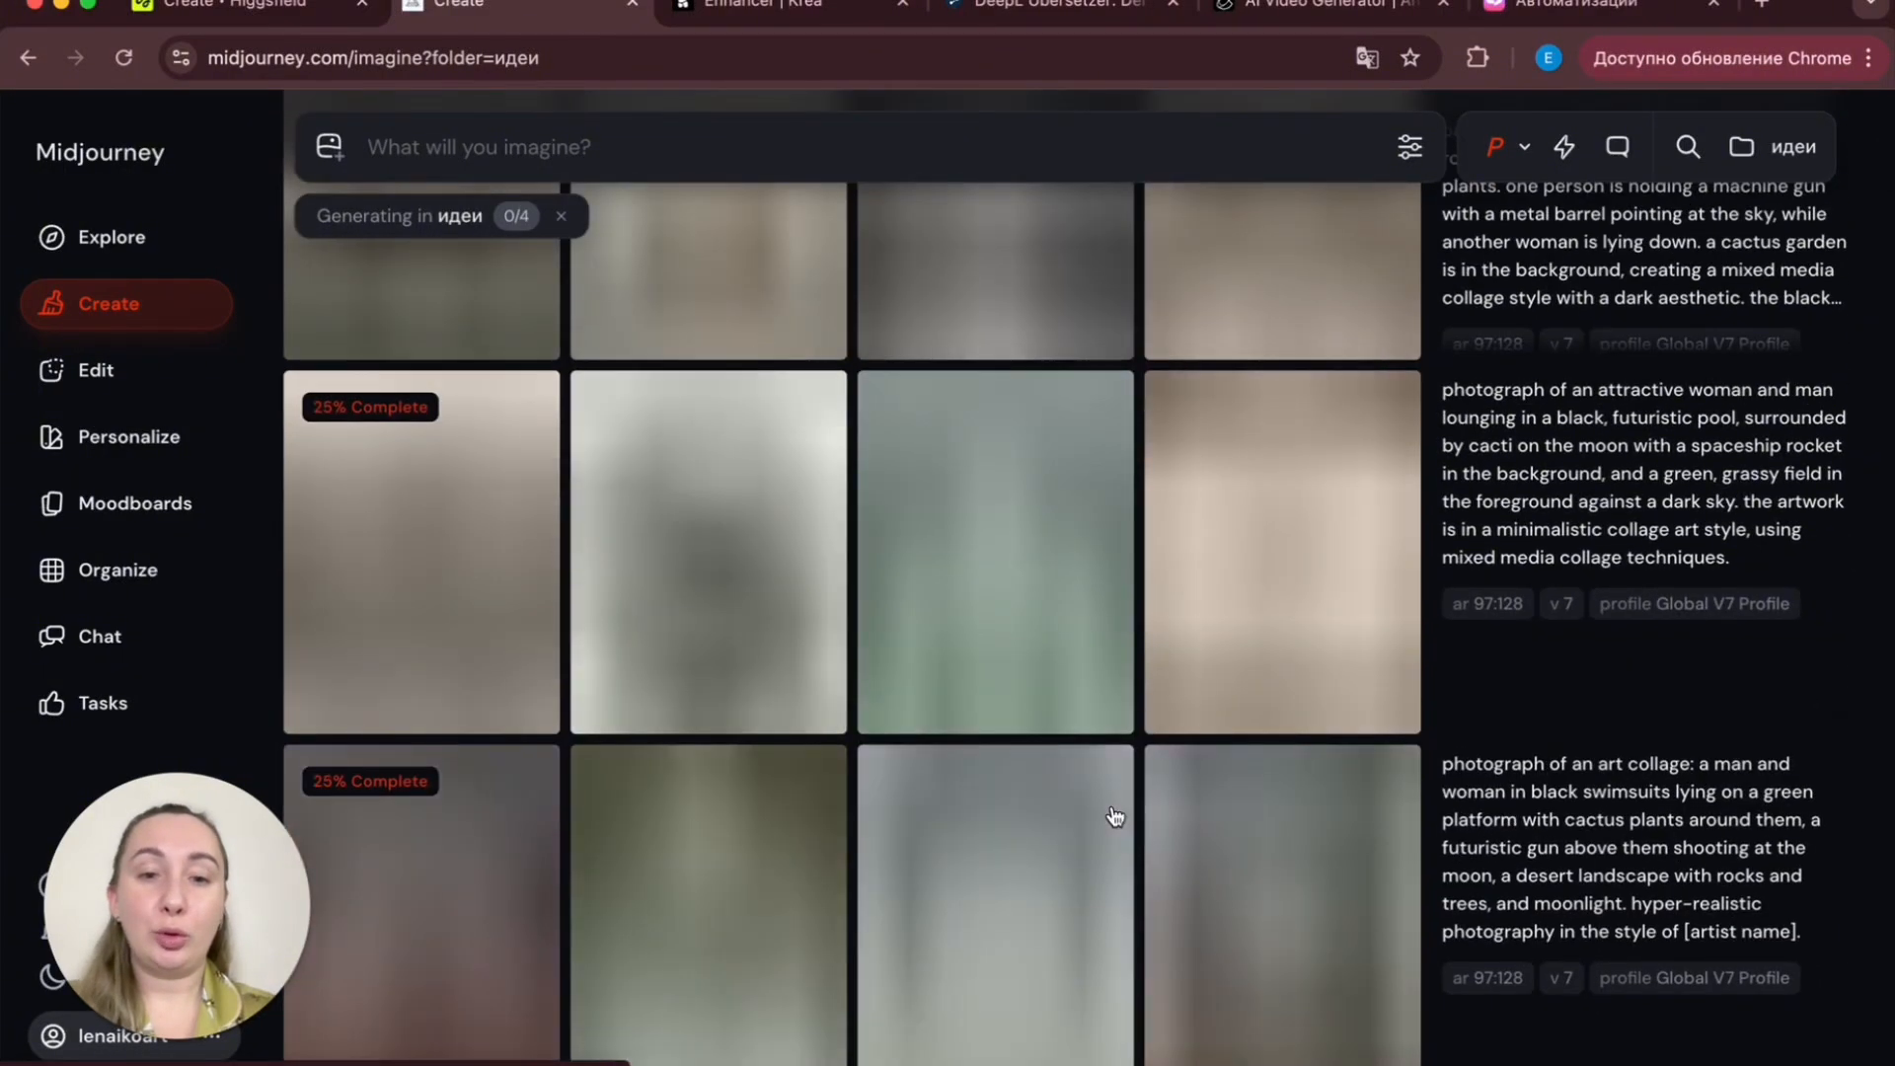
- Watch the generations progress and open the original collage image for comparison
{"action": "scroll", "coordinate": [1114, 817], "scroll_direction": "down", "scroll_amount": 2}
{"action": "scroll", "coordinate": [1114, 817], "scroll_direction": "up", "scroll_amount": 2}
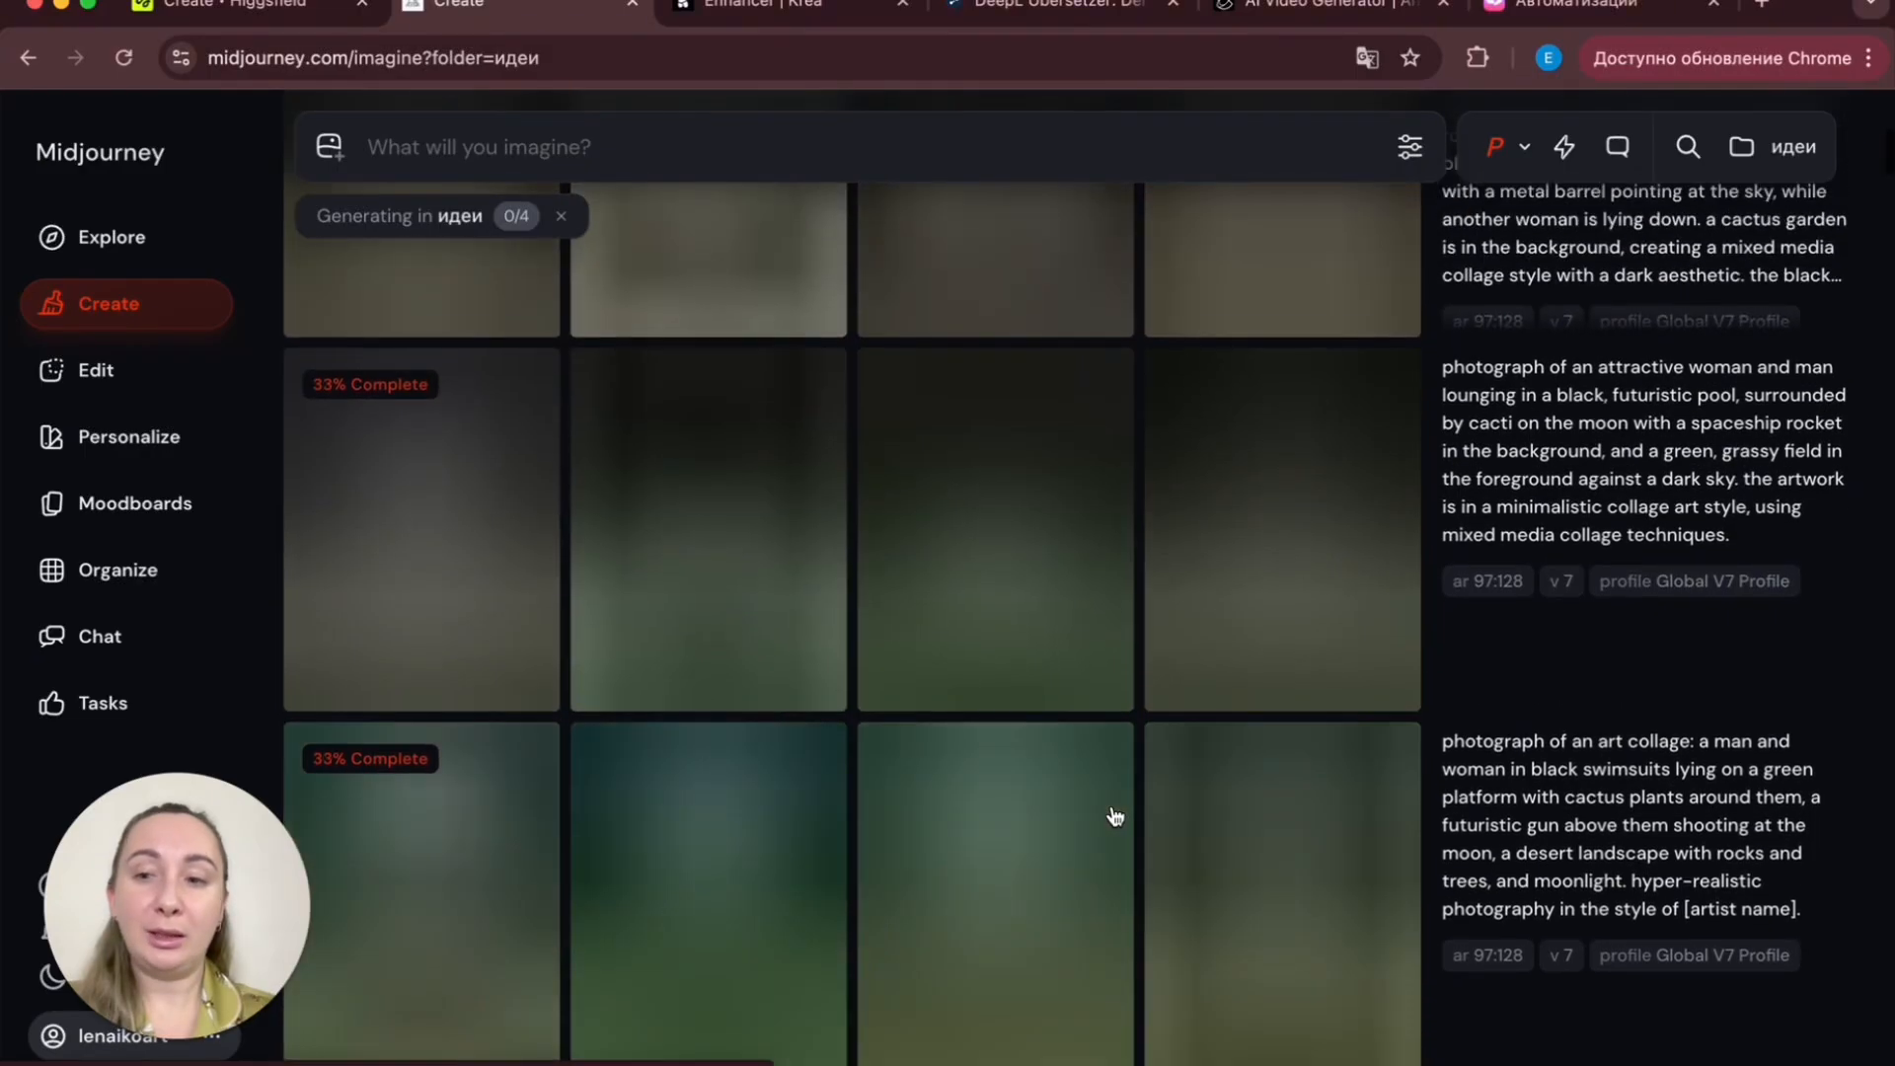
{"action": "scroll", "coordinate": [1352, 769], "scroll_direction": "down", "scroll_amount": 2}
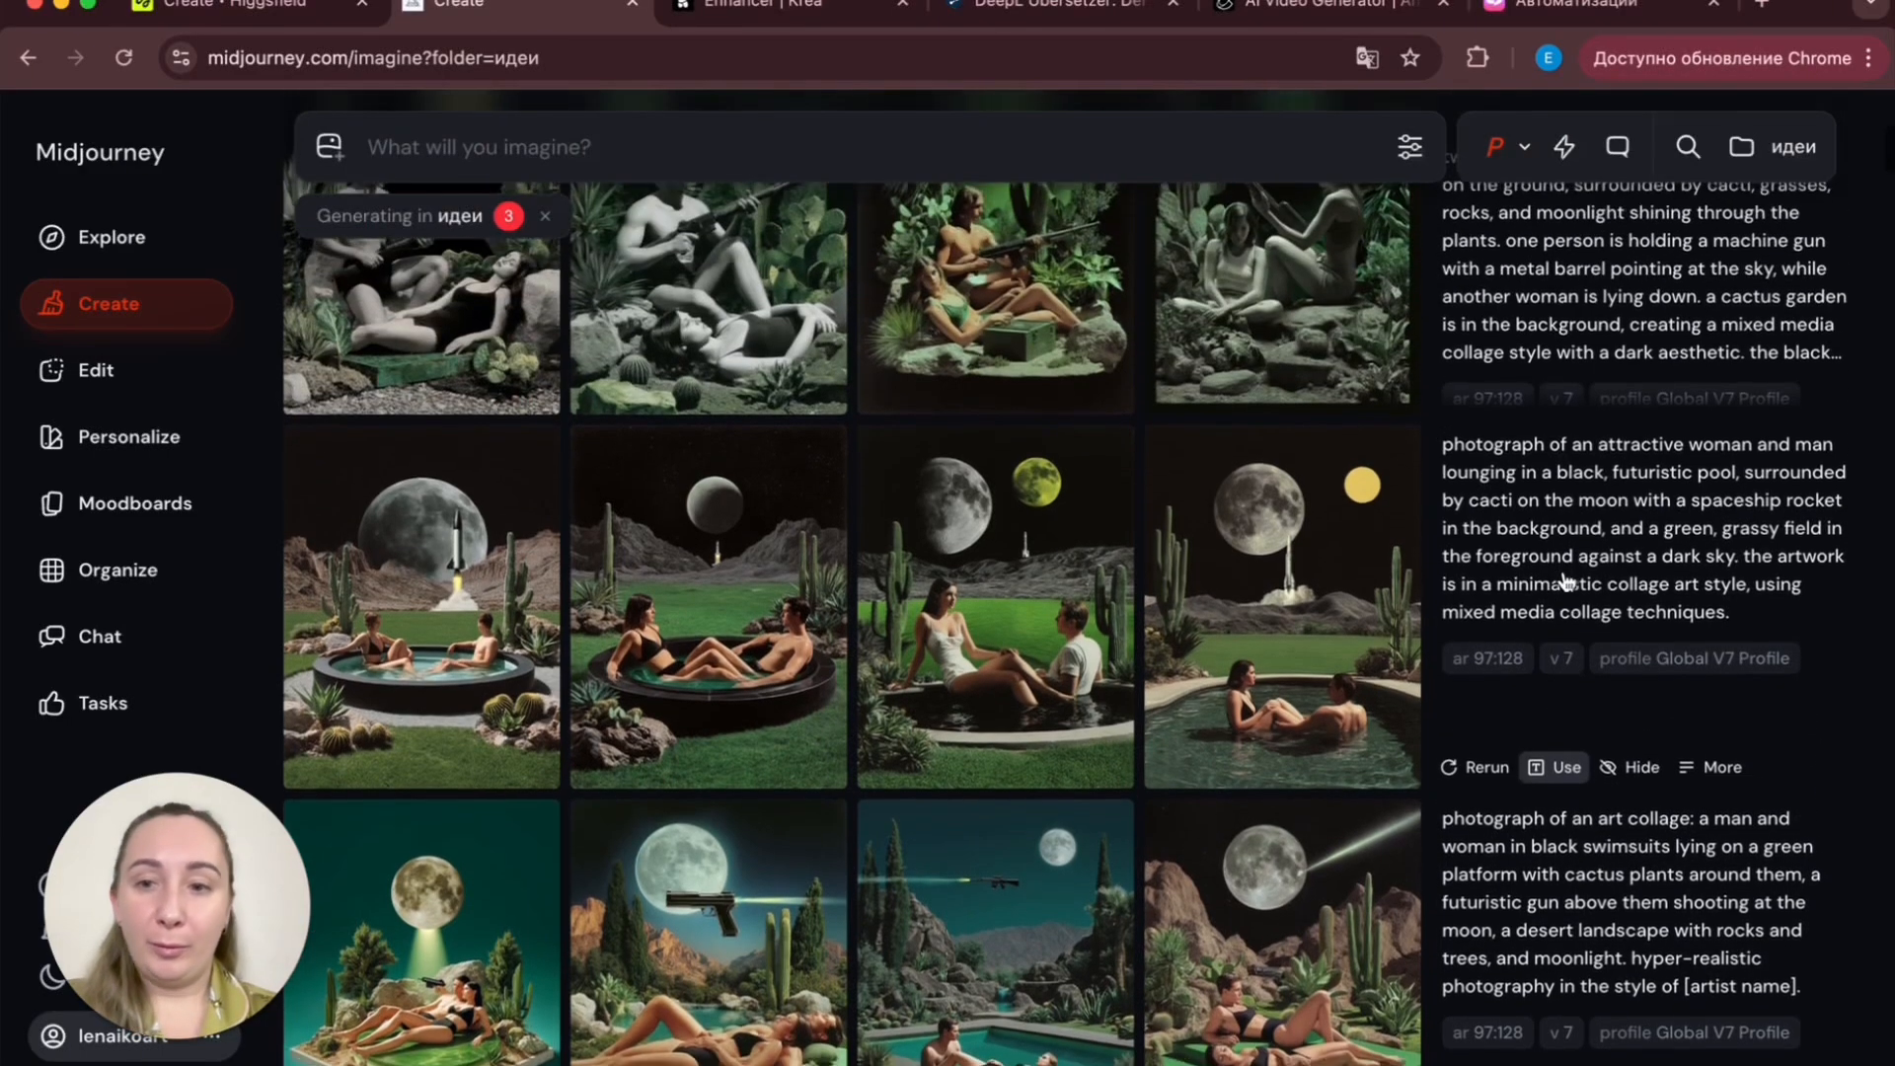
{"action": "scroll", "coordinate": [1568, 592], "scroll_direction": "down", "scroll_amount": 5}
{"action": "scroll", "coordinate": [1566, 582], "scroll_direction": "down", "scroll_amount": 5}
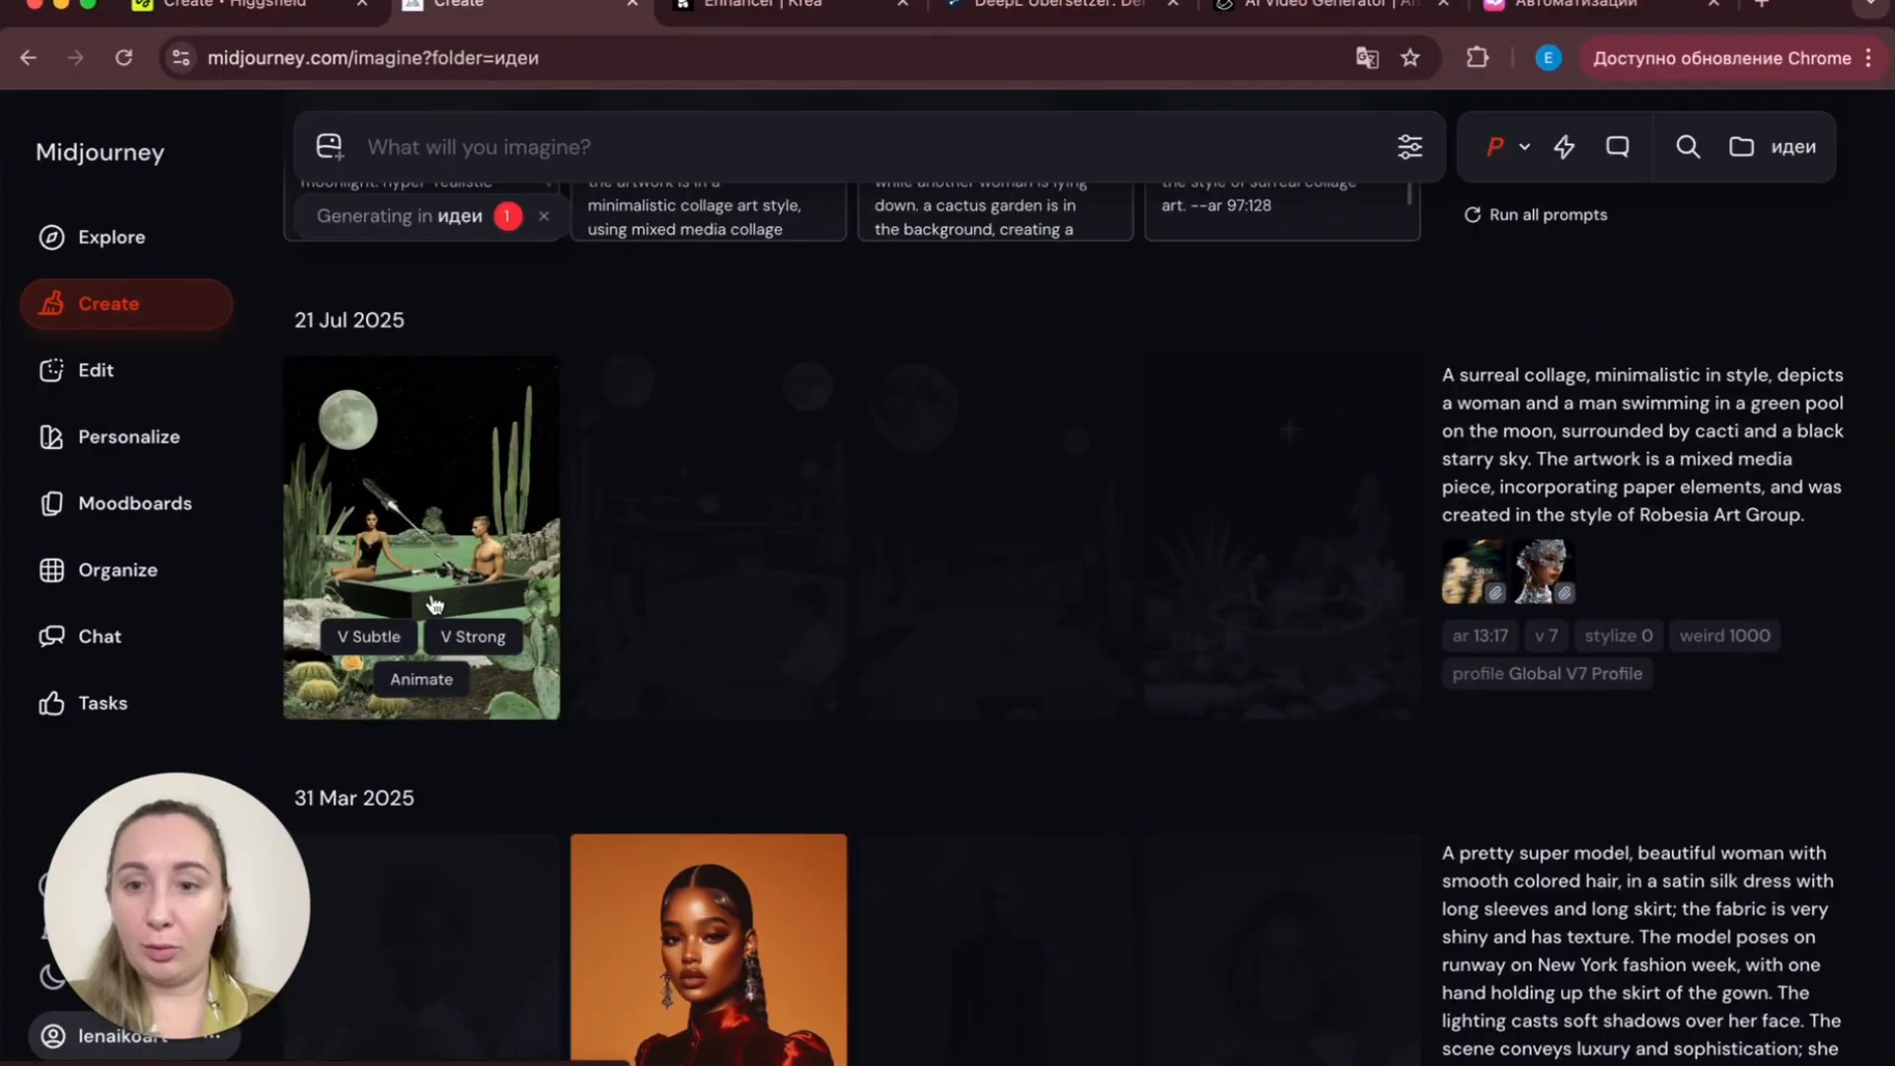
{"action": "left_click", "coordinate": [434, 632]}
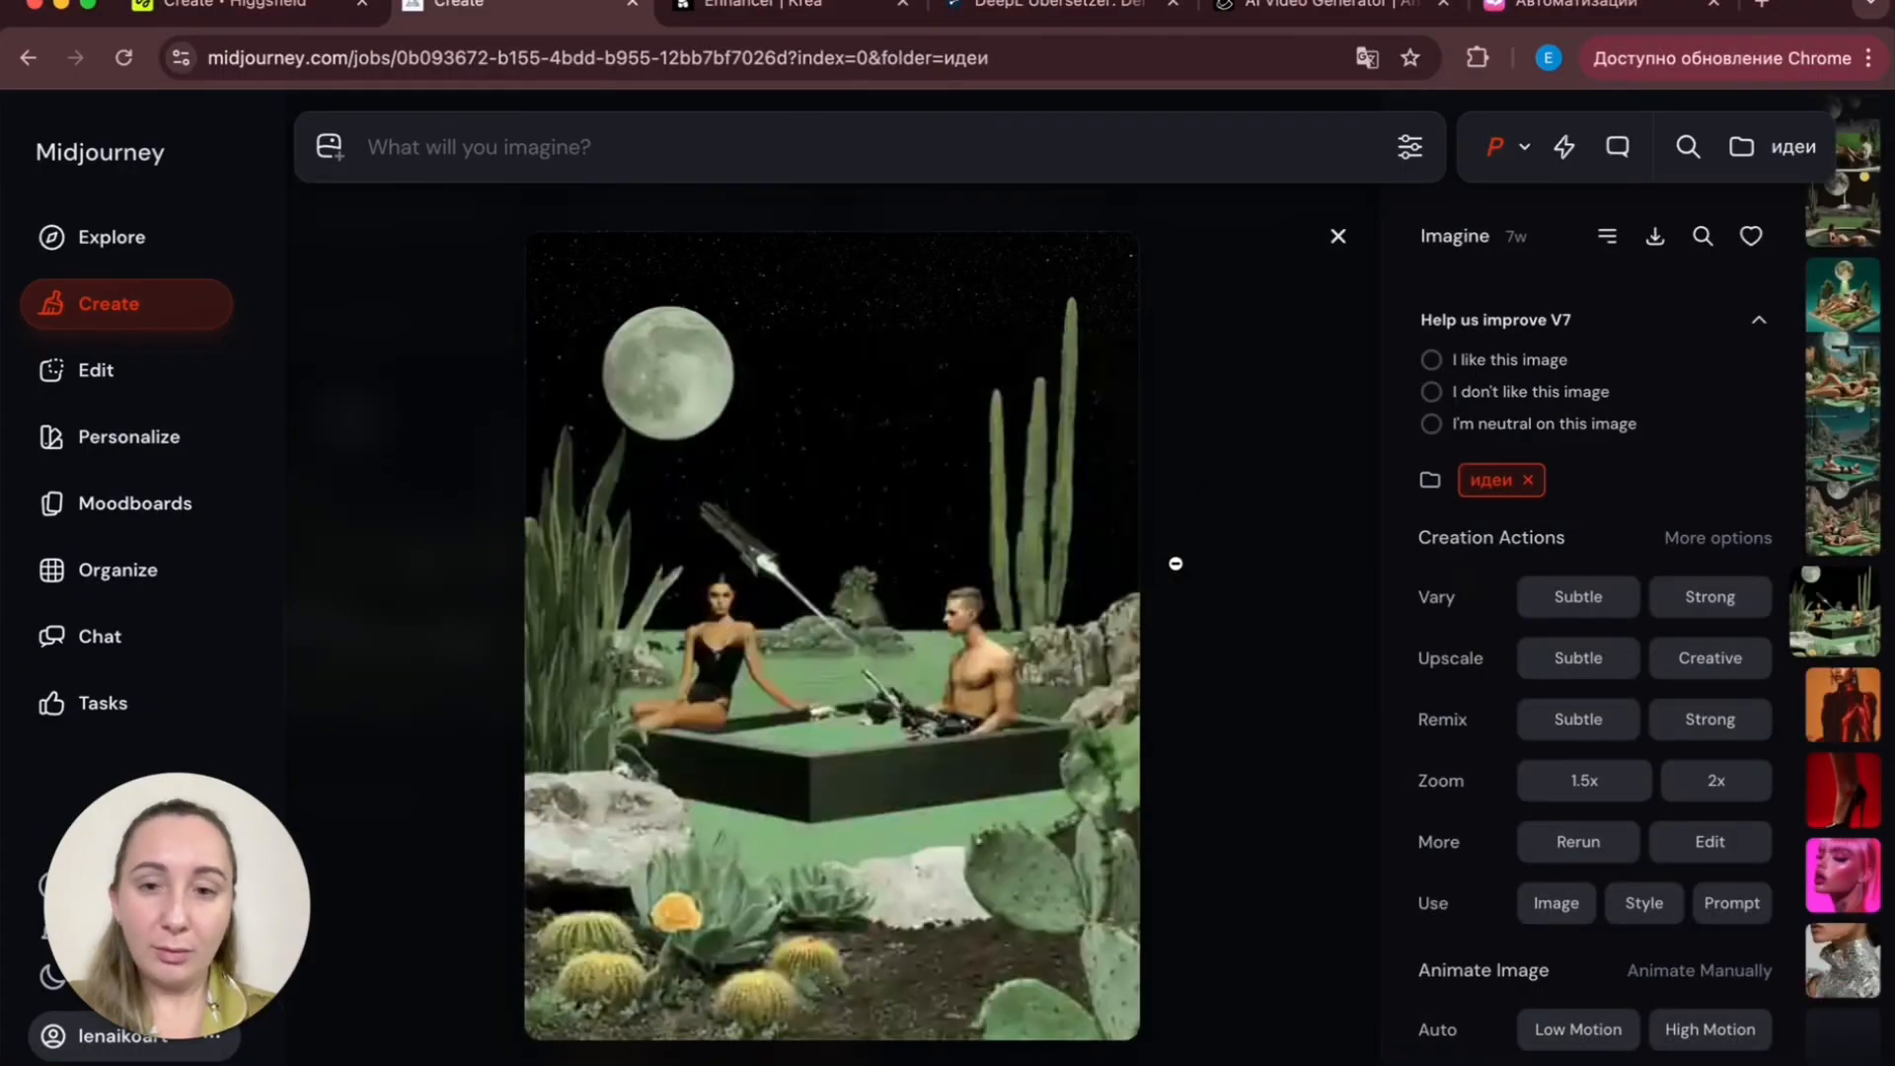
{"action": "left_click", "coordinate": [1202, 585]}
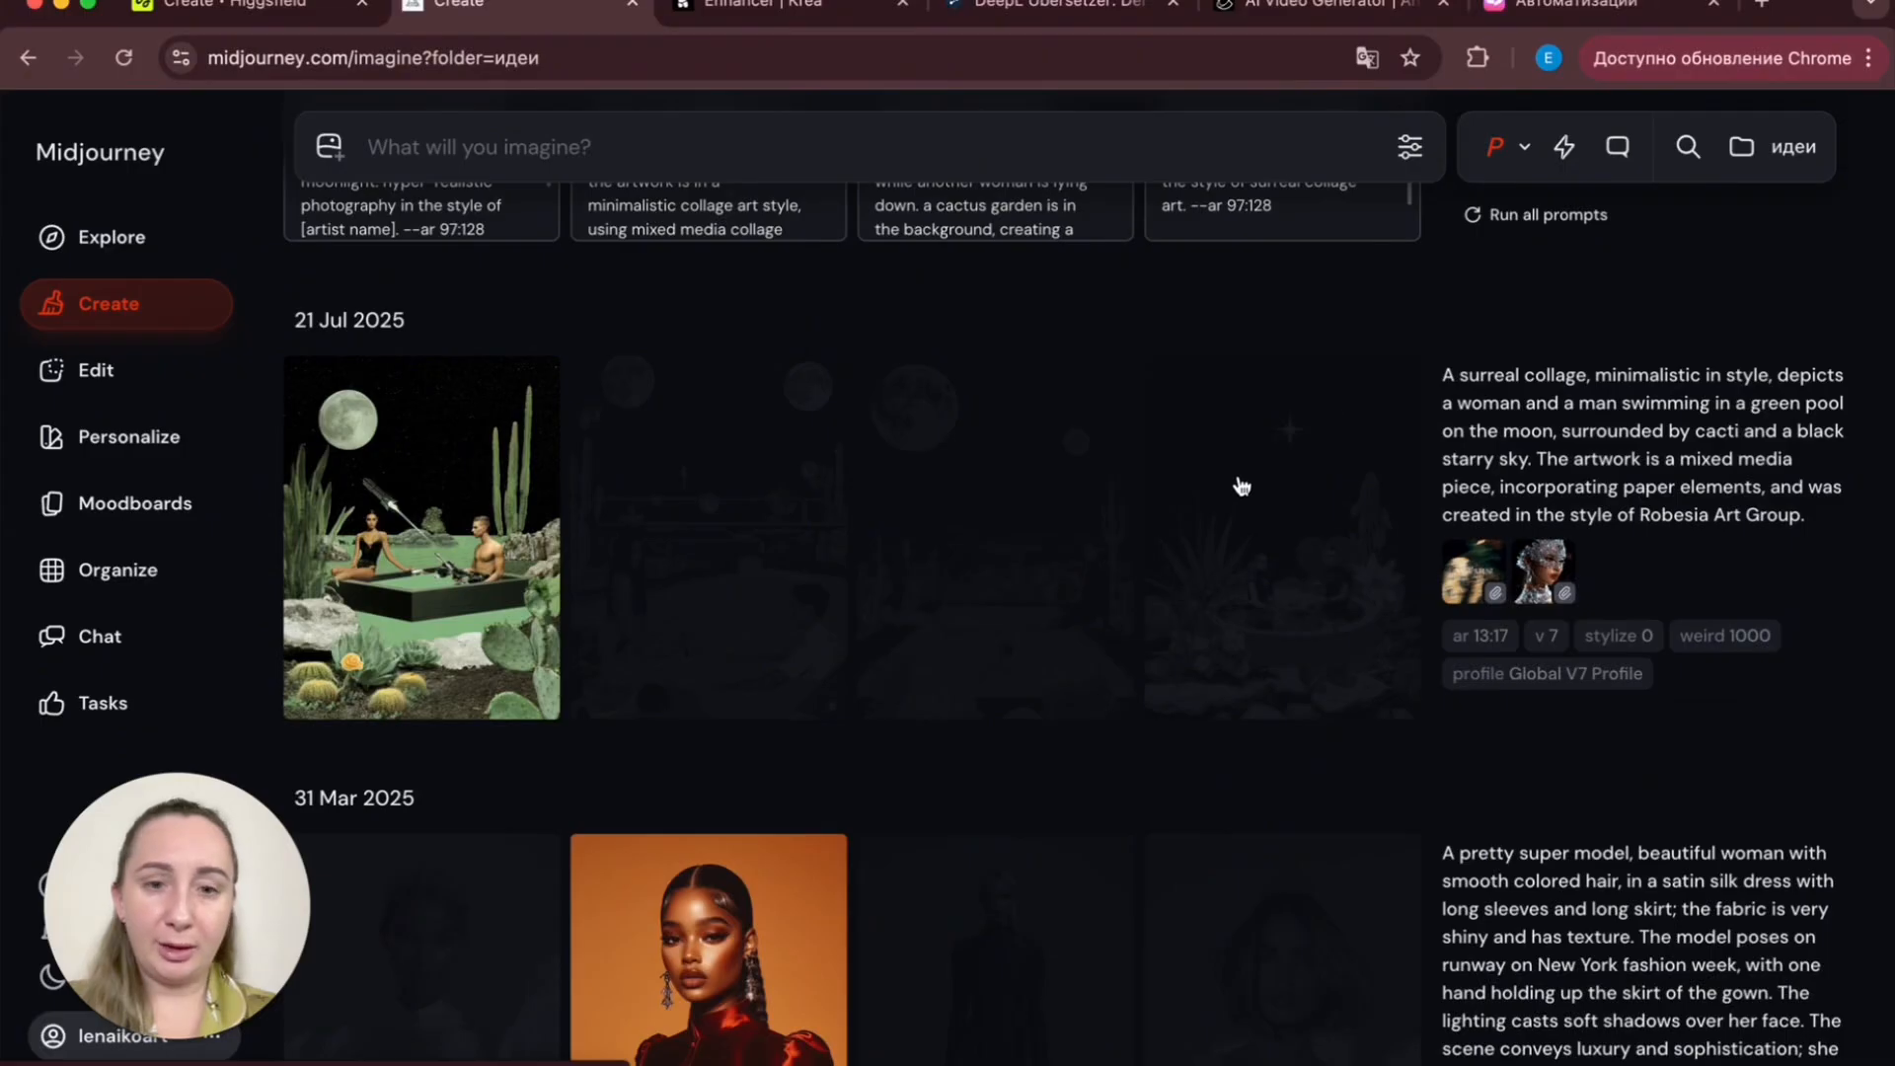
- Compare the four generated image grids with their prompts
{"action": "scroll", "coordinate": [1240, 484], "scroll_direction": "up", "scroll_amount": 1}
{"action": "scroll", "coordinate": [1053, 626], "scroll_direction": "up", "scroll_amount": 7}
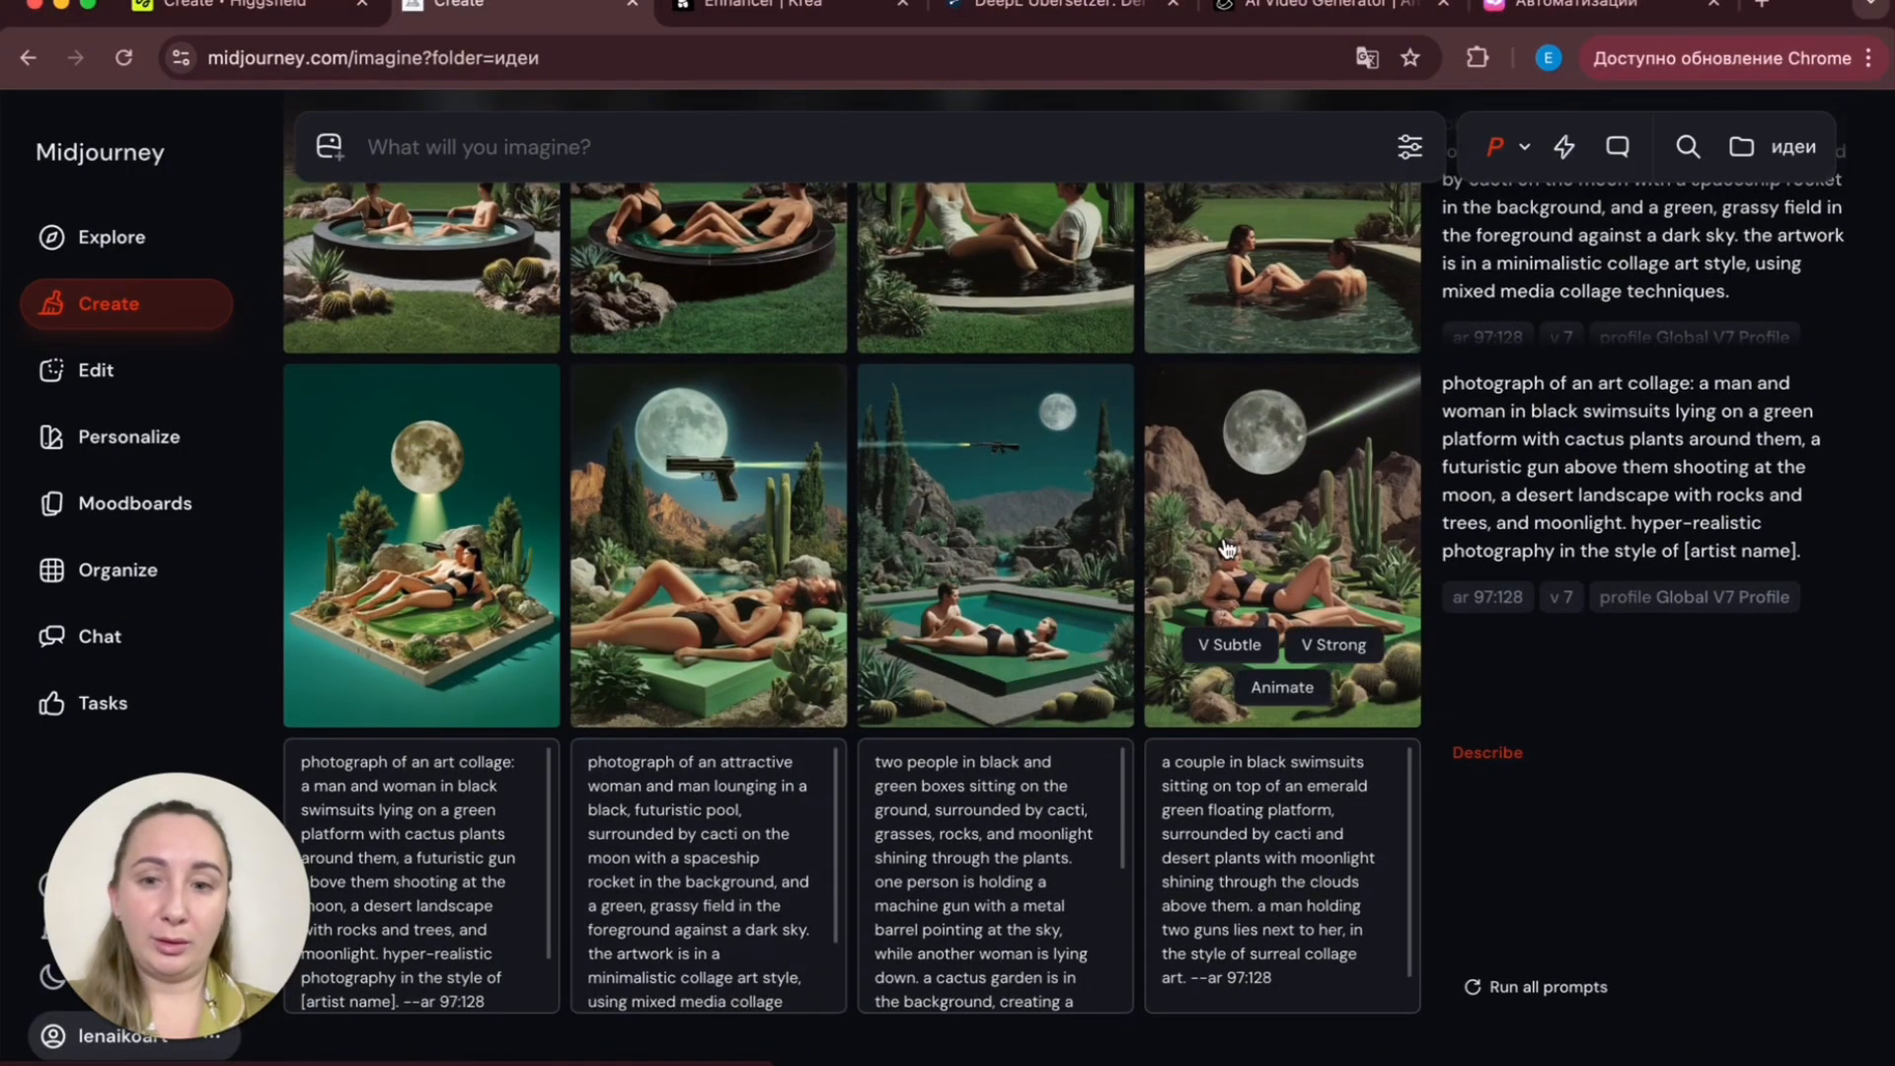
{"action": "scroll", "coordinate": [1226, 549], "scroll_direction": "up", "scroll_amount": 1}
{"action": "scroll", "coordinate": [1228, 548], "scroll_direction": "down", "scroll_amount": 3}
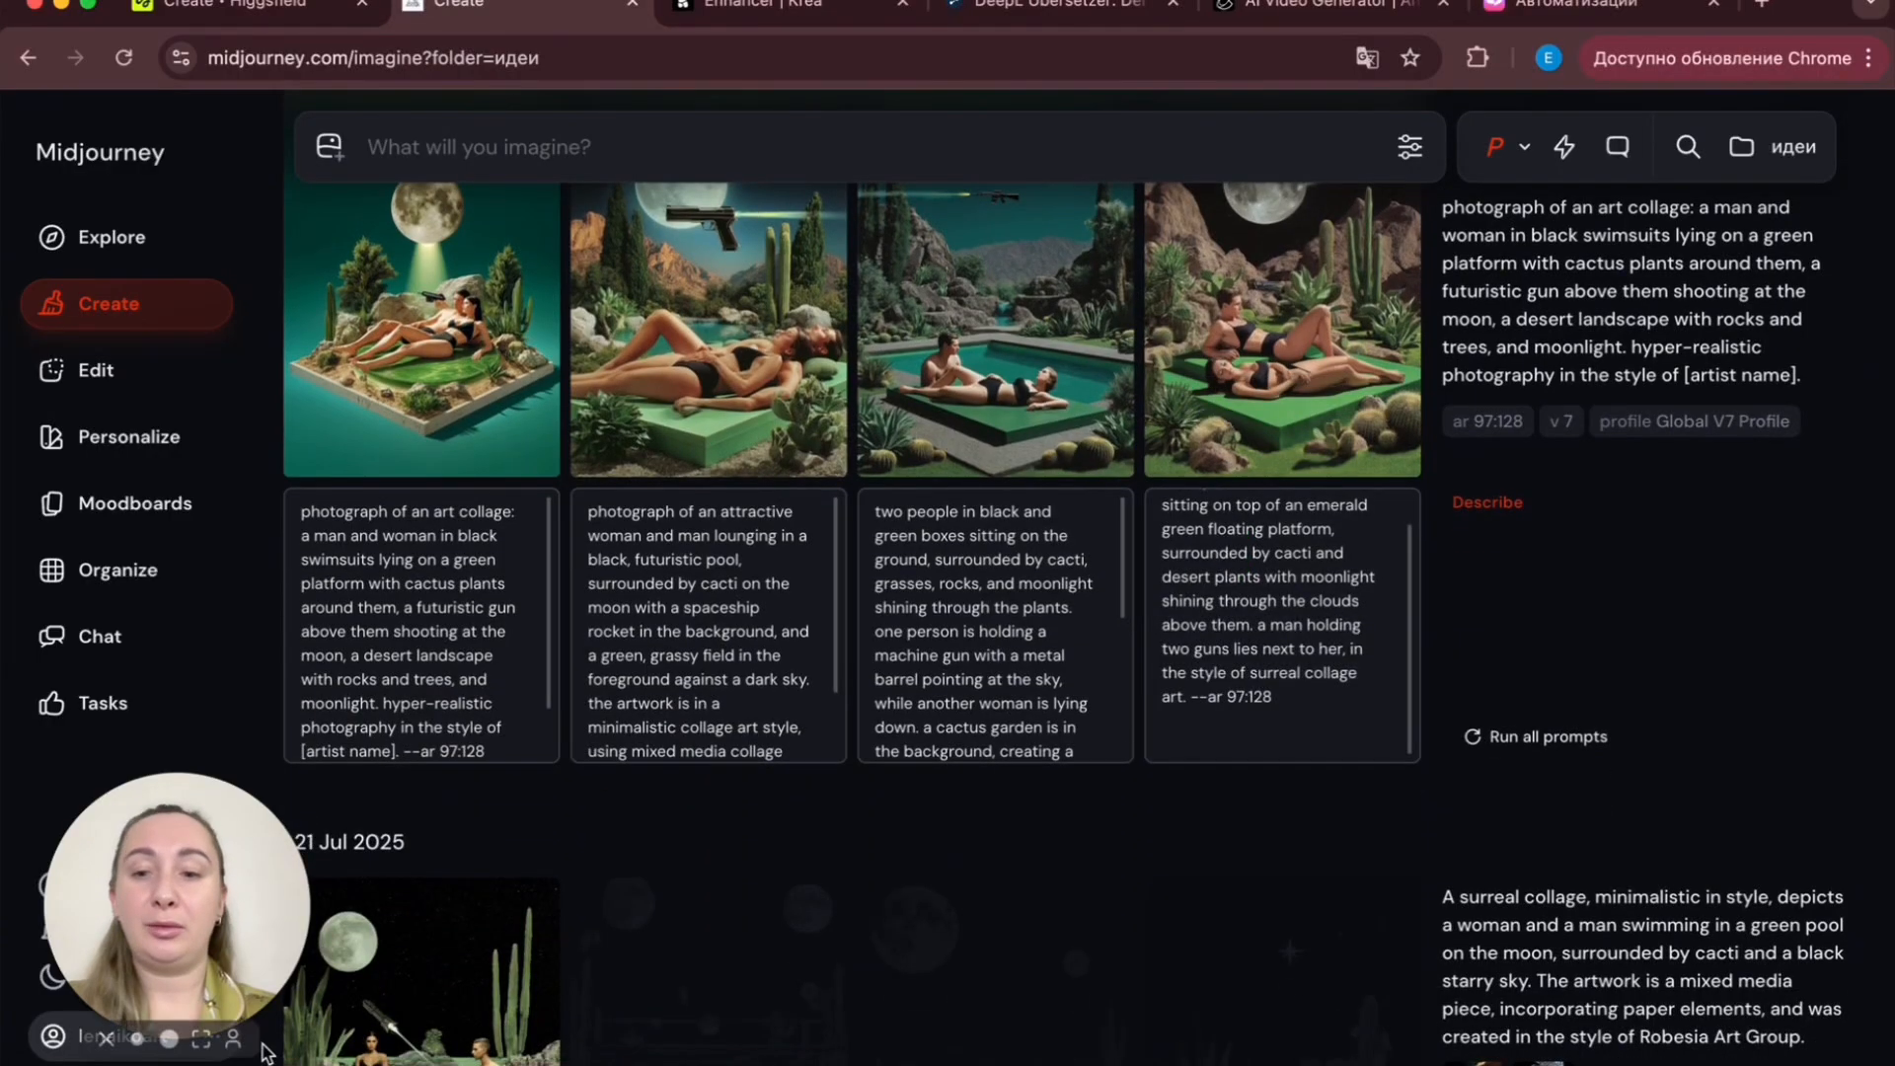
{"action": "scroll", "coordinate": [769, 602], "scroll_direction": "up", "scroll_amount": 10}
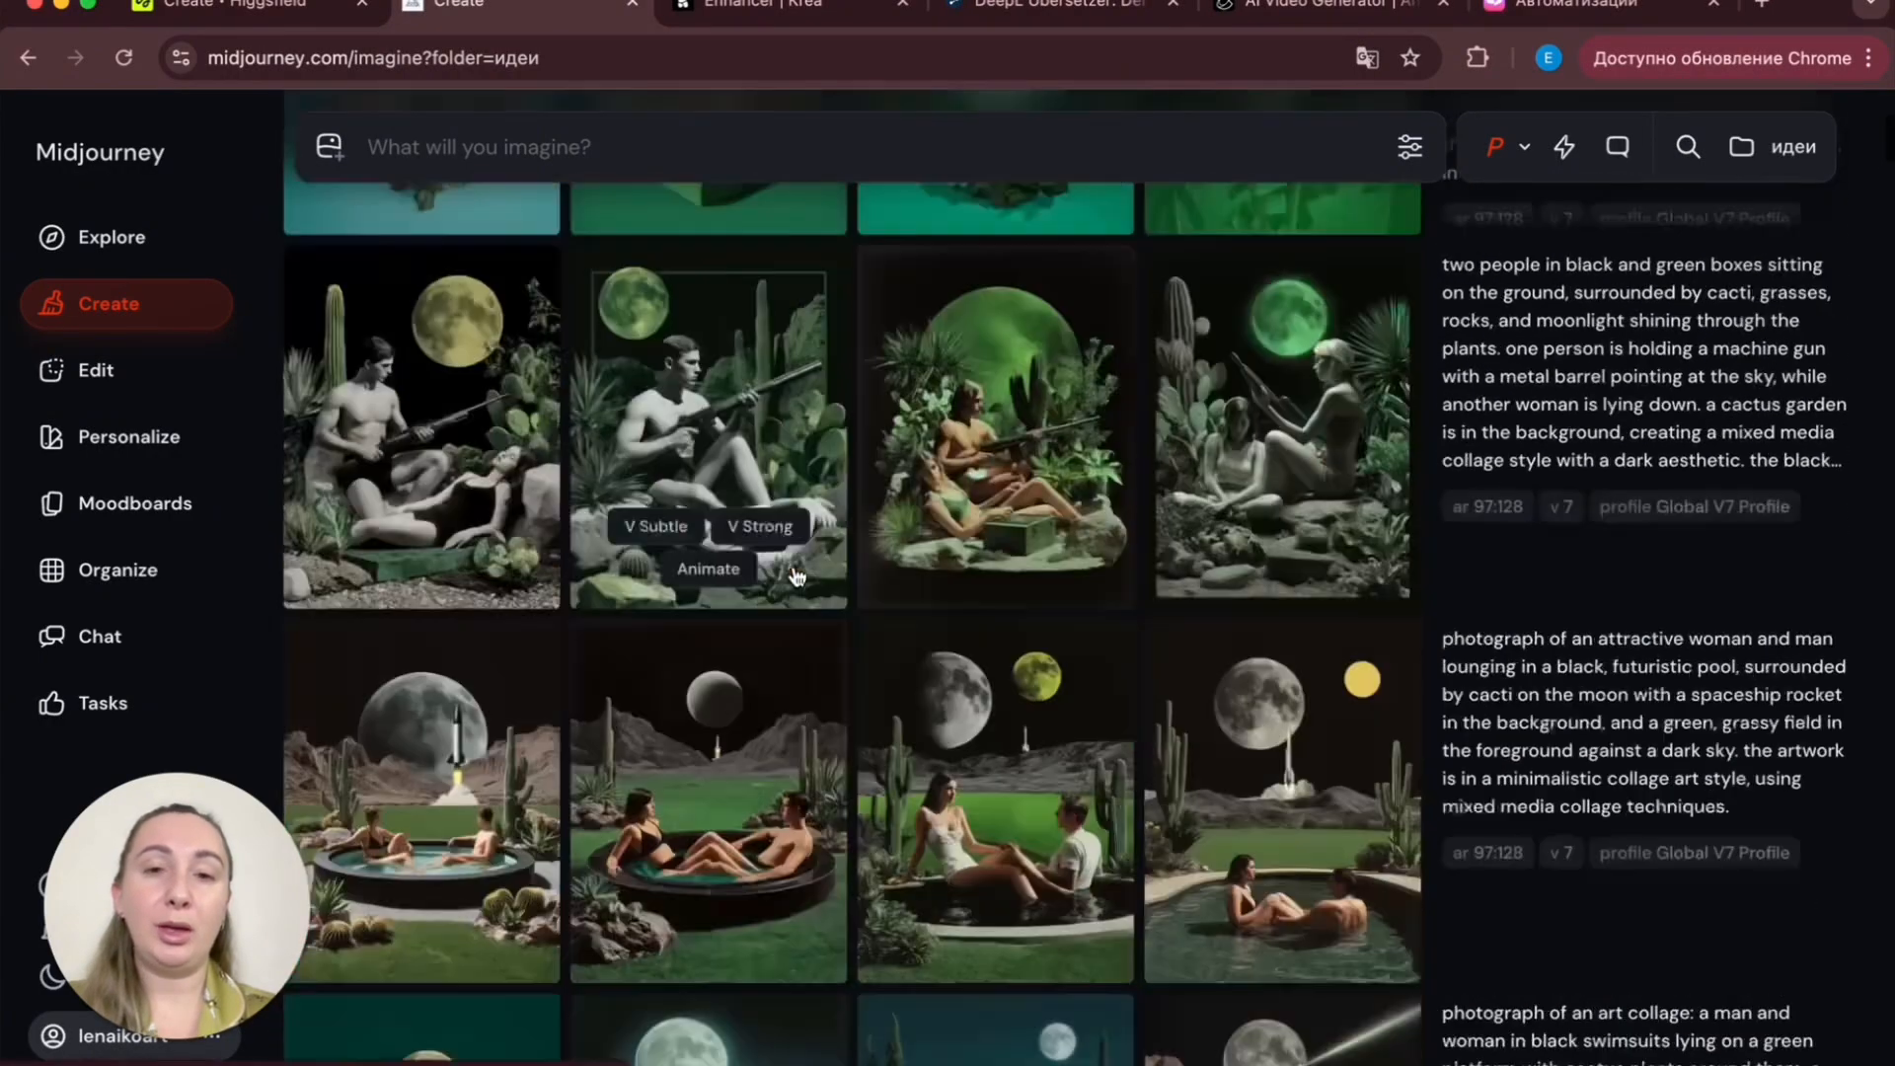
{"action": "scroll", "coordinate": [806, 728], "scroll_direction": "down", "scroll_amount": 9}
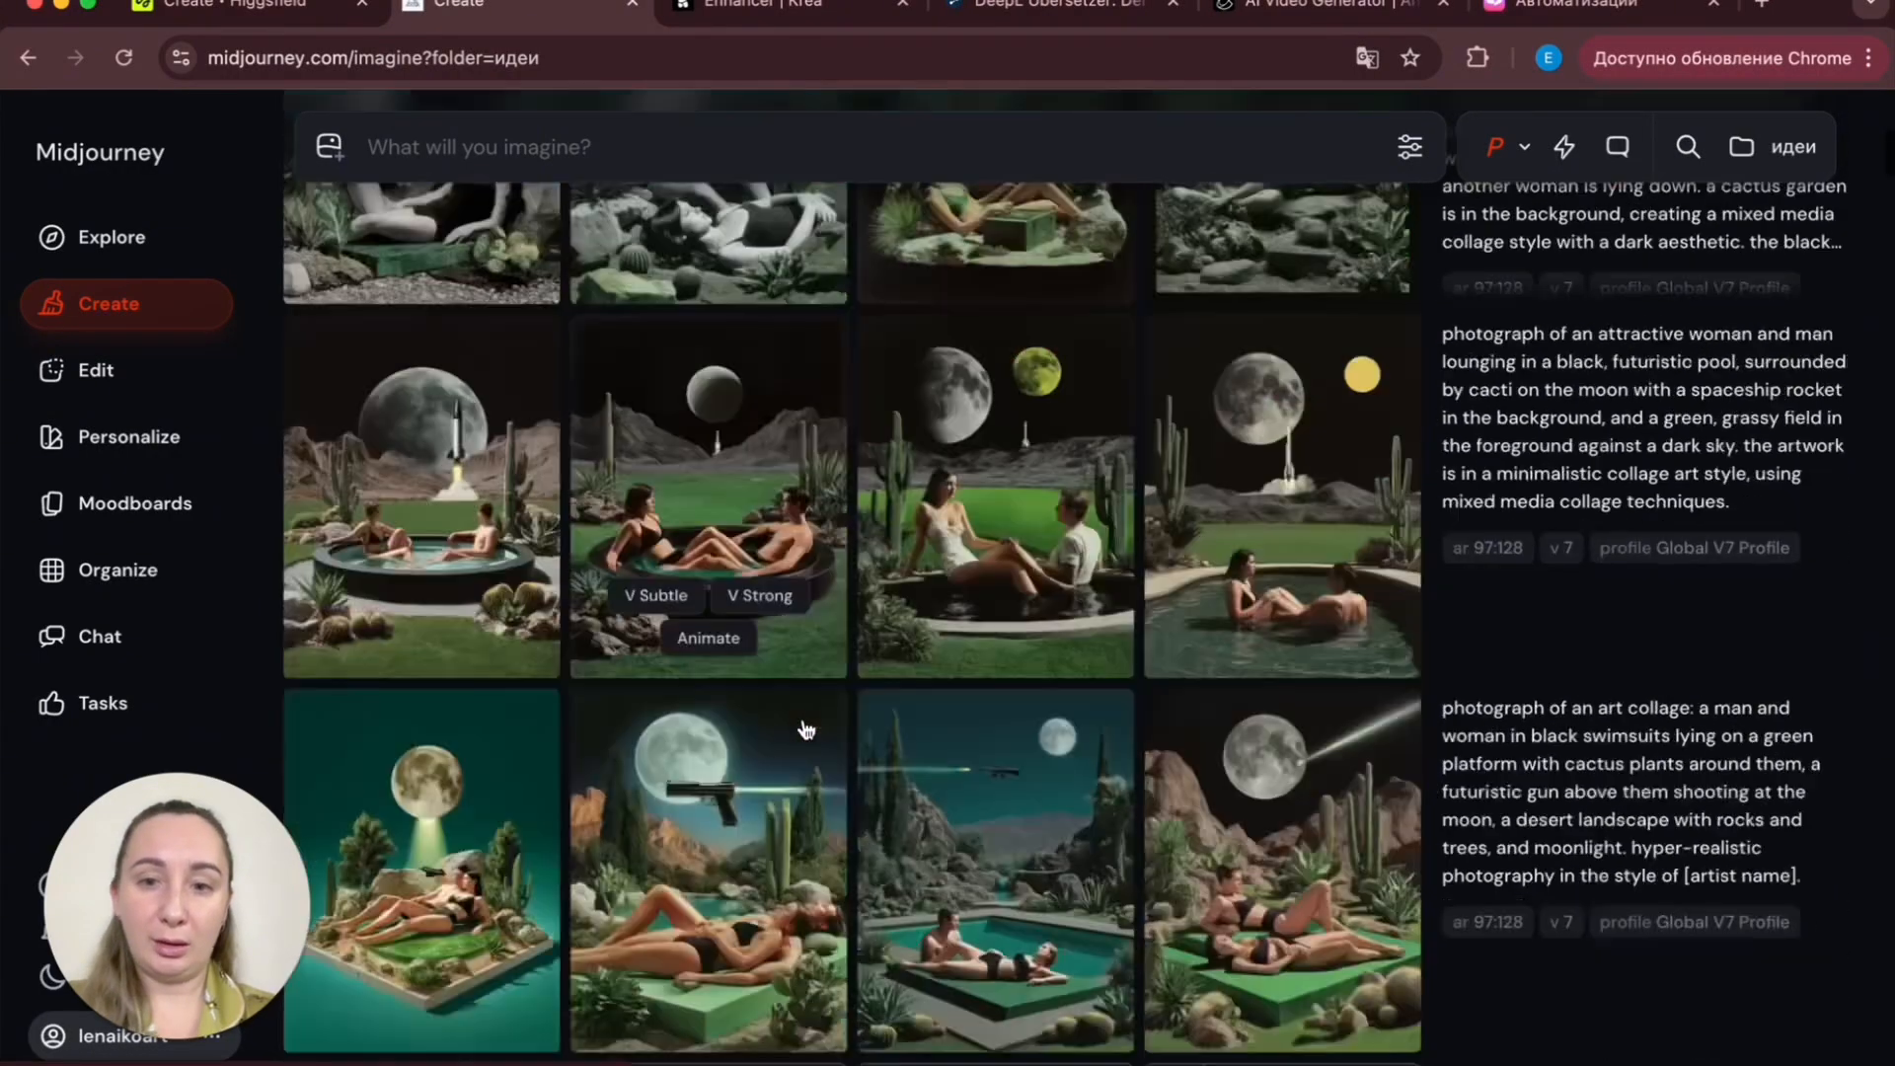
{"action": "scroll", "coordinate": [806, 728], "scroll_direction": "up", "scroll_amount": 7}
{"action": "scroll", "coordinate": [838, 790], "scroll_direction": "down", "scroll_amount": 4}
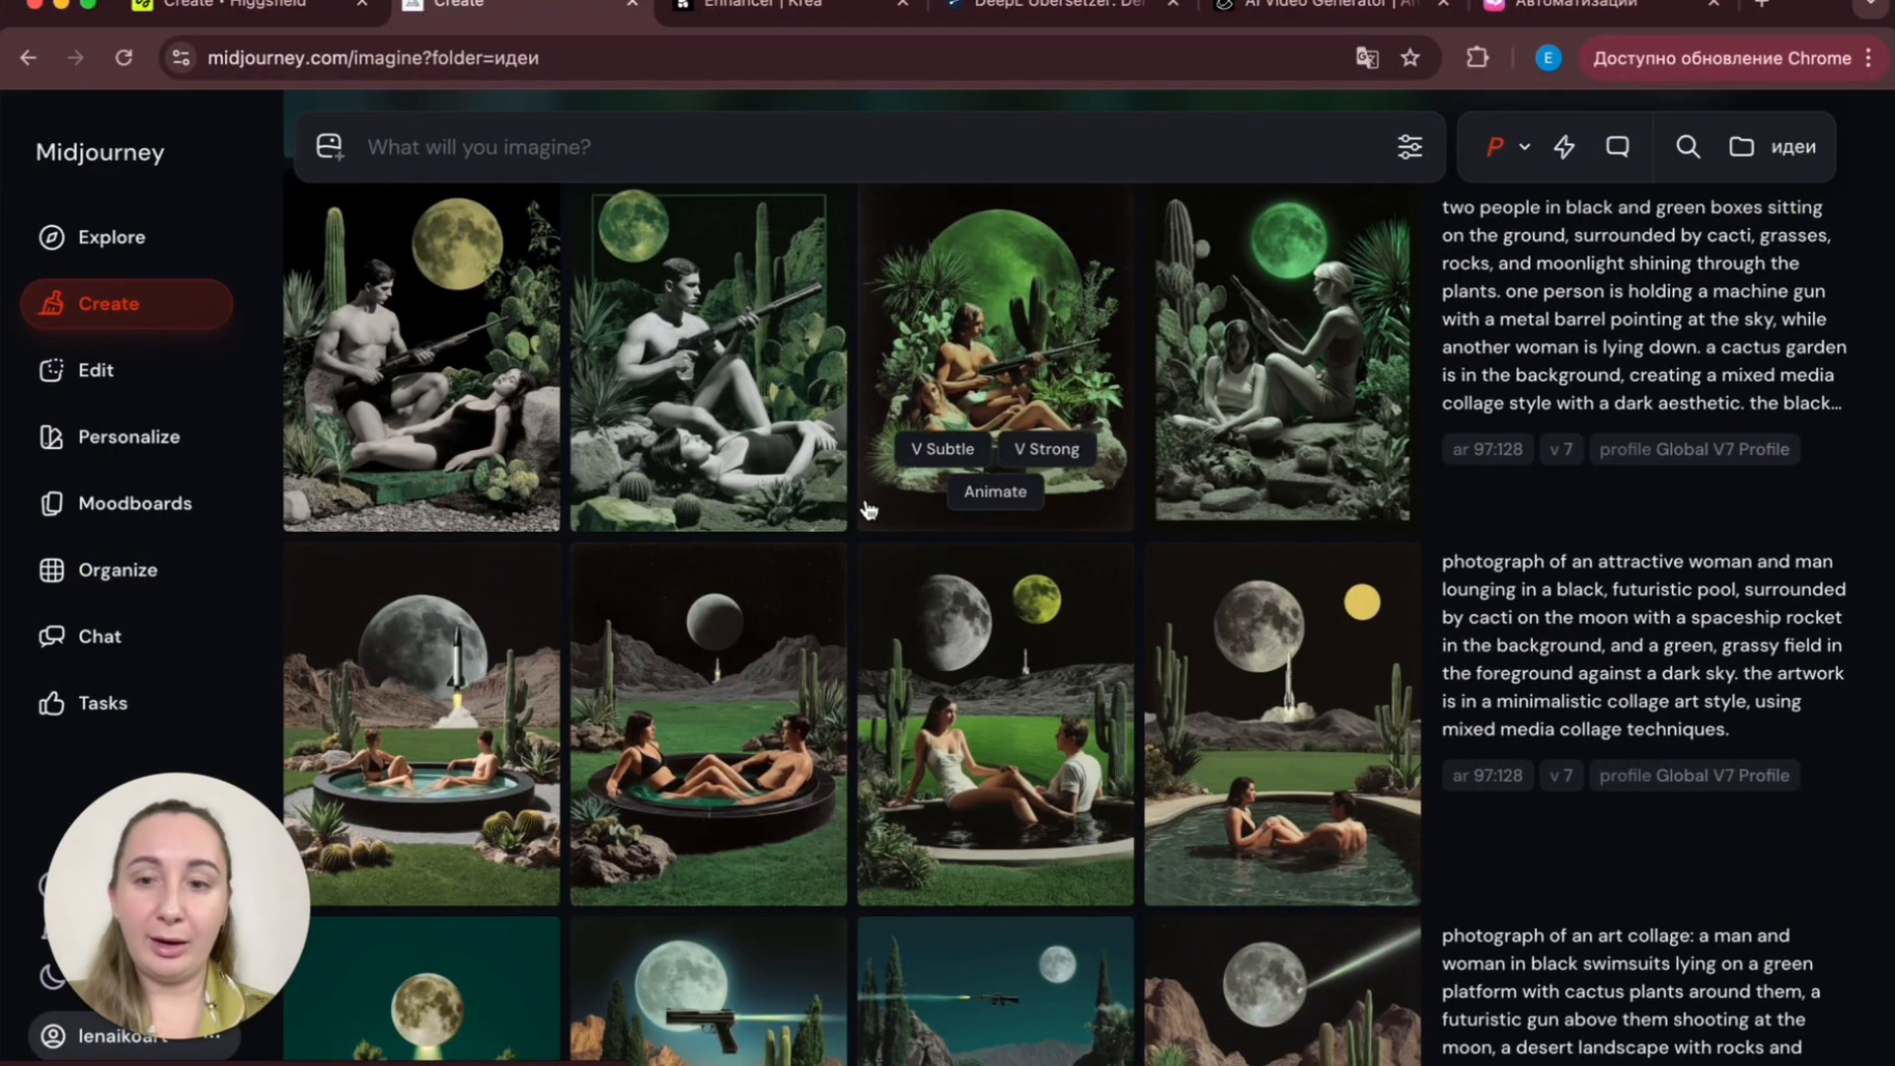
{"action": "scroll", "coordinate": [948, 710], "scroll_direction": "down", "scroll_amount": 5}
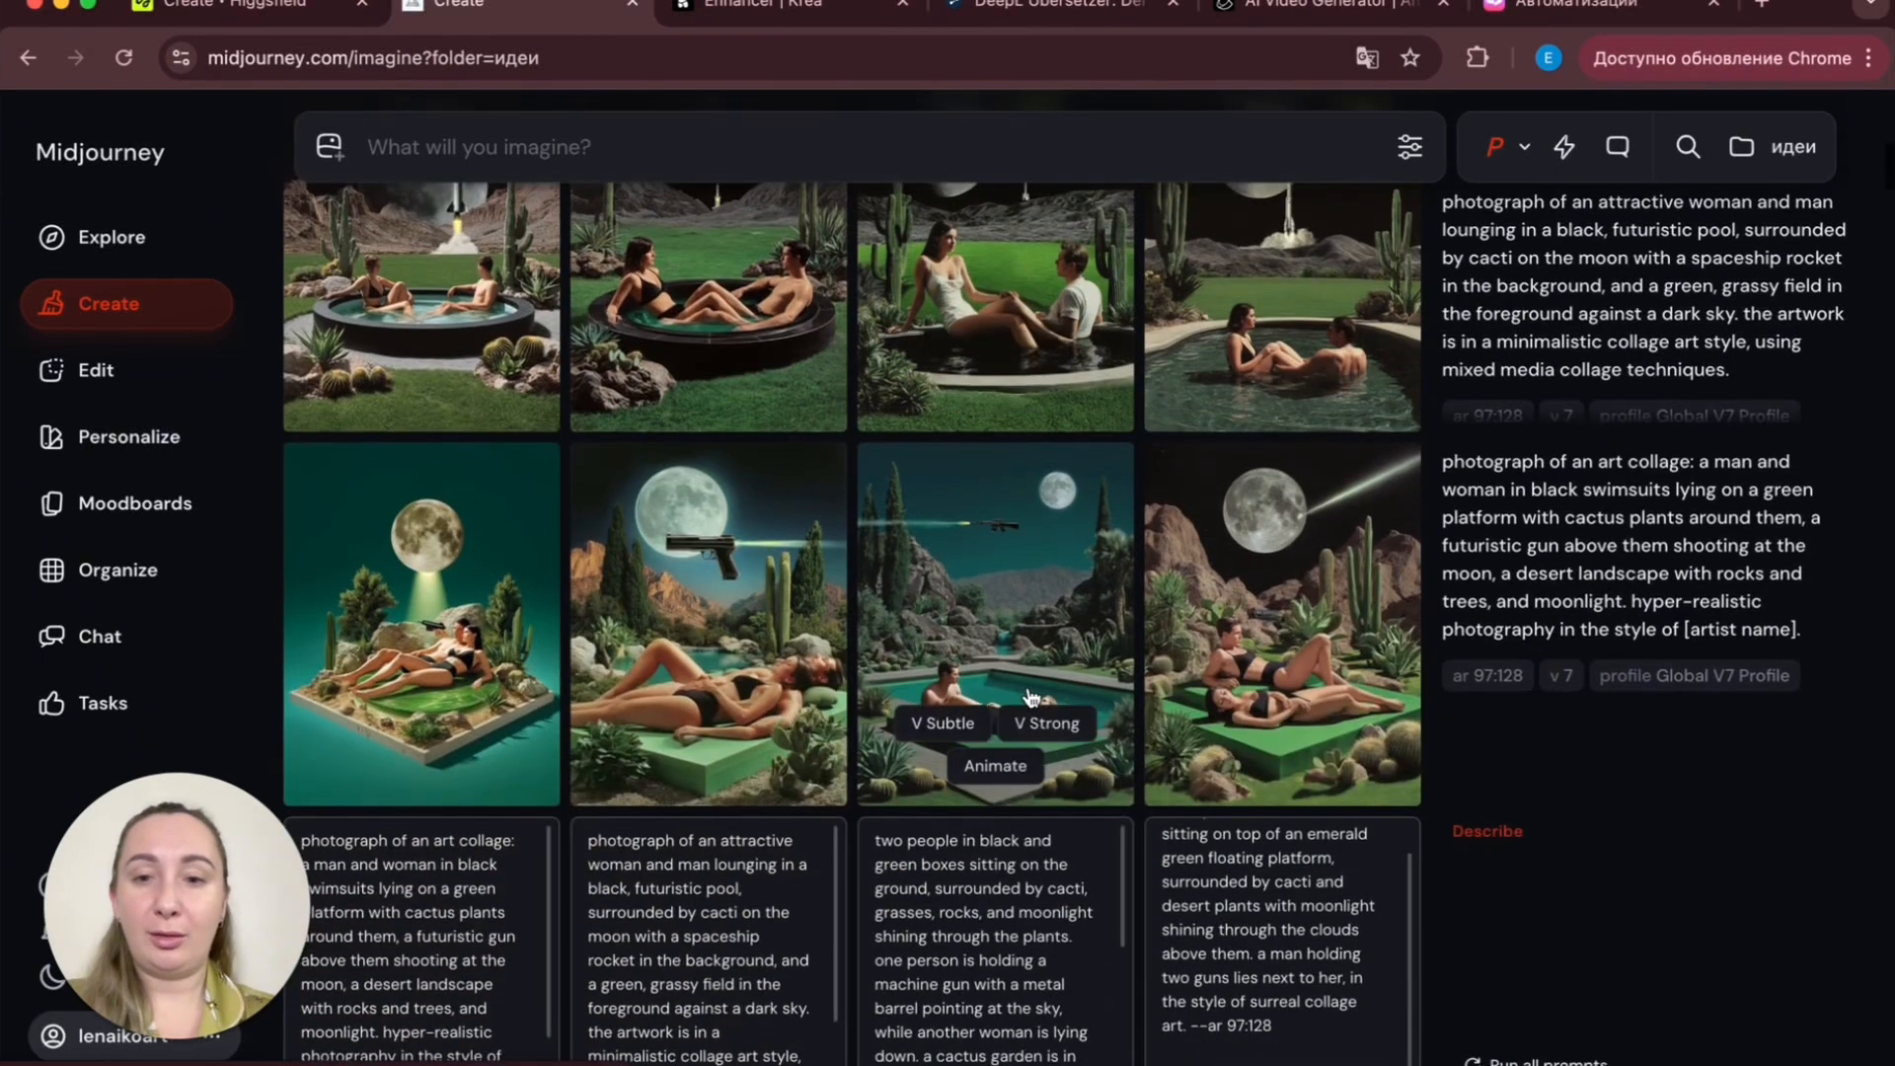
- Scroll through the generated grids and their prompts to compare the results
{"action": "scroll", "coordinate": [624, 464], "scroll_direction": "up", "scroll_amount": 4}
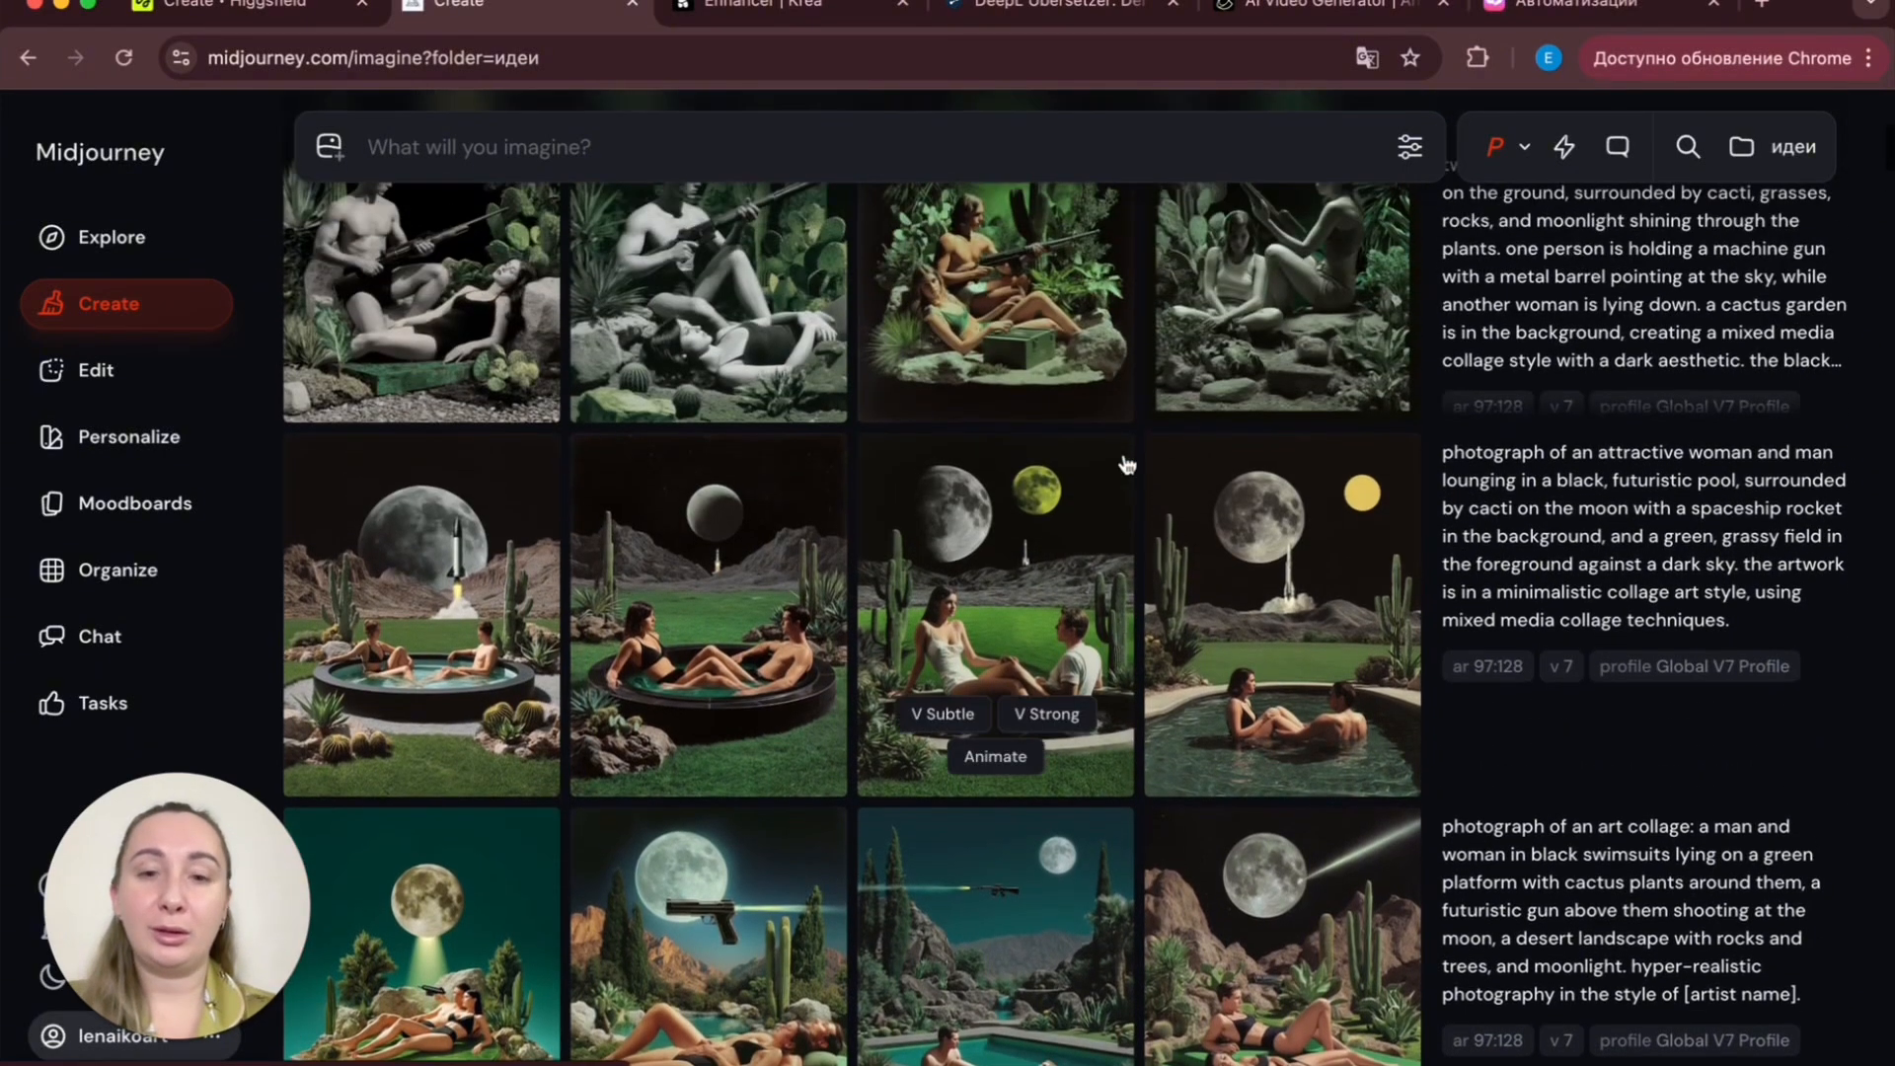
{"action": "scroll", "coordinate": [1052, 671], "scroll_direction": "up", "scroll_amount": 4}
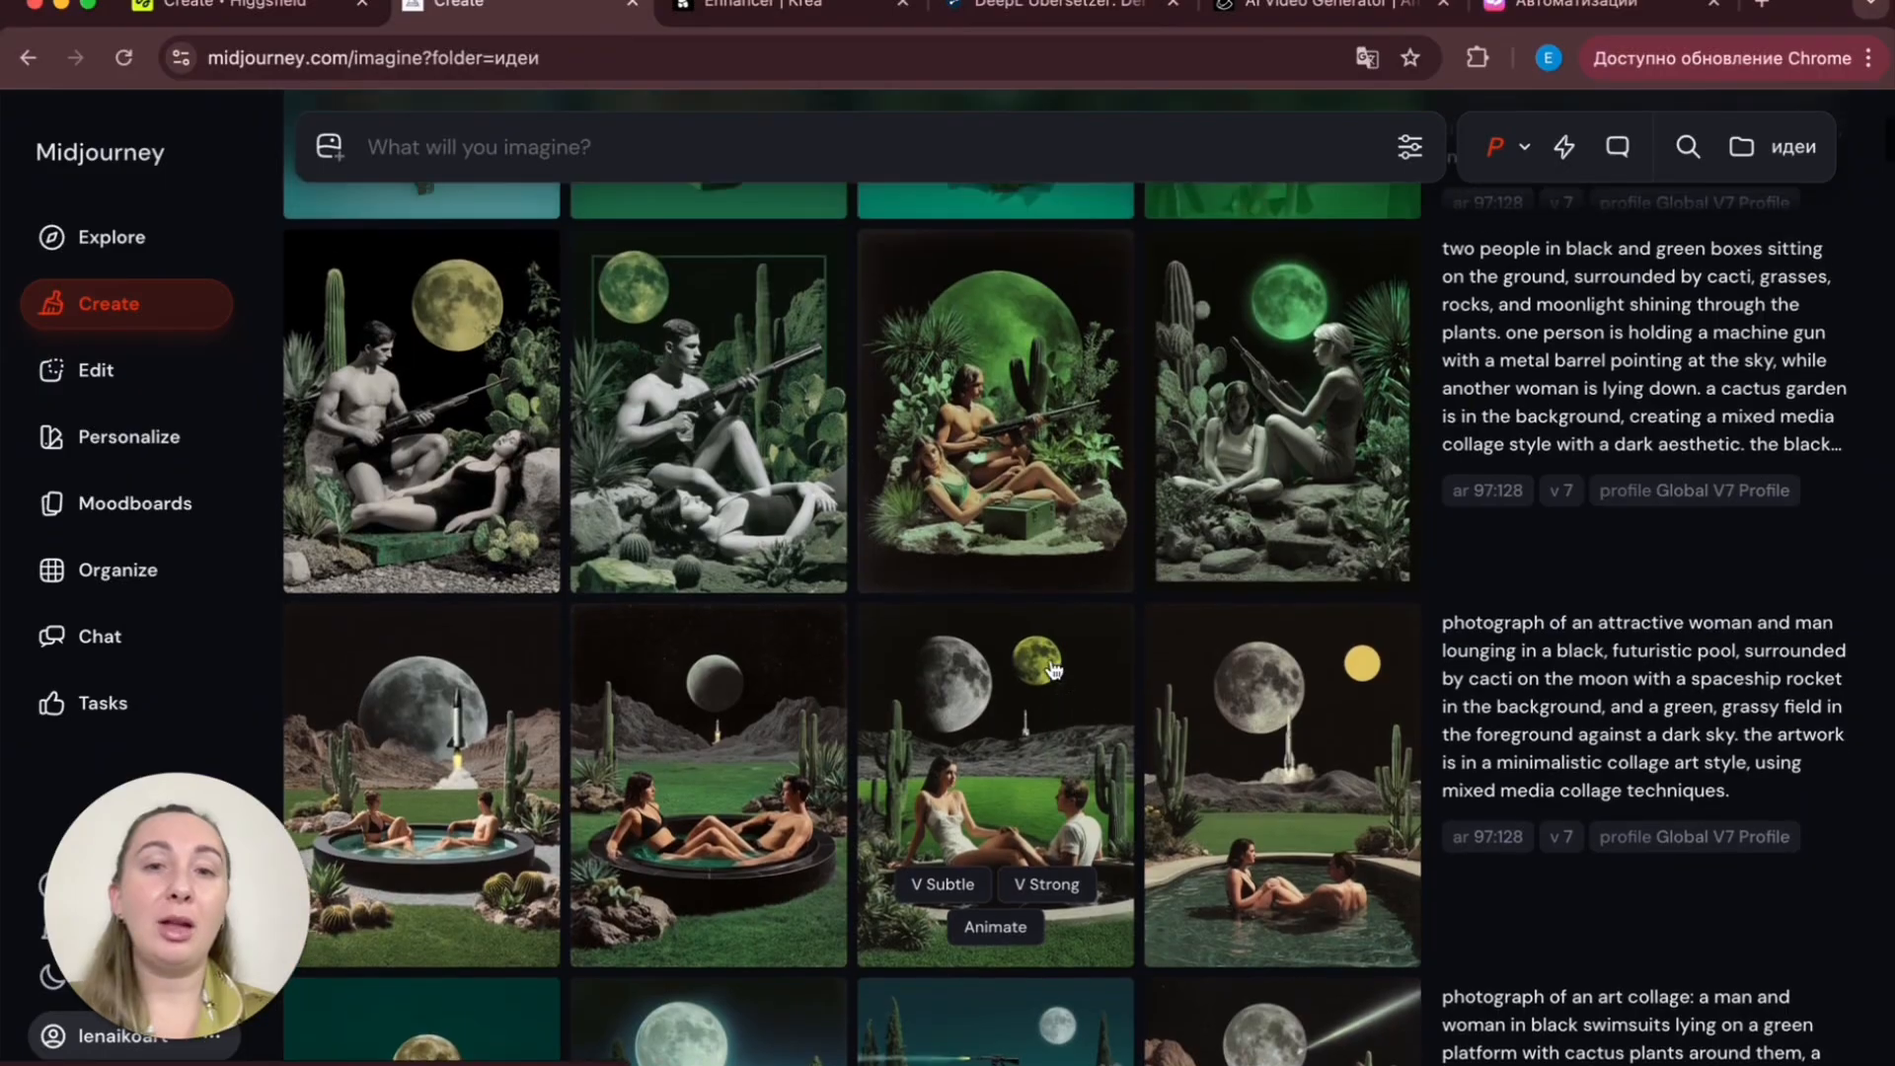
{"action": "scroll", "coordinate": [1052, 671], "scroll_direction": "up", "scroll_amount": 1}
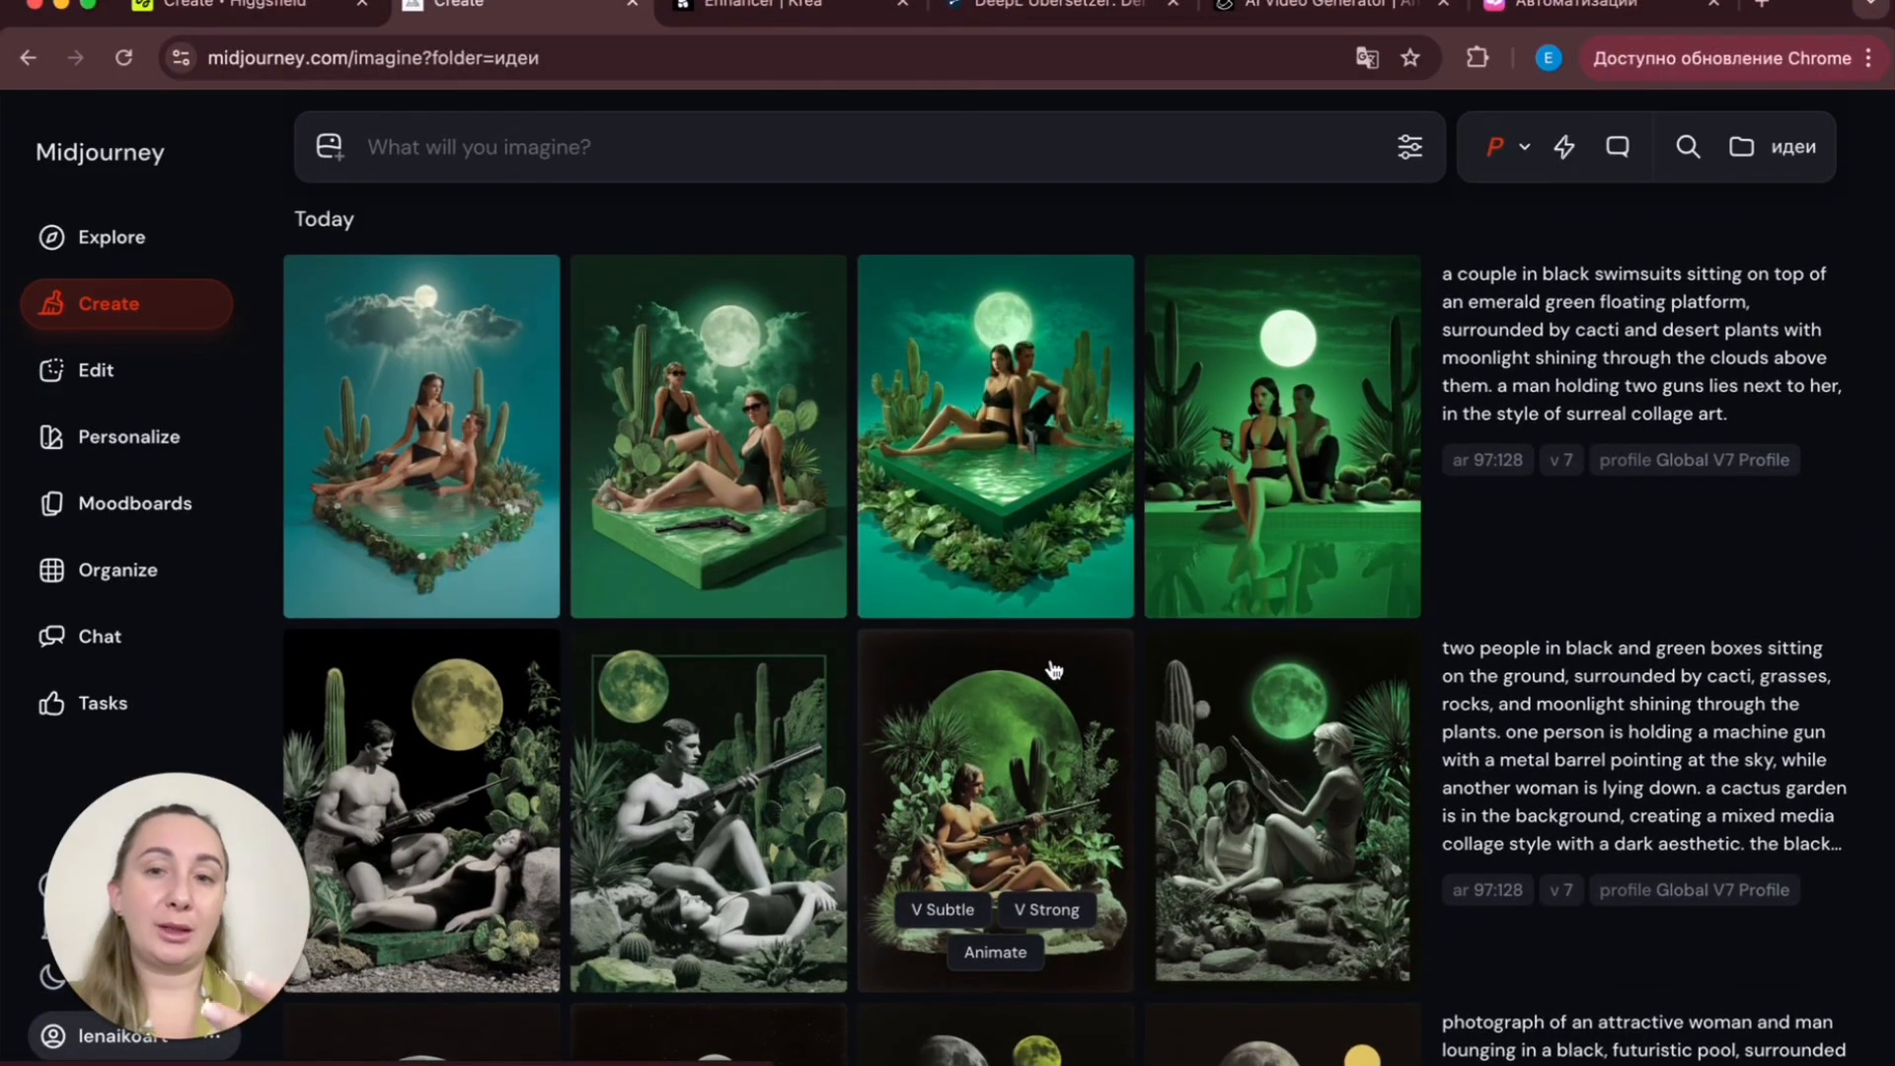
{"action": "scroll", "coordinate": [819, 790], "scroll_direction": "down", "scroll_amount": 6}
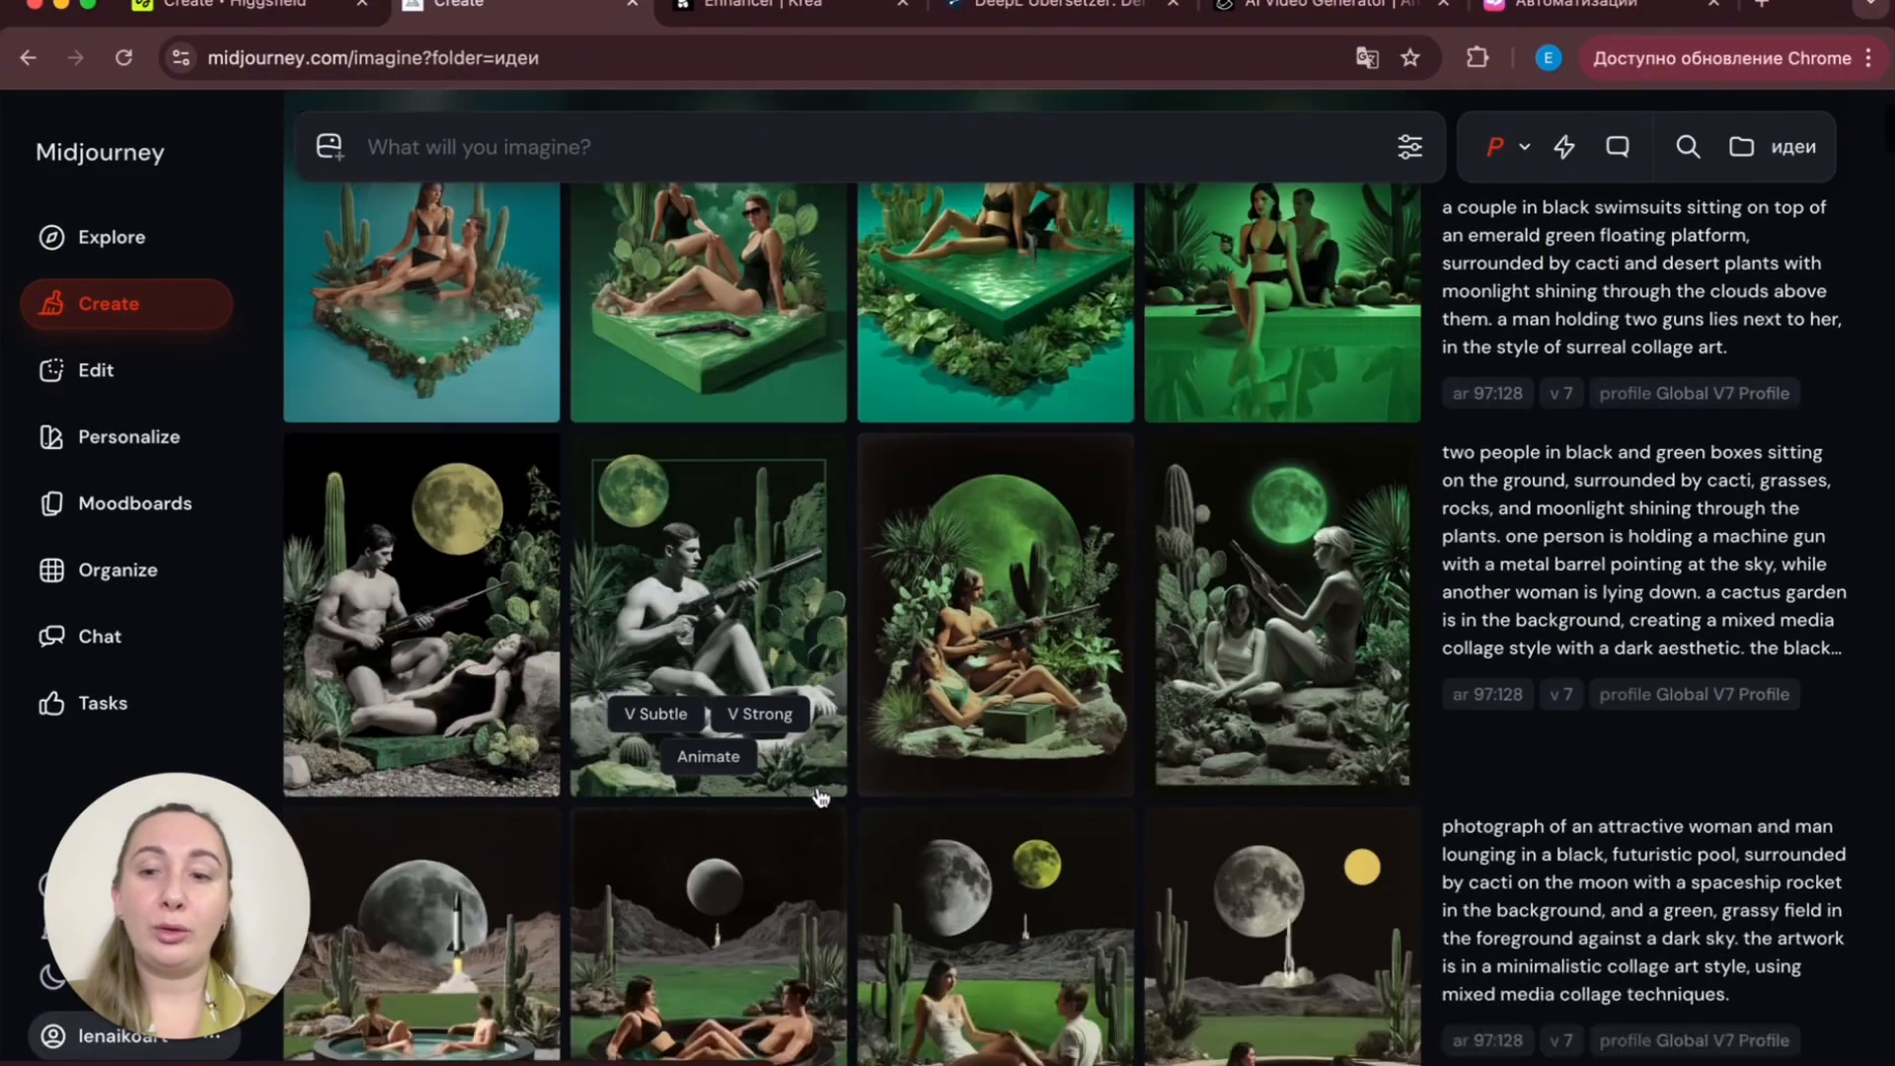
{"action": "scroll", "coordinate": [819, 795], "scroll_direction": "down", "scroll_amount": 3}
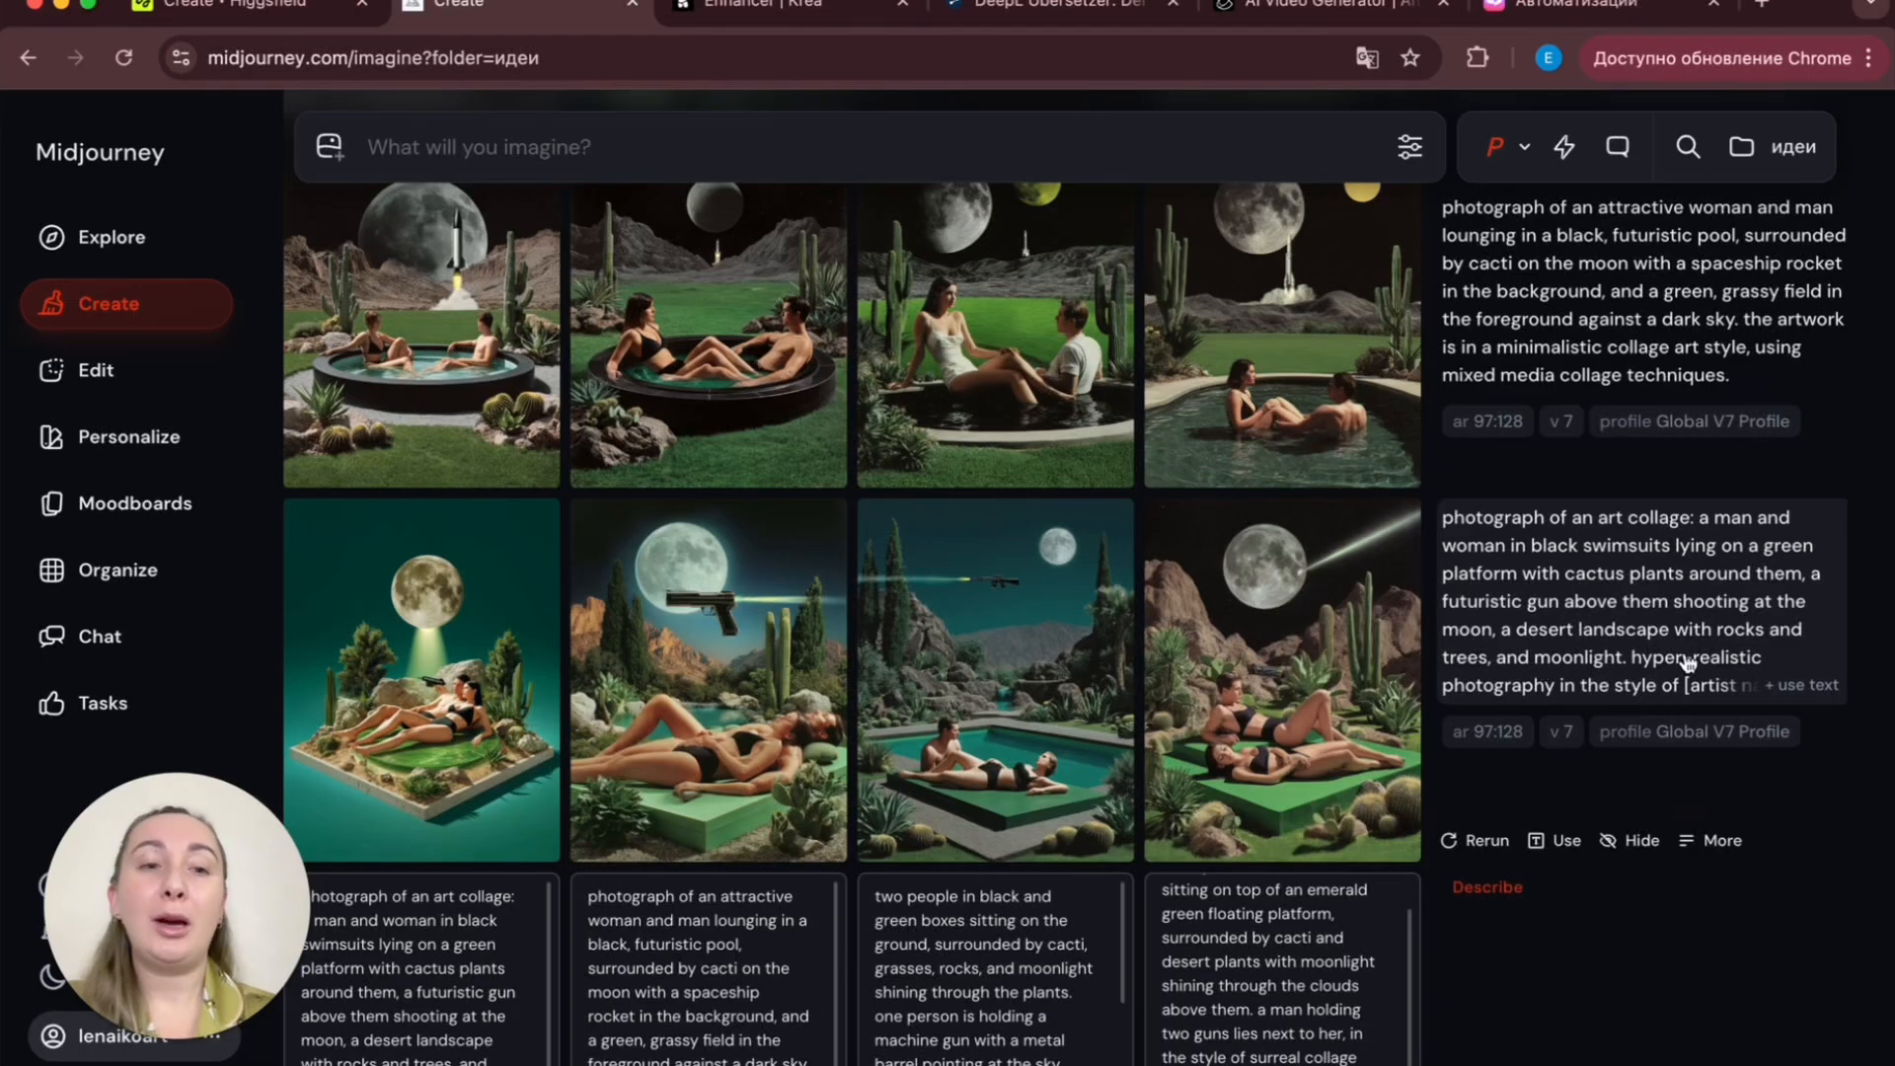
- Load the moon-pool prompt into the prompt bar and change its aspect ratio to 3:4
{"action": "left_click", "coordinate": [1567, 608]}
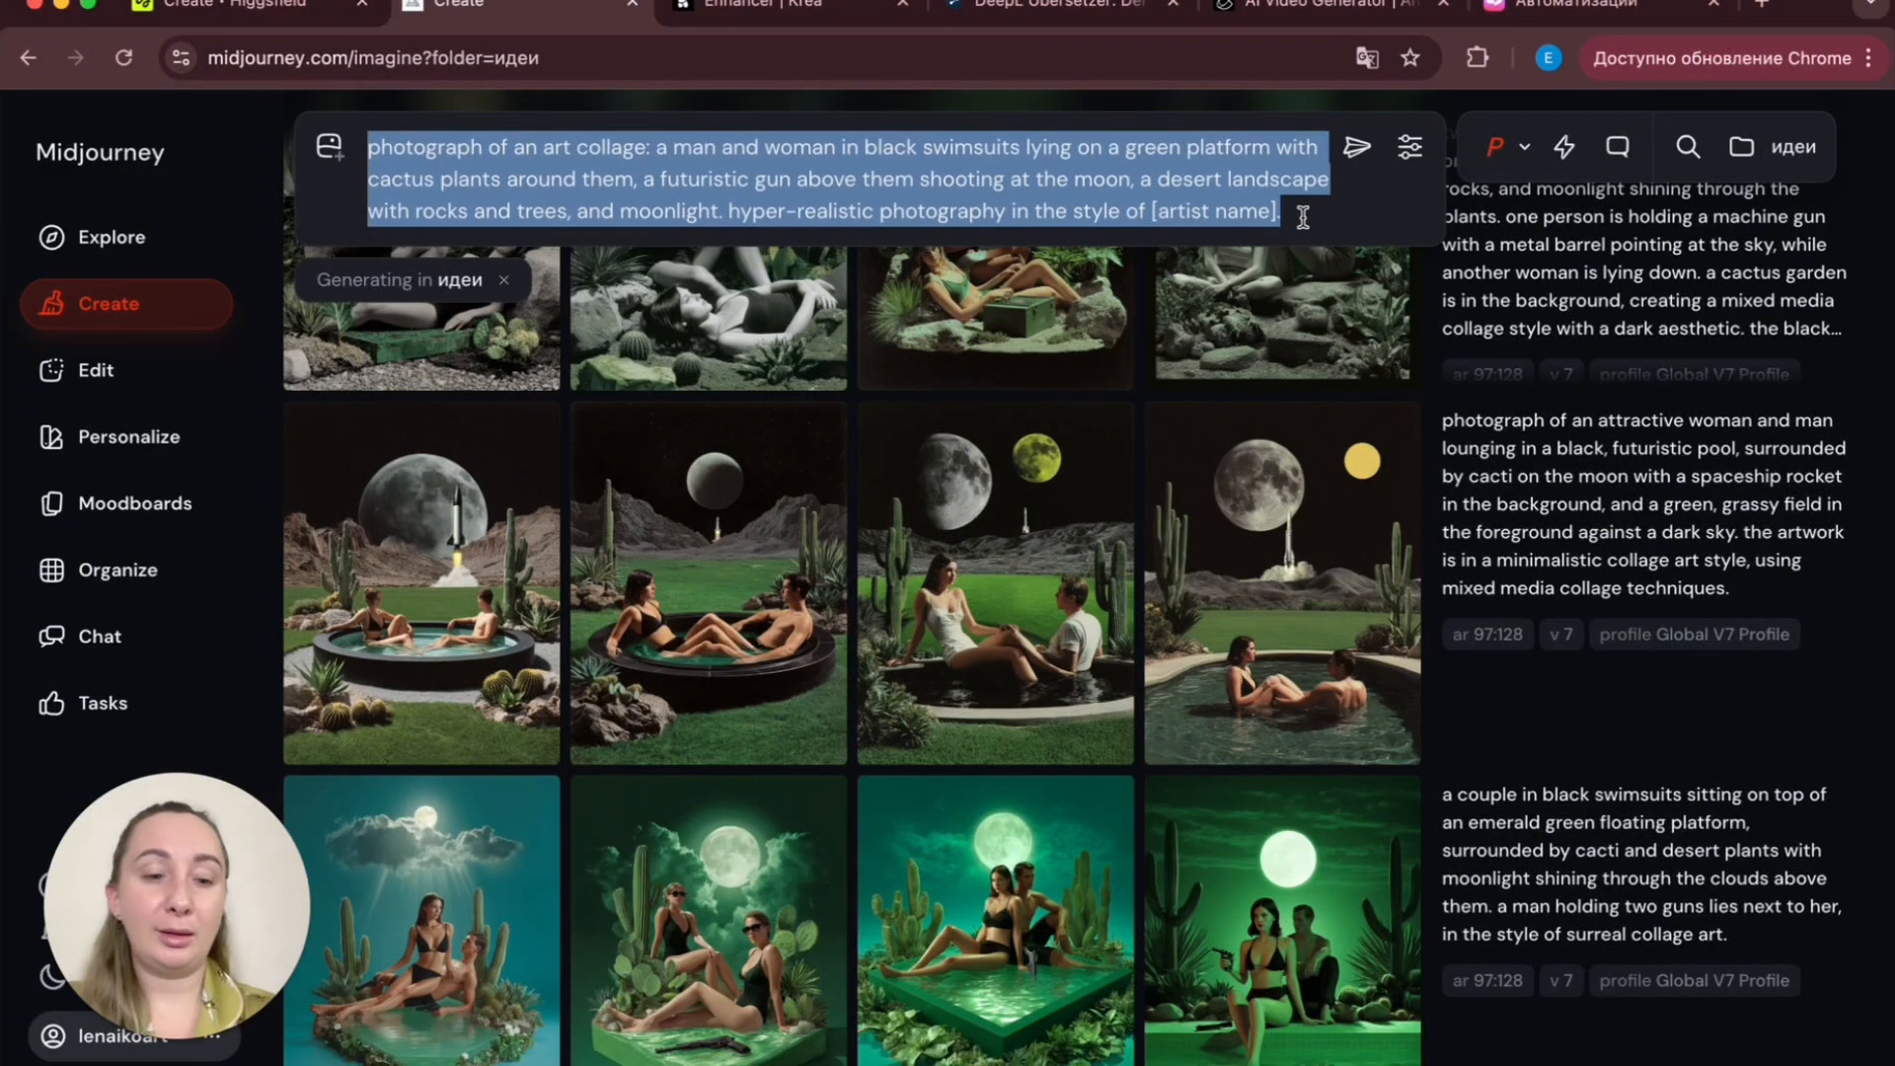
{"action": "key", "text": "BackSpace"}
{"action": "mouse_move", "coordinate": [1176, 543]}
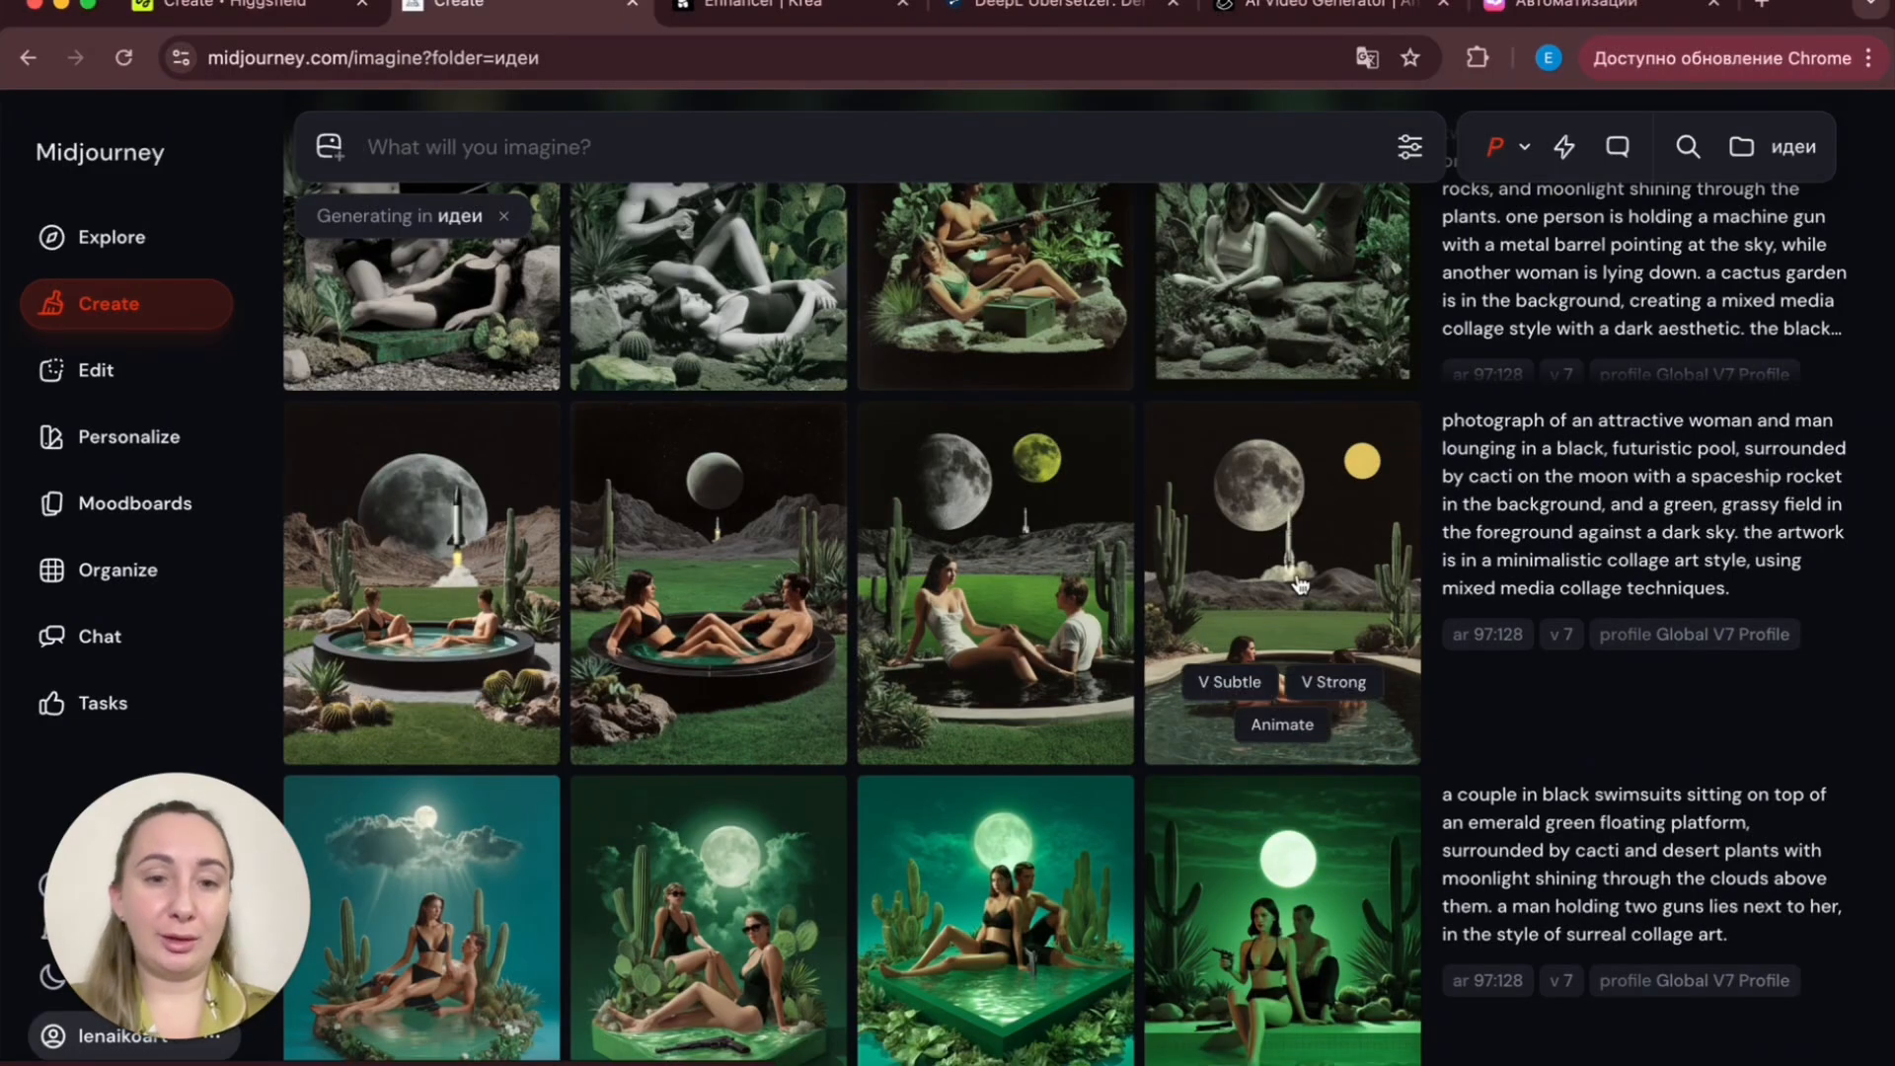
{"action": "left_click", "coordinate": [1551, 746]}
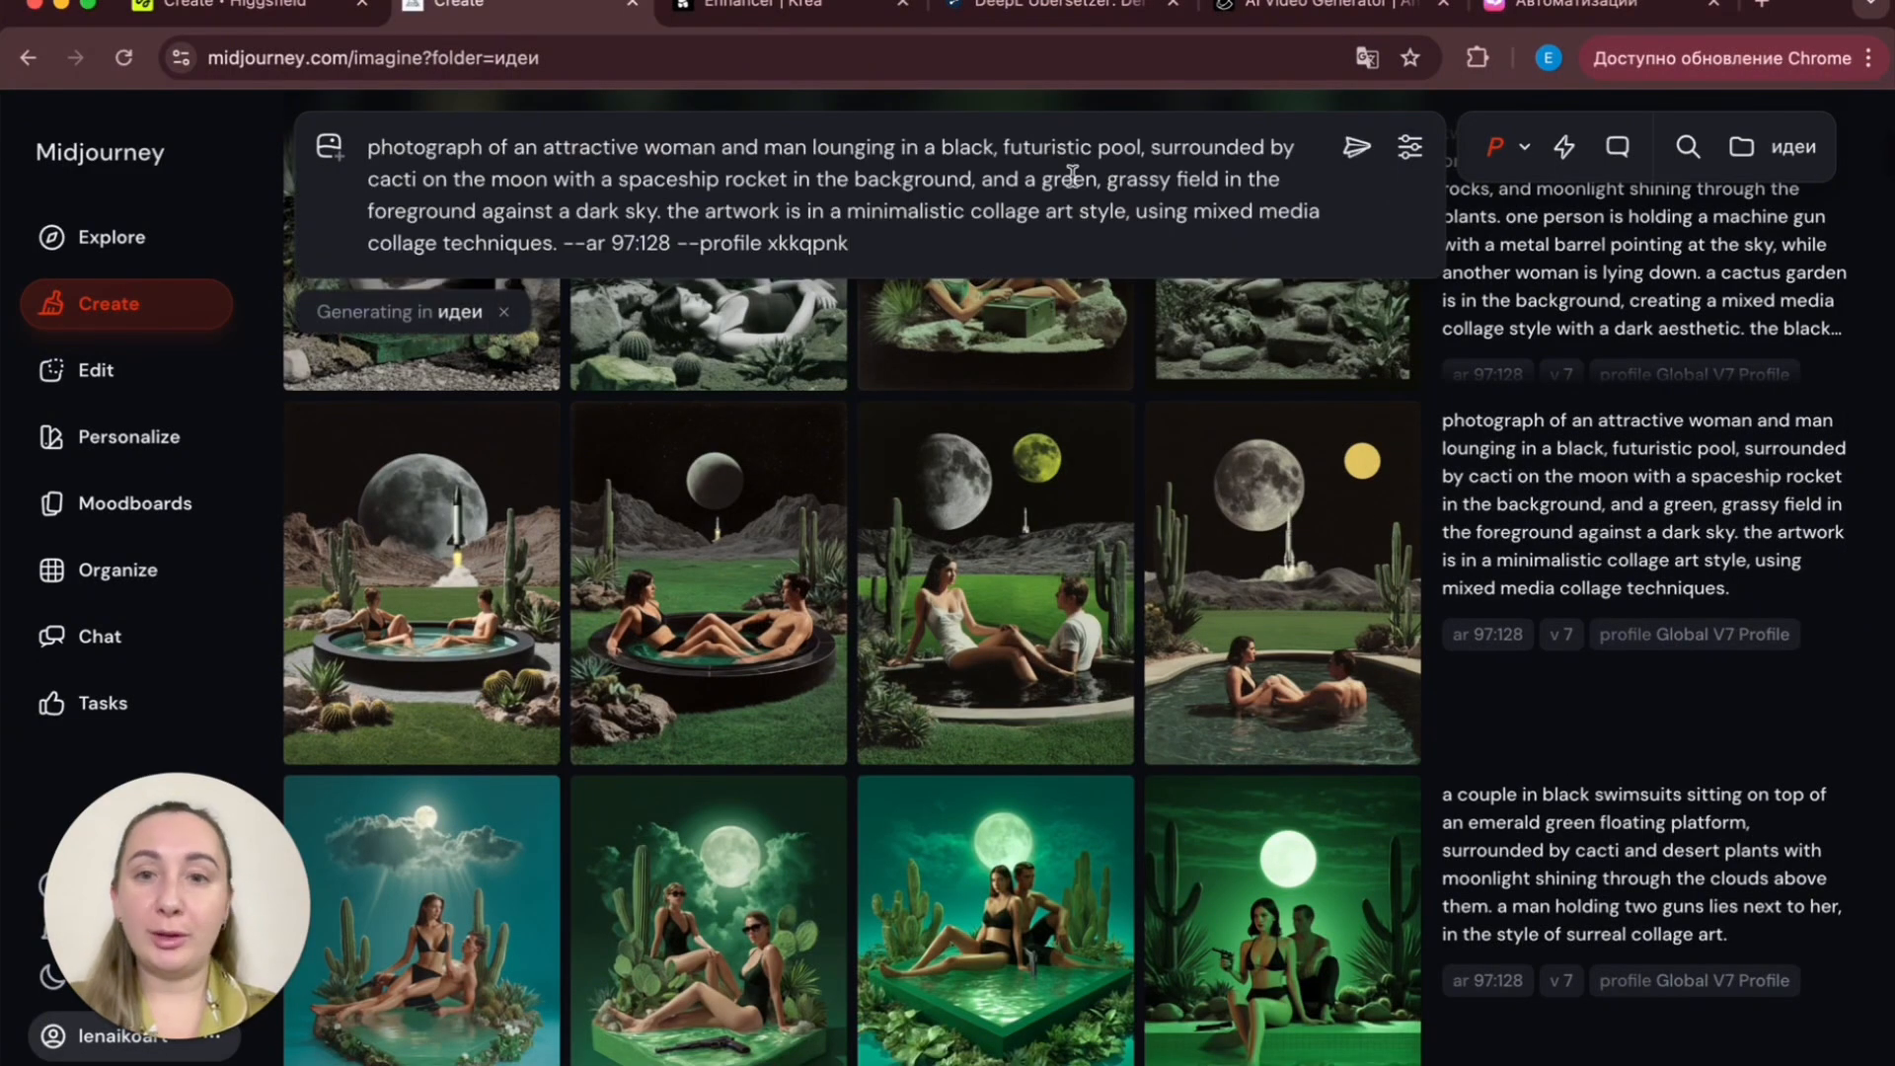
{"action": "left_click_drag", "start_coordinate": [672, 239], "coordinate": [613, 231]}
{"action": "type", "text": "3"}
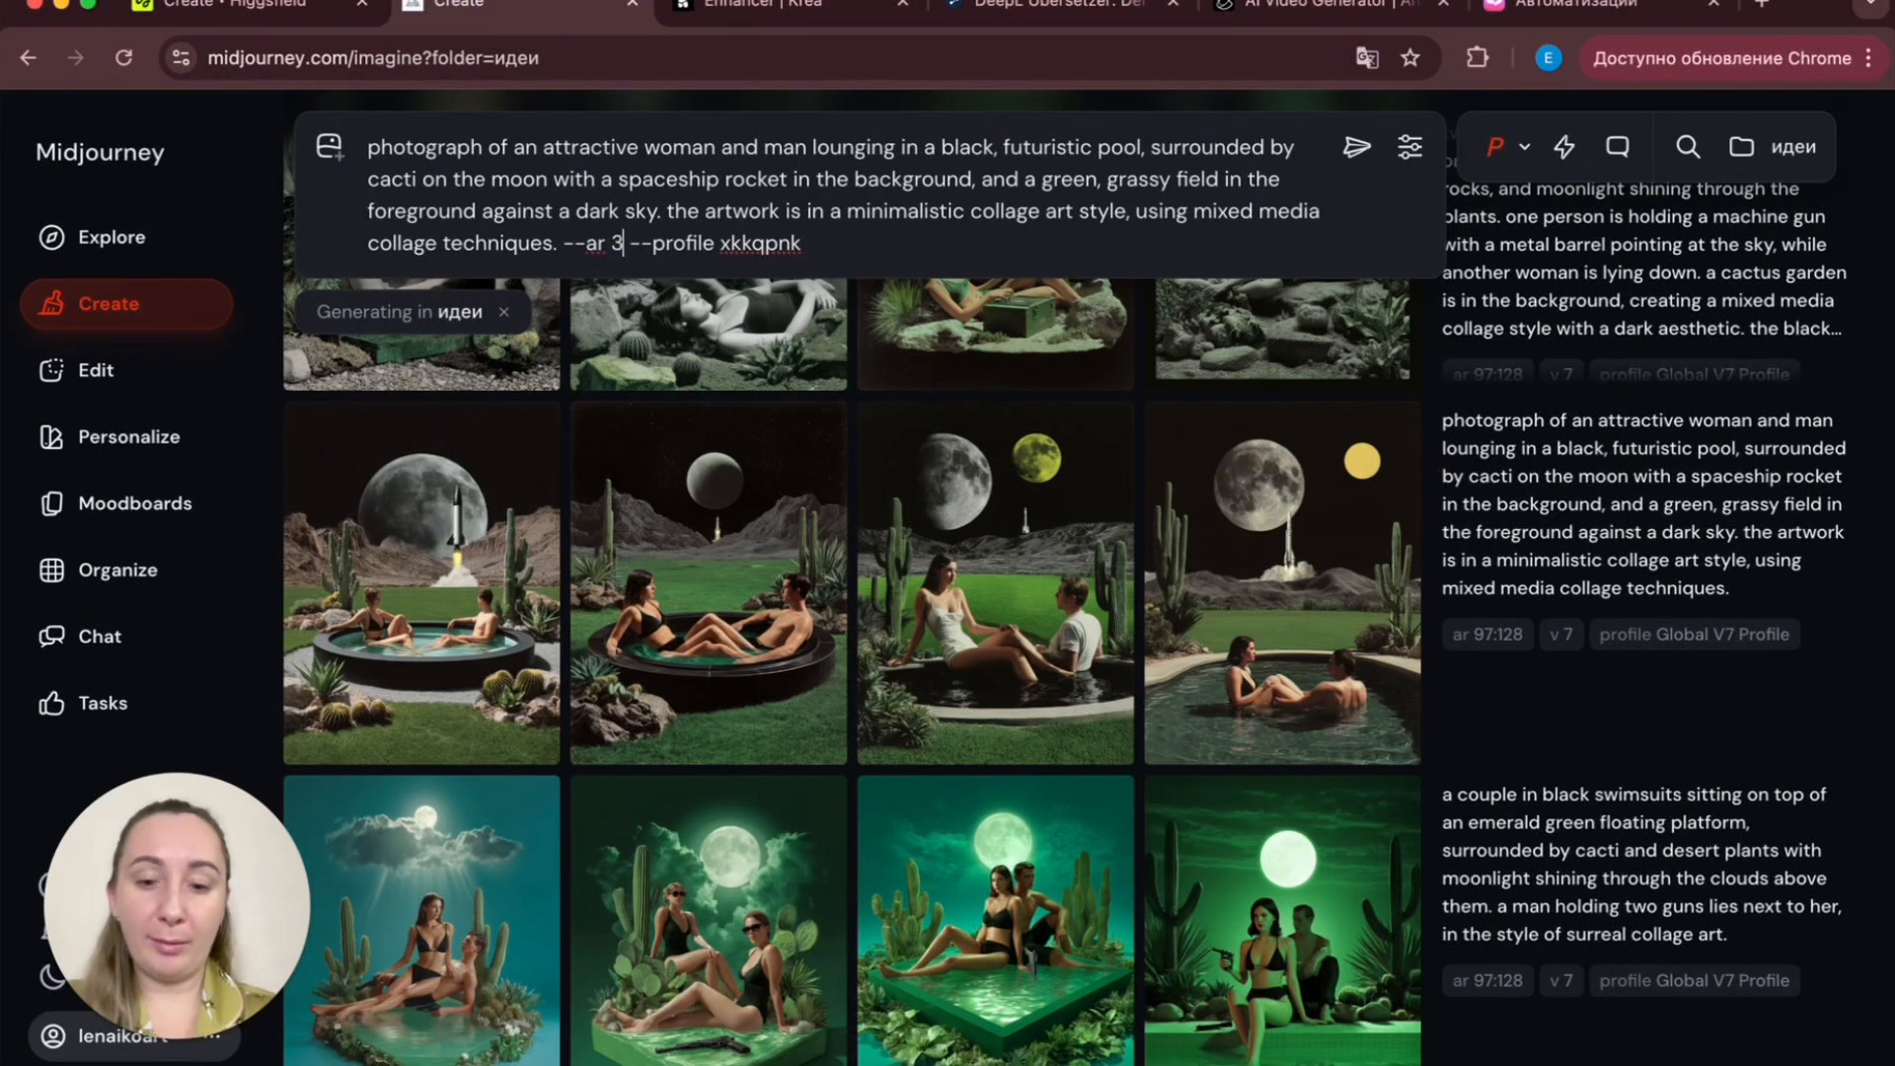
{"action": "type", "text": ":4"}
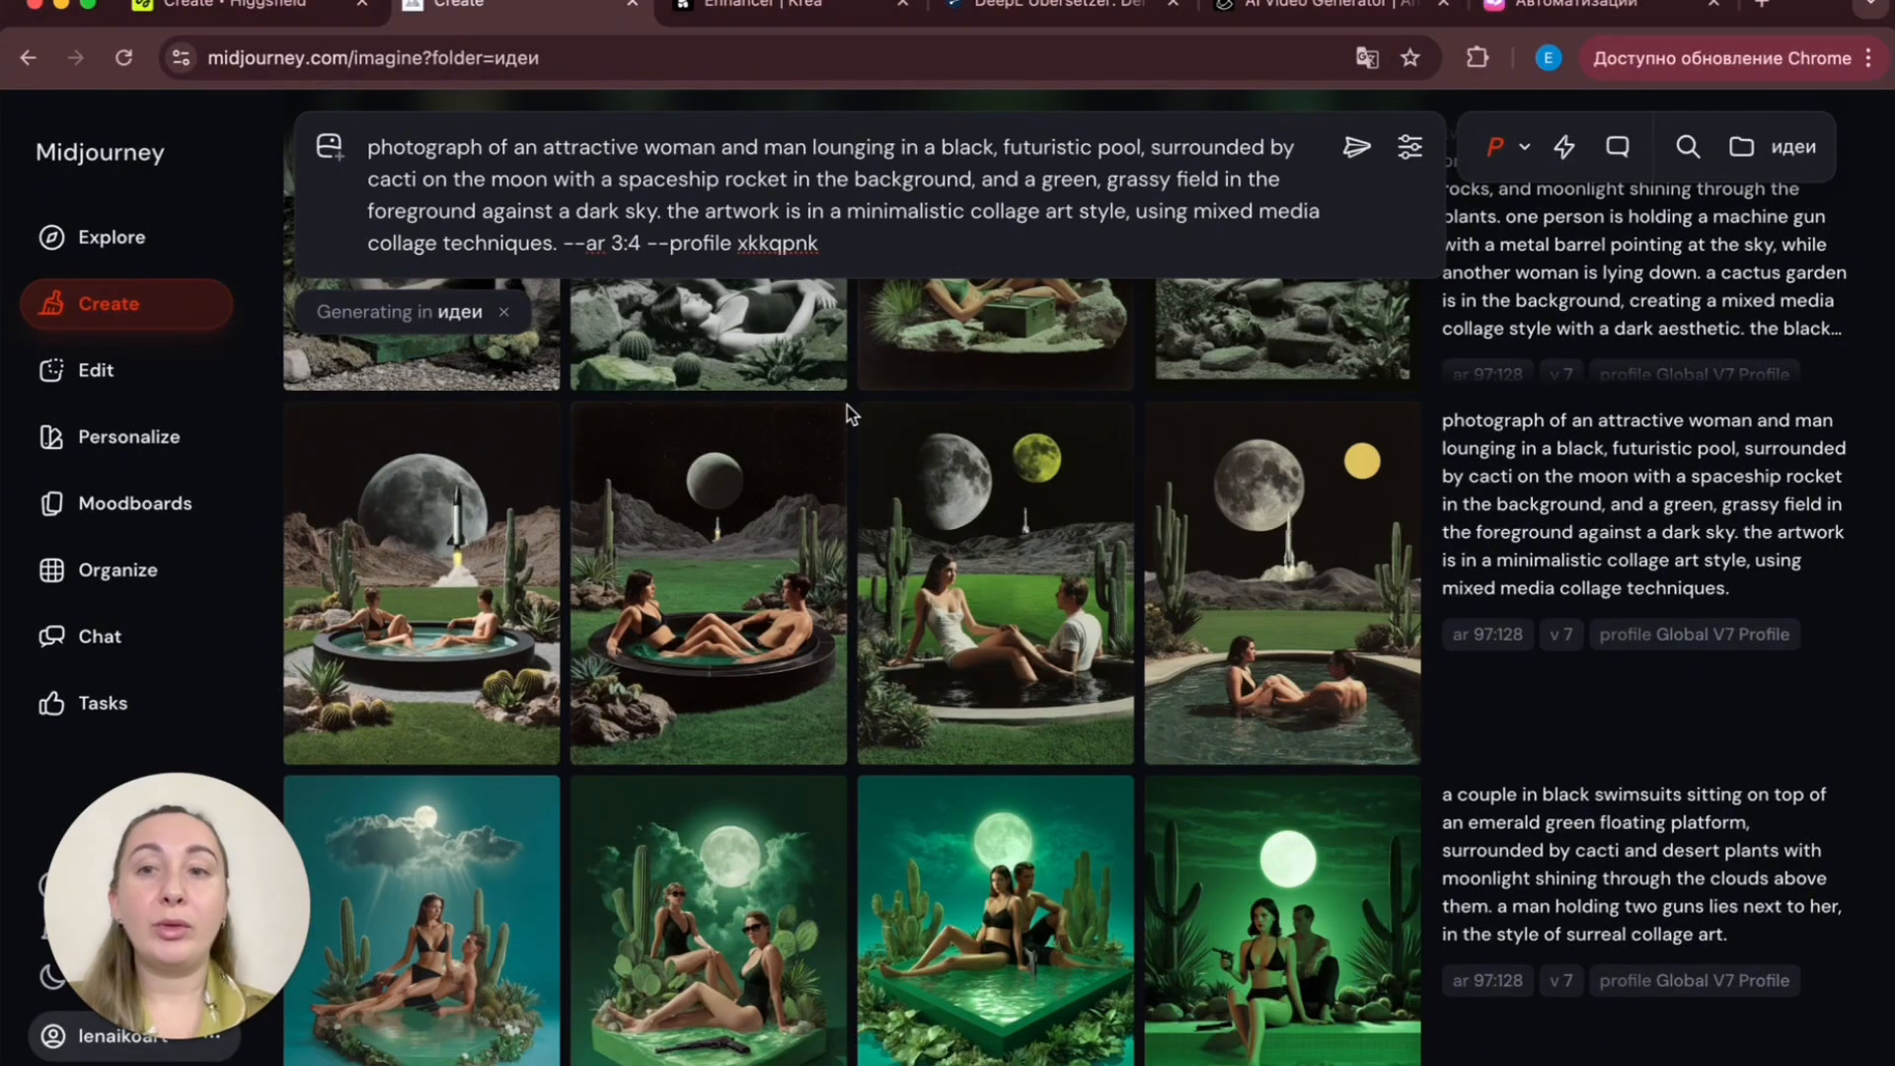
- Add the silver-masked face image as a style reference and generate the moon-pool prompt
{"action": "scroll", "coordinate": [847, 406], "scroll_direction": "up", "scroll_amount": 7}
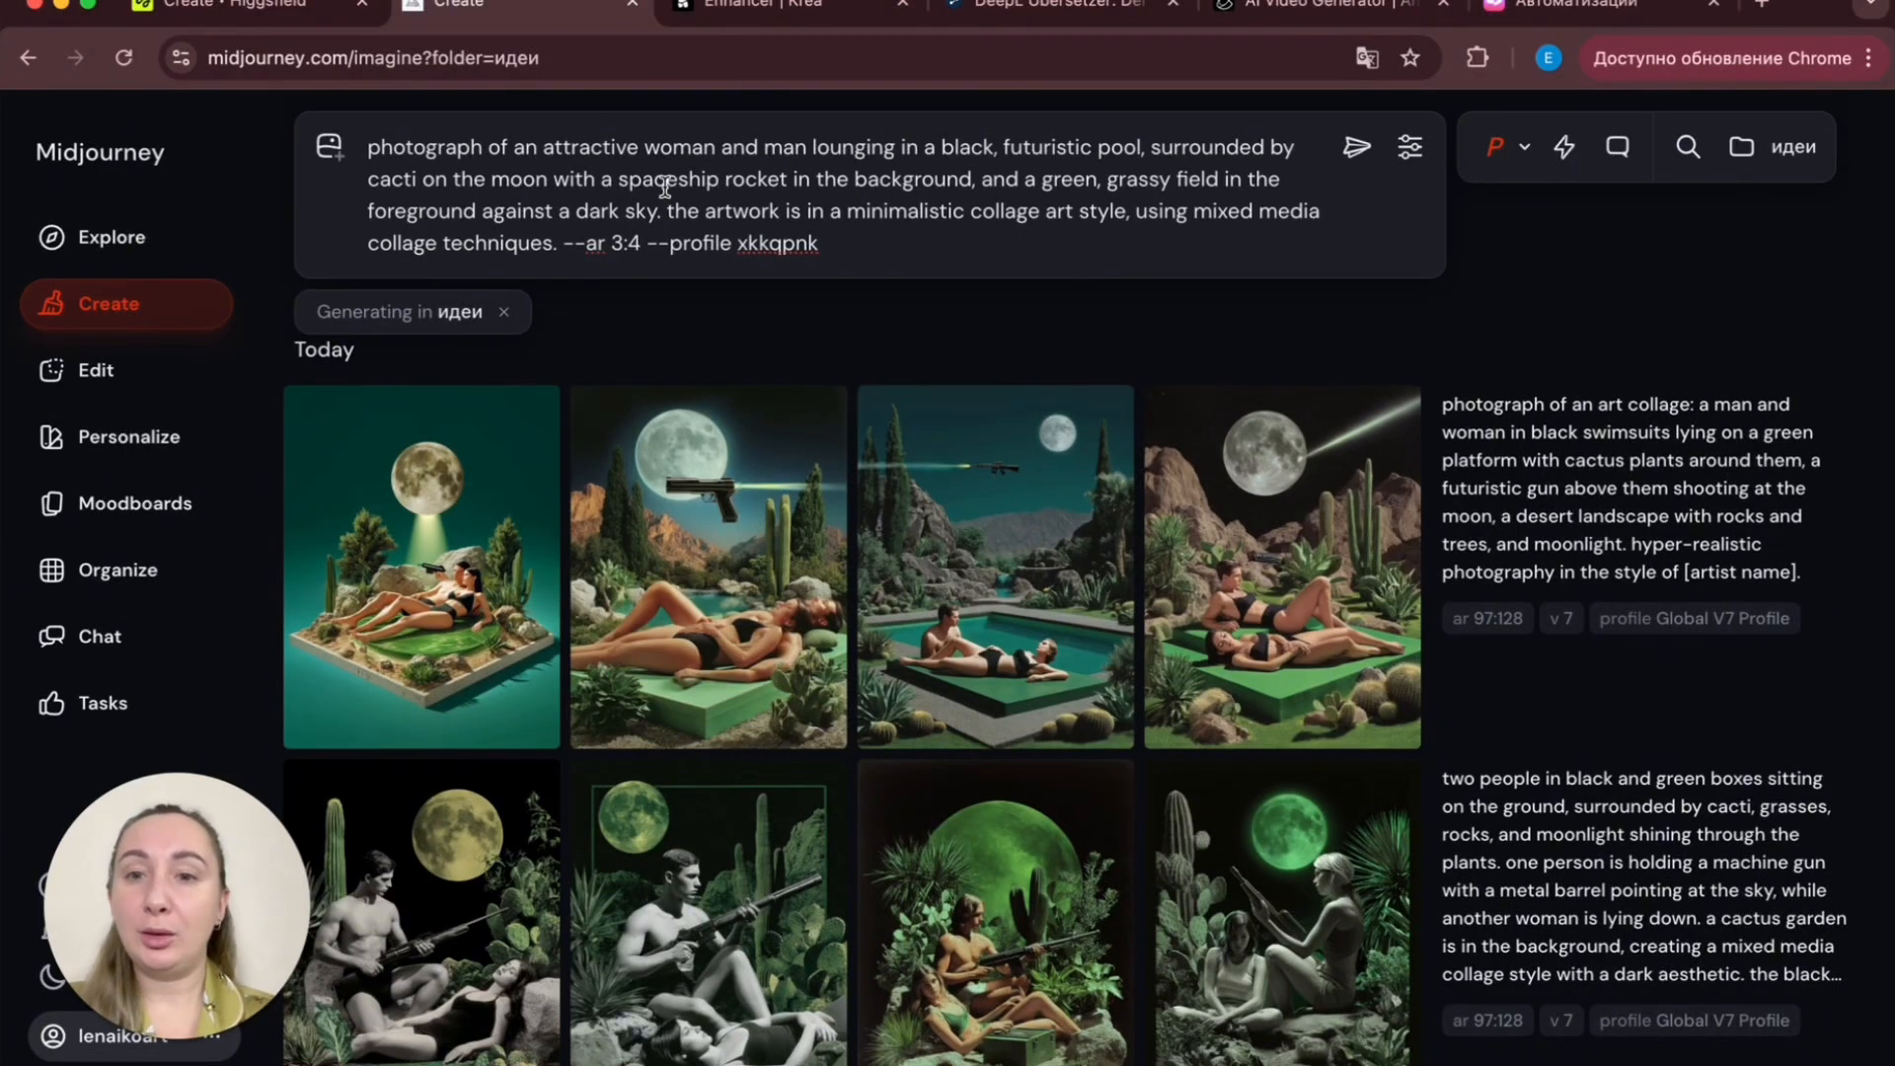
{"action": "left_click", "coordinate": [329, 172]}
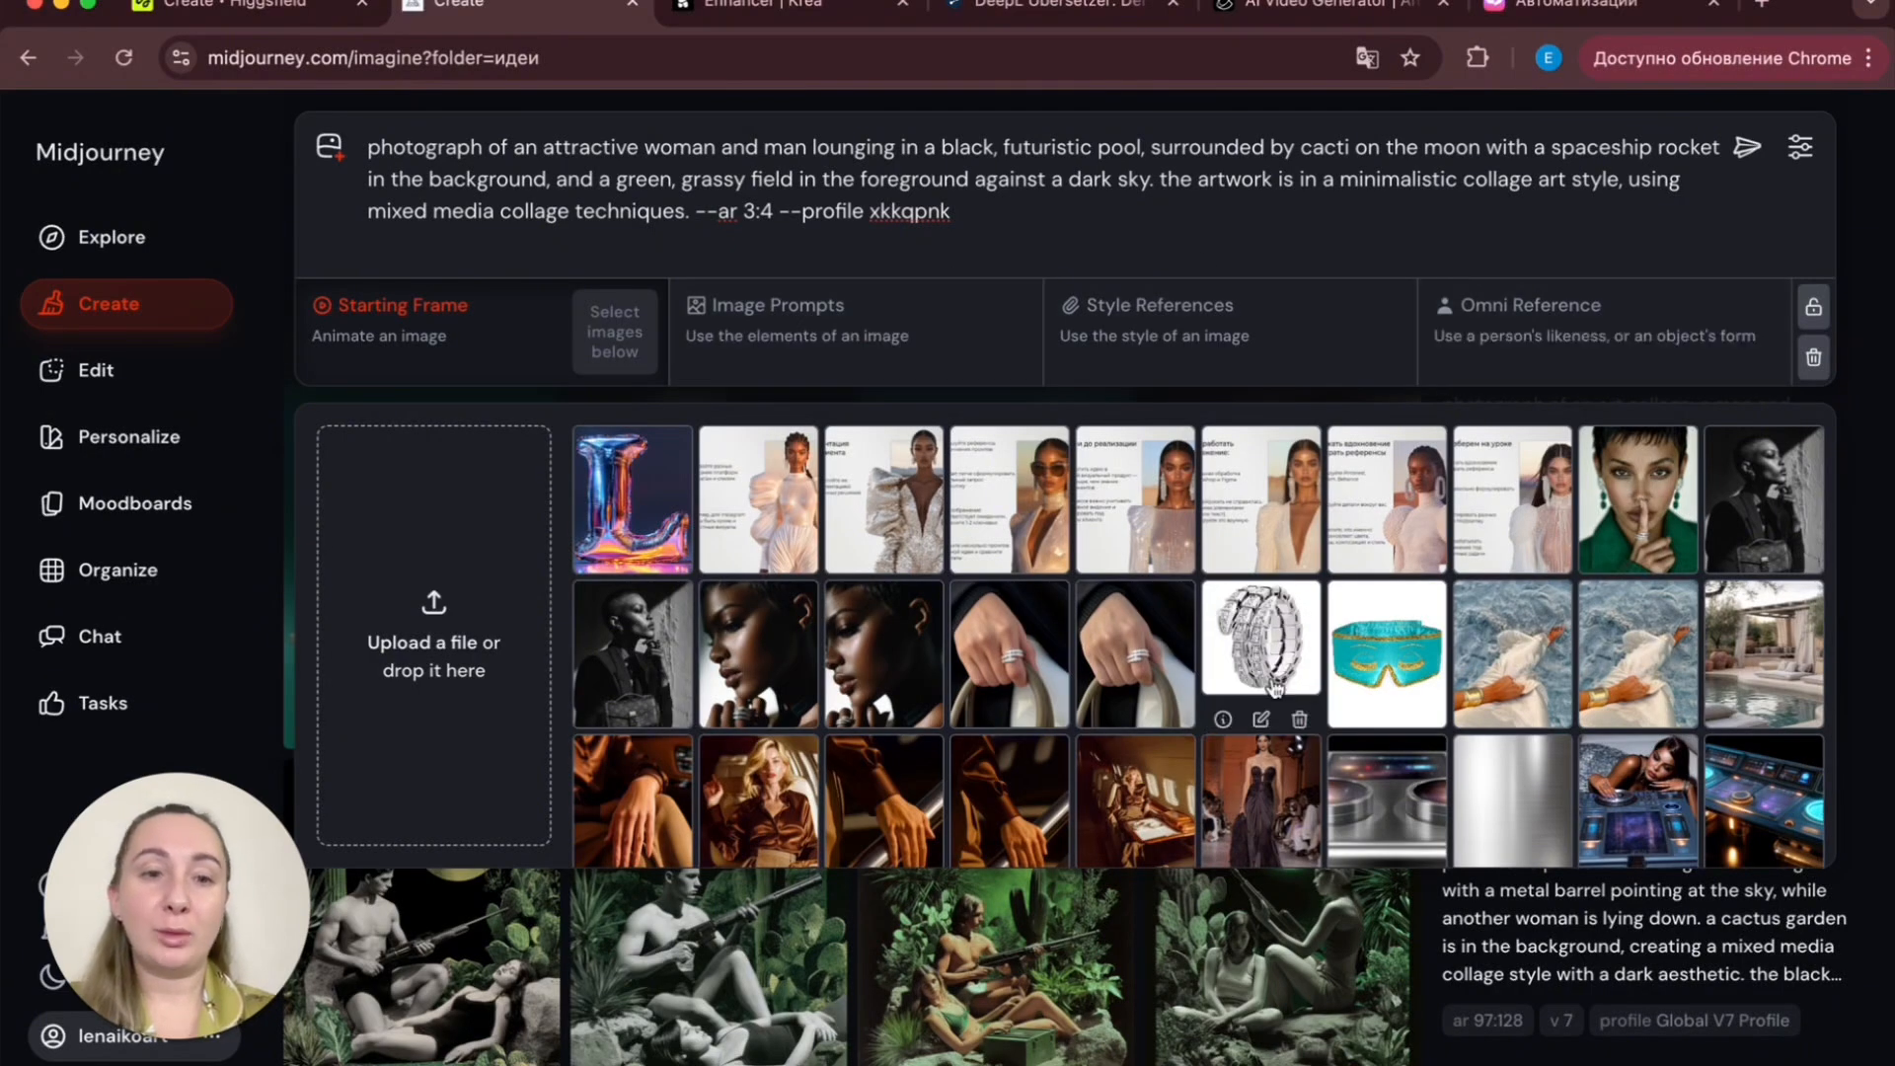
{"action": "scroll", "coordinate": [1337, 787], "scroll_direction": "down", "scroll_amount": 5}
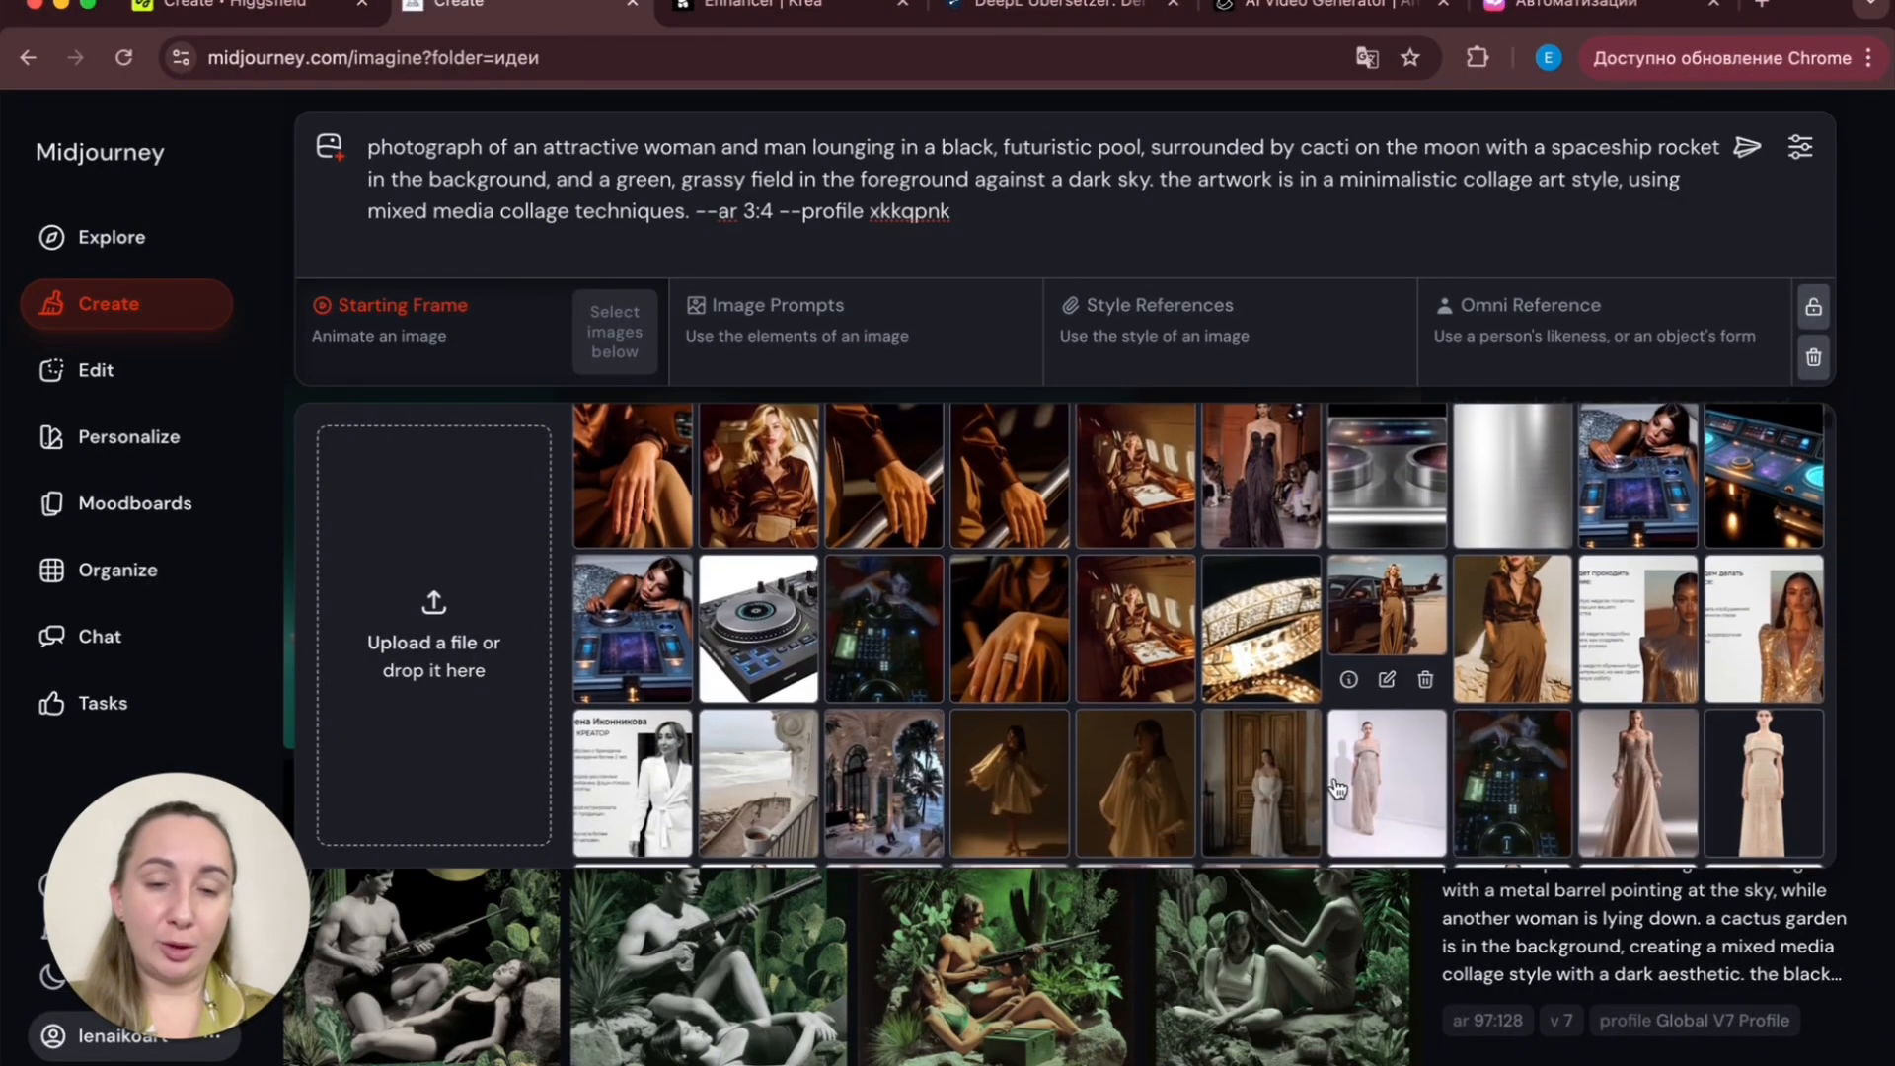
{"action": "scroll", "coordinate": [1337, 787], "scroll_direction": "down", "scroll_amount": 3}
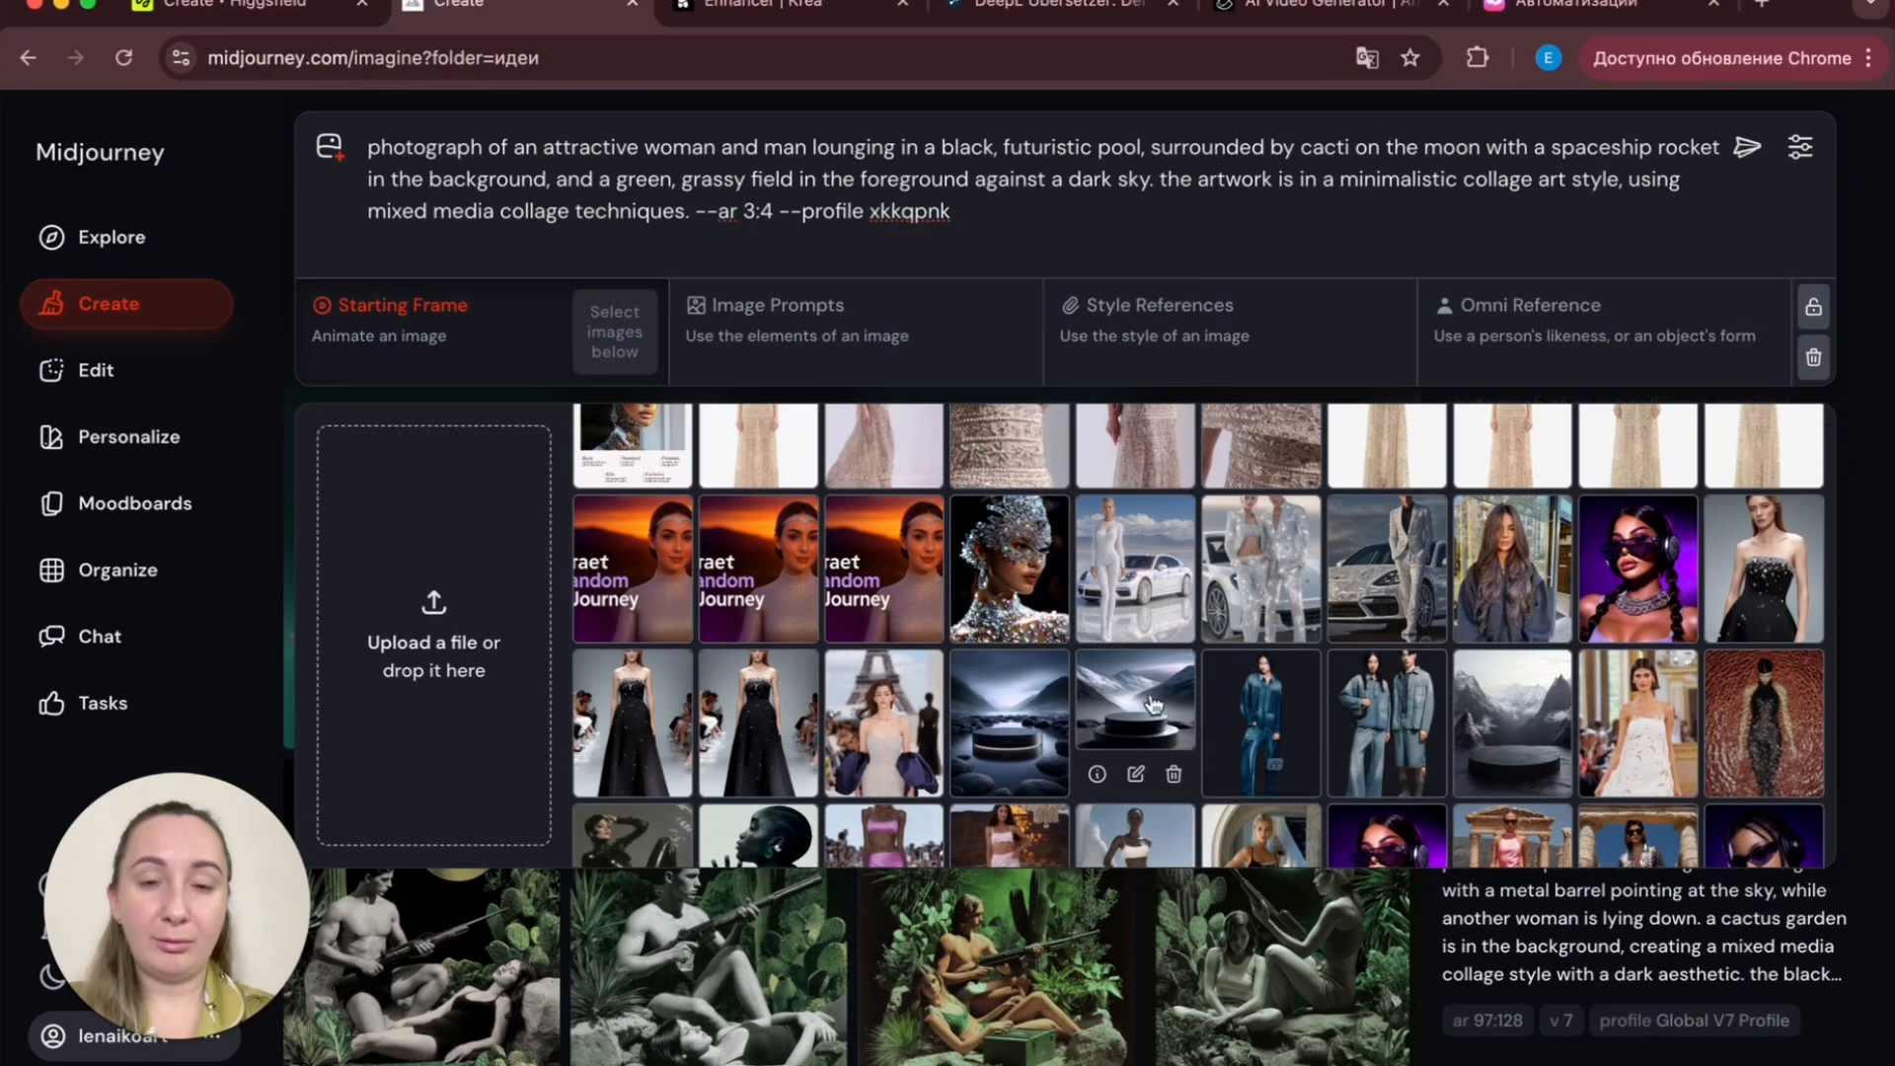
{"action": "left_click_drag", "start_coordinate": [1007, 579], "coordinate": [1234, 326]}
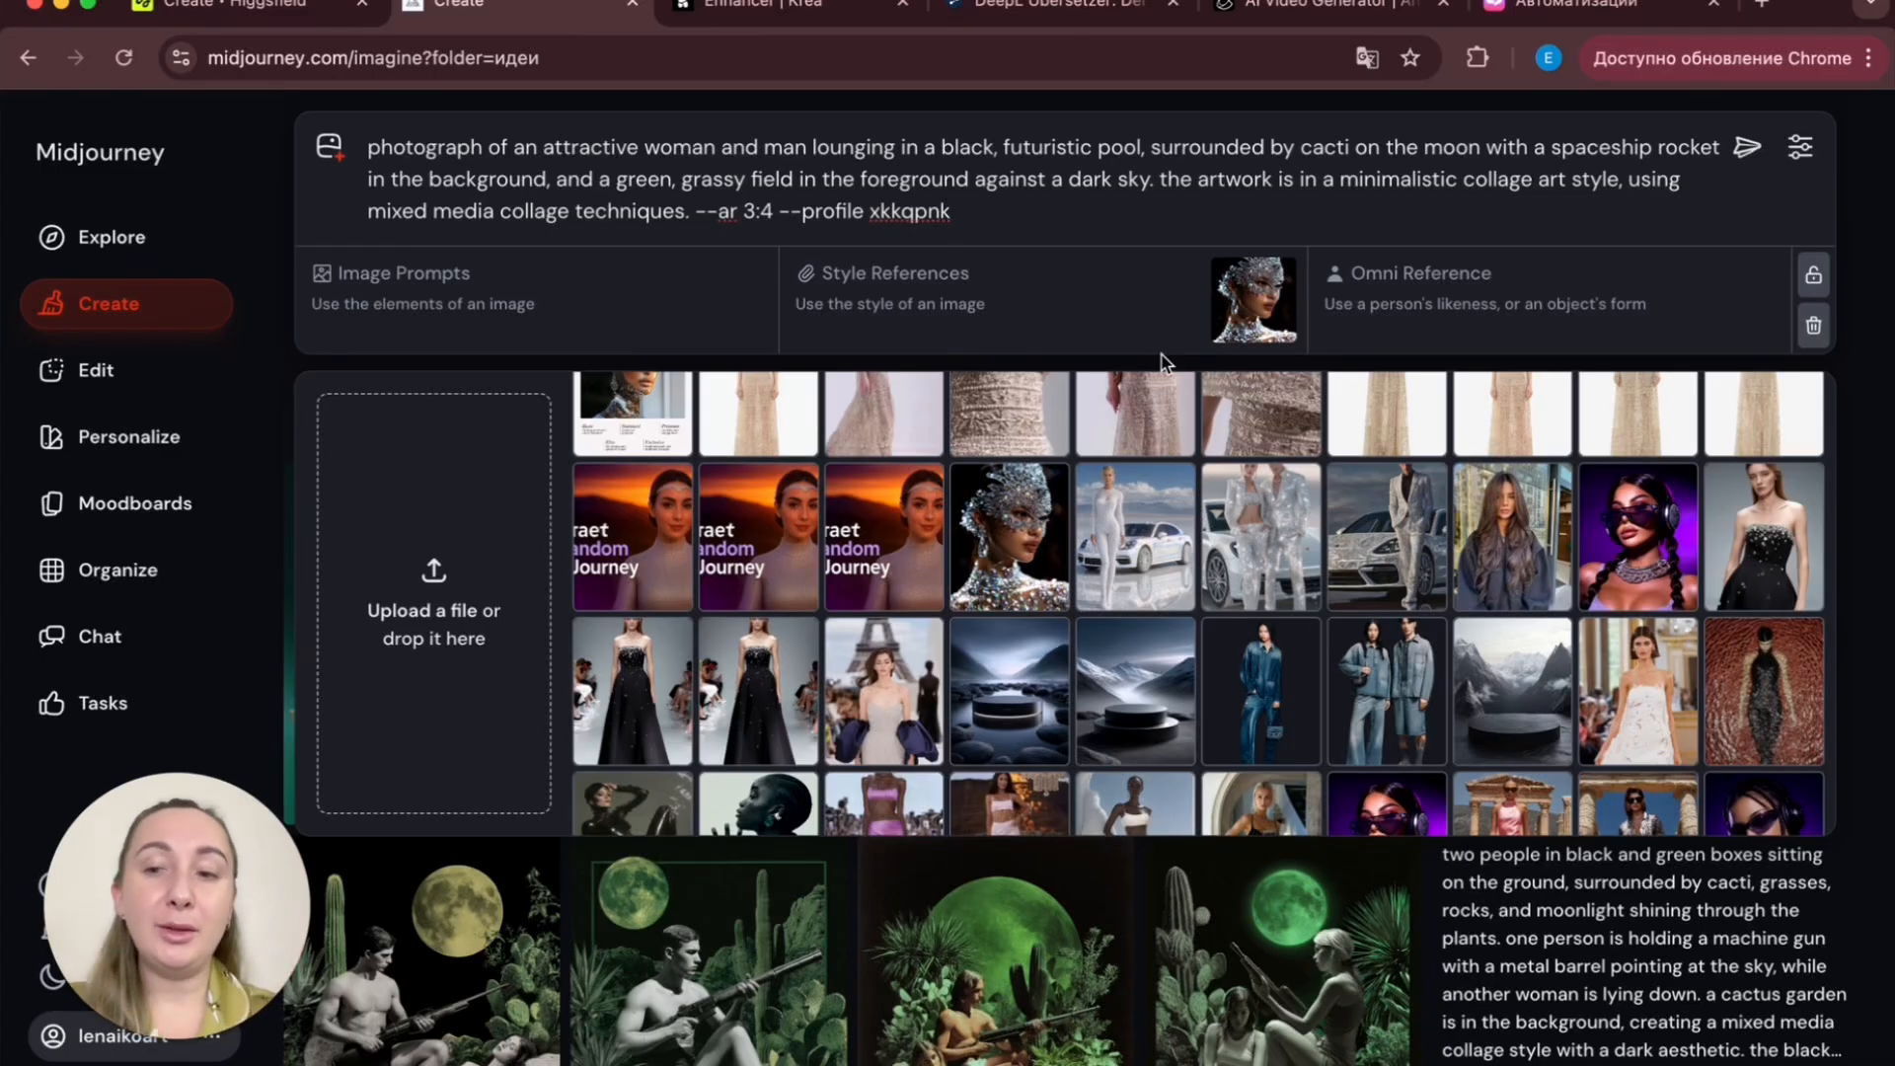
{"action": "mouse_move", "coordinate": [1027, 536]}
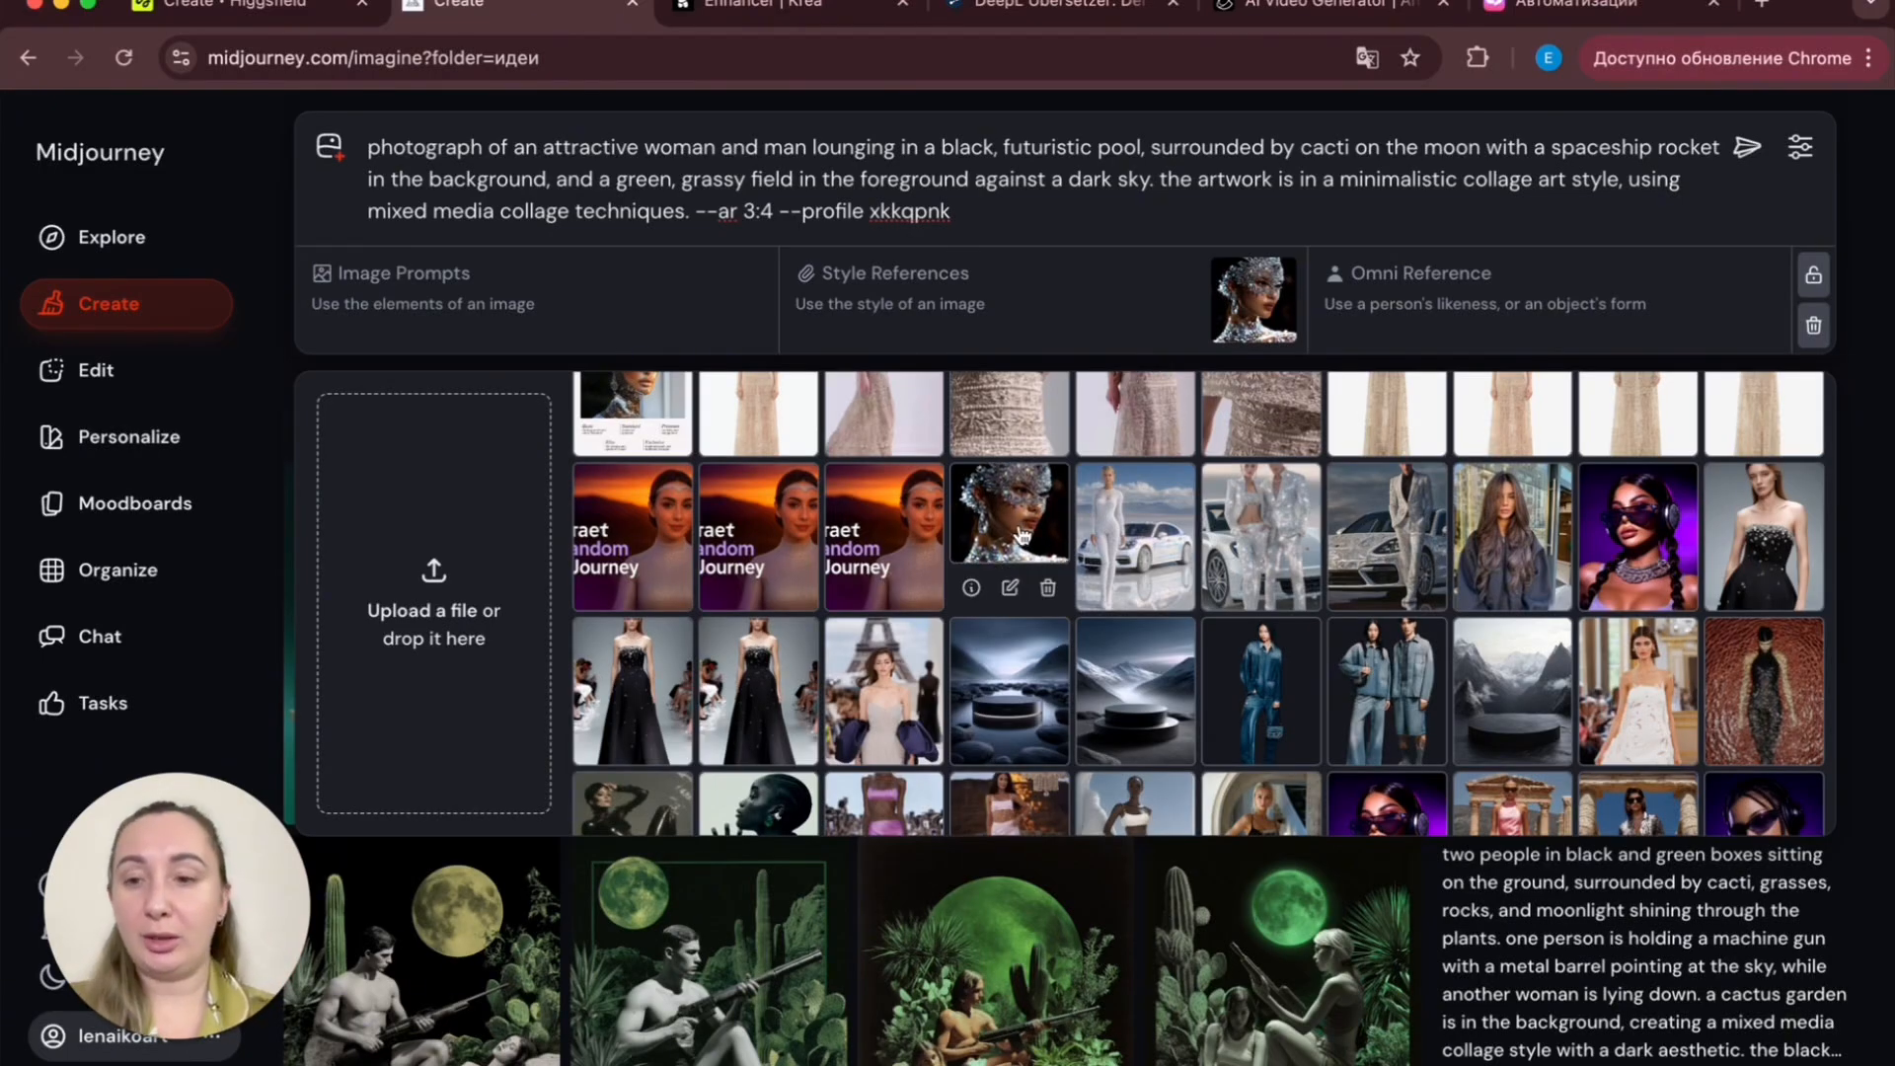
{"action": "left_click", "coordinate": [1142, 207]}
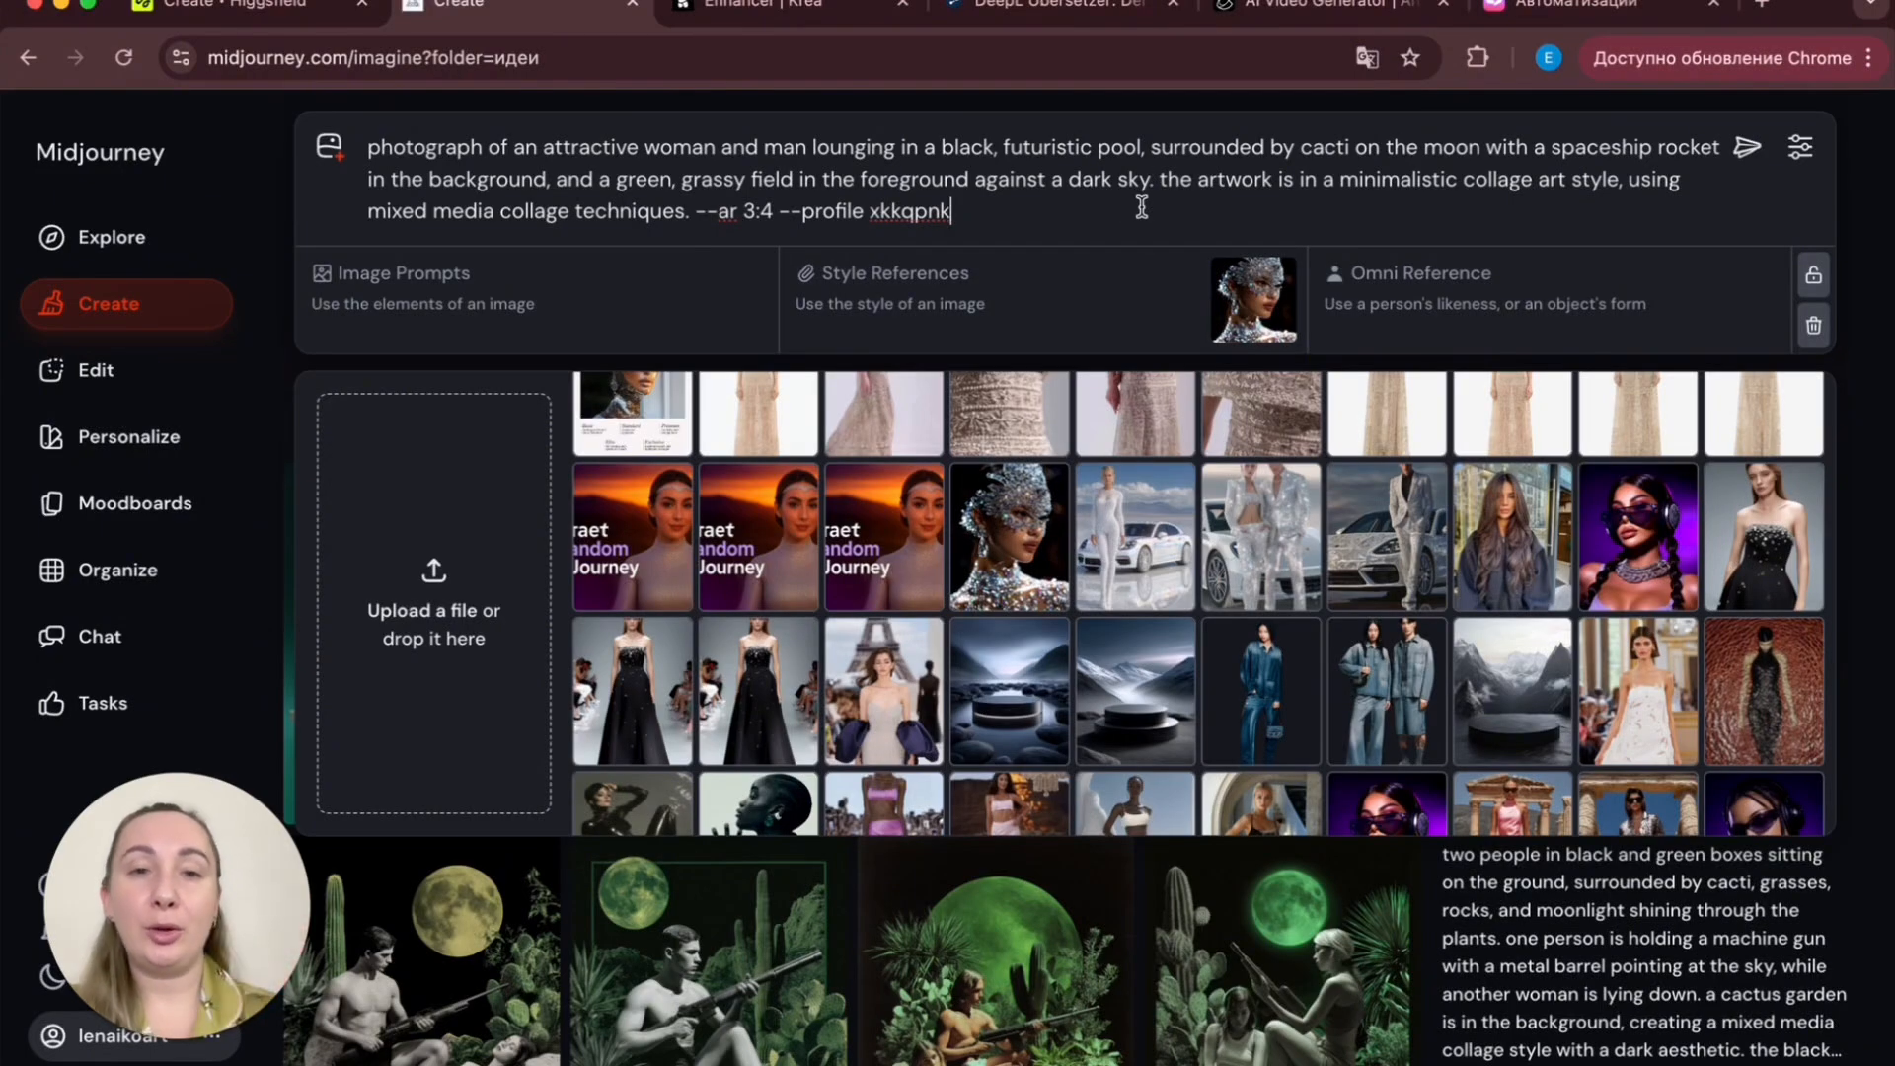
{"action": "key", "text": "Return"}
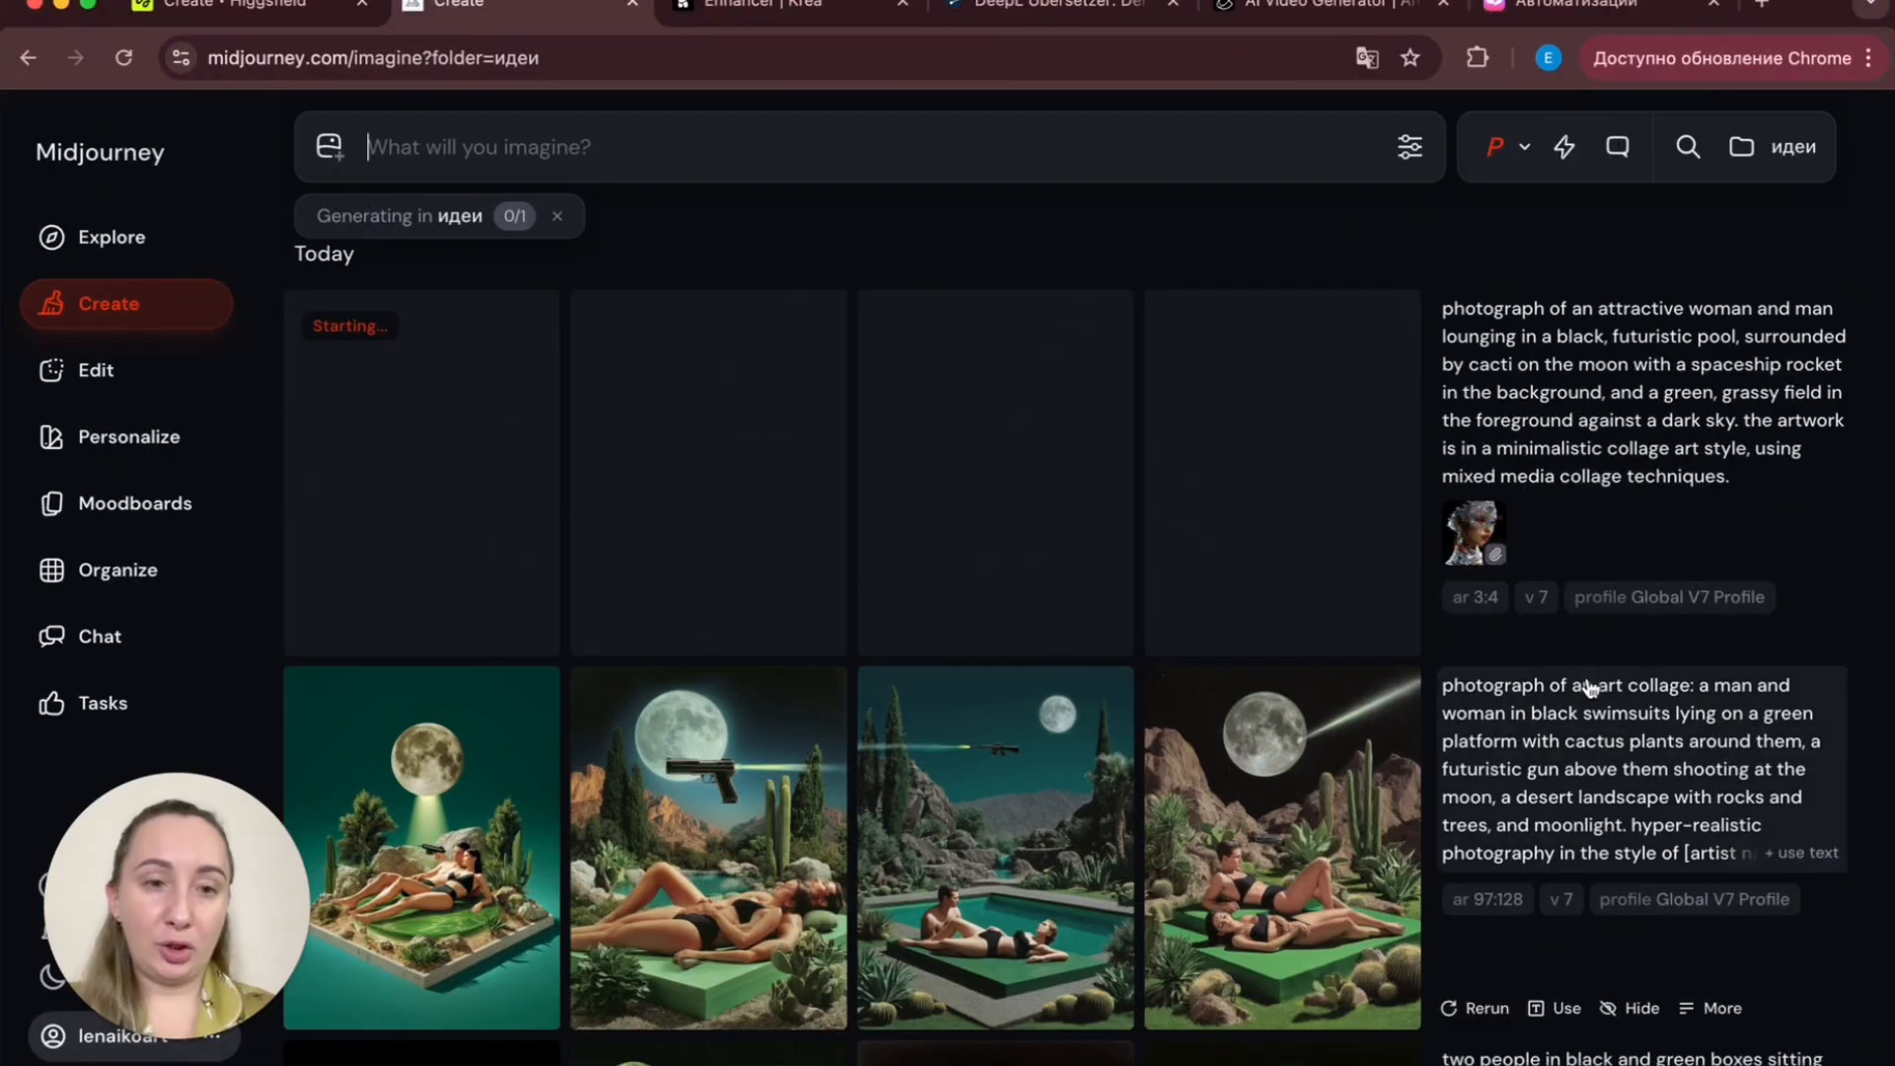
- Rerun the 3:4 moon-pool prompt with the crystal-adorned woman's portrait replacing the silver mask as style reference
{"action": "left_click", "coordinate": [1565, 642]}
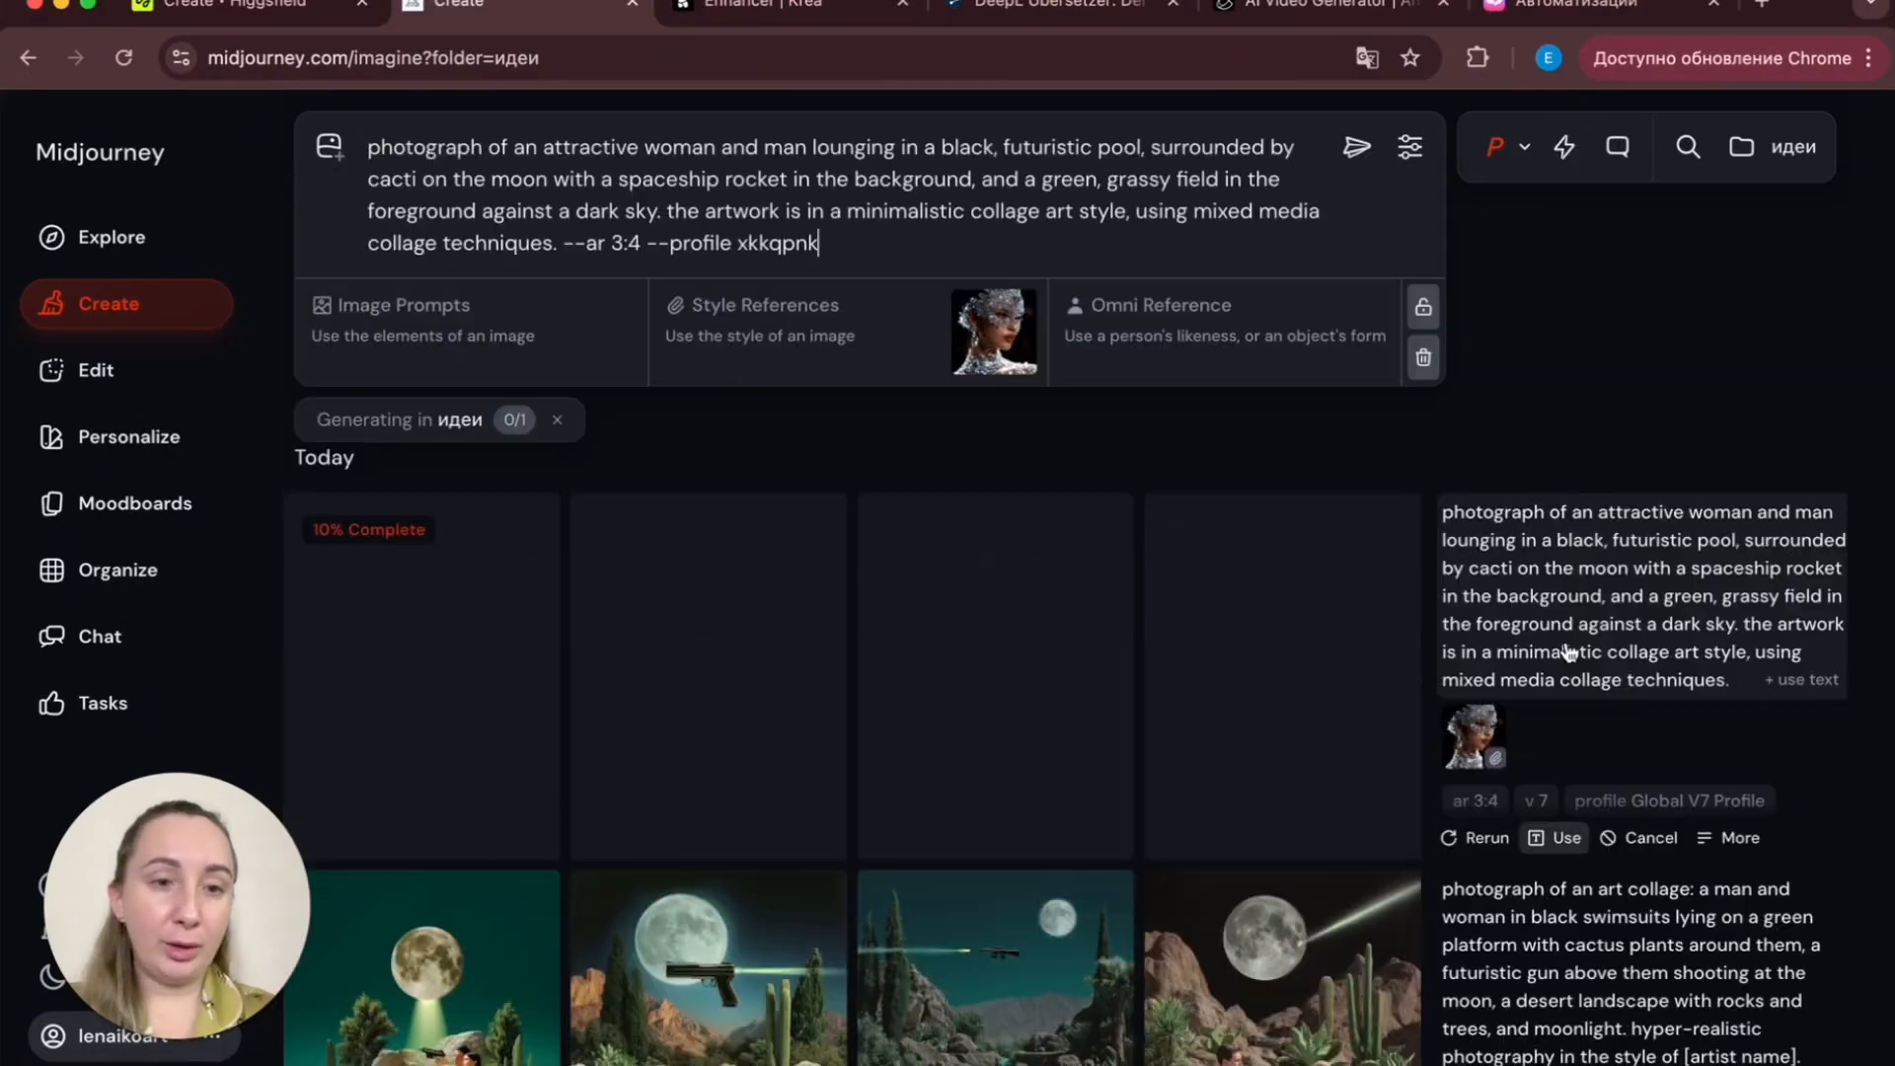
{"action": "left_click", "coordinate": [753, 317]}
{"action": "scroll", "coordinate": [1300, 739], "scroll_direction": "down", "scroll_amount": 5}
{"action": "scroll", "coordinate": [1301, 739], "scroll_direction": "down", "scroll_amount": 10}
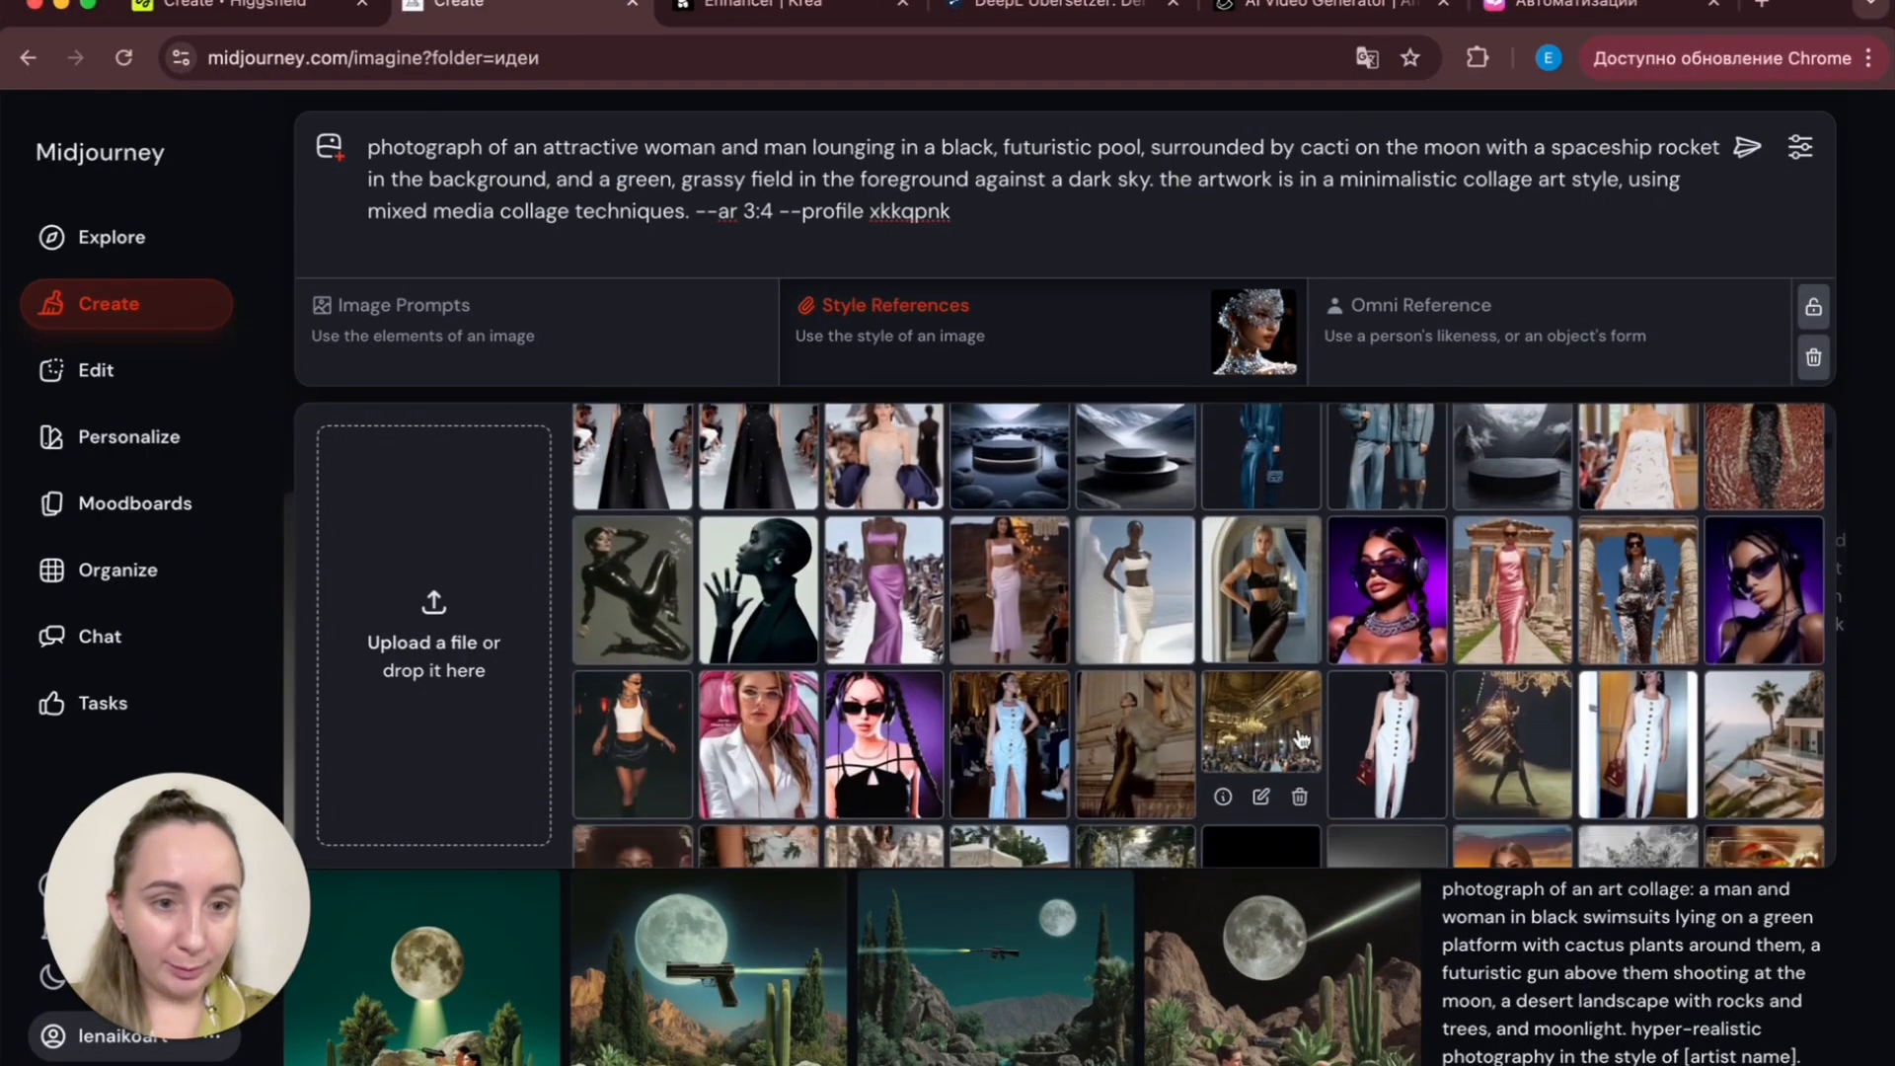
{"action": "left_click", "coordinate": [768, 731]}
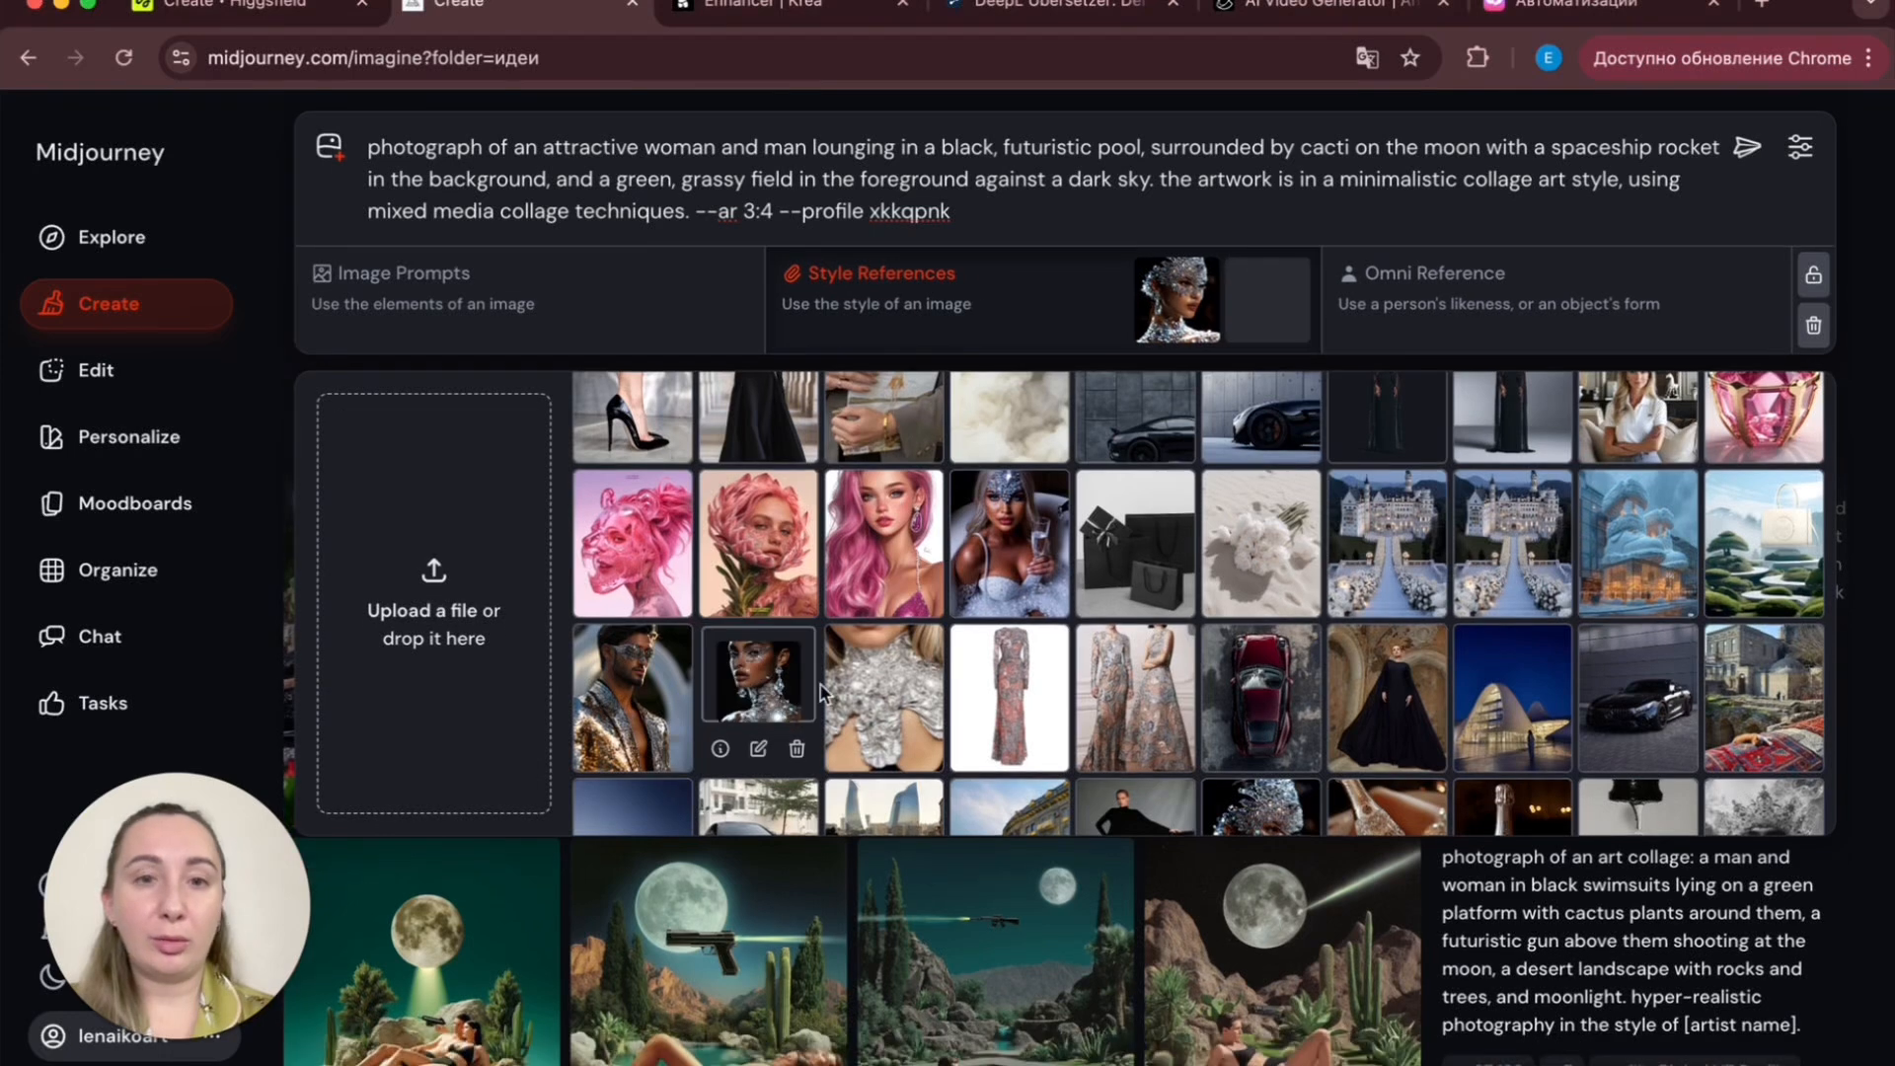
{"action": "left_click", "coordinate": [1202, 281]}
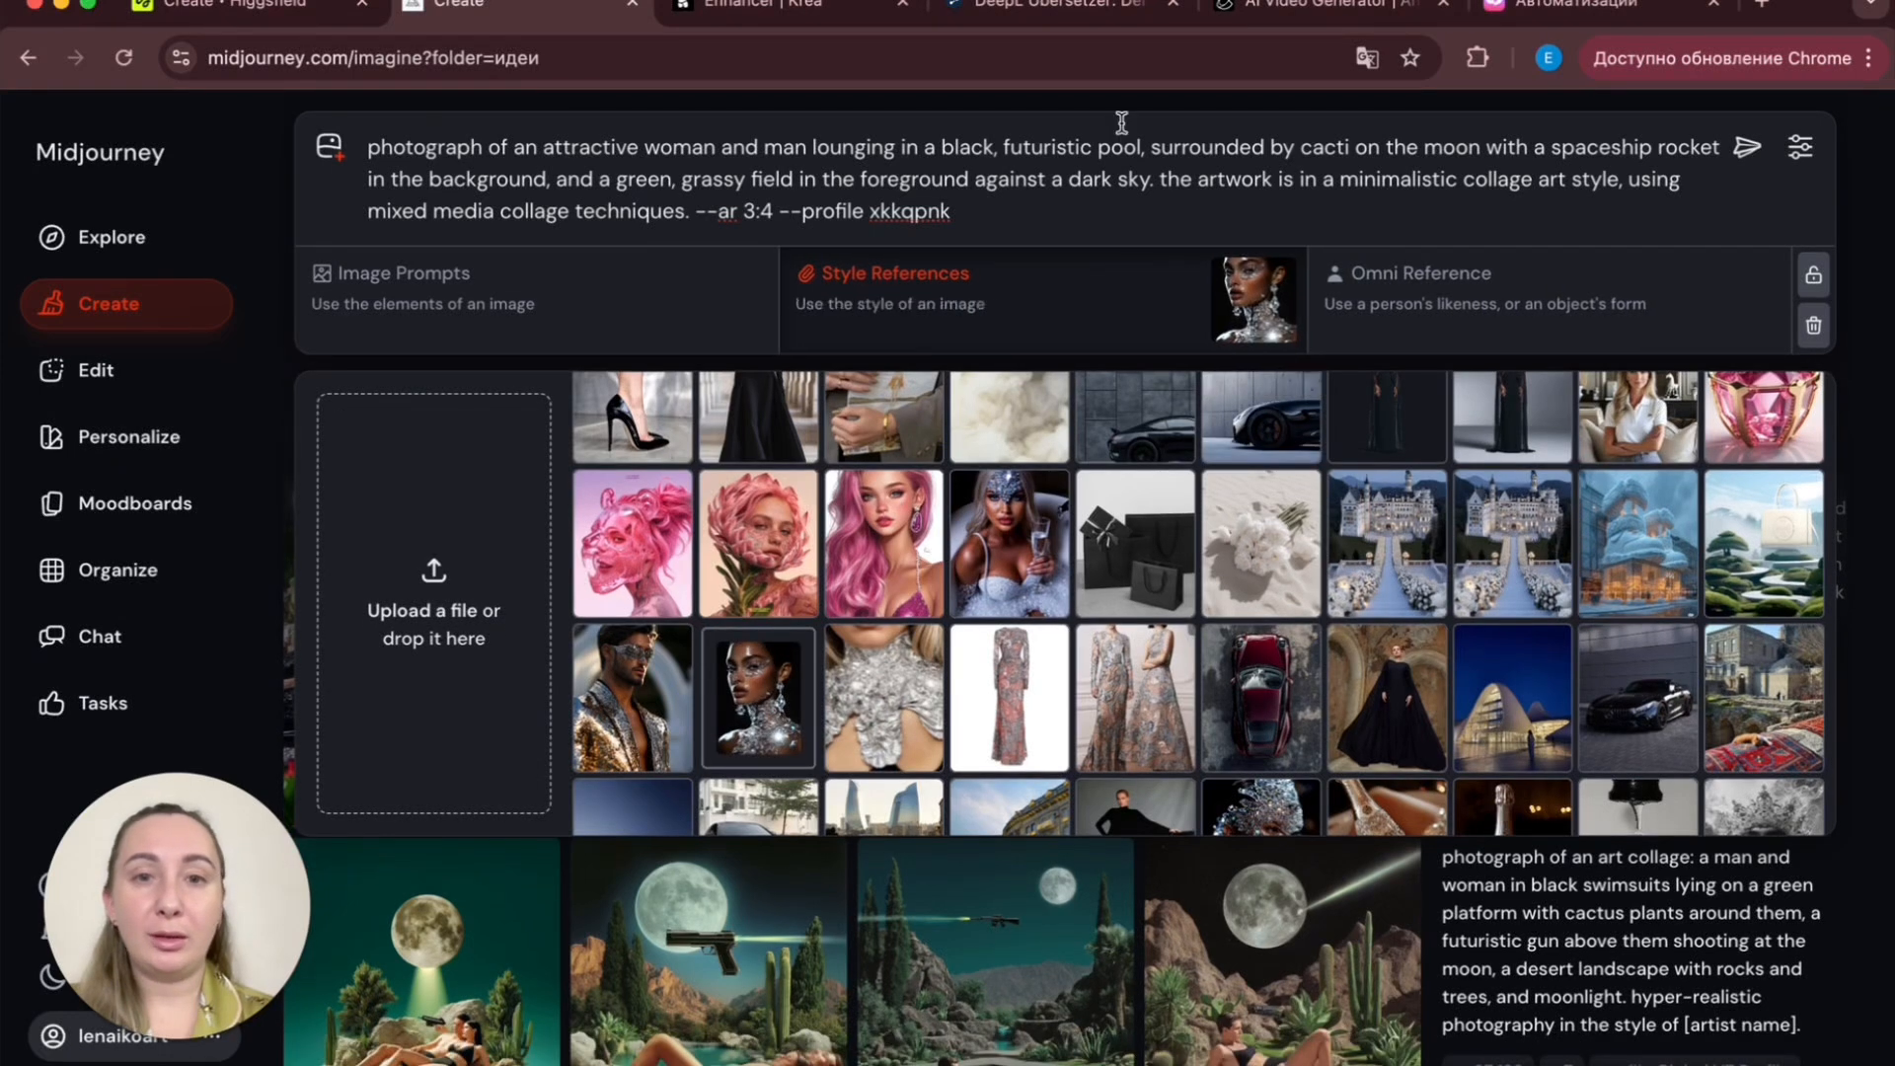
{"action": "left_click", "coordinate": [1028, 186]}
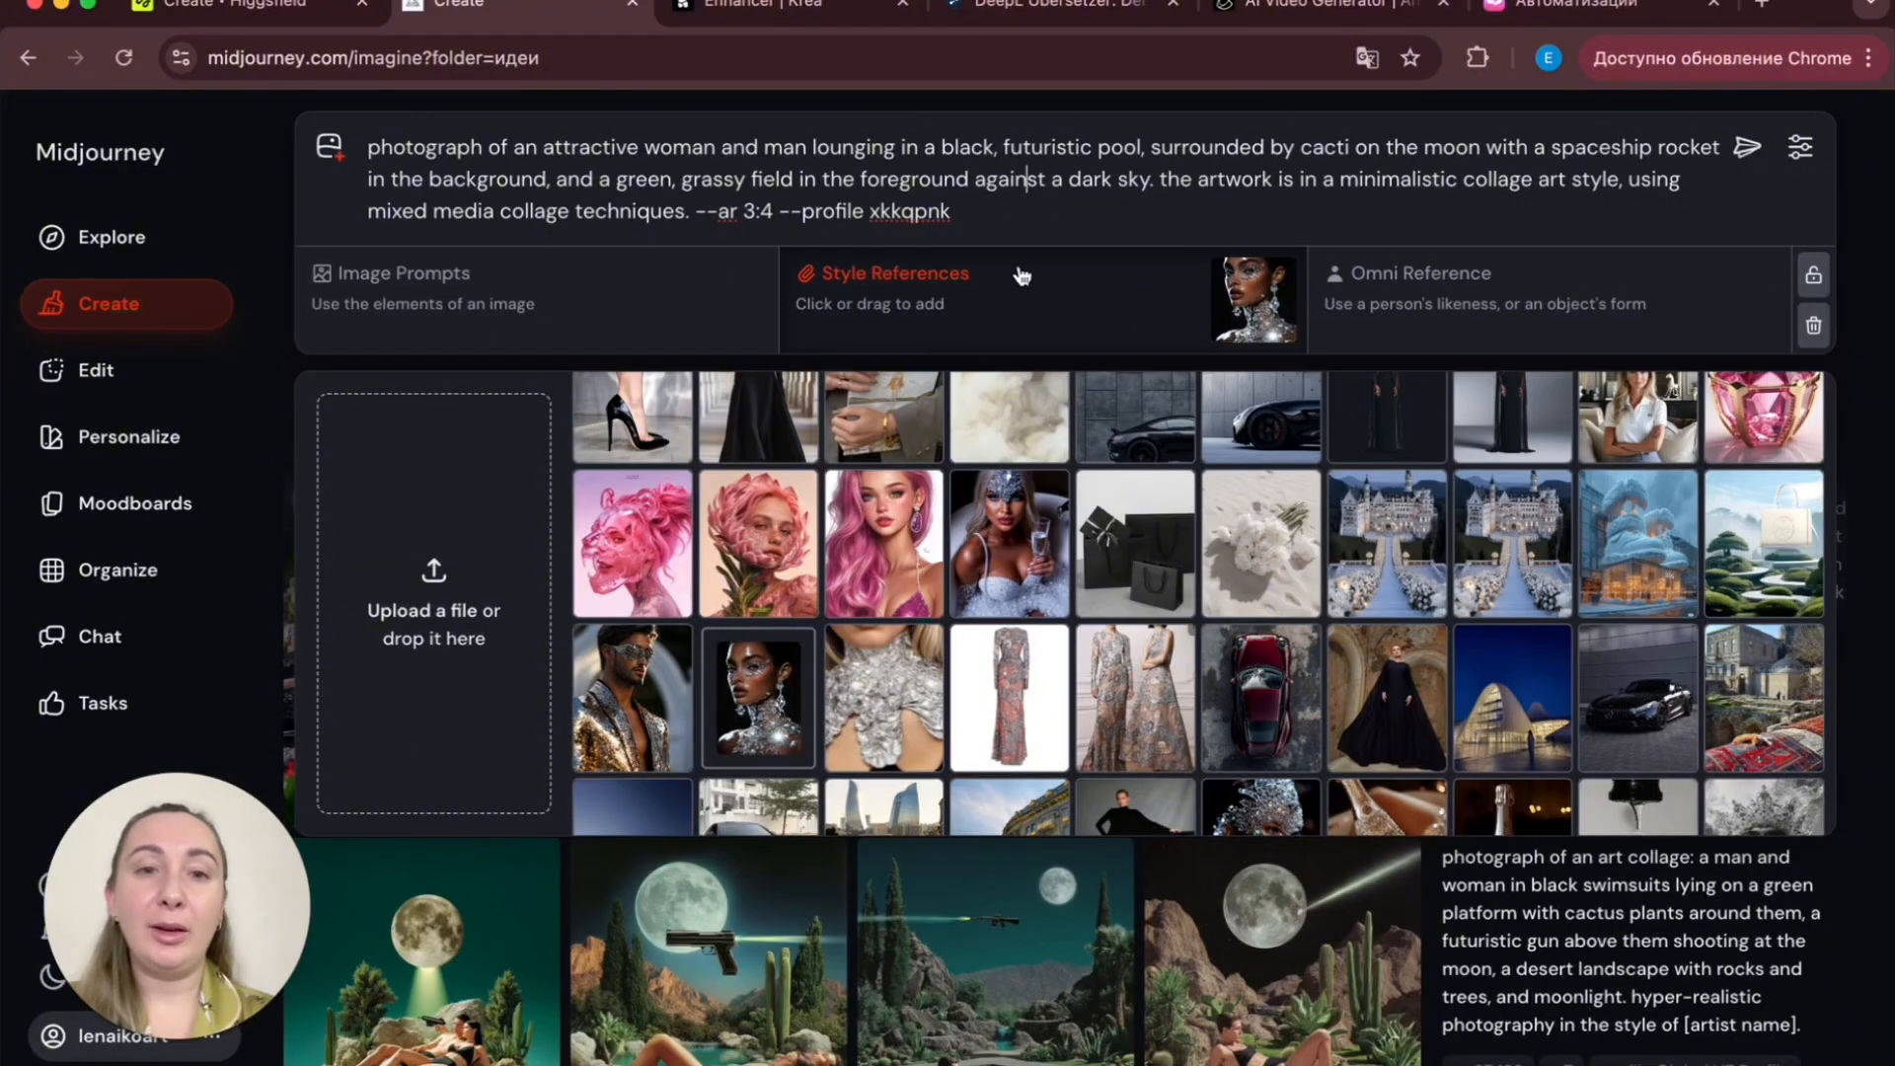
{"action": "left_click", "coordinate": [1034, 213]}
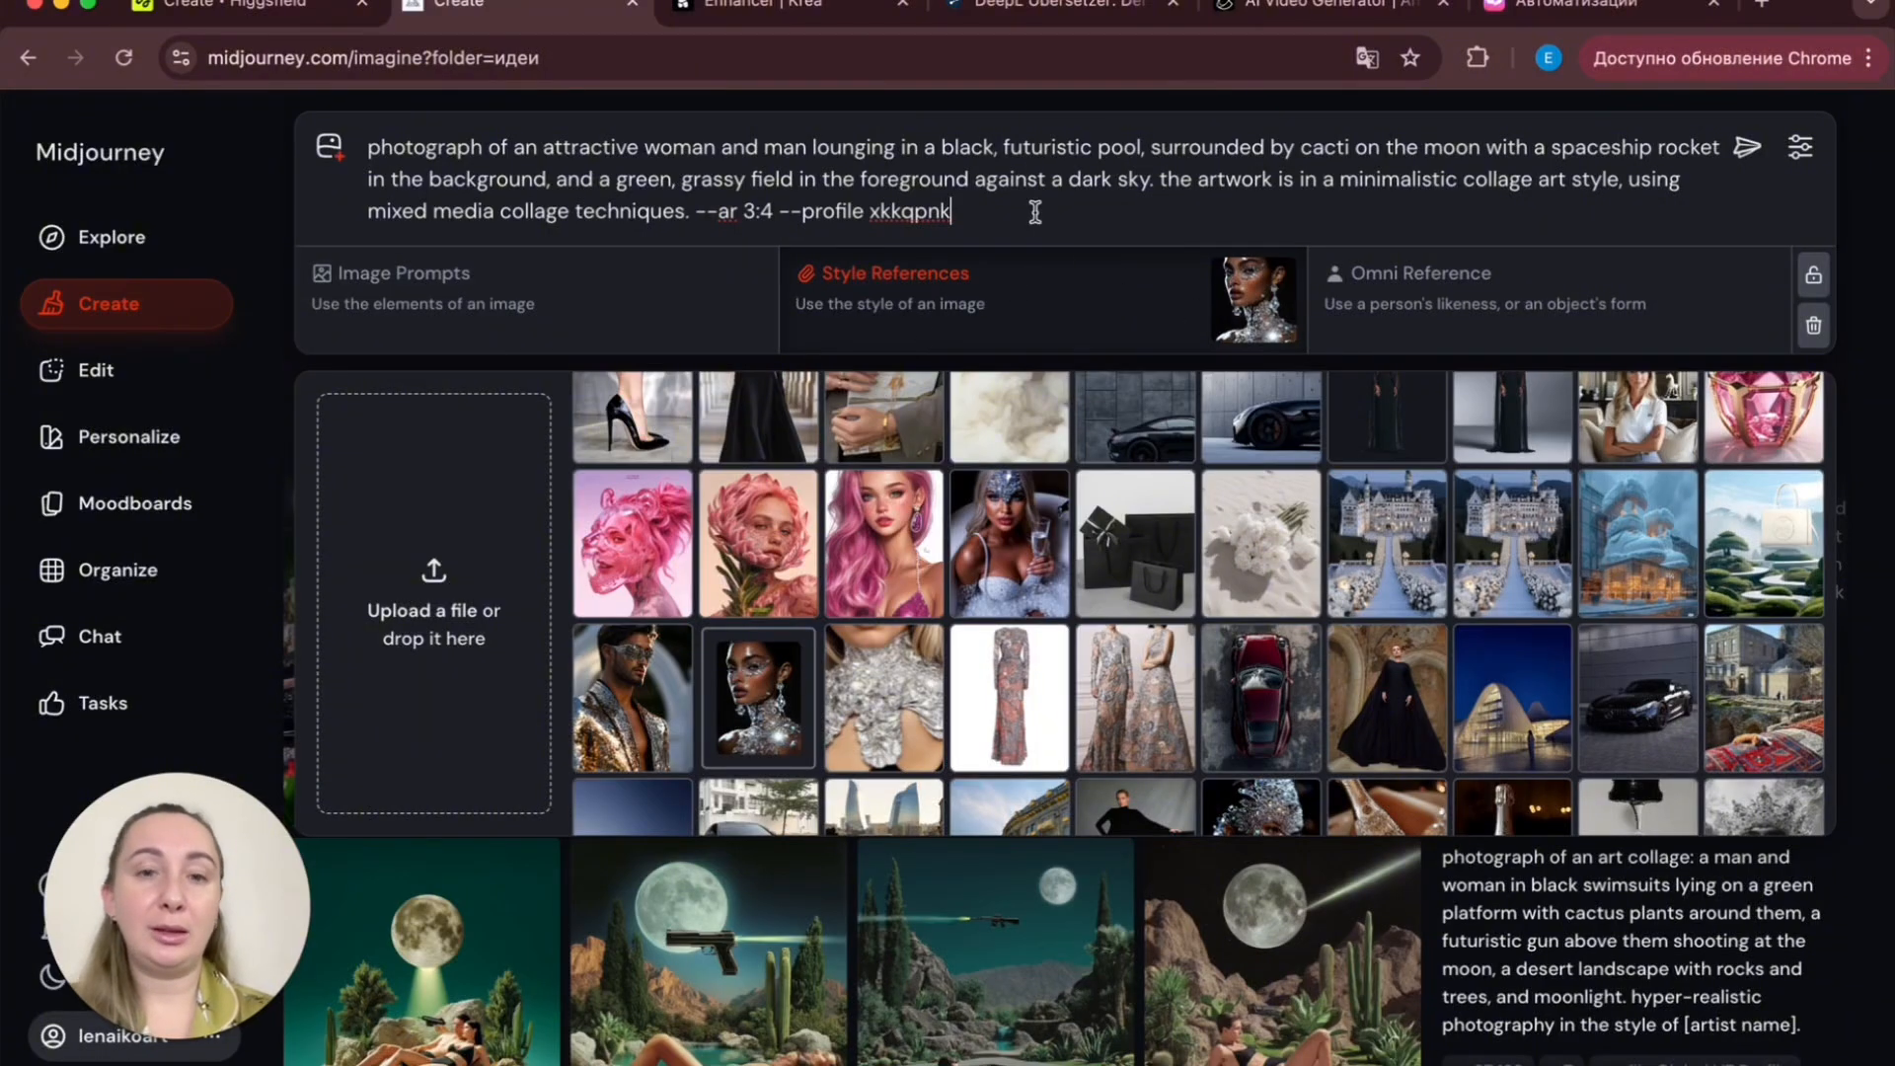
{"action": "key", "text": "Return"}
- Open the new crystal-styled images full size and step through them
{"action": "scroll", "coordinate": [1148, 728], "scroll_direction": "down", "scroll_amount": 3}
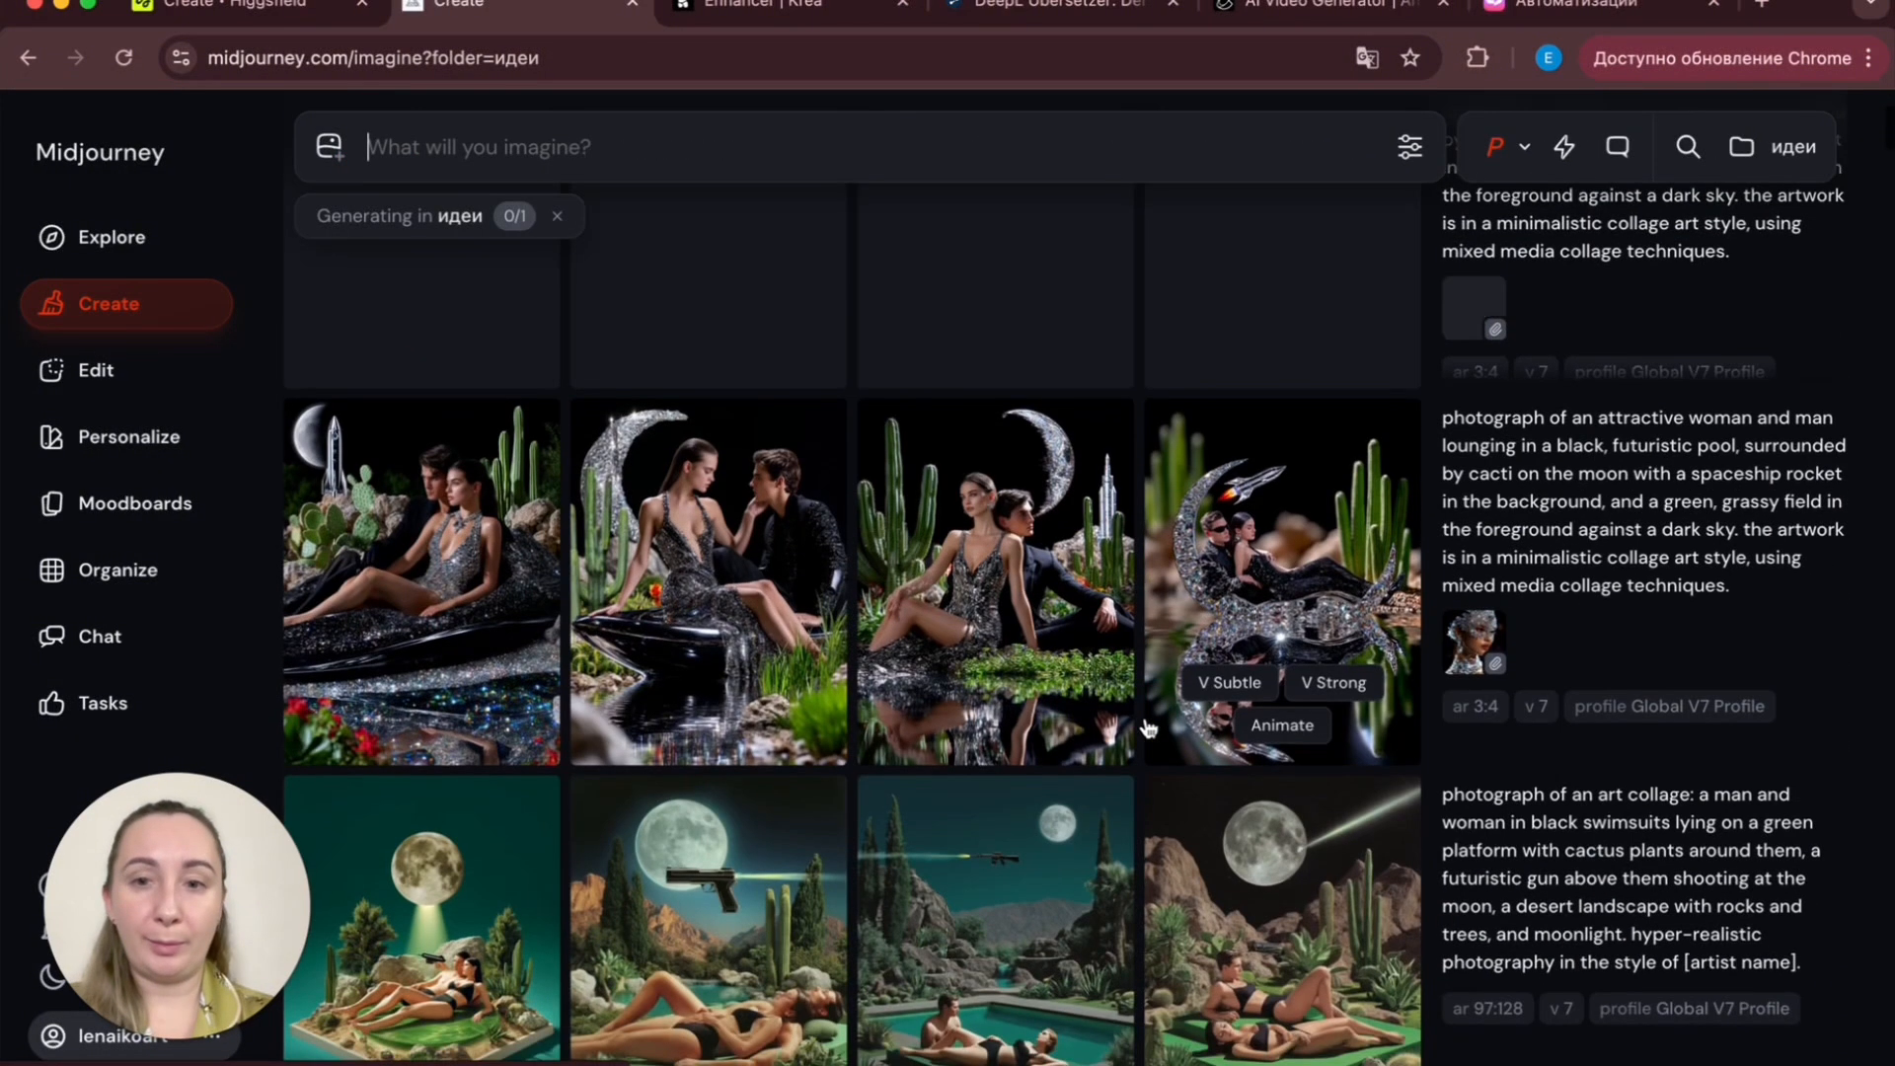
{"action": "scroll", "coordinate": [1313, 738], "scroll_direction": "down", "scroll_amount": 10}
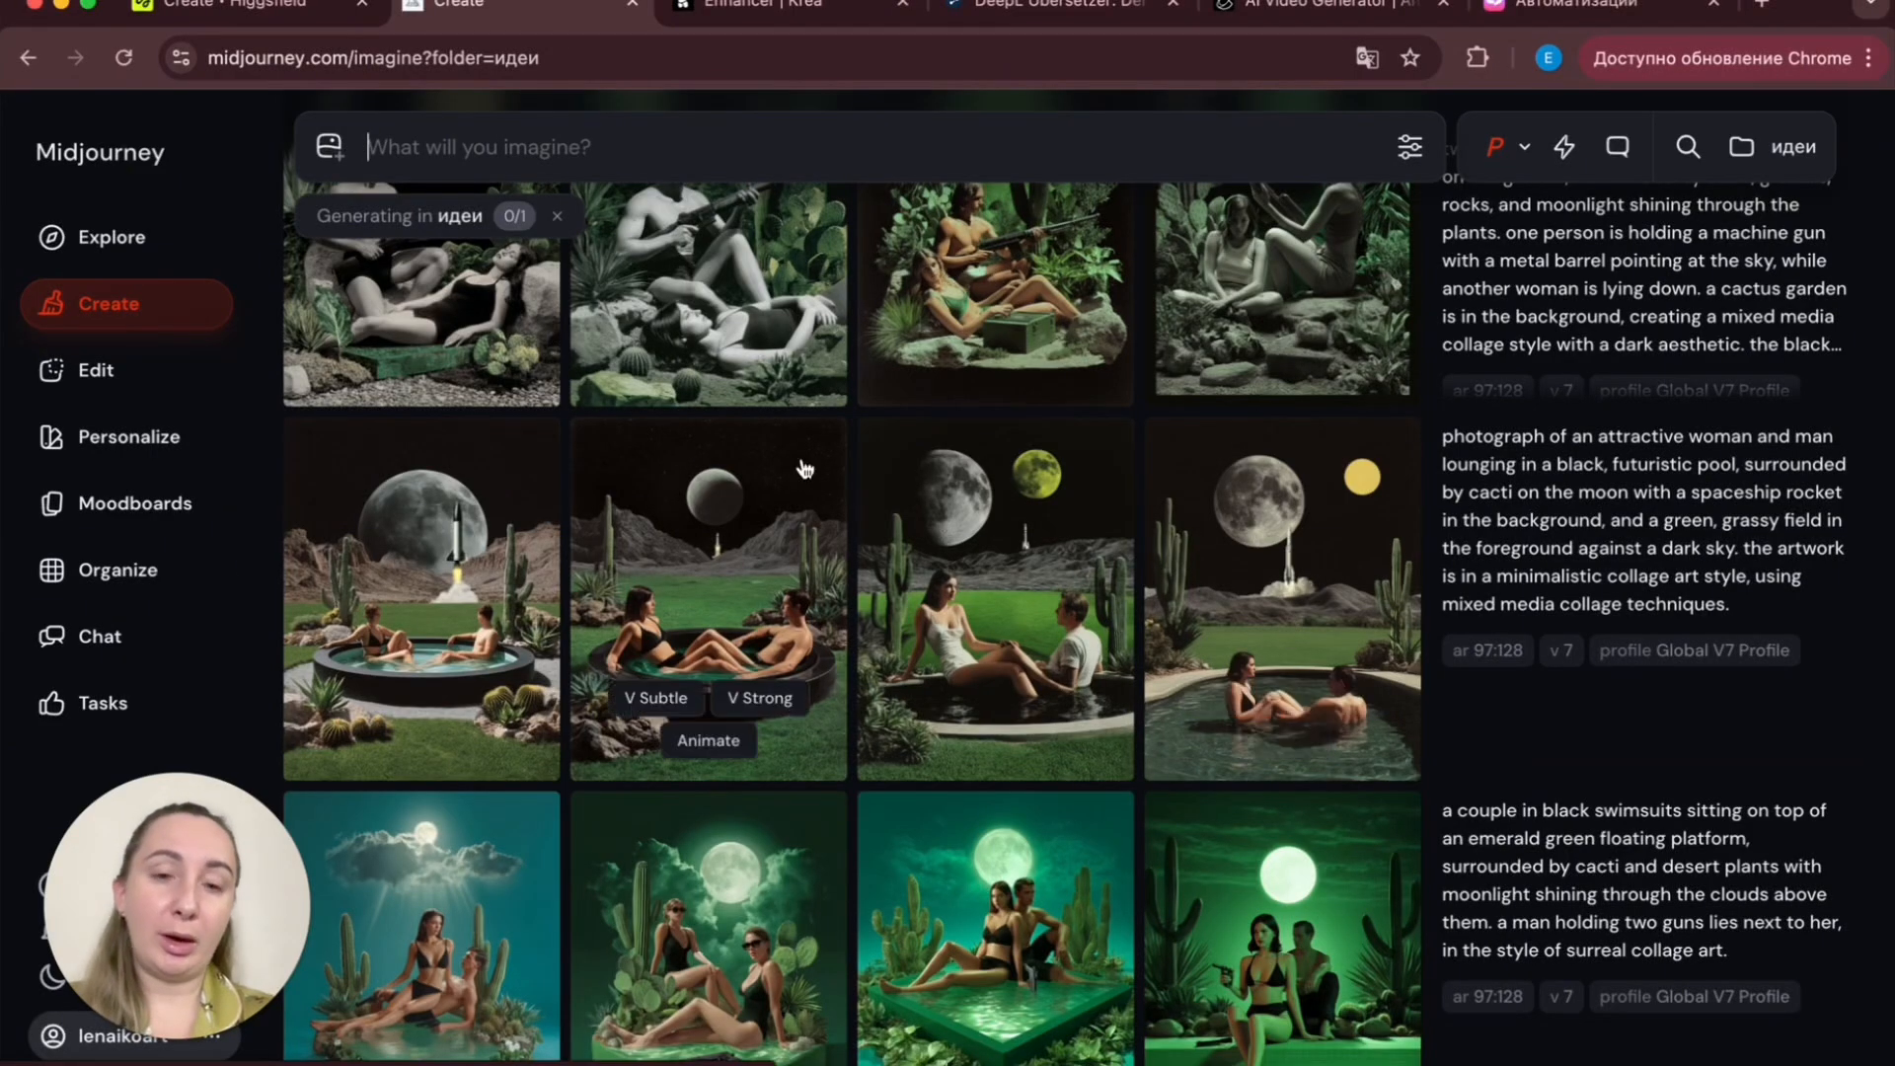
{"action": "scroll", "coordinate": [1184, 602], "scroll_direction": "up", "scroll_amount": 15}
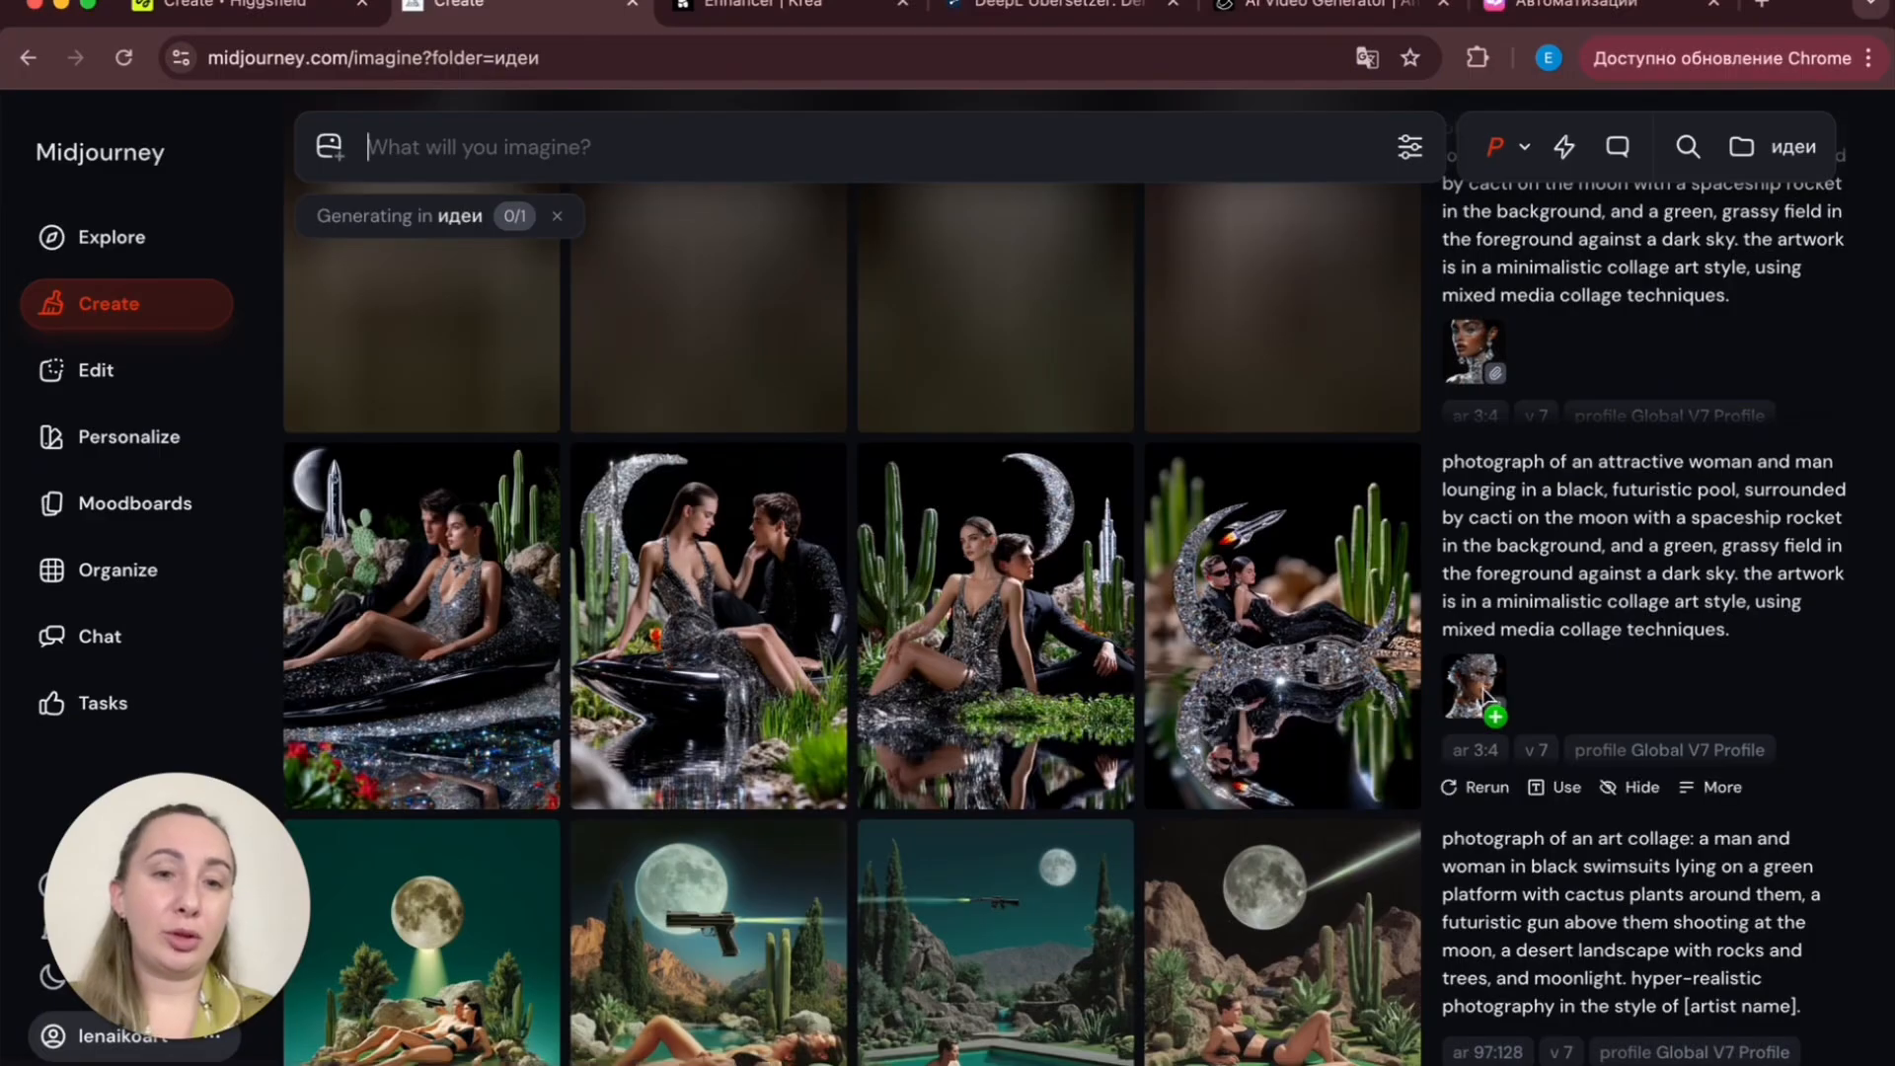
{"action": "left_click", "coordinate": [466, 652]}
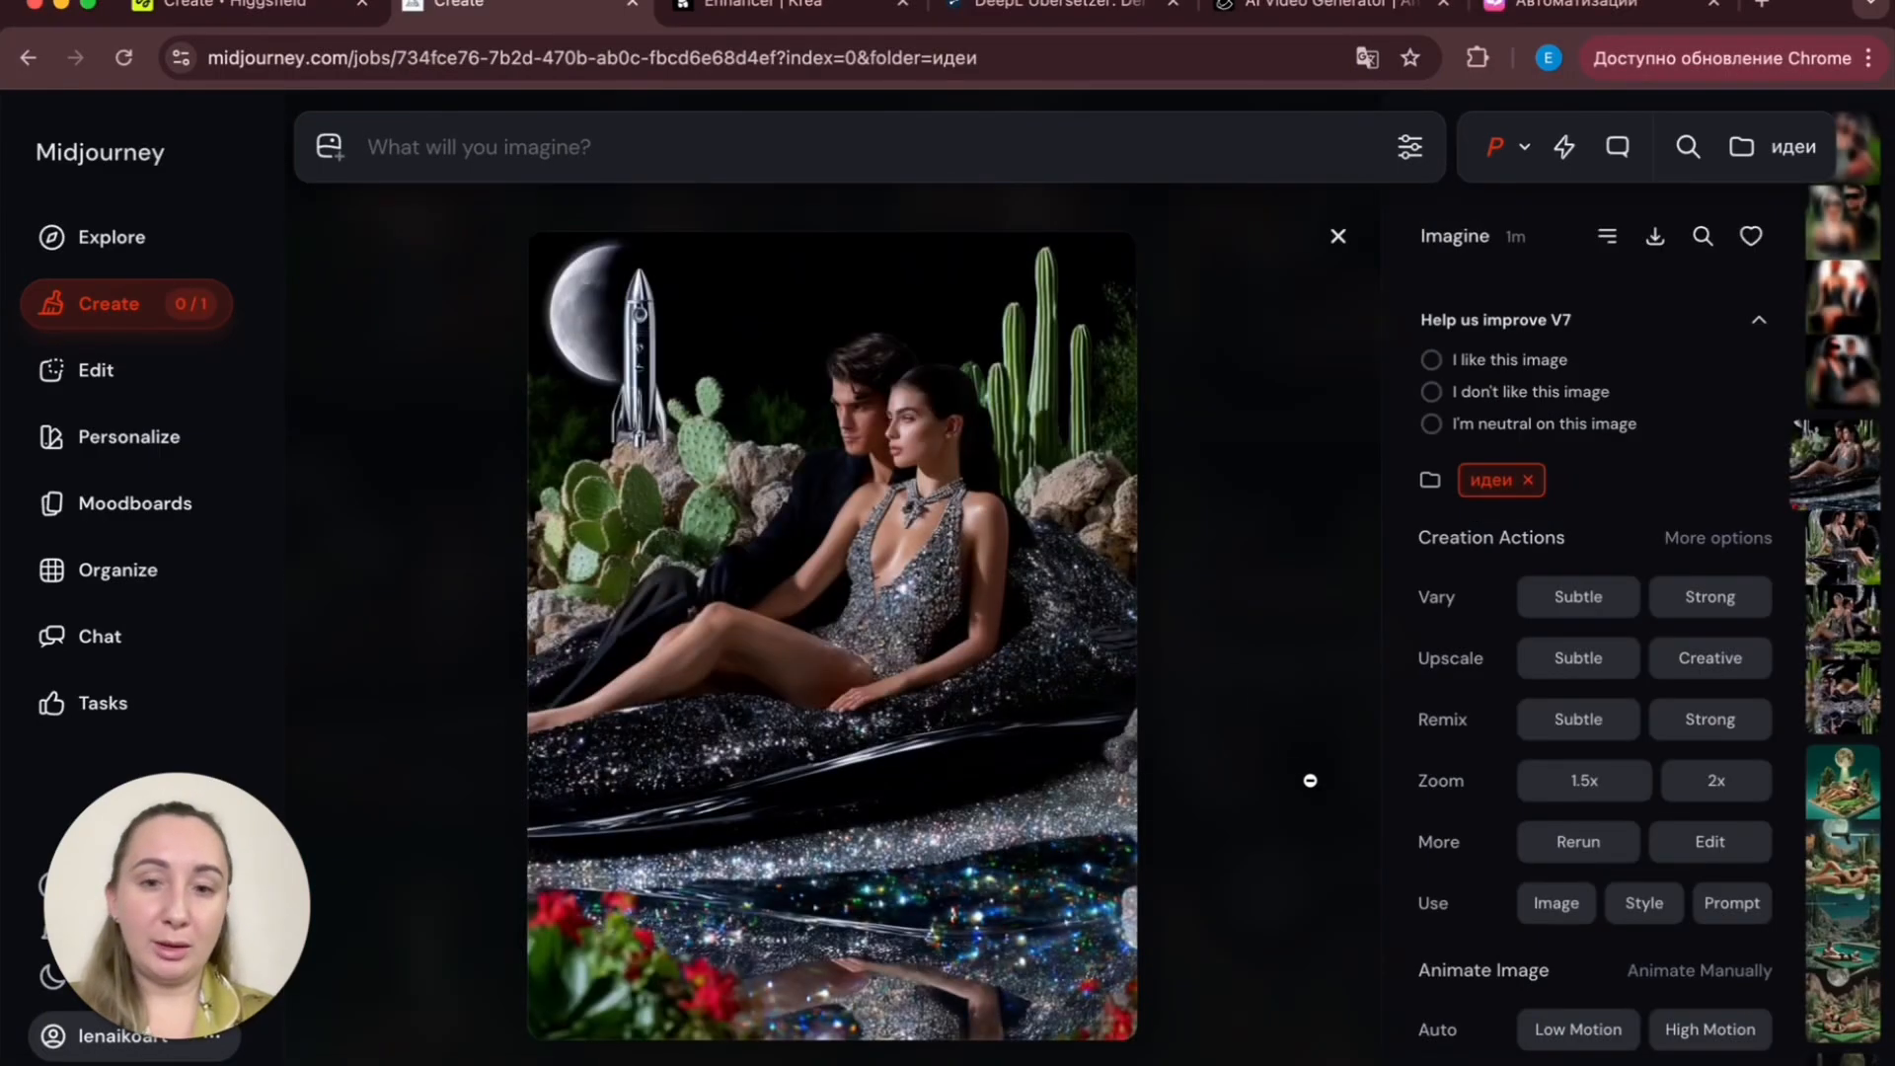
{"action": "key", "text": "Right"}
{"action": "key", "text": "Right"}
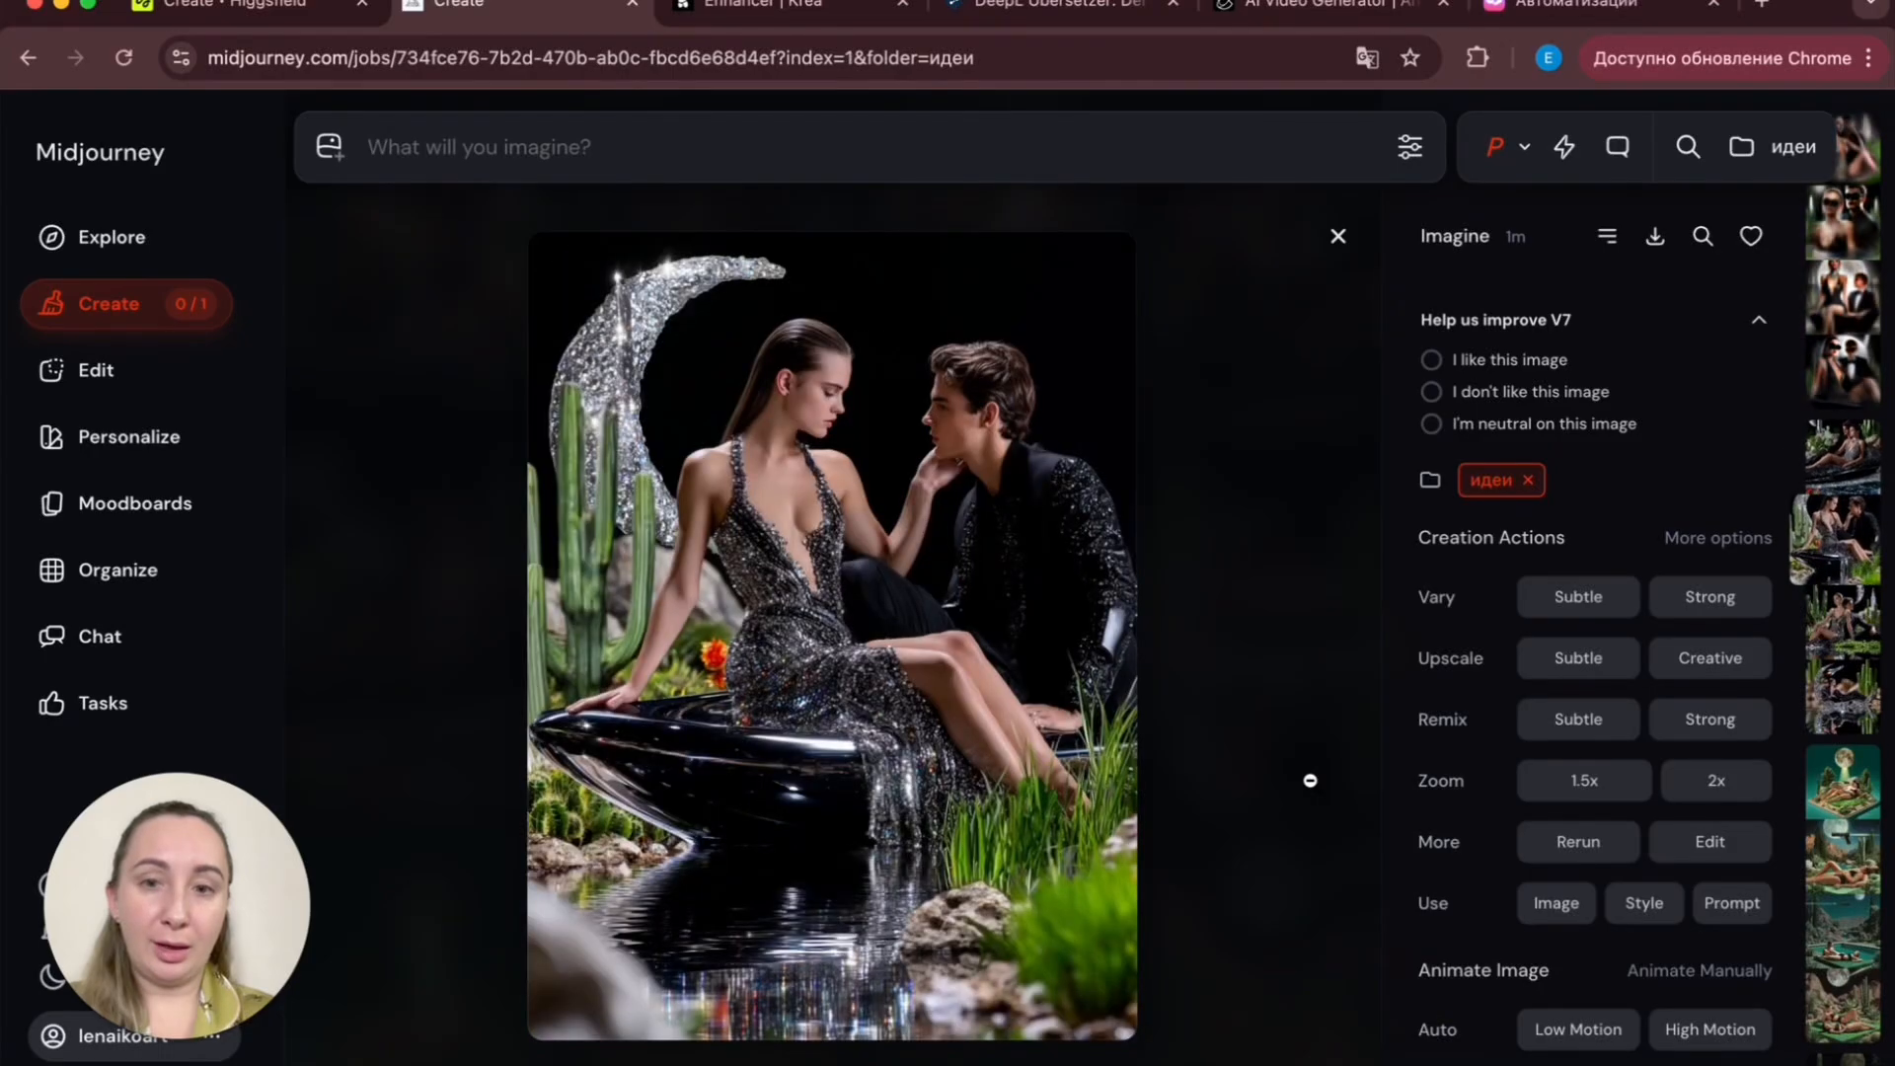
{"action": "key", "text": "Right"}
{"action": "key", "text": "Escape"}
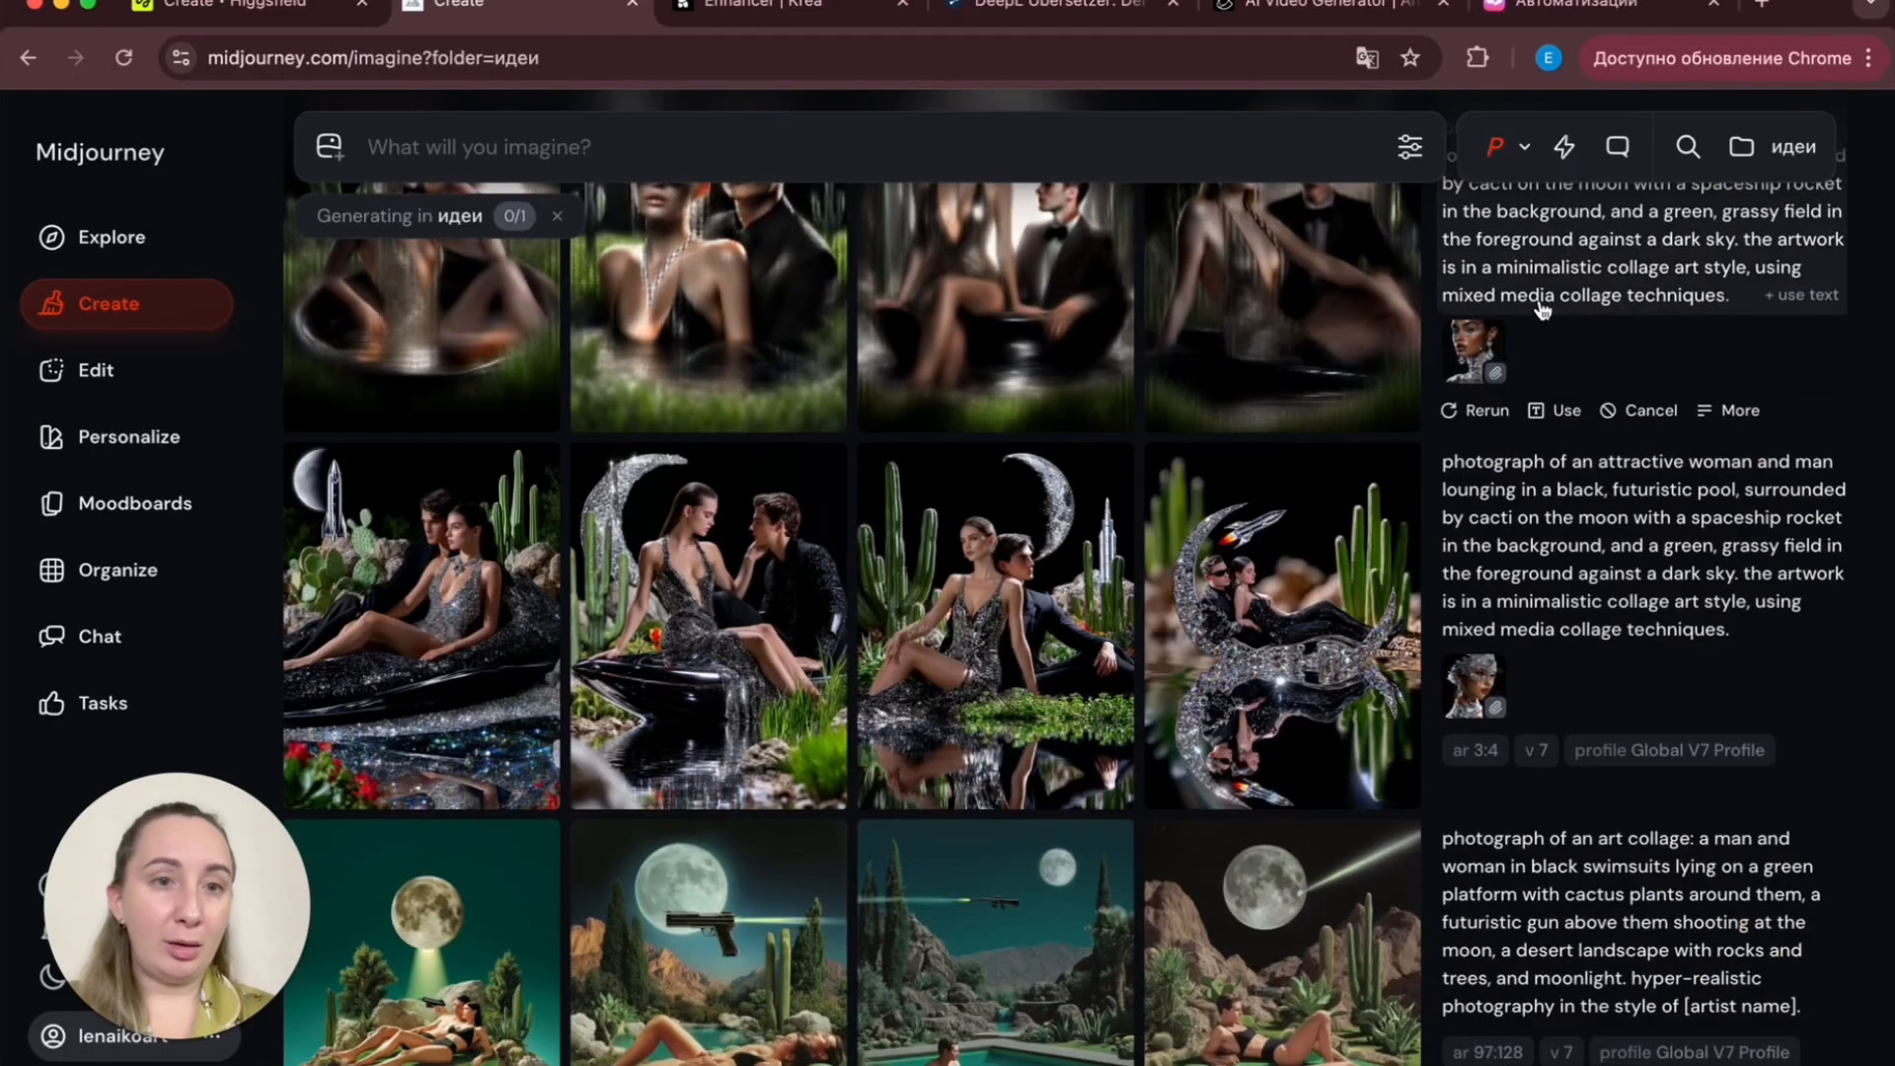
- Turn off personalization and regenerate the silver-mask-referenced moon-pool prompt without the --profile parameter
{"action": "left_click", "coordinate": [1496, 147]}
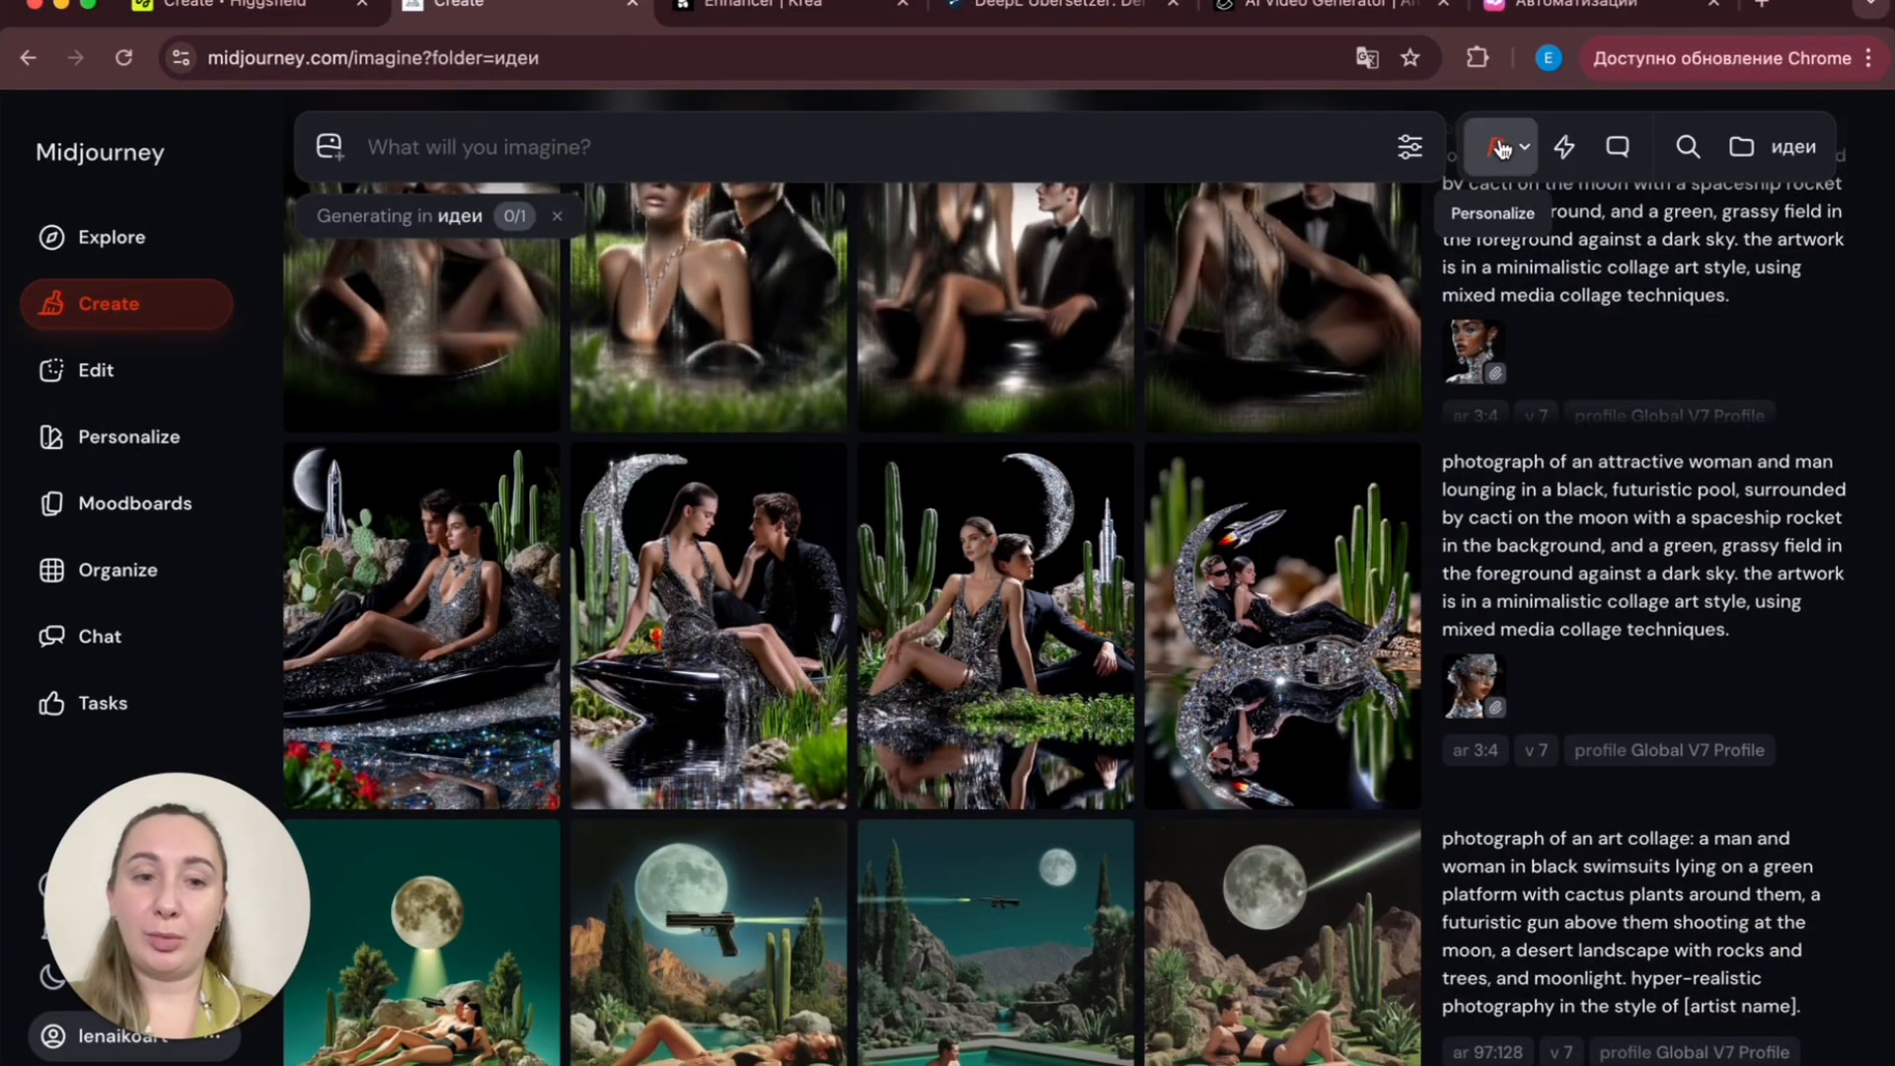
{"action": "left_click", "coordinate": [1557, 787]}
{"action": "left_click_drag", "start_coordinate": [819, 244], "coordinate": [650, 243]}
{"action": "key", "text": "BackSpace"}
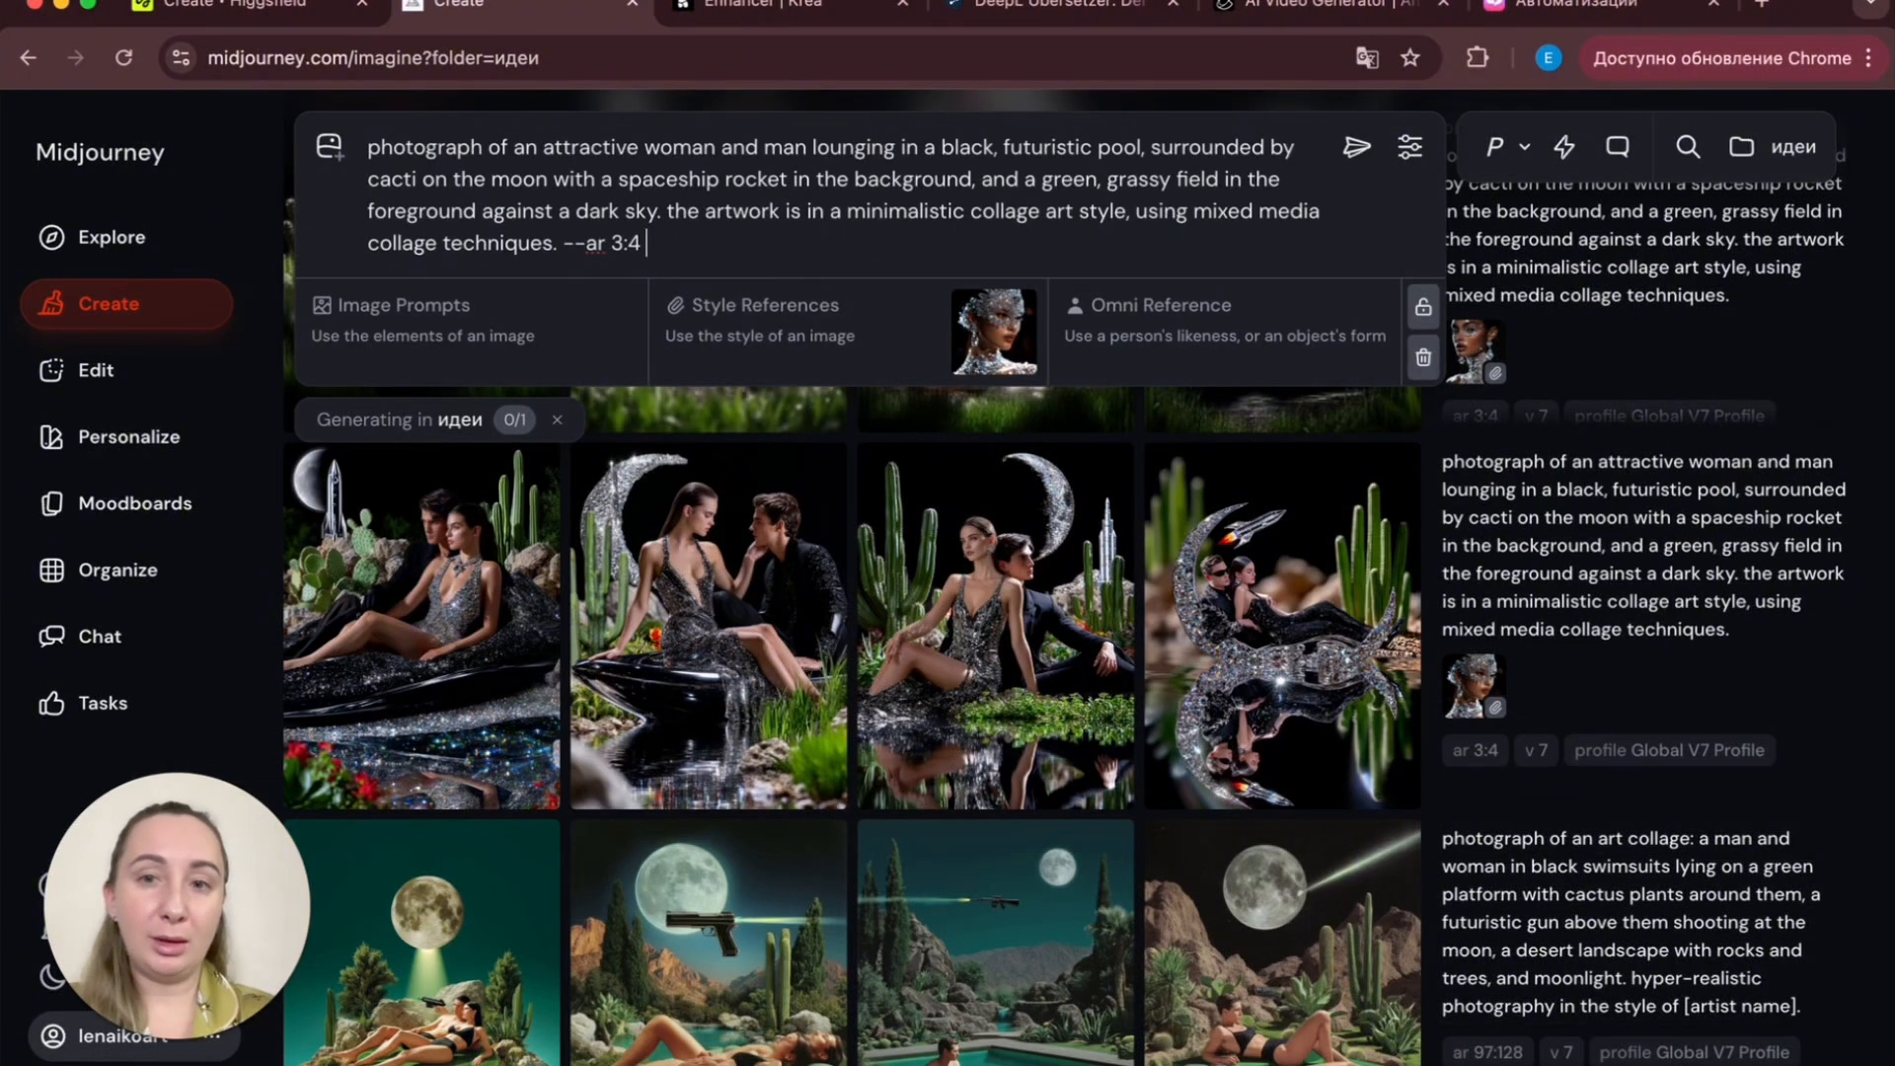
{"action": "key", "text": "Return"}
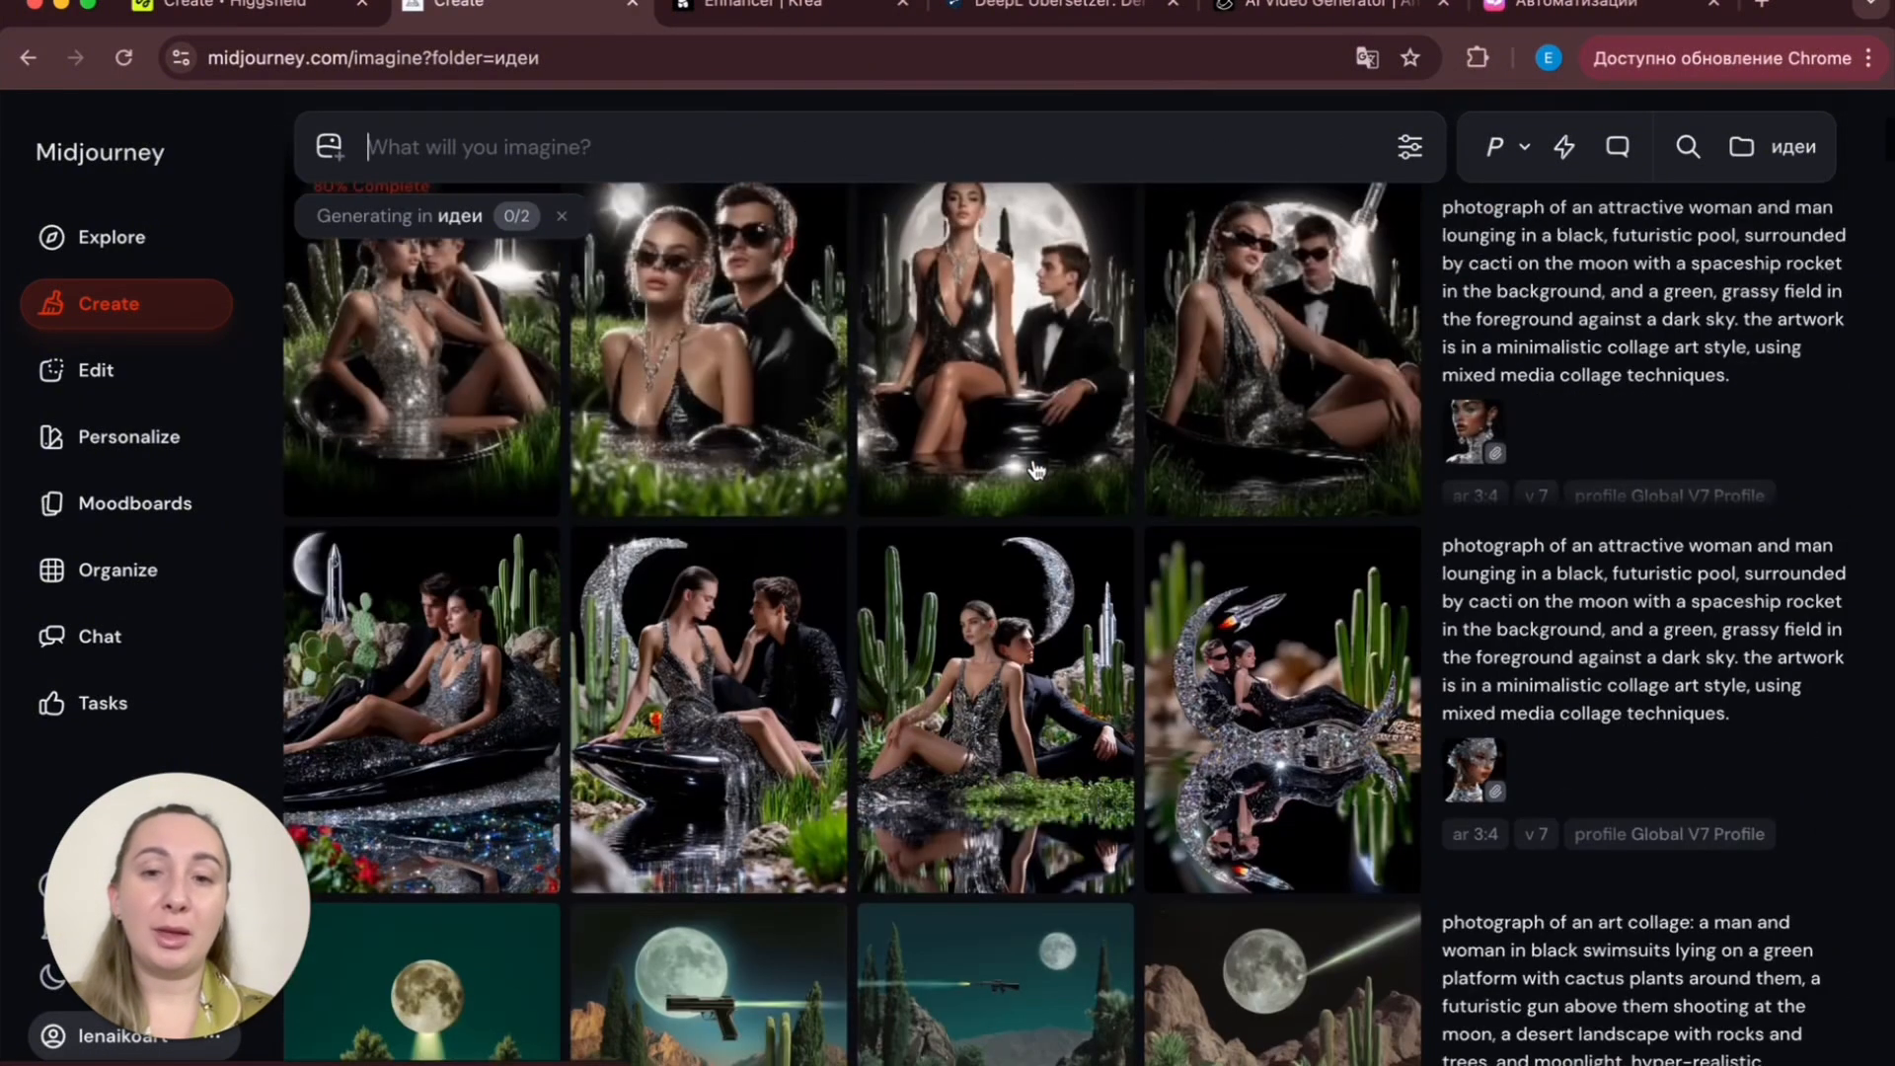
- Add the crystal-adorned woman's portrait as a style reference in the prompt bar
{"action": "scroll", "coordinate": [1036, 470], "scroll_direction": "up", "scroll_amount": 1}
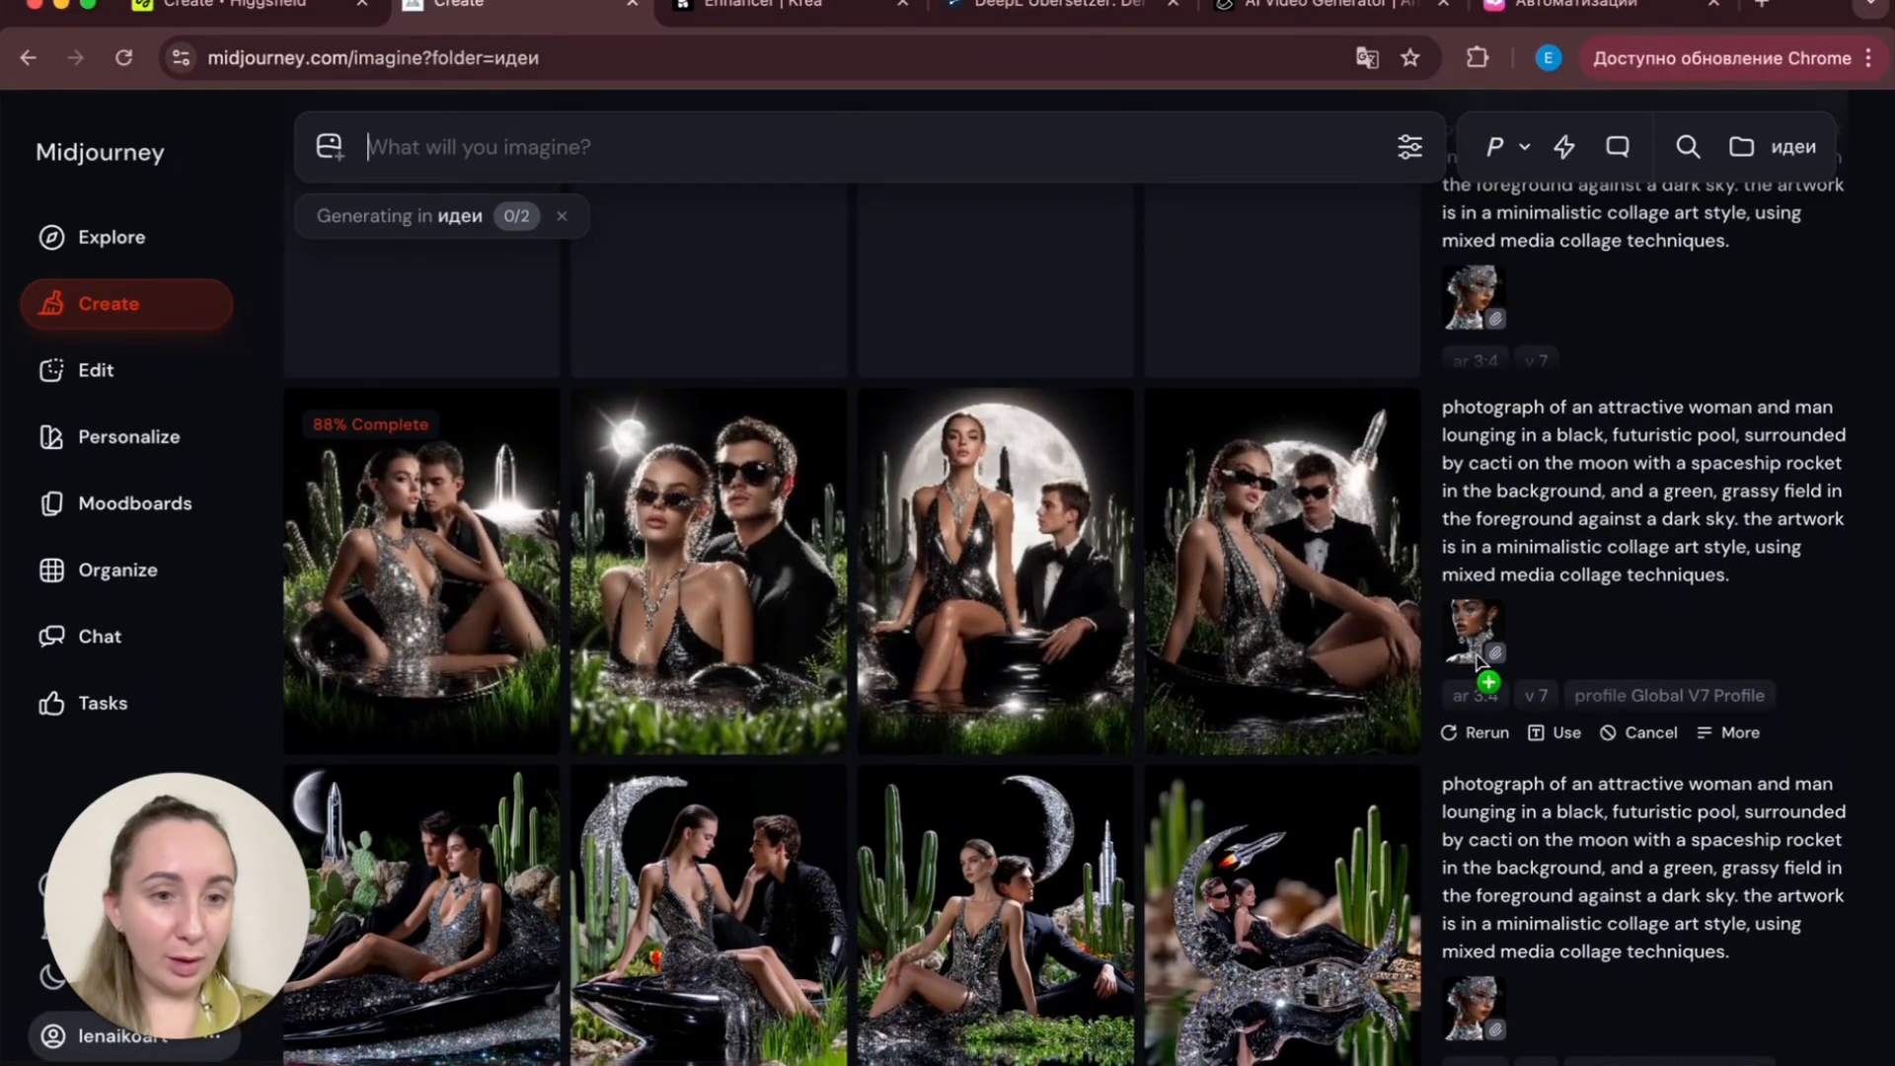
{"action": "left_click_drag", "start_coordinate": [1478, 641], "coordinate": [1007, 237]}
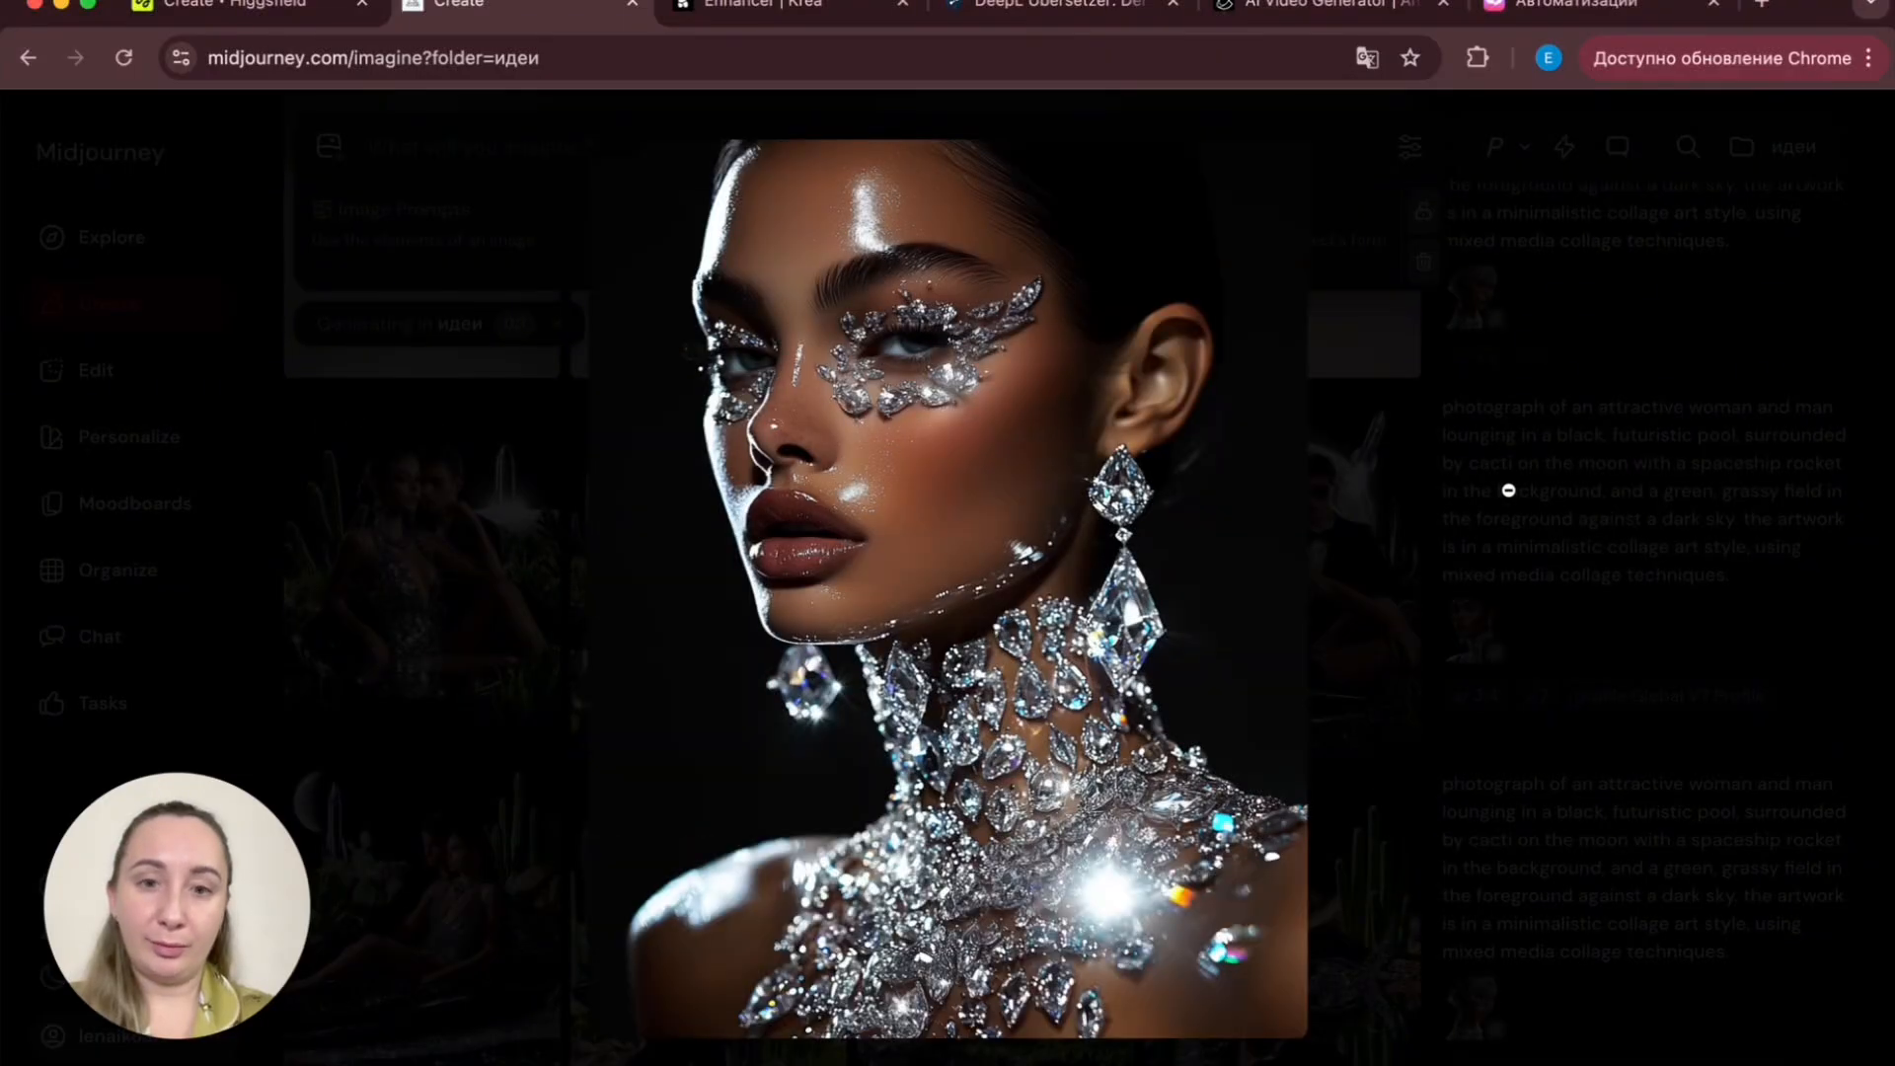
{"action": "left_click", "coordinate": [1508, 490]}
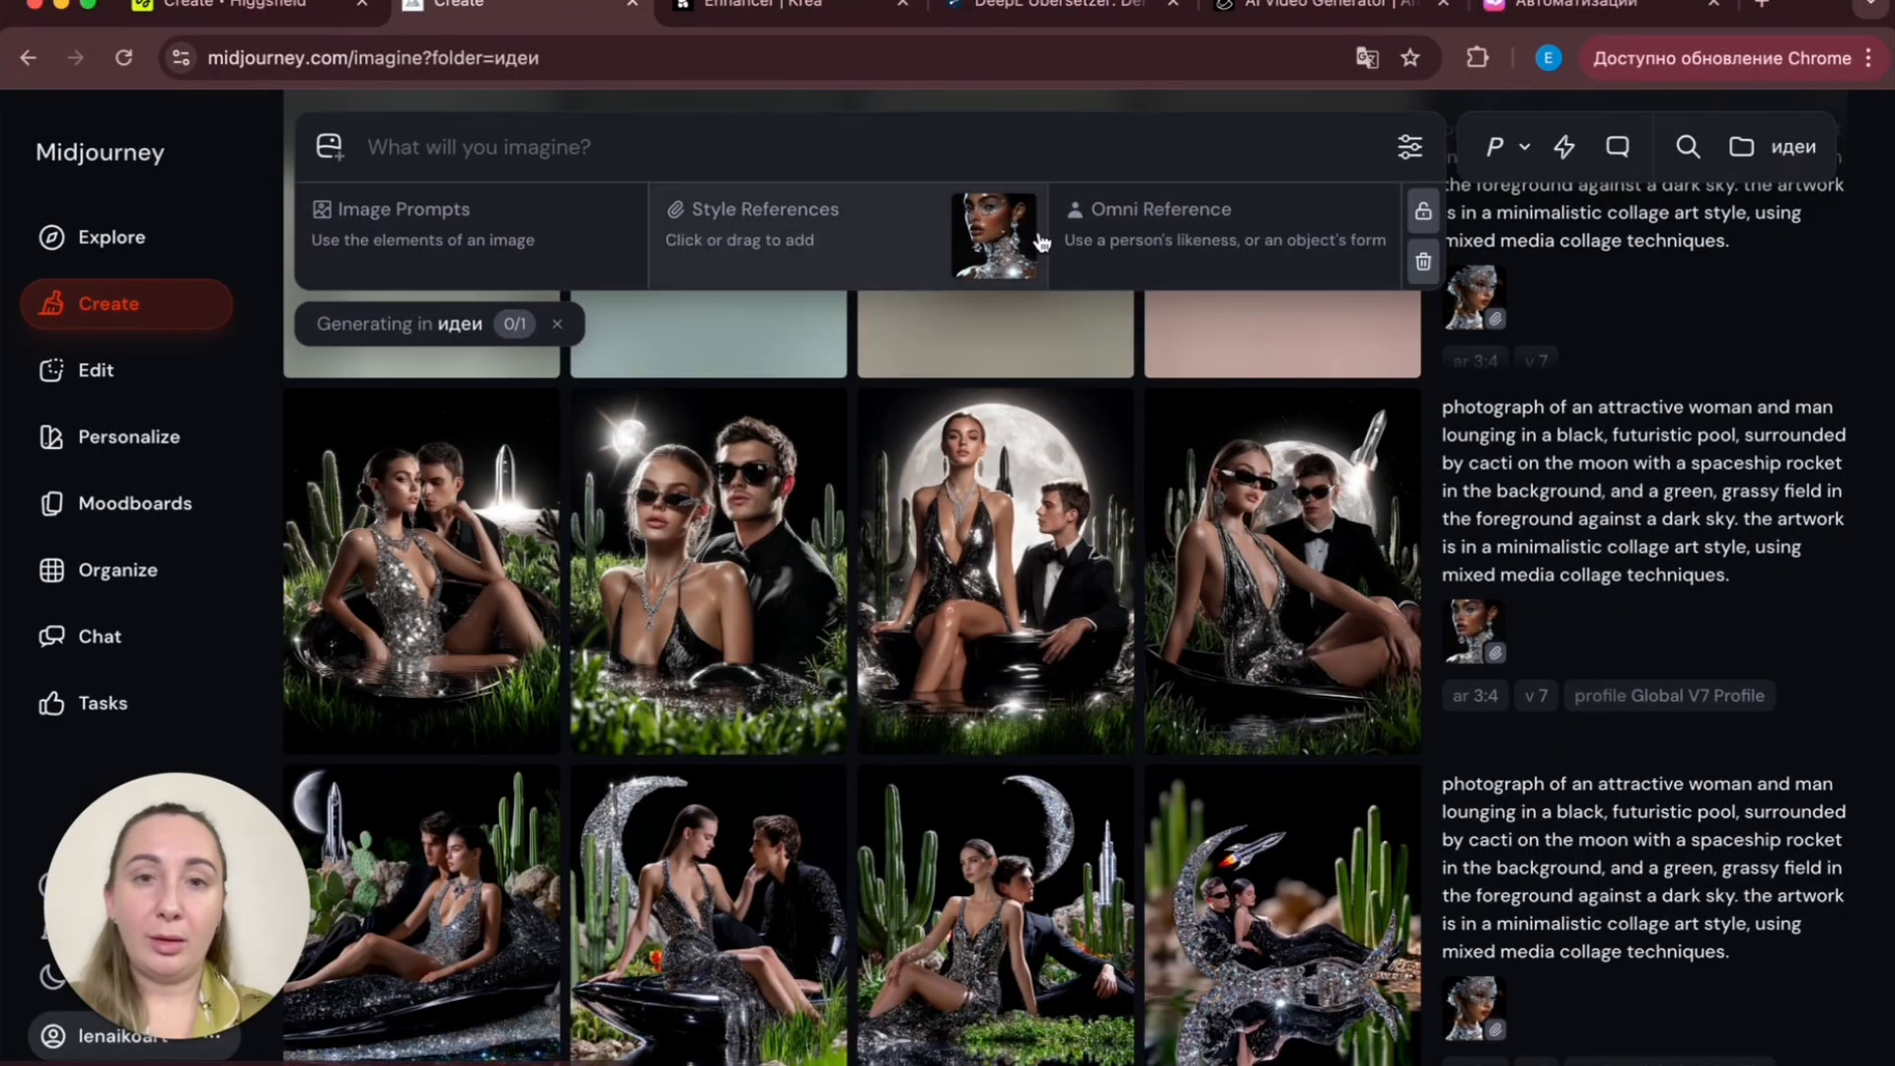
- Open the crystal-styled moon-pool images full size, step through them and close the viewer
{"action": "left_click", "coordinate": [457, 595]}
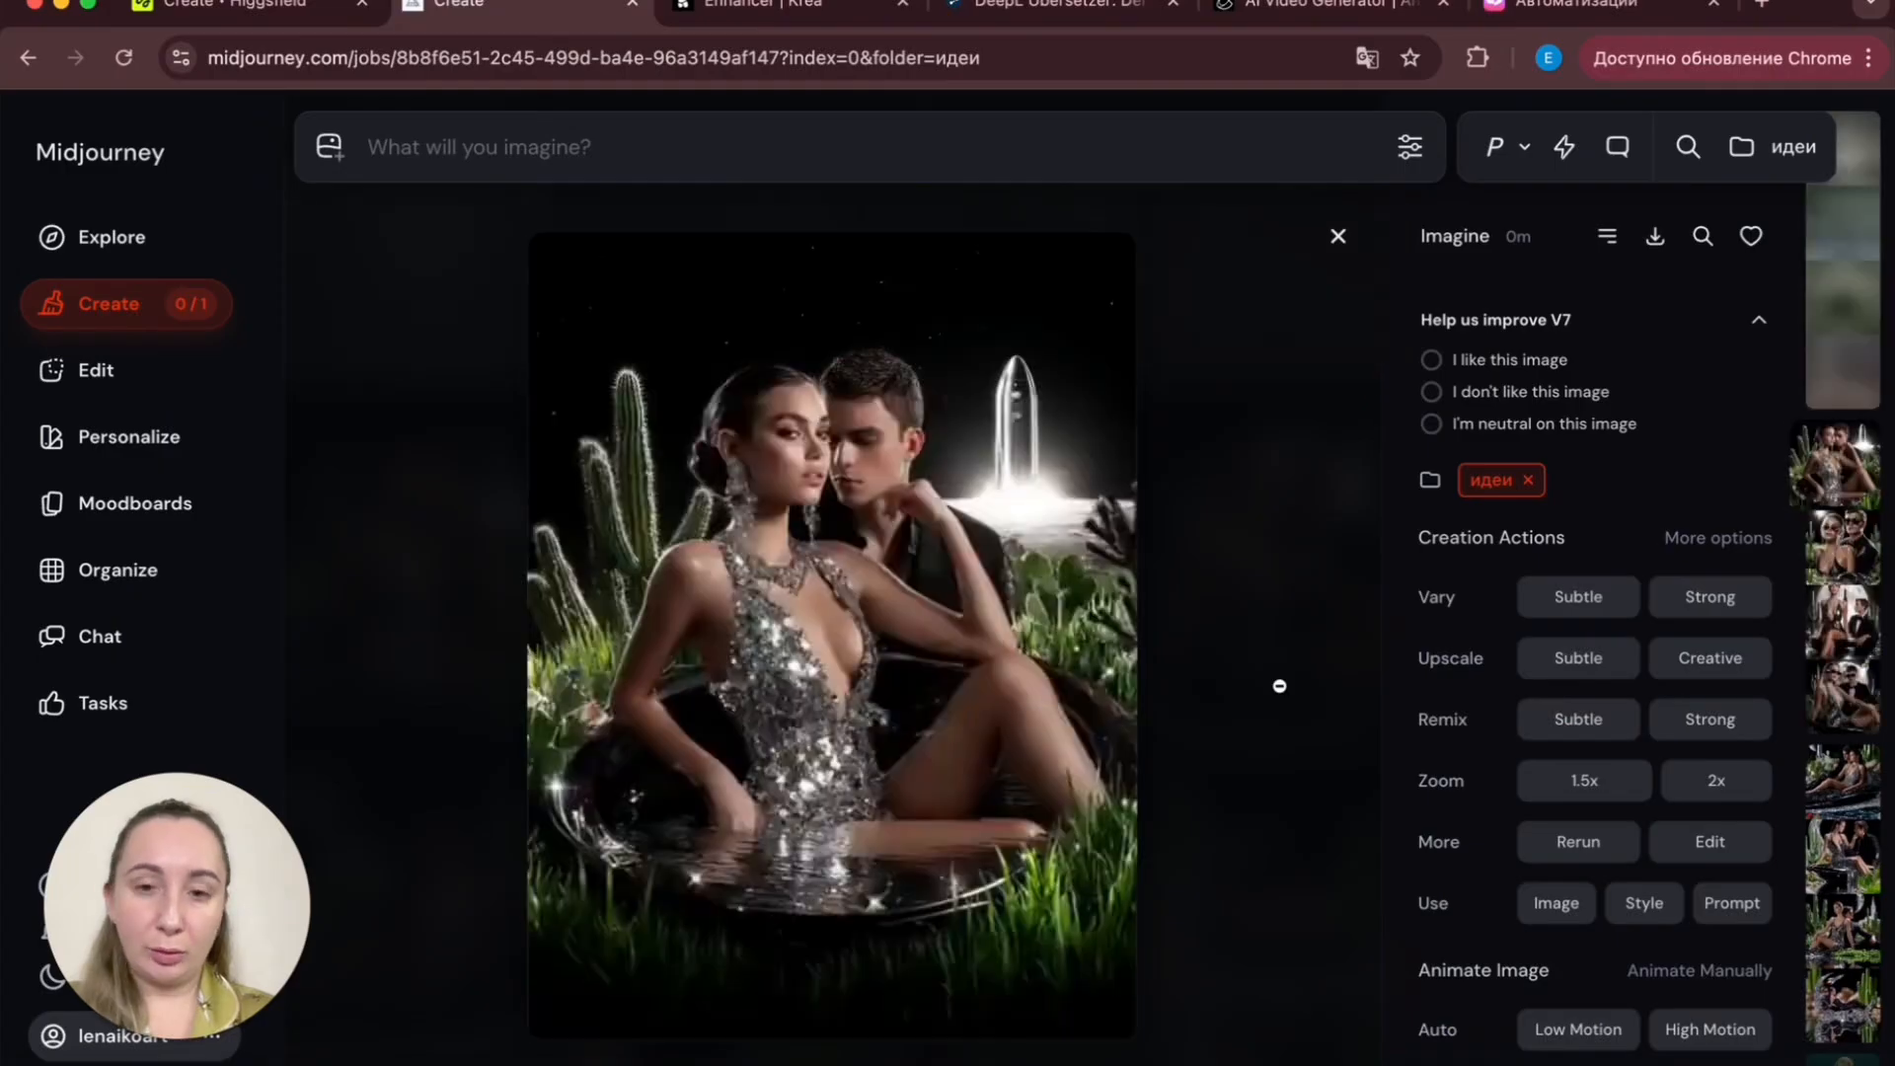
{"action": "scroll", "coordinate": [1241, 786], "scroll_direction": "down", "scroll_amount": 1}
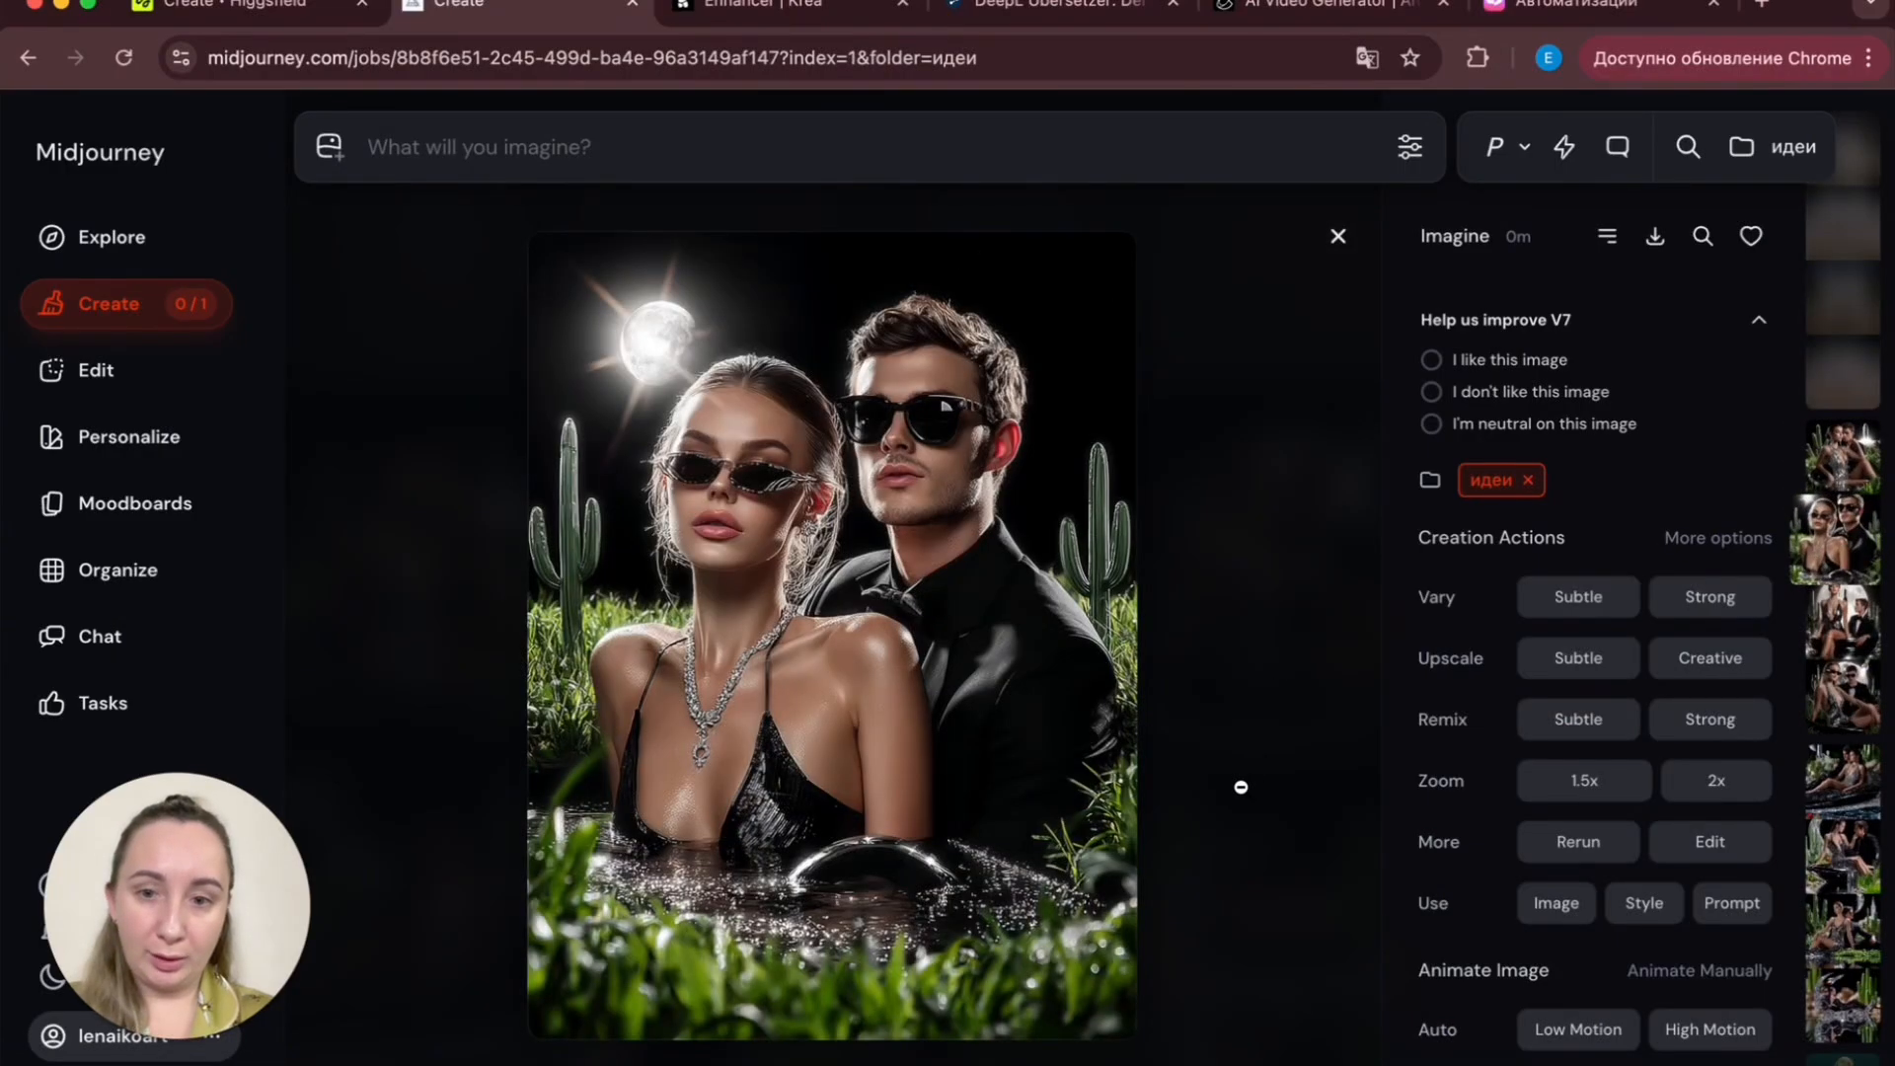
{"action": "scroll", "coordinate": [1241, 786], "scroll_direction": "down", "scroll_amount": 1}
{"action": "scroll", "coordinate": [1241, 786], "scroll_direction": "down", "scroll_amount": 1}
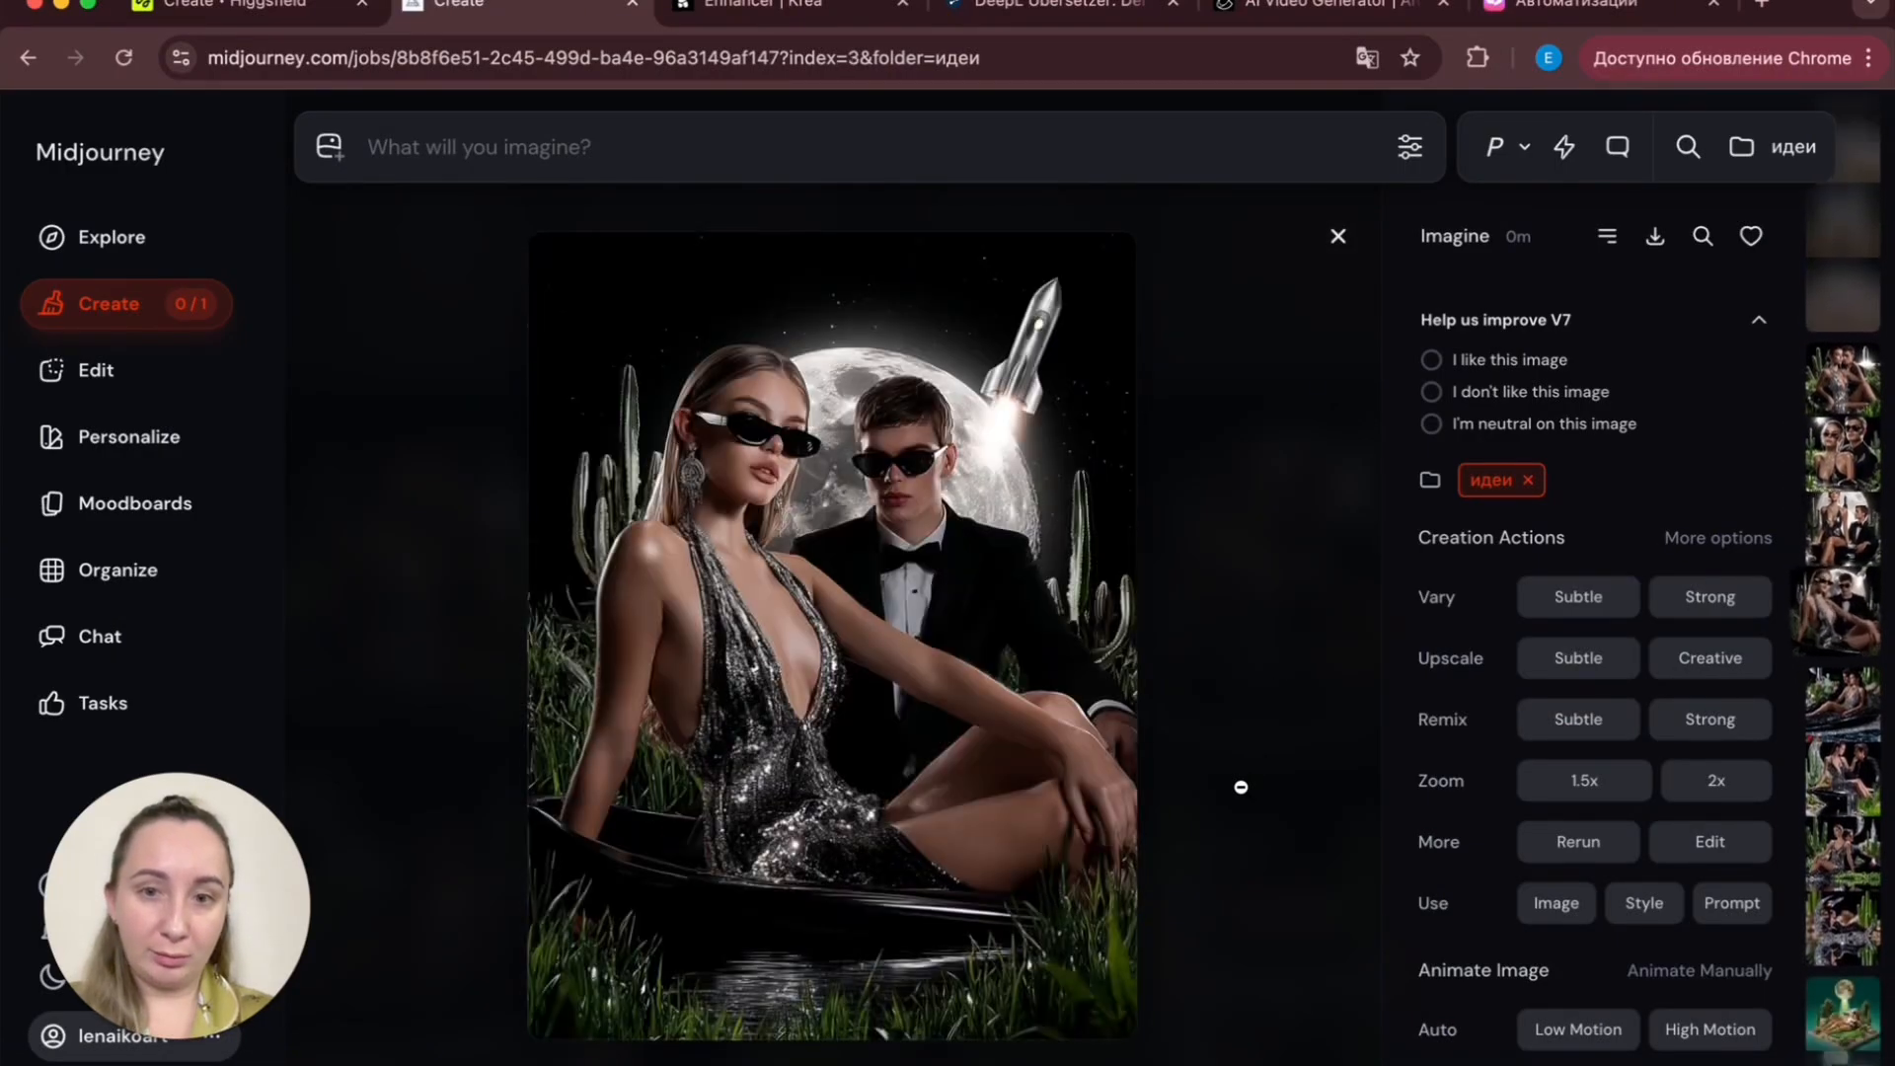
{"action": "key", "text": "Escape"}
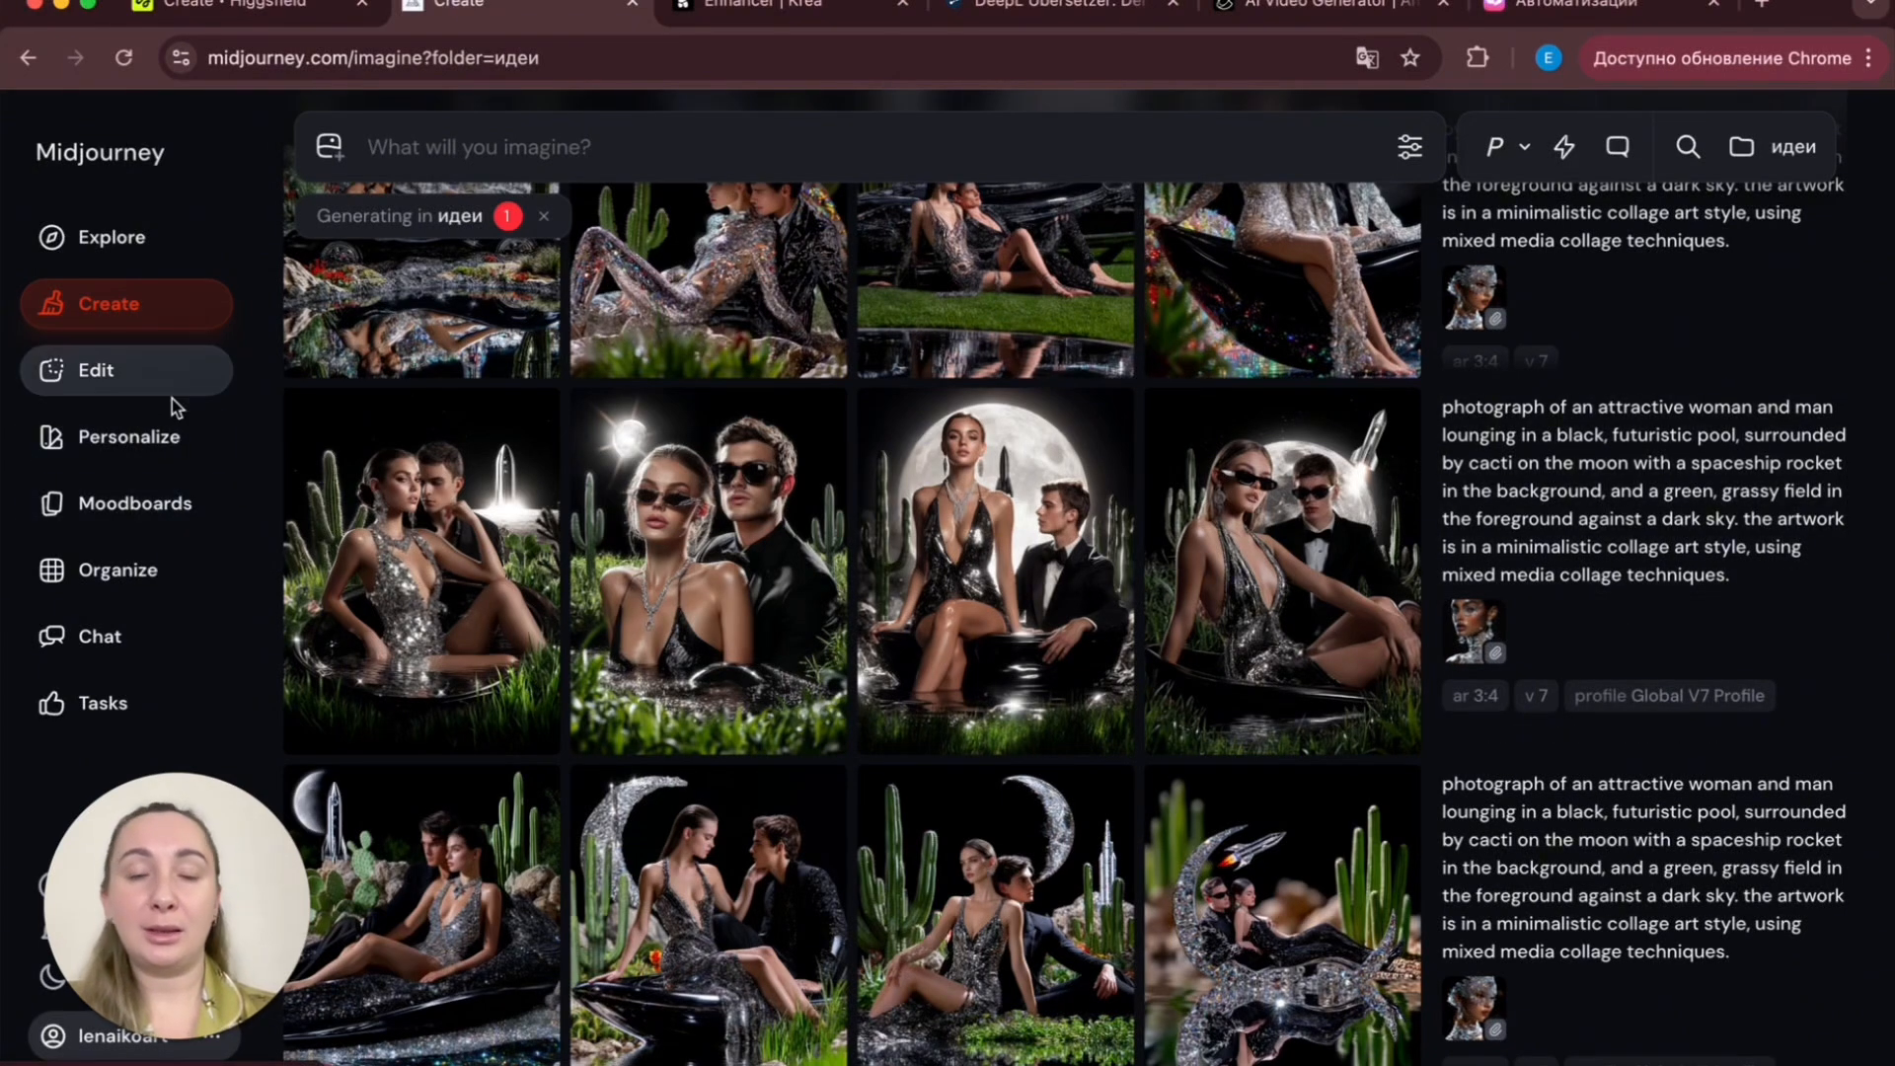
- Open the newest unpersonalized moon-pool images full size and step through them
{"action": "mouse_move", "coordinate": [1049, 666]}
{"action": "scroll", "coordinate": [1049, 666], "scroll_direction": "up", "scroll_amount": 3}
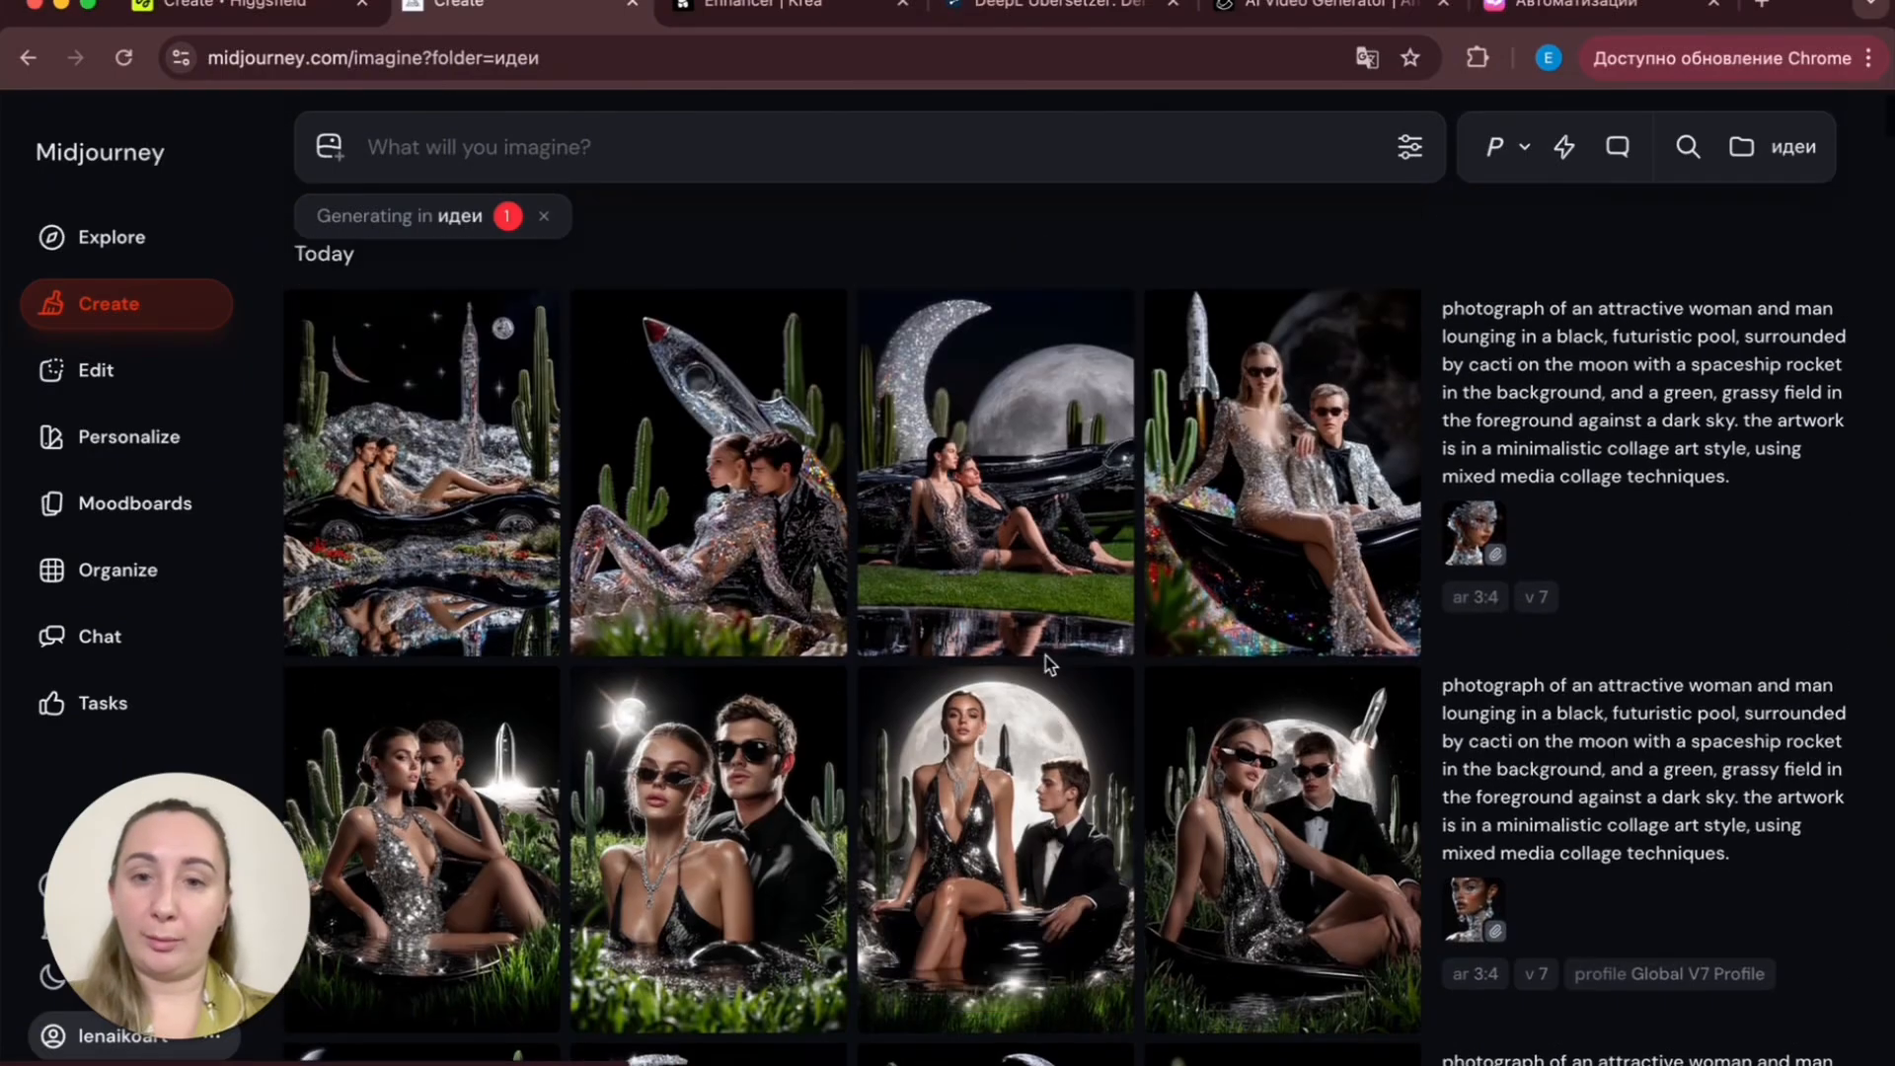
{"action": "mouse_move", "coordinate": [477, 604]}
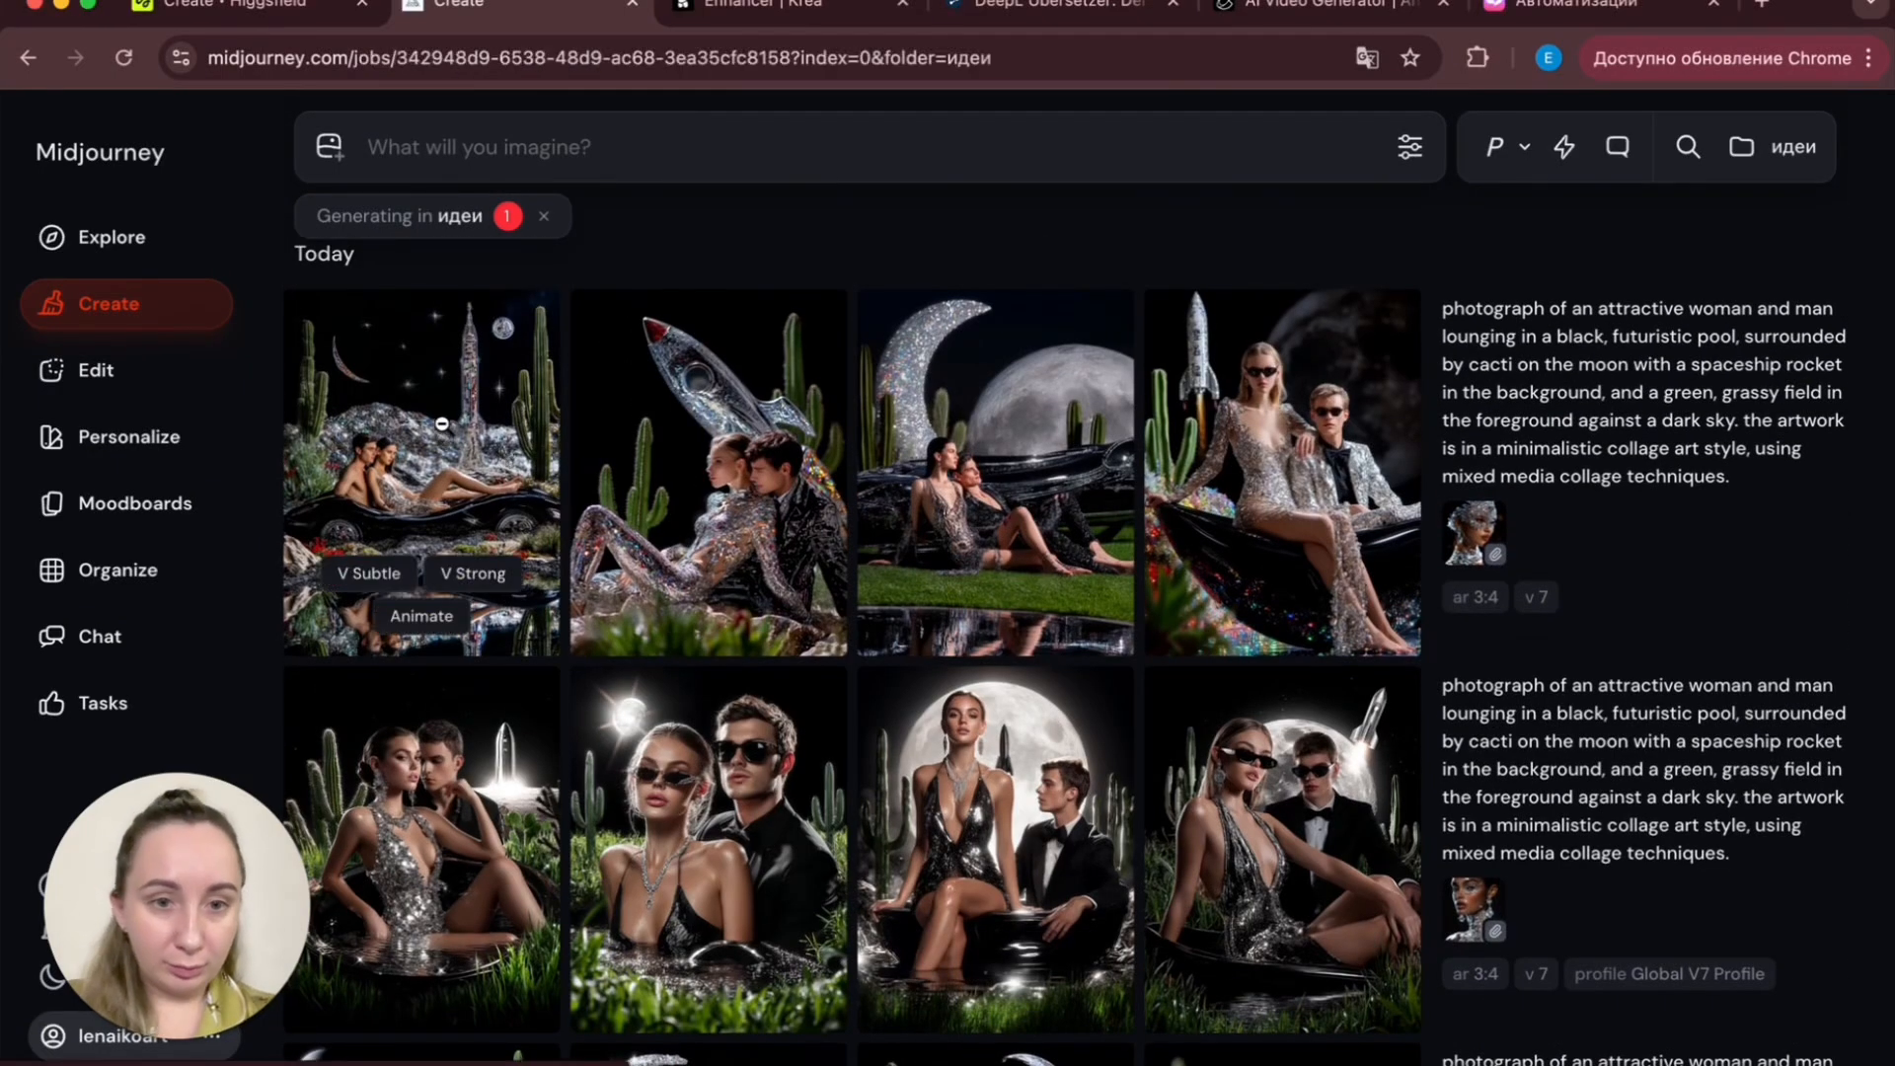
{"action": "left_click", "coordinate": [449, 437]}
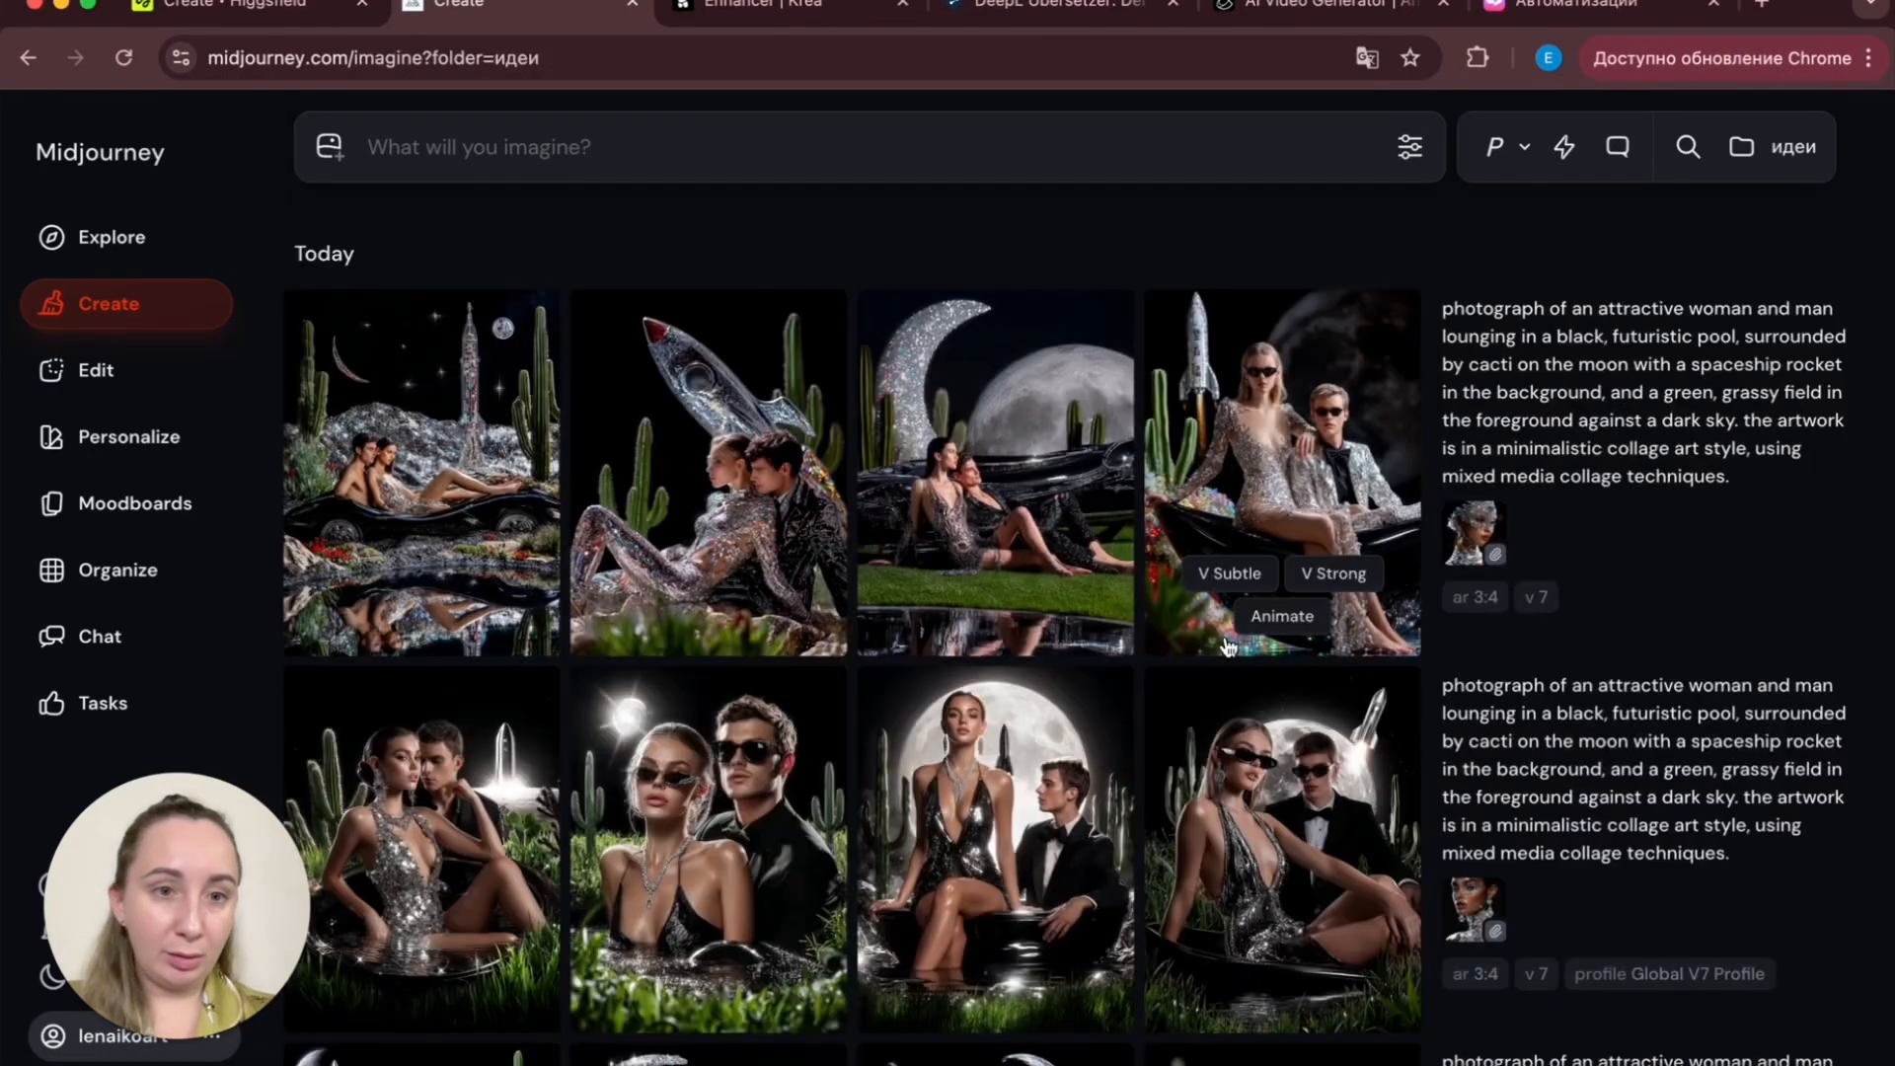
{"action": "left_click", "coordinate": [1225, 629]}
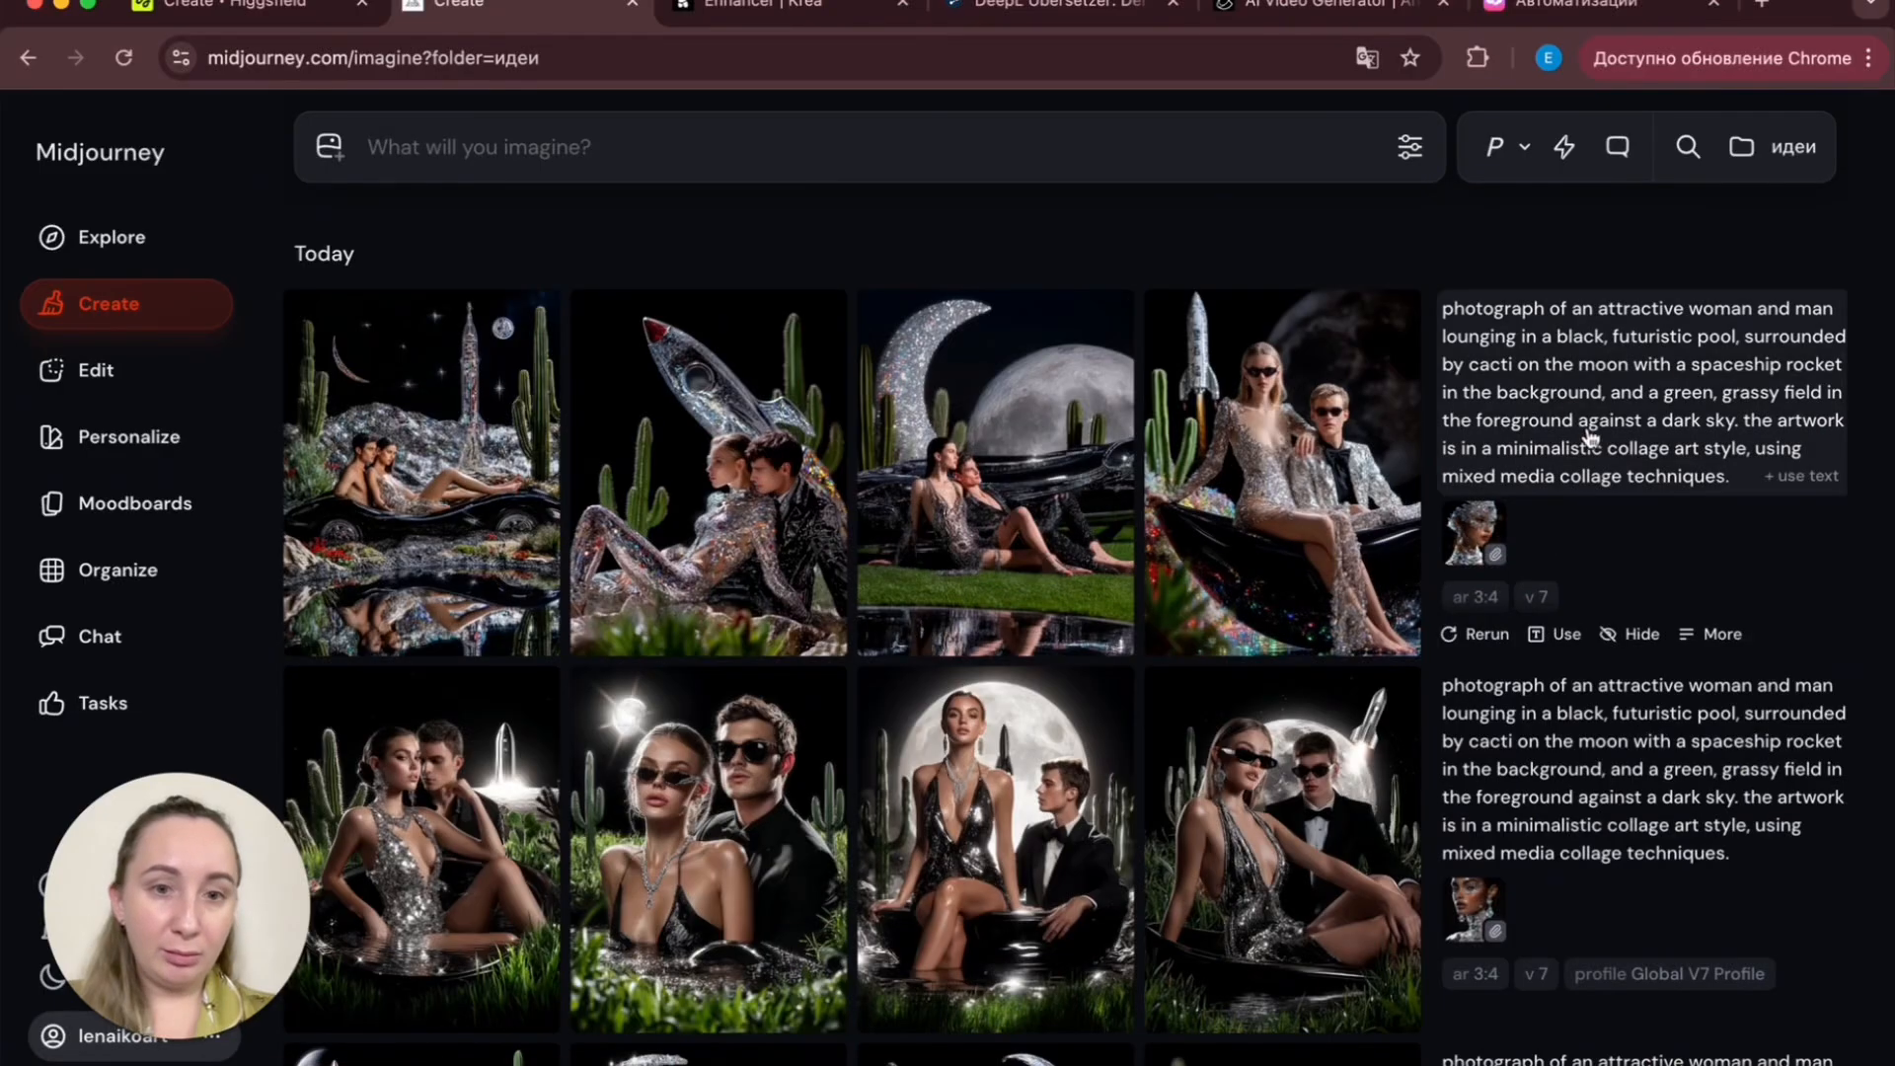
{"action": "mouse_move", "coordinate": [521, 593]}
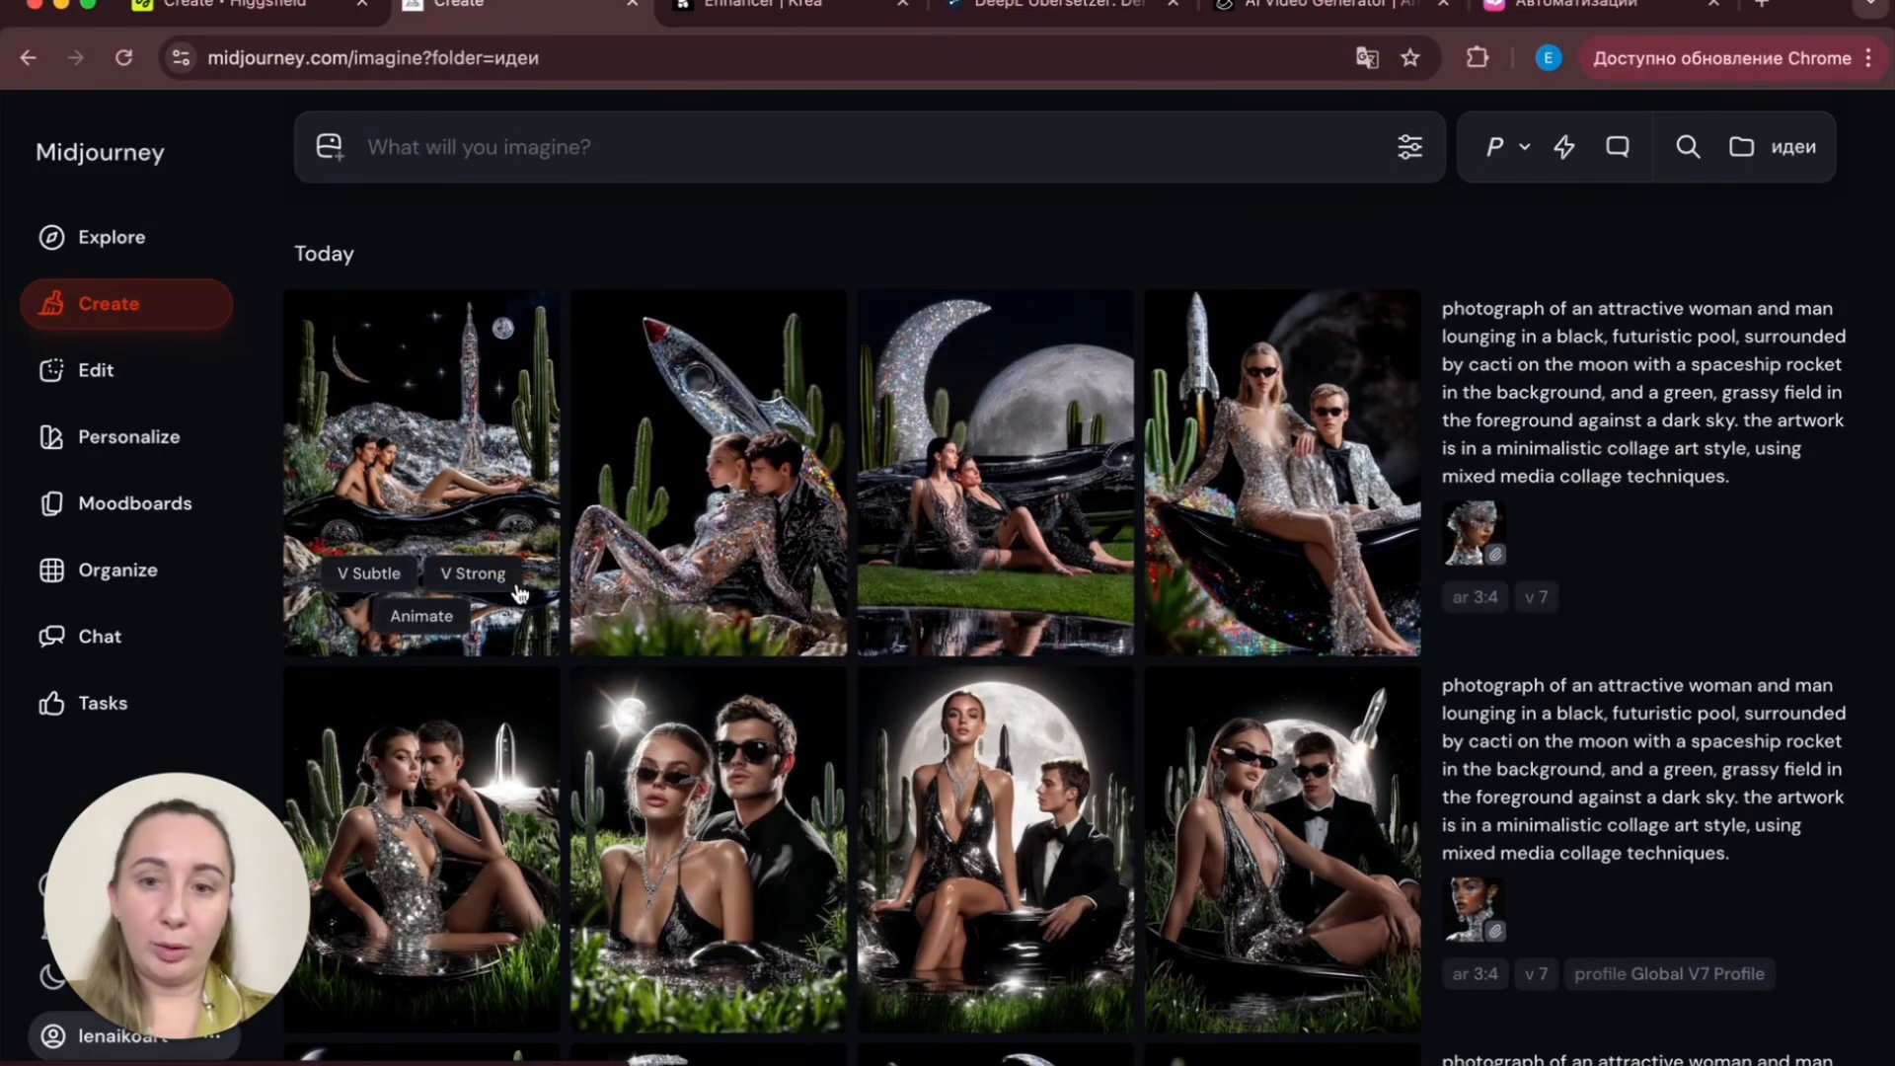
{"action": "left_click", "coordinate": [462, 490]}
{"action": "scroll", "coordinate": [1225, 618], "scroll_direction": "down", "scroll_amount": 1}
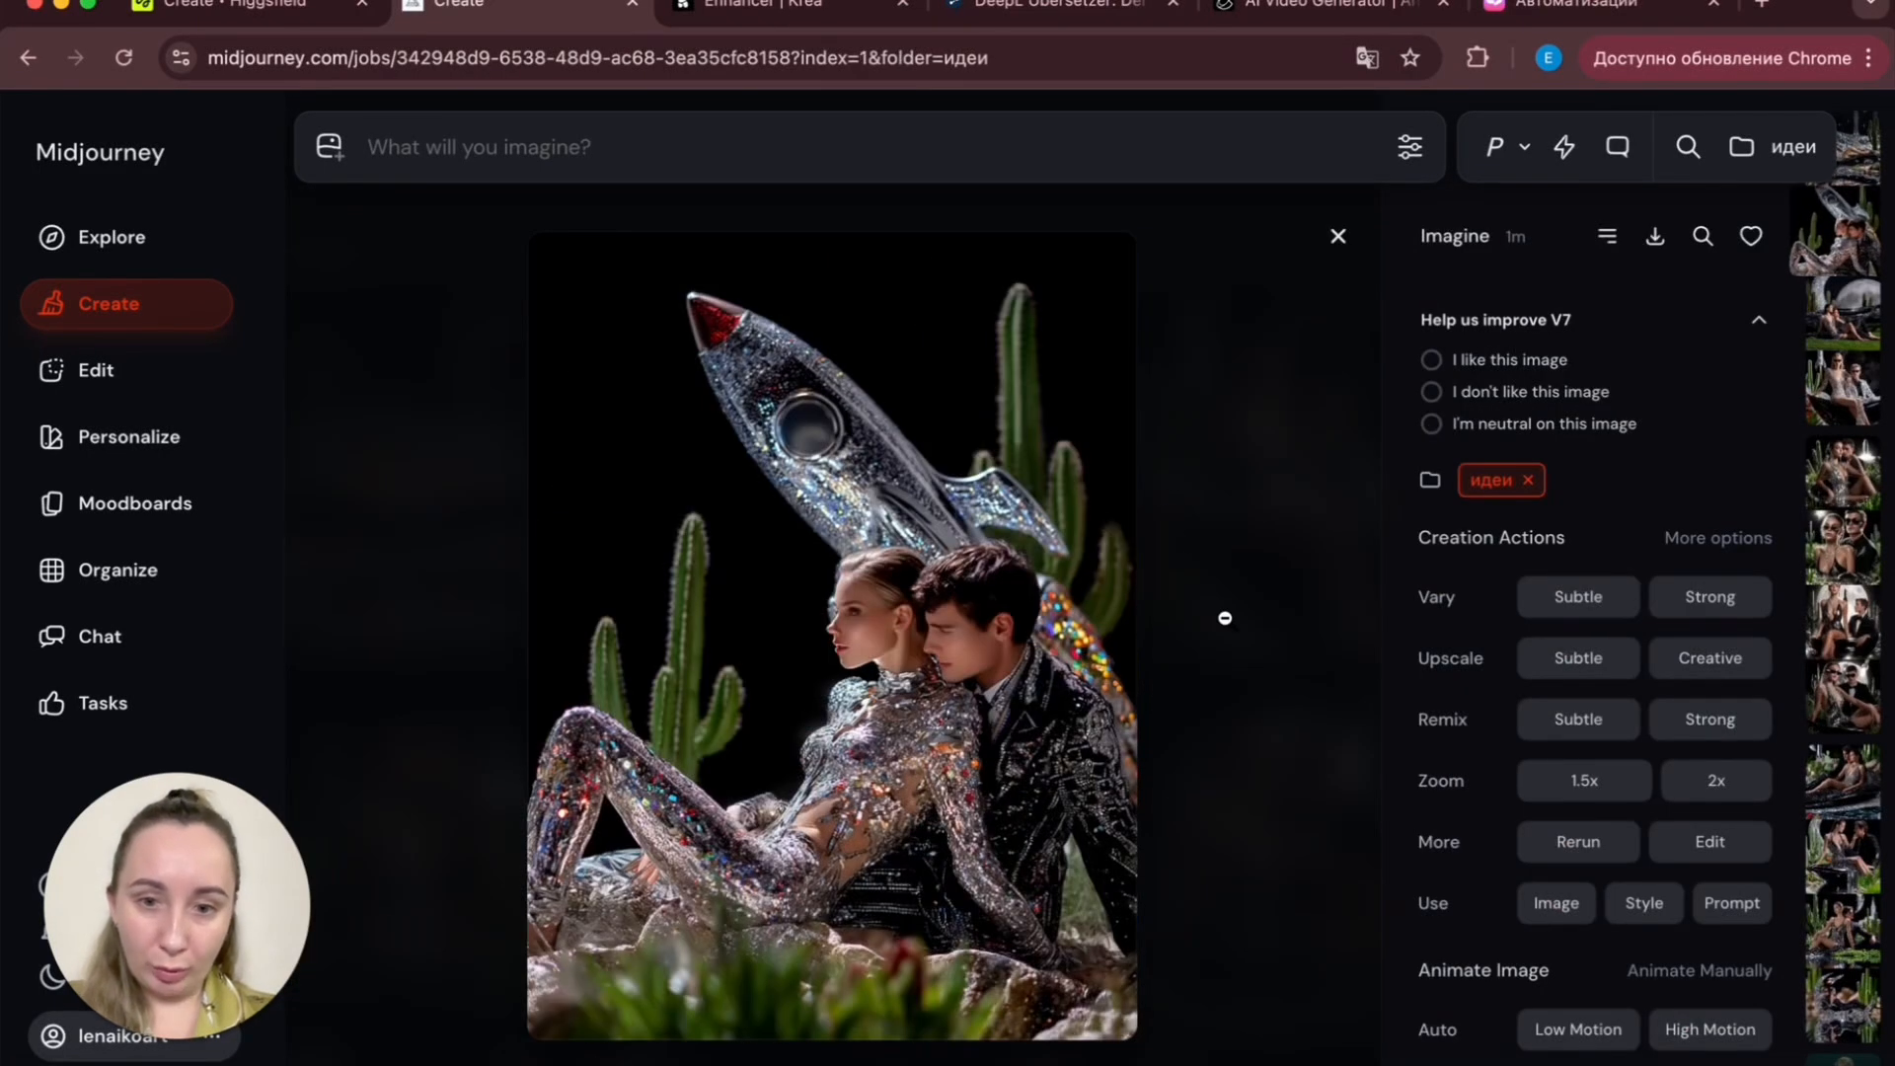
{"action": "scroll", "coordinate": [1225, 618], "scroll_direction": "down", "scroll_amount": 1}
{"action": "scroll", "coordinate": [1225, 618], "scroll_direction": "down", "scroll_amount": 1}
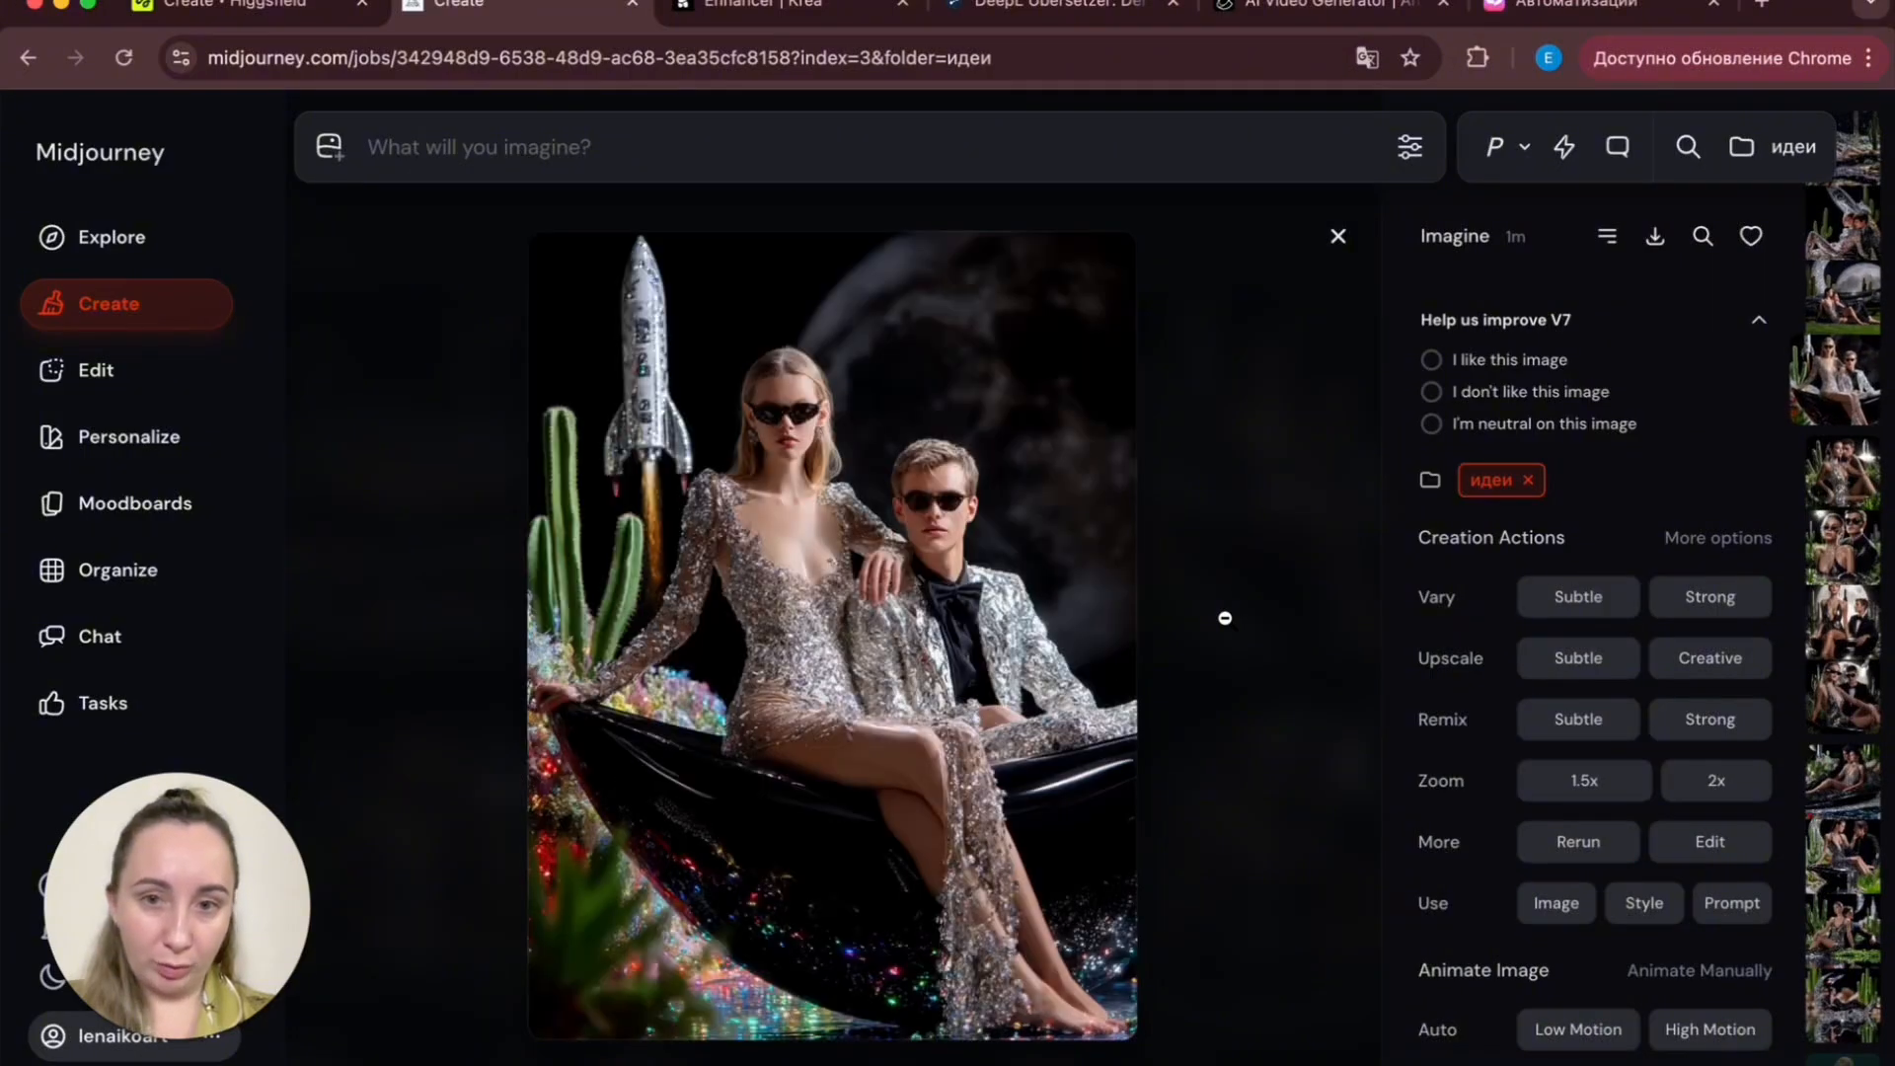
{"action": "left_click", "coordinate": [1230, 573]}
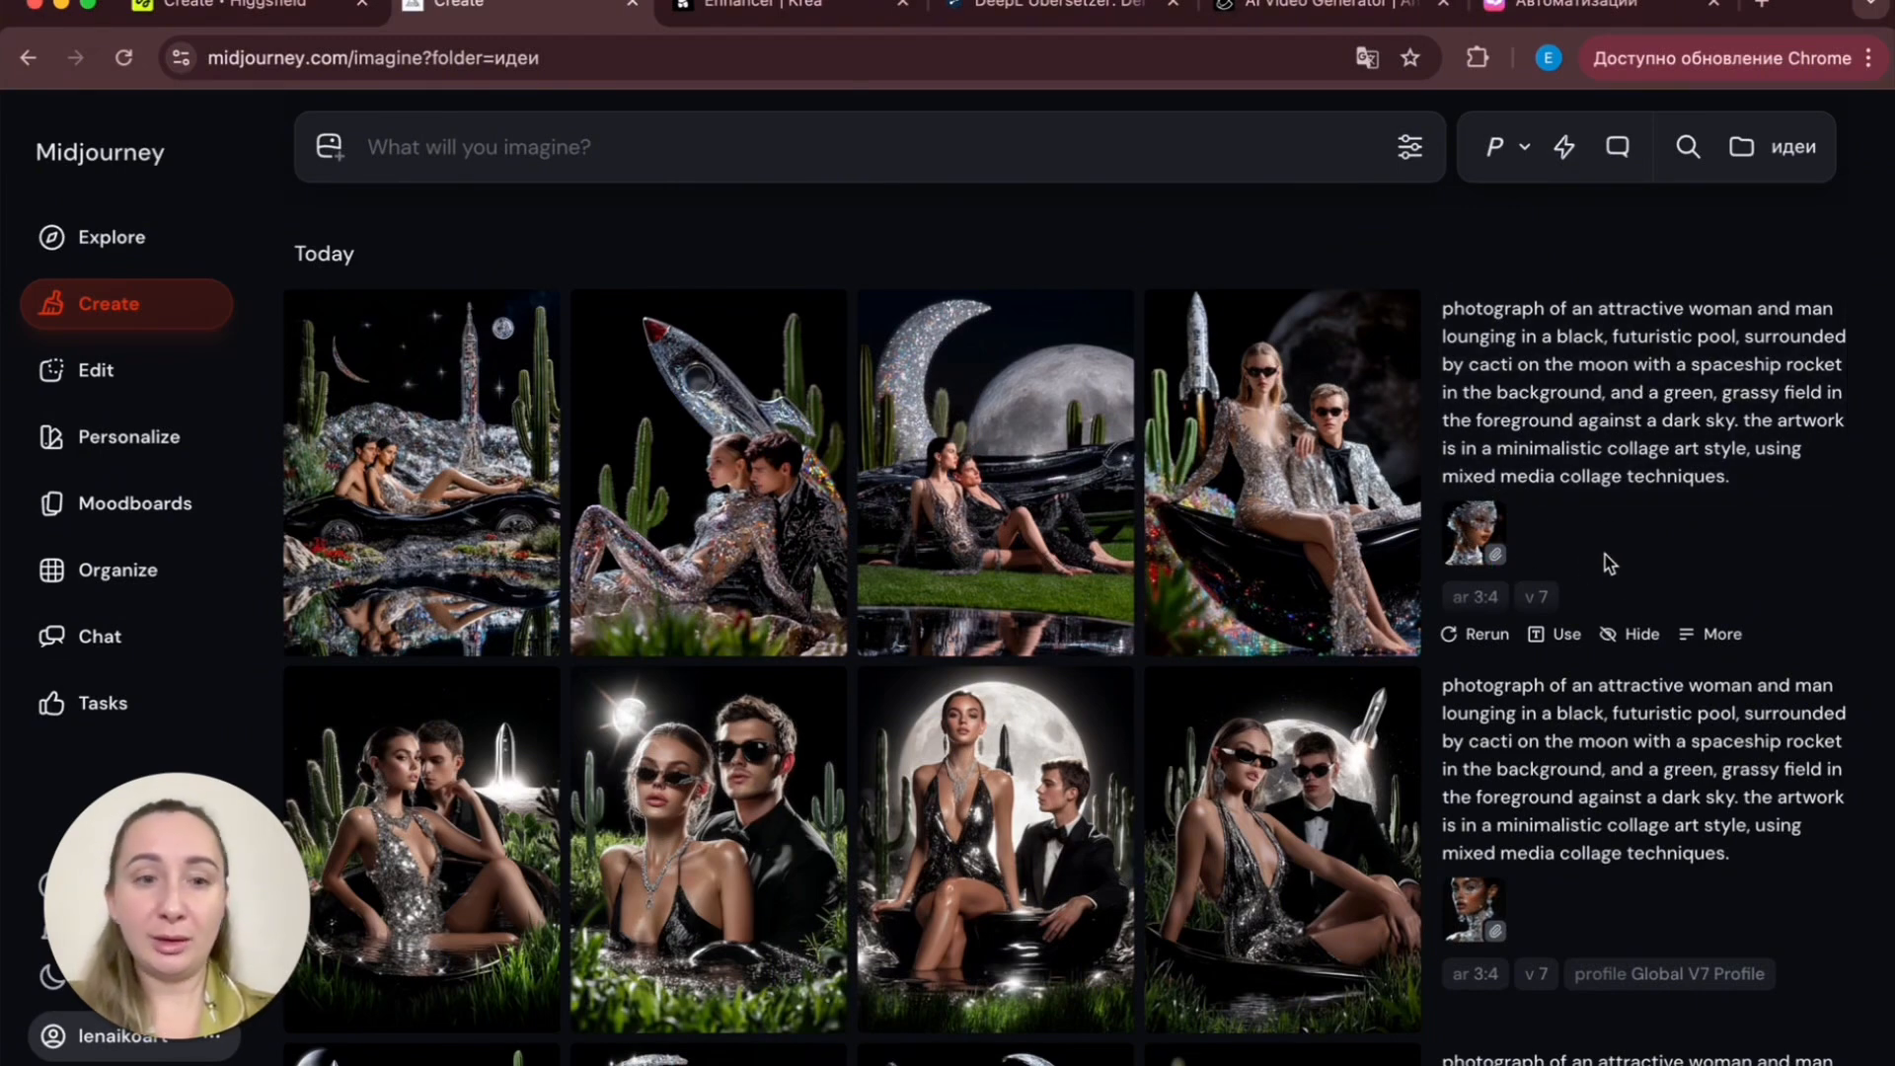
- Reuse the silver-mask-referenced 3:4 moon-pool prompt, append --c 10 --exp 50 --w 5, and generate it
{"action": "scroll", "coordinate": [1557, 795], "scroll_direction": "down", "scroll_amount": 5}
{"action": "scroll", "coordinate": [1556, 800], "scroll_direction": "down", "scroll_amount": 2}
{"action": "left_click", "coordinate": [1557, 750]}
{"action": "left_click", "coordinate": [975, 238]}
{"action": "type", "text": "--ar 3:4 --profile xkkqpnk --"}
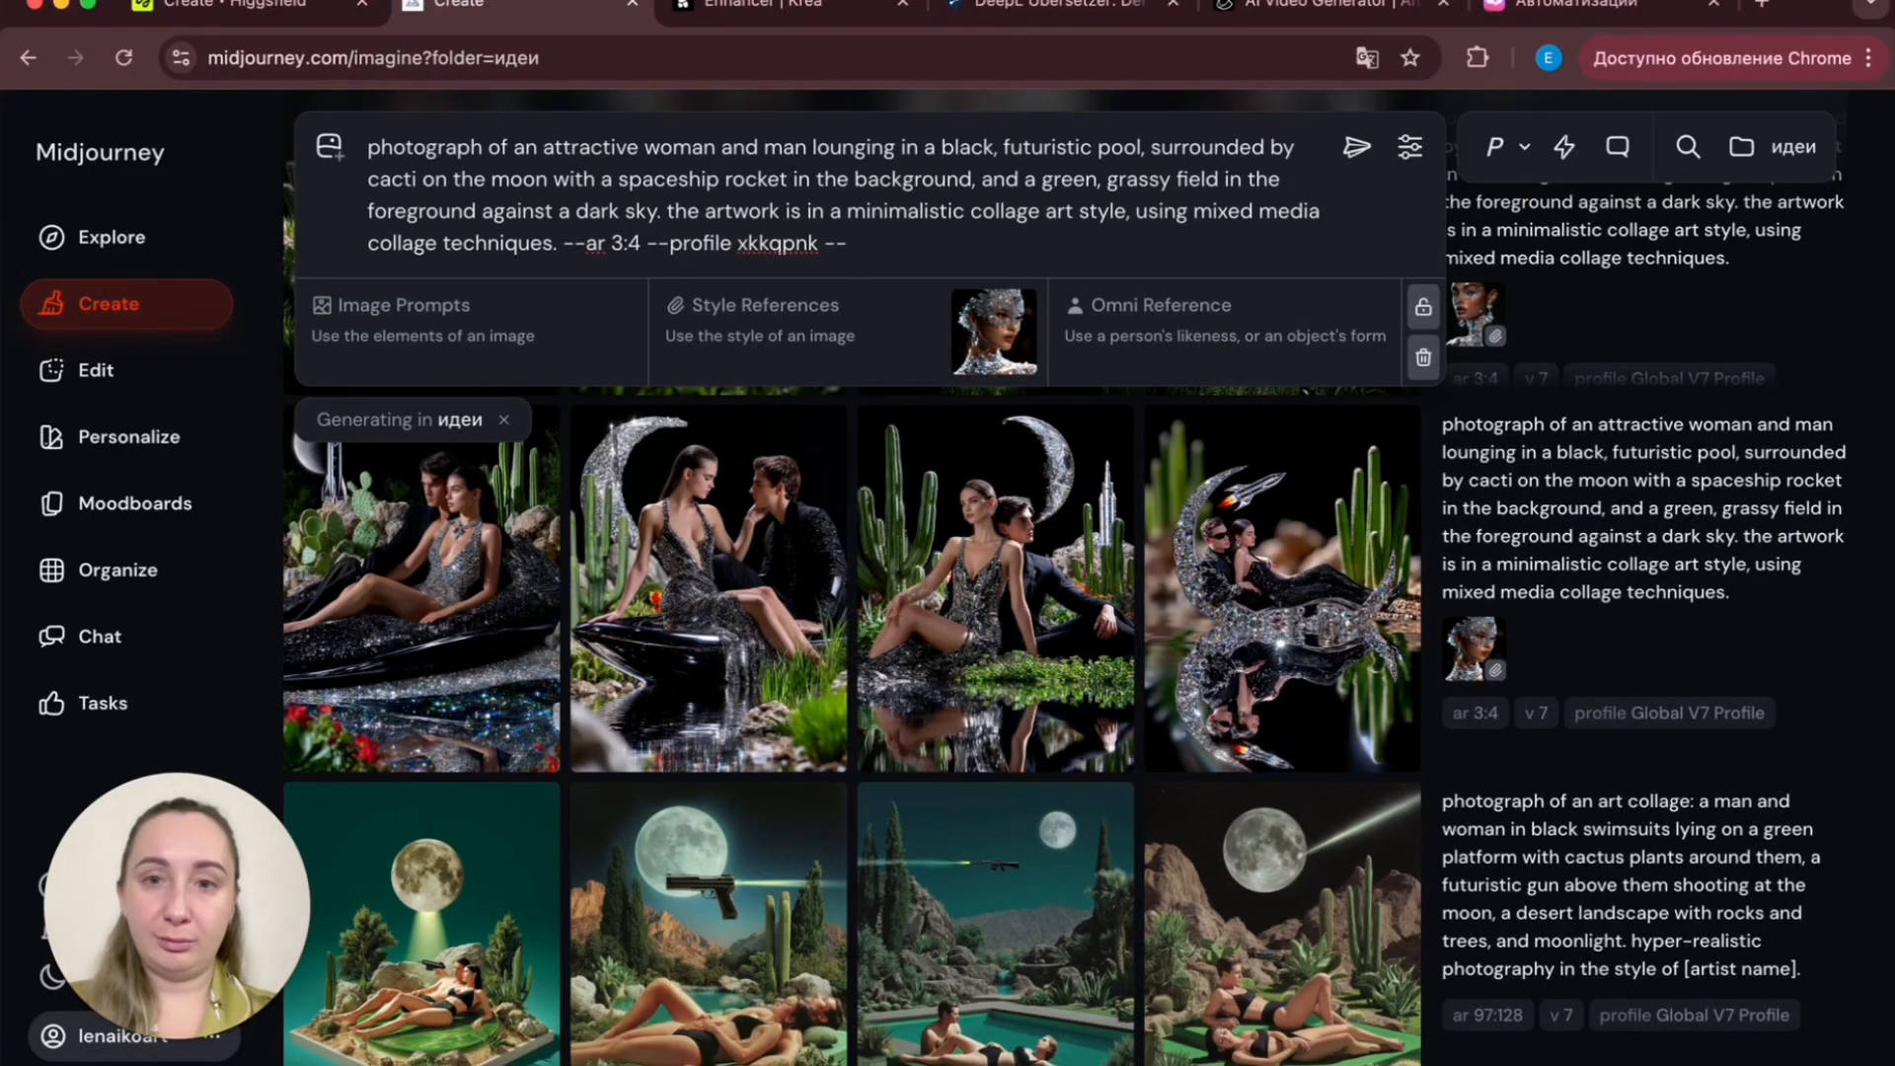
{"action": "key", "text": "ctrl+space"}
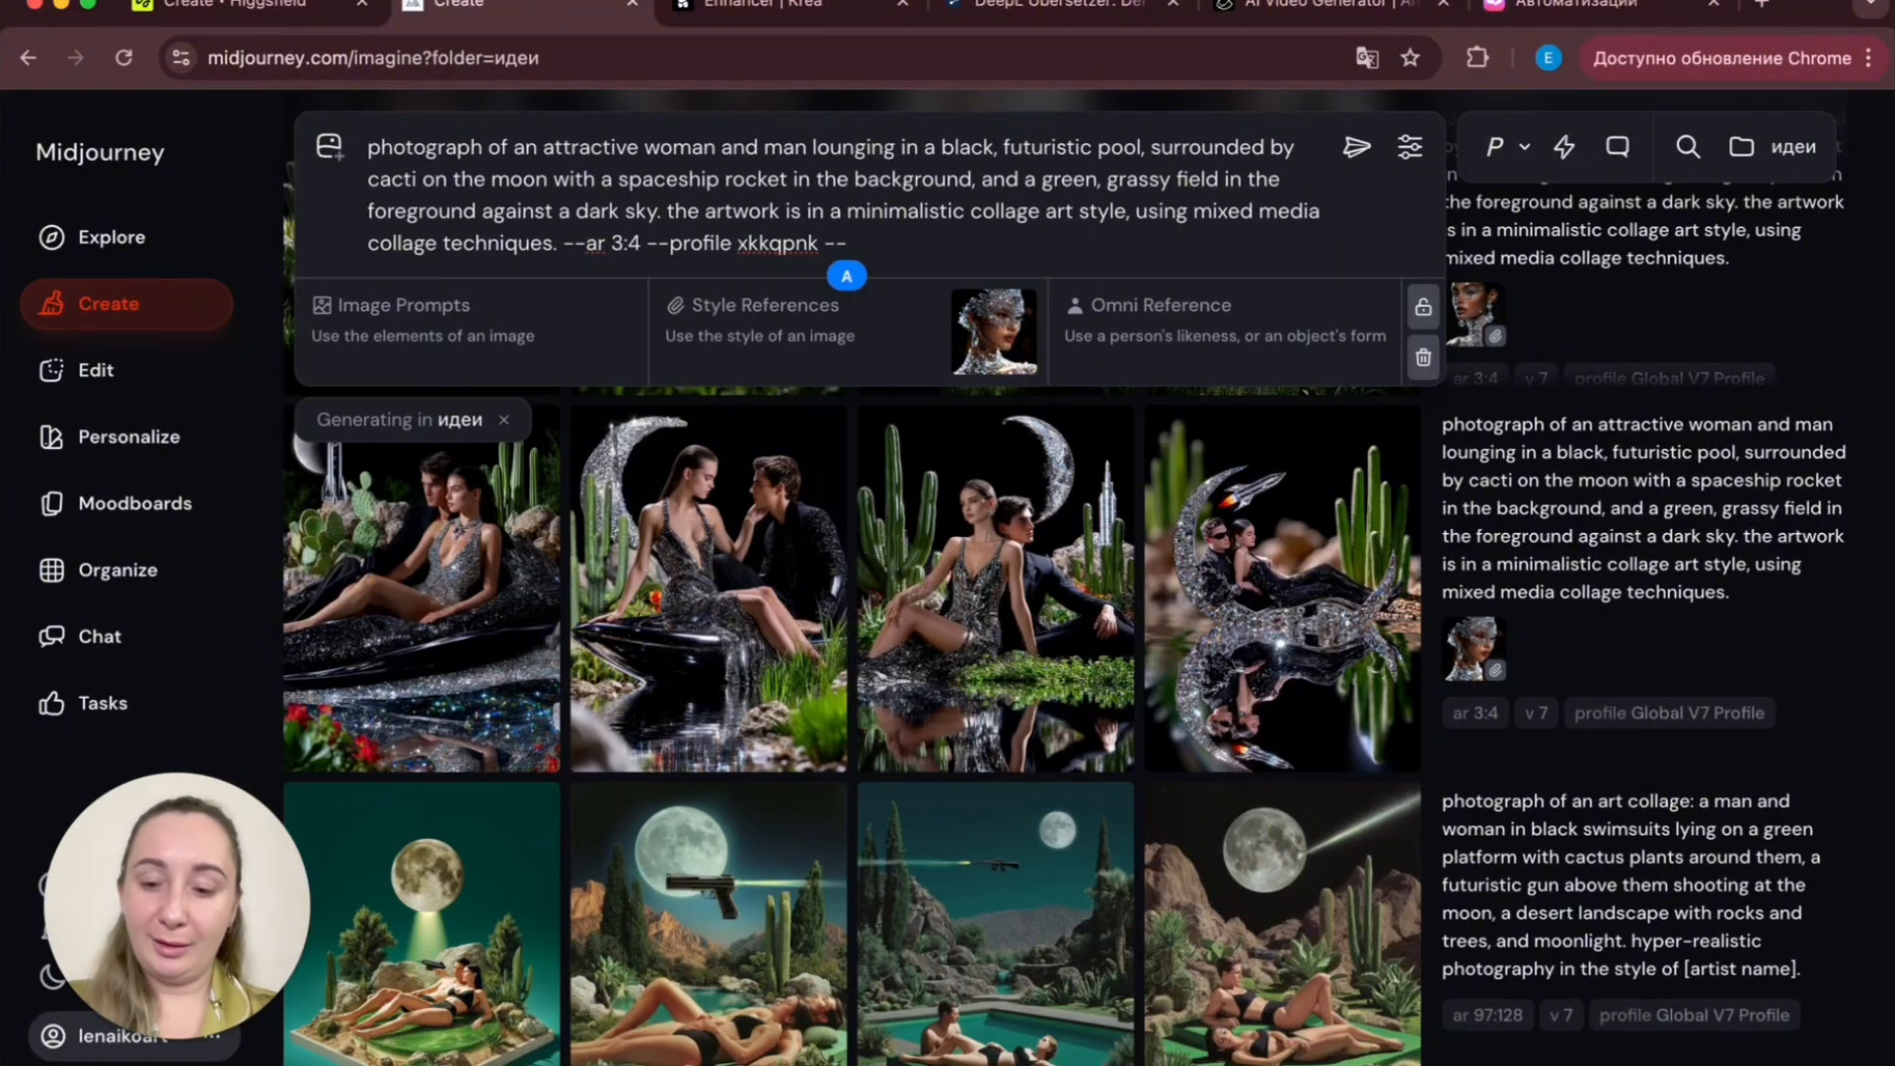
{"action": "type", "text": "c"}
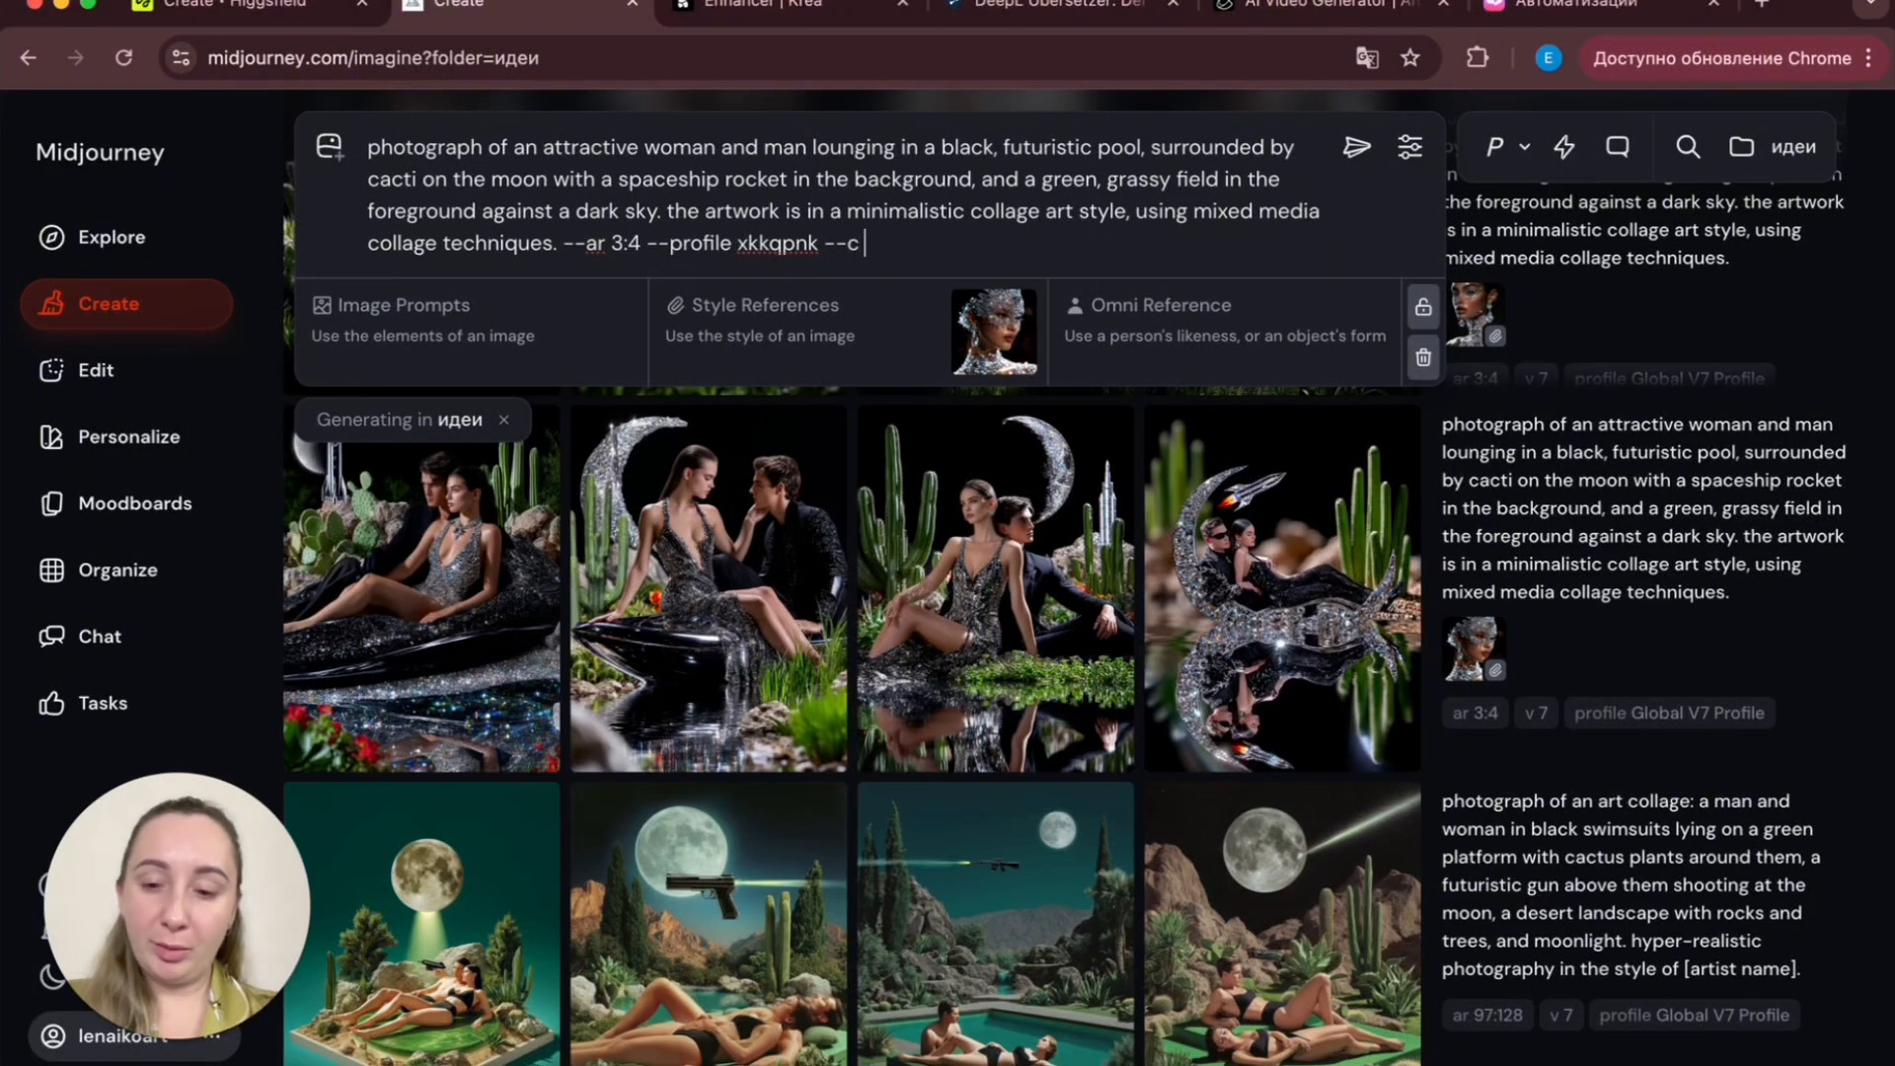
{"action": "type", "text": " 10"}
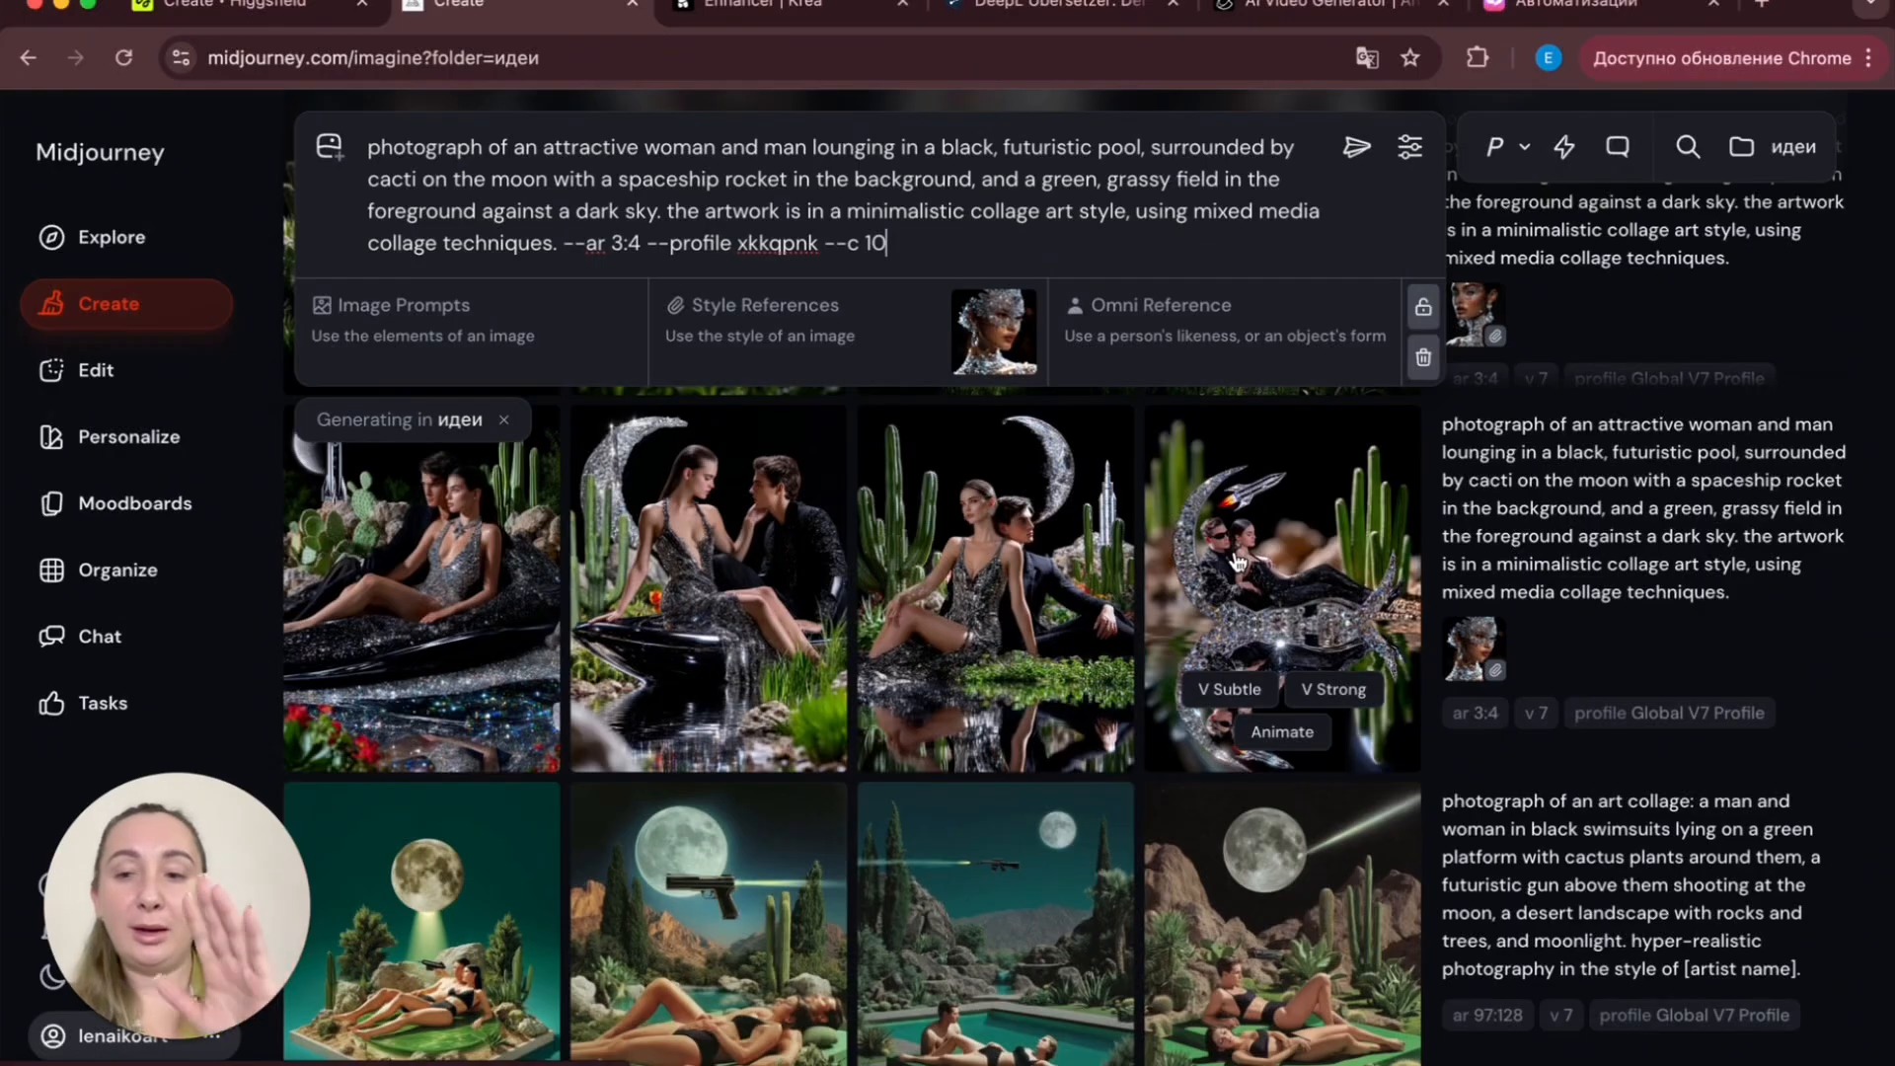
{"action": "type", "text": "-"}
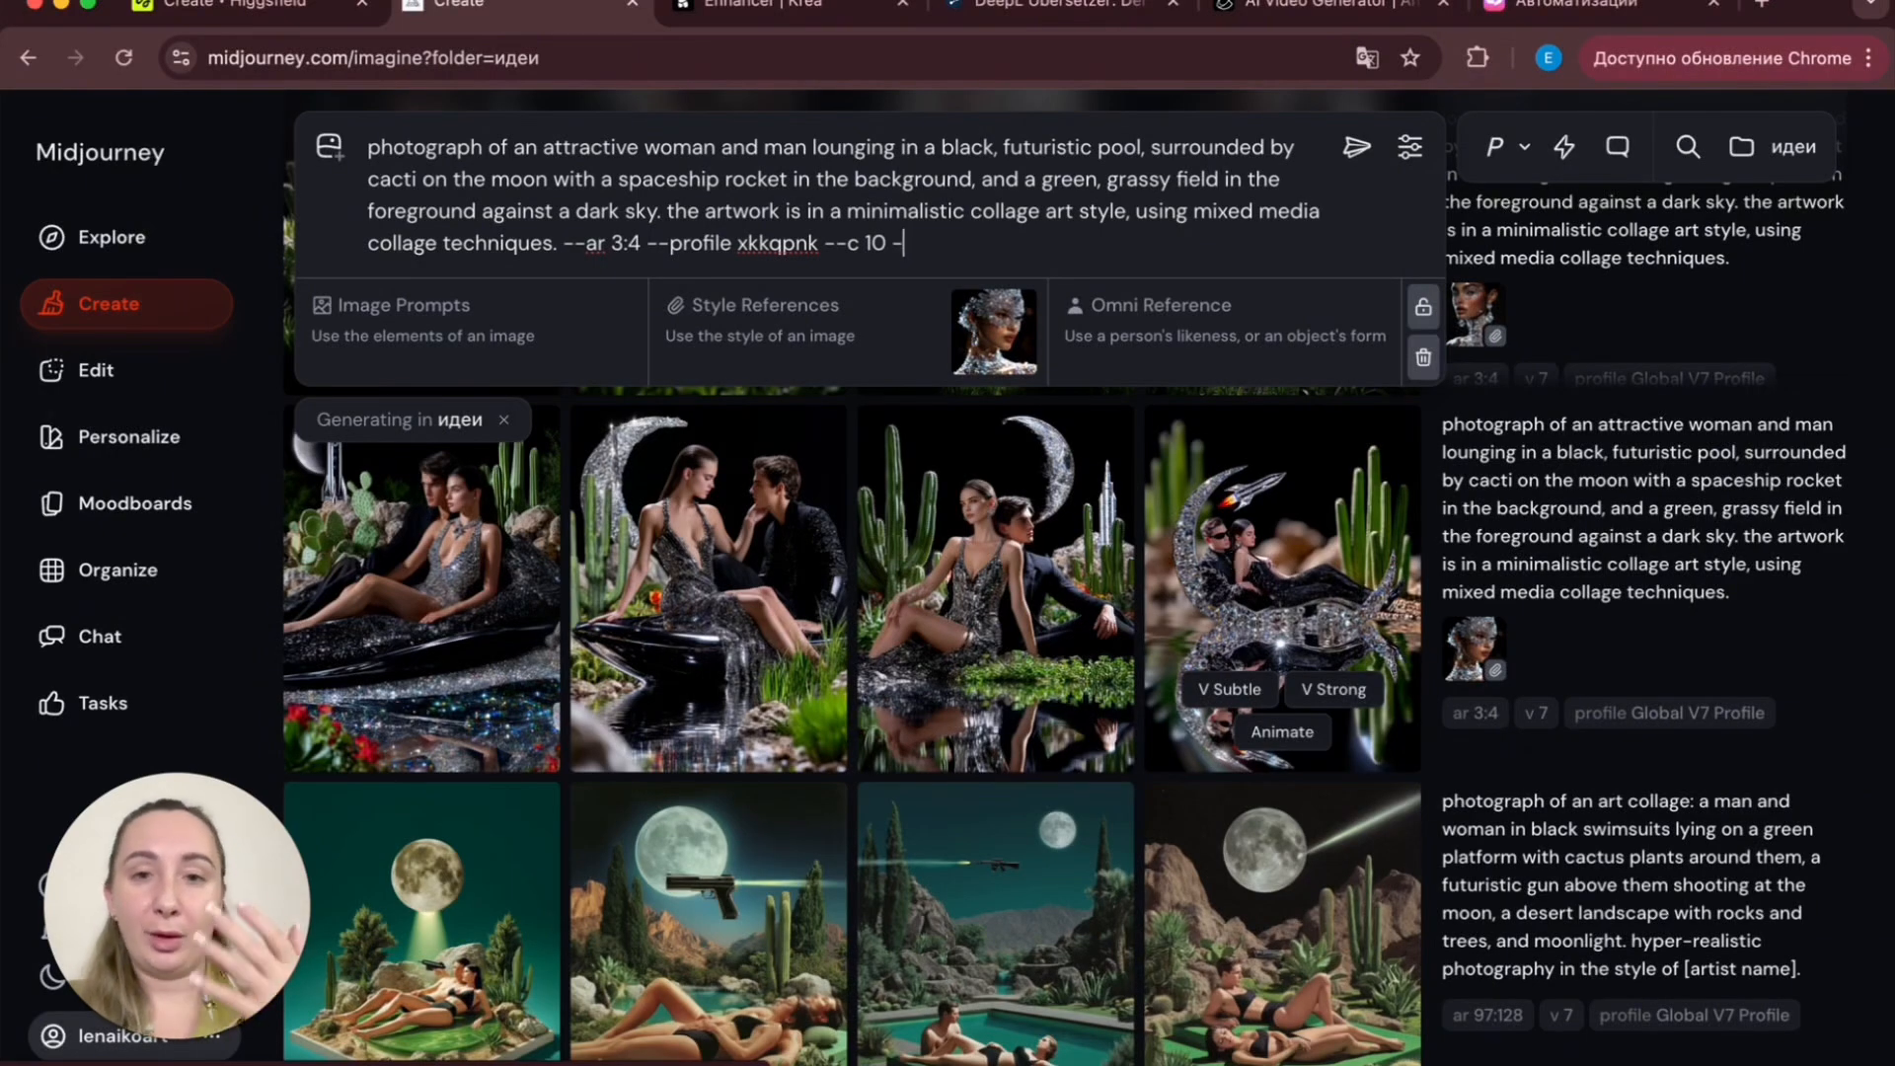
{"action": "type", "text": "-eexp"}
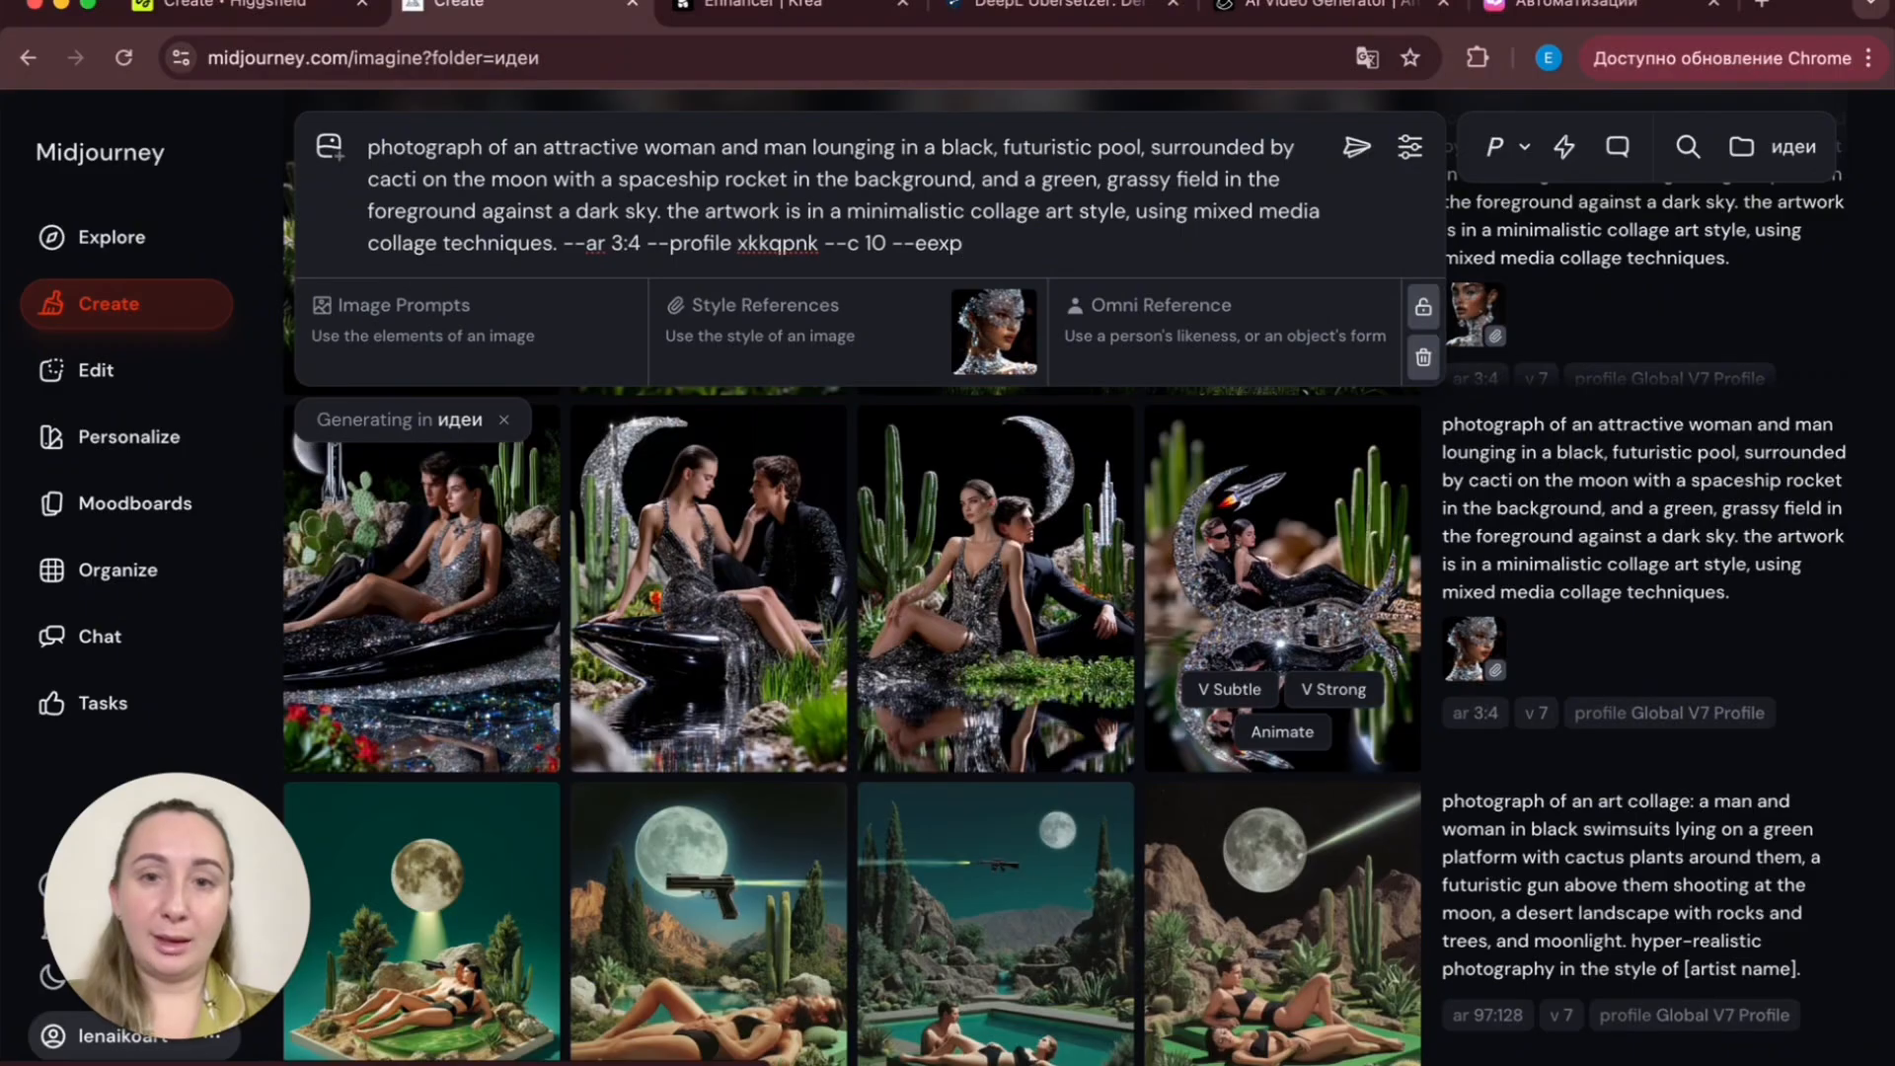
{"action": "type", "text": "xp "}
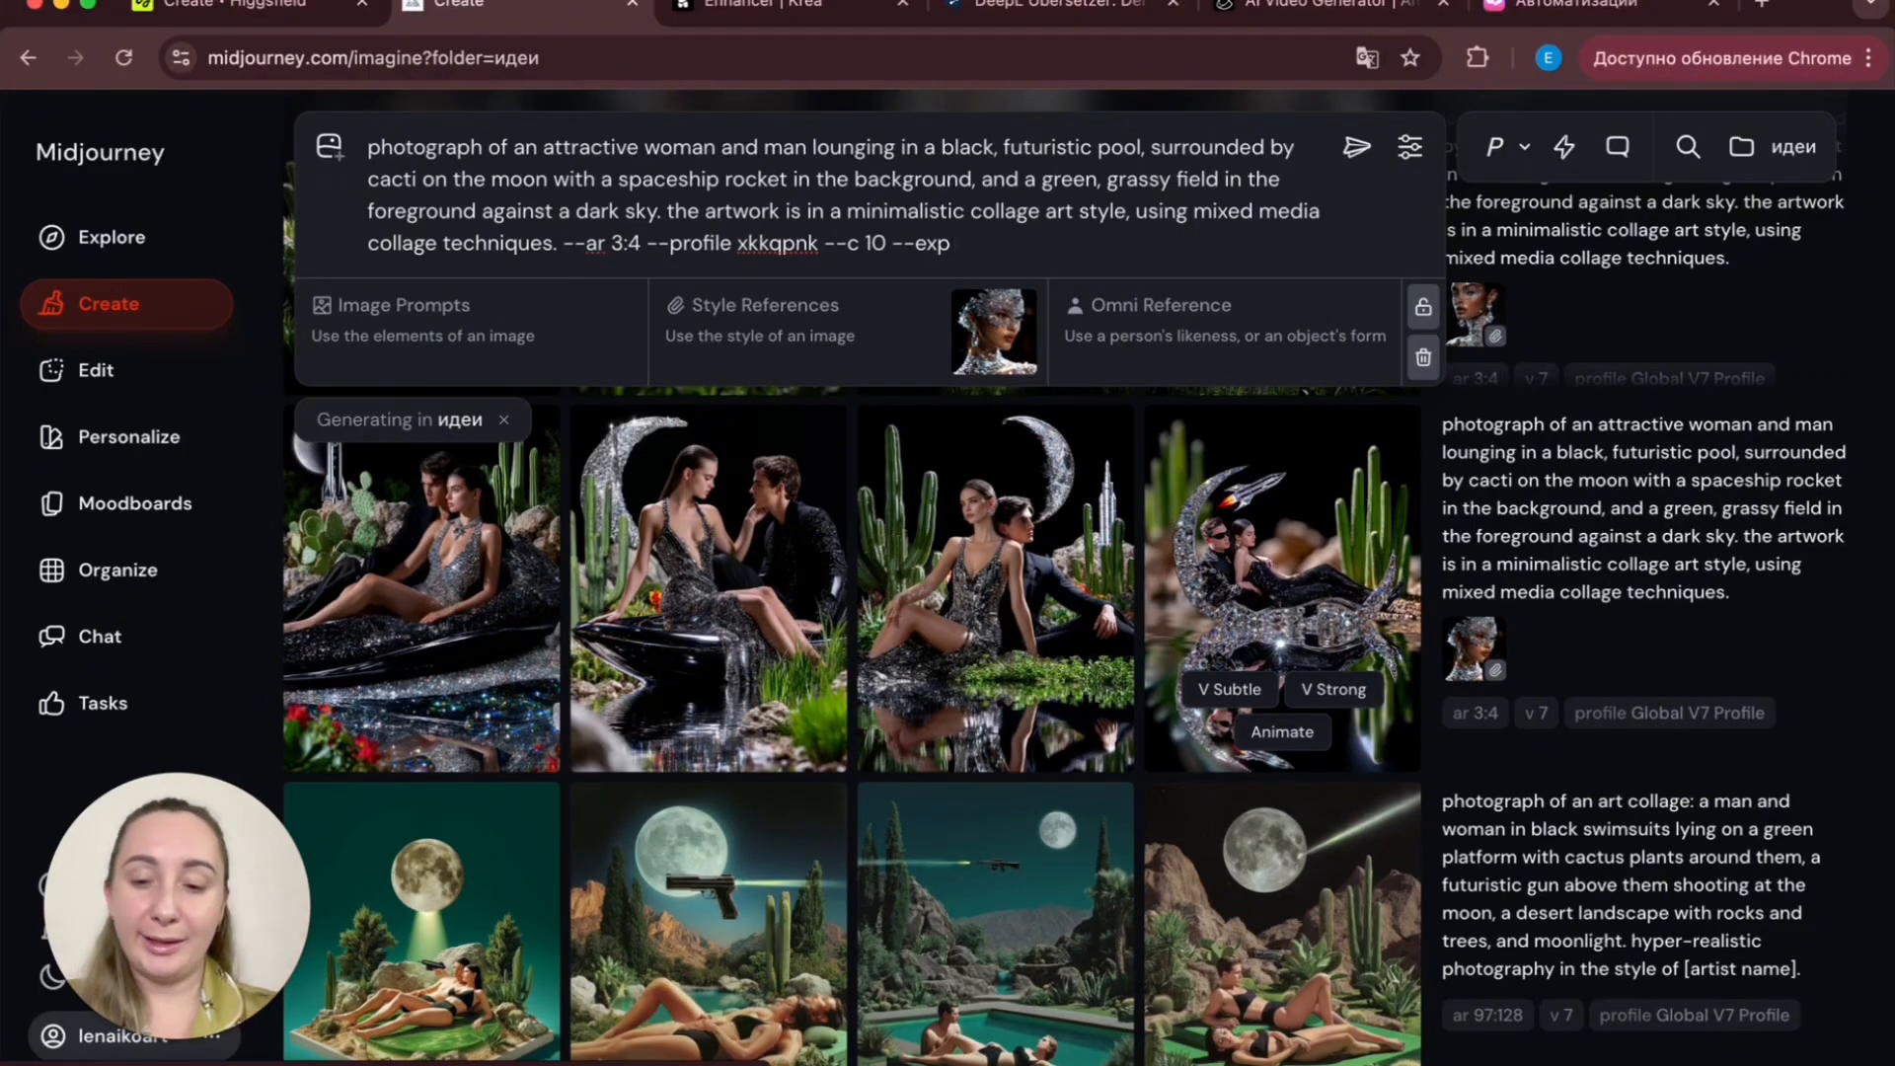
{"action": "type", "text": "50 --w 5"}
{"action": "key", "text": "Return"}
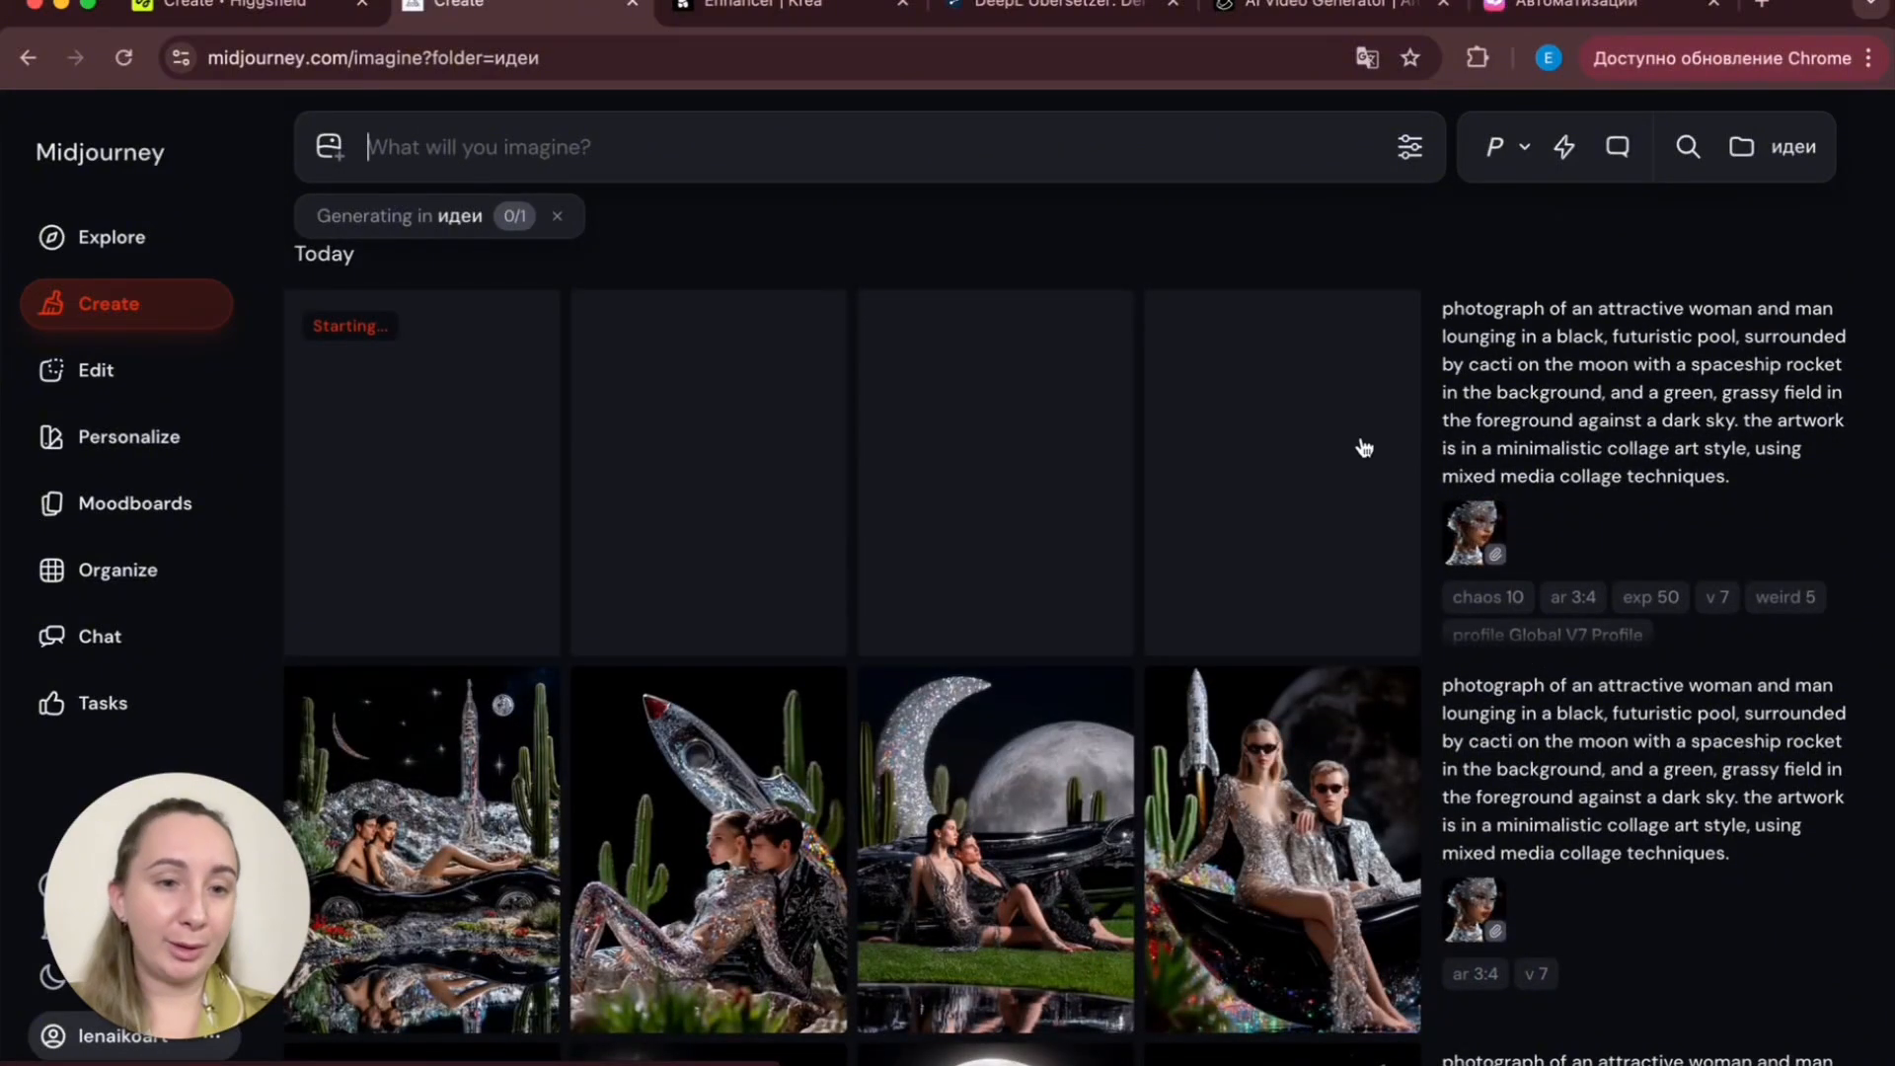
- Reload the chaos/exp/weird prompt, delete its --profile parameter and generate it again
{"action": "left_click", "coordinate": [1557, 637]}
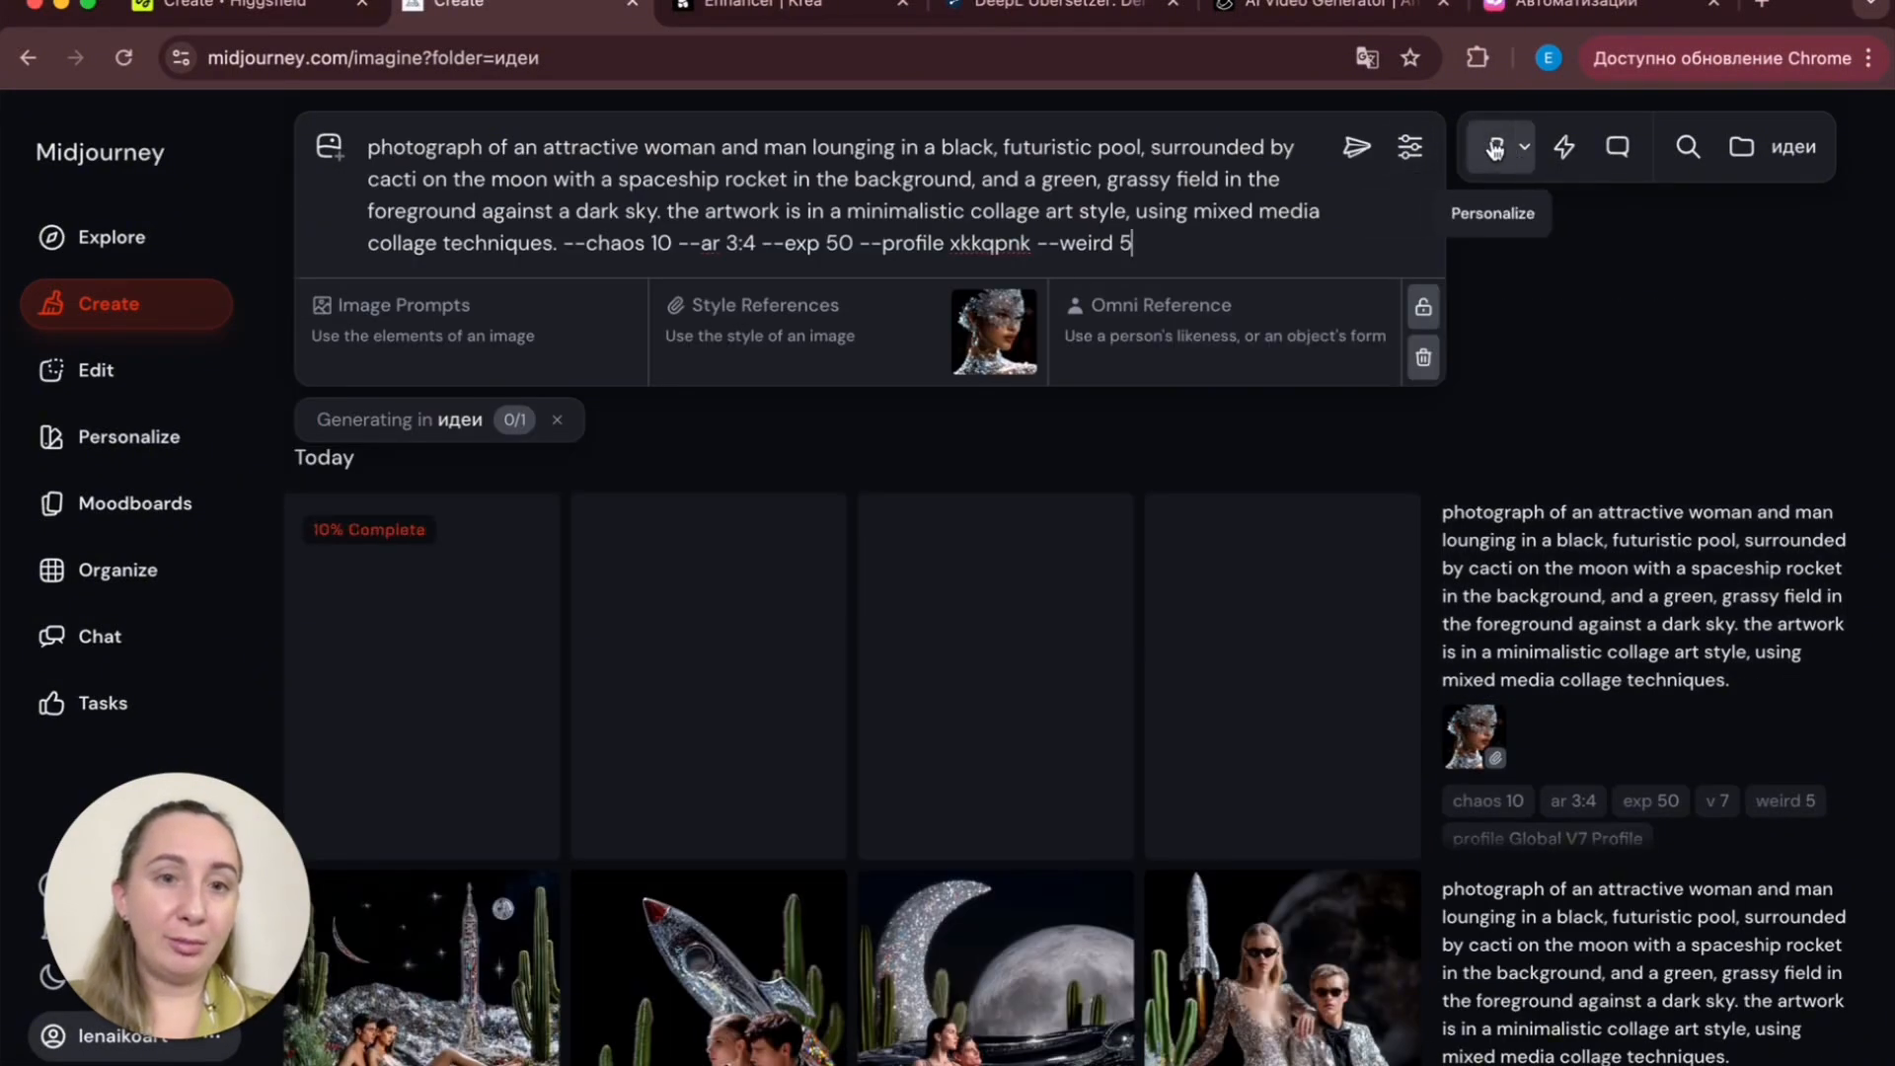
{"action": "left_click_drag", "start_coordinate": [1036, 242], "coordinate": [881, 242]}
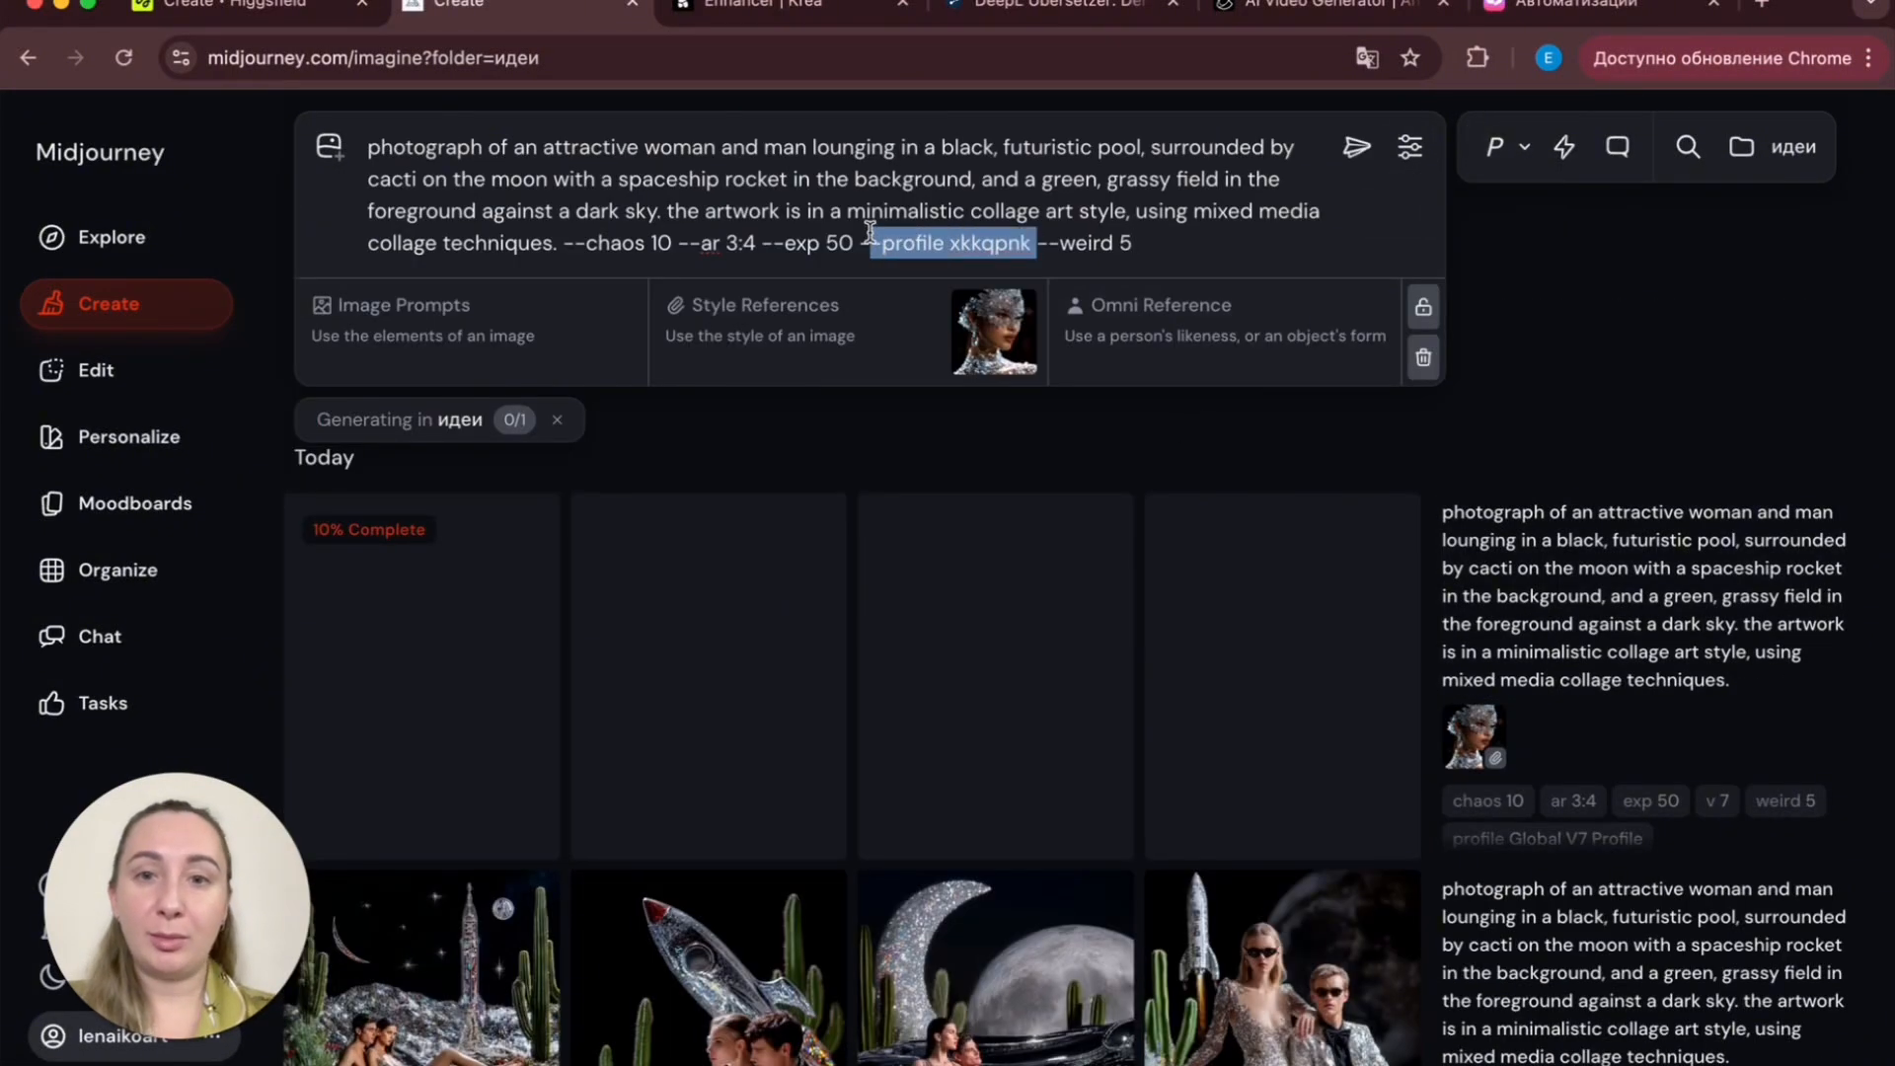
{"action": "key", "text": "BackSpace"}
{"action": "key", "text": "Return"}
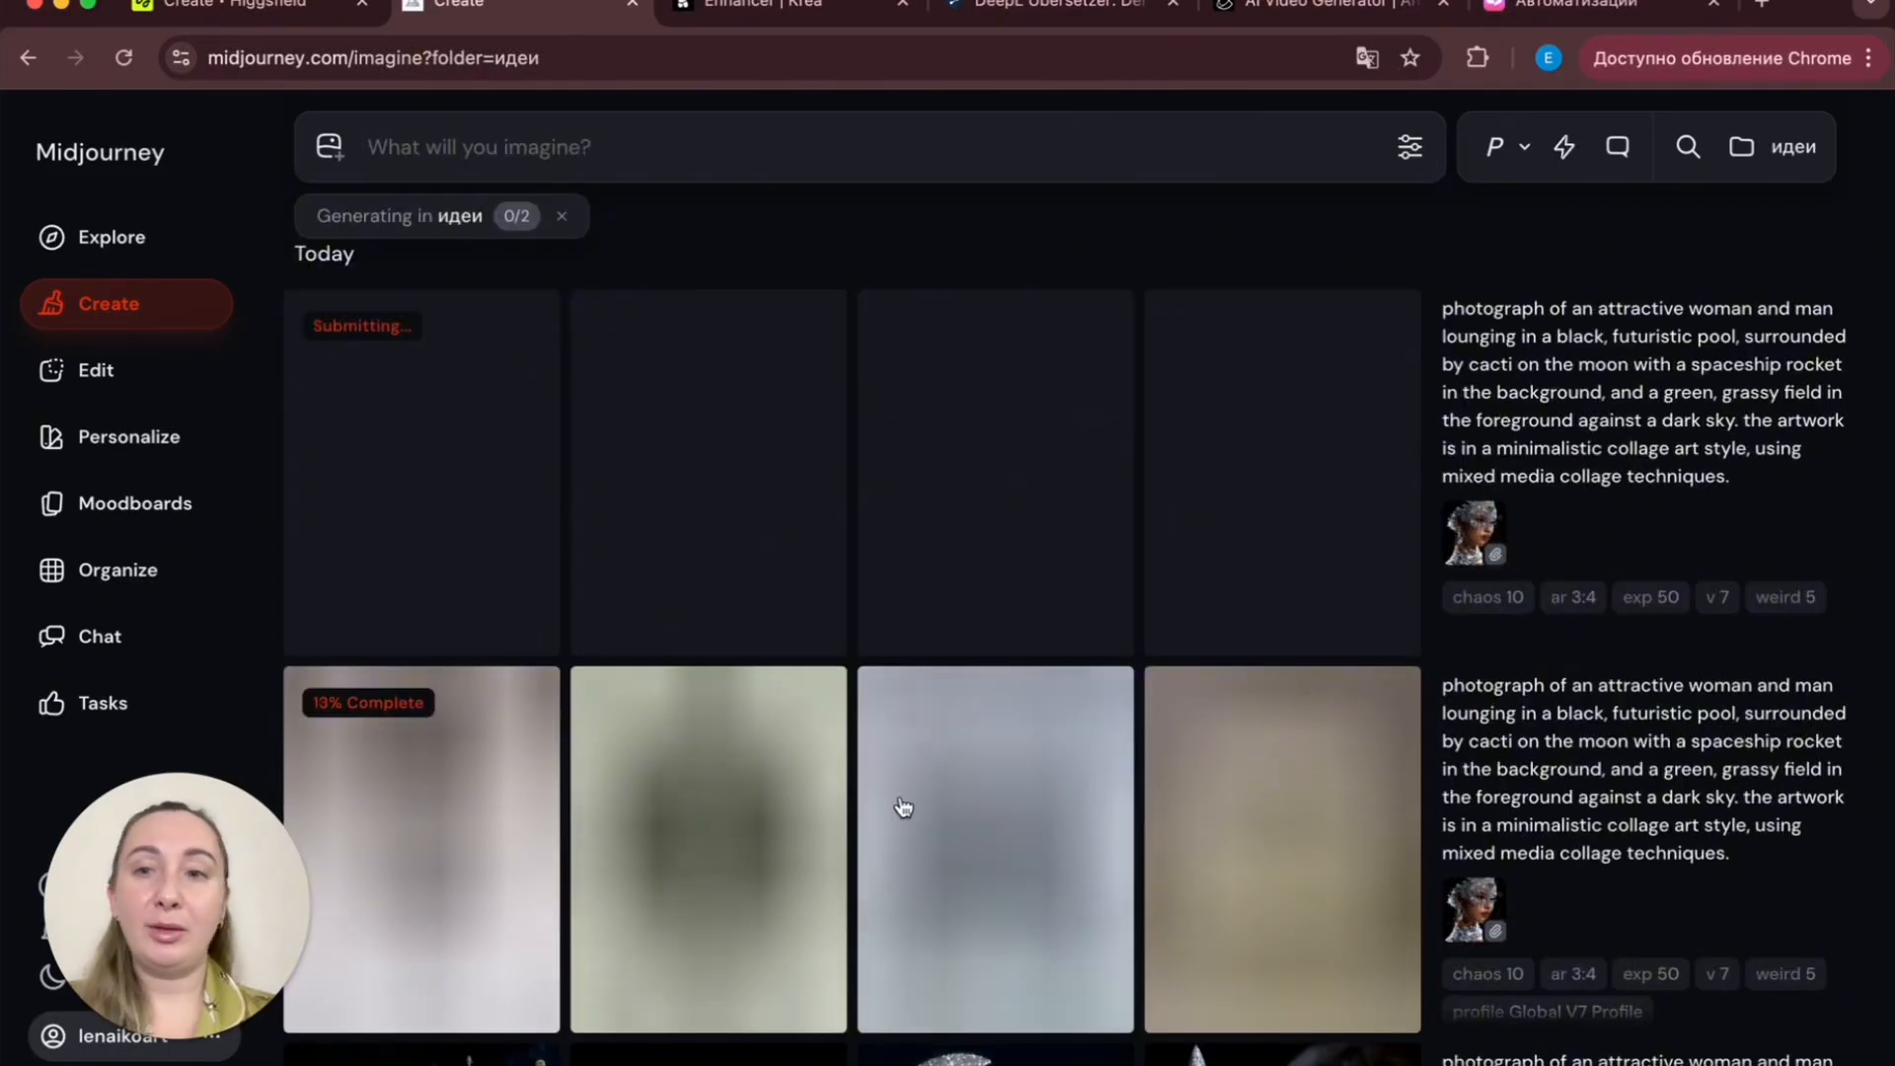
- Open the profile-personalized chaos/exp/weird moon-pool images full size, step through them and close the viewer
{"action": "scroll", "coordinate": [903, 807], "scroll_direction": "down", "scroll_amount": 3}
{"action": "scroll", "coordinate": [903, 808], "scroll_direction": "up", "scroll_amount": 2}
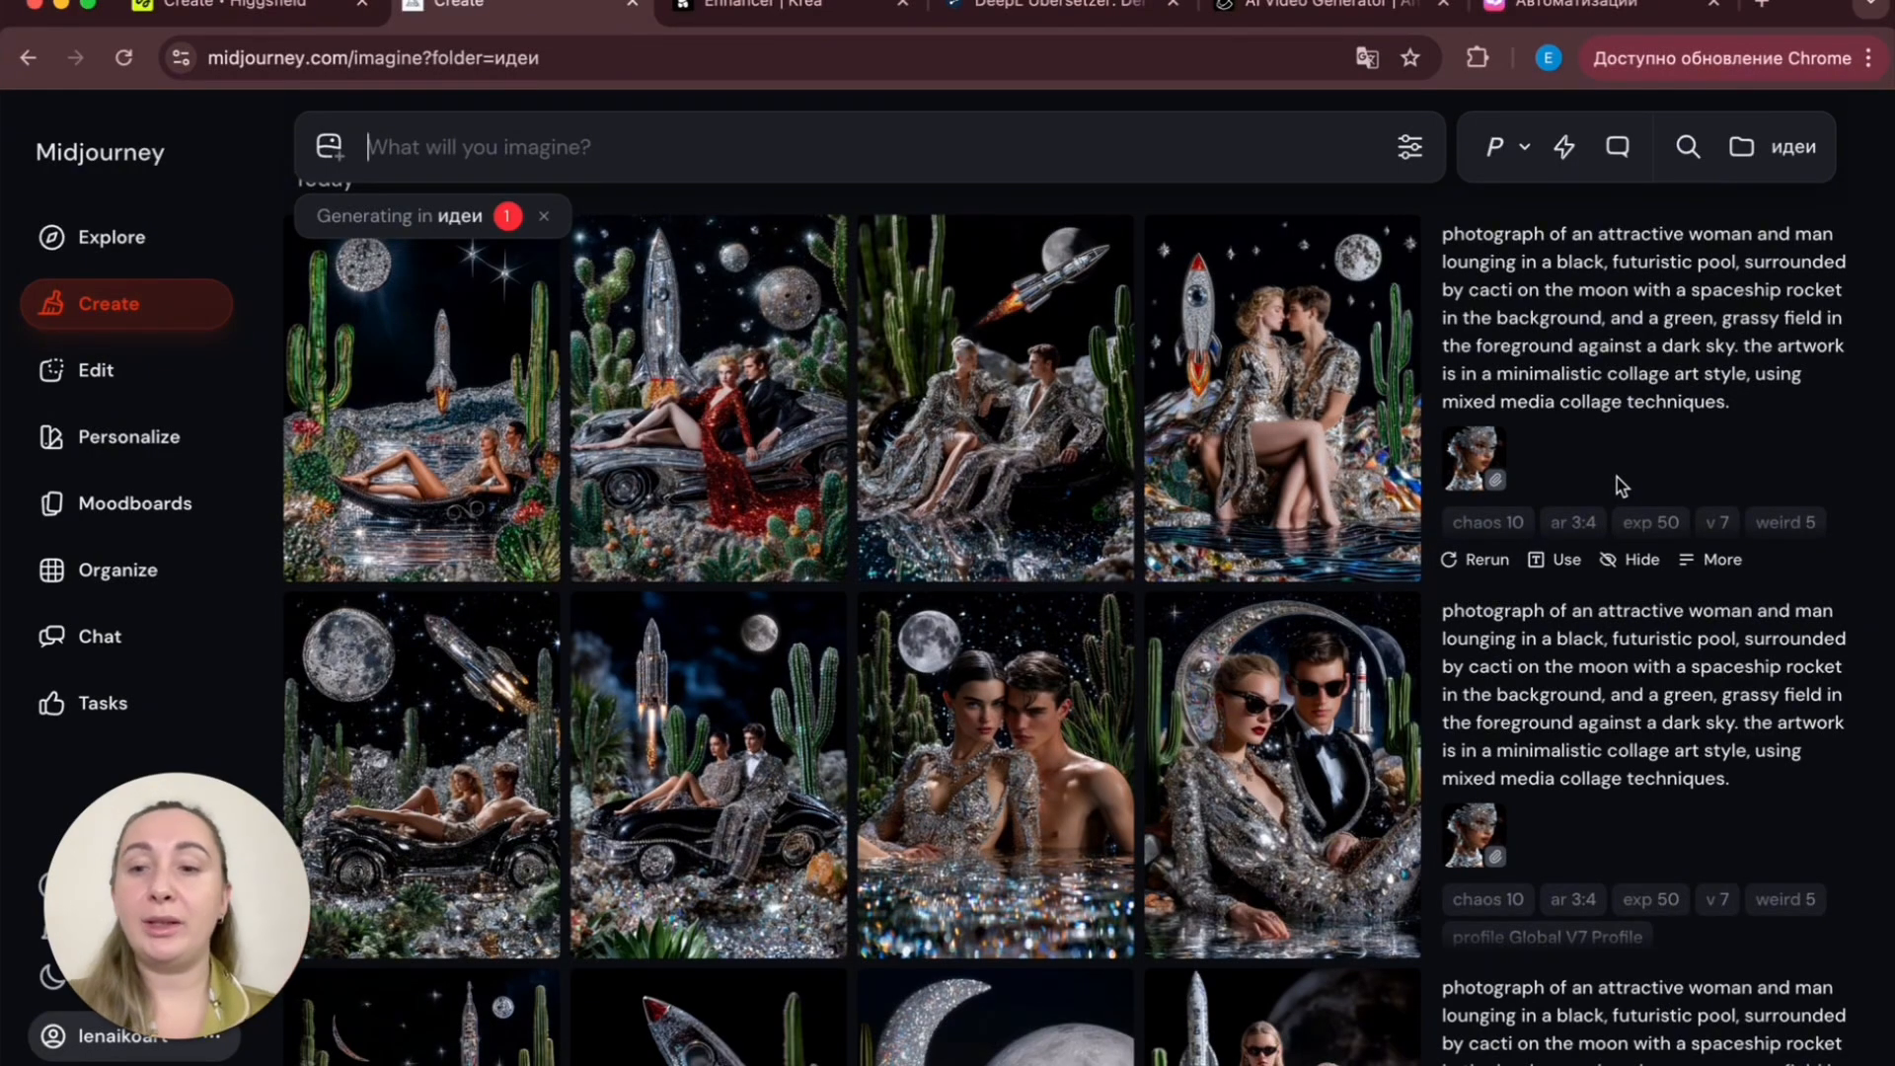
{"action": "left_click", "coordinate": [498, 712]}
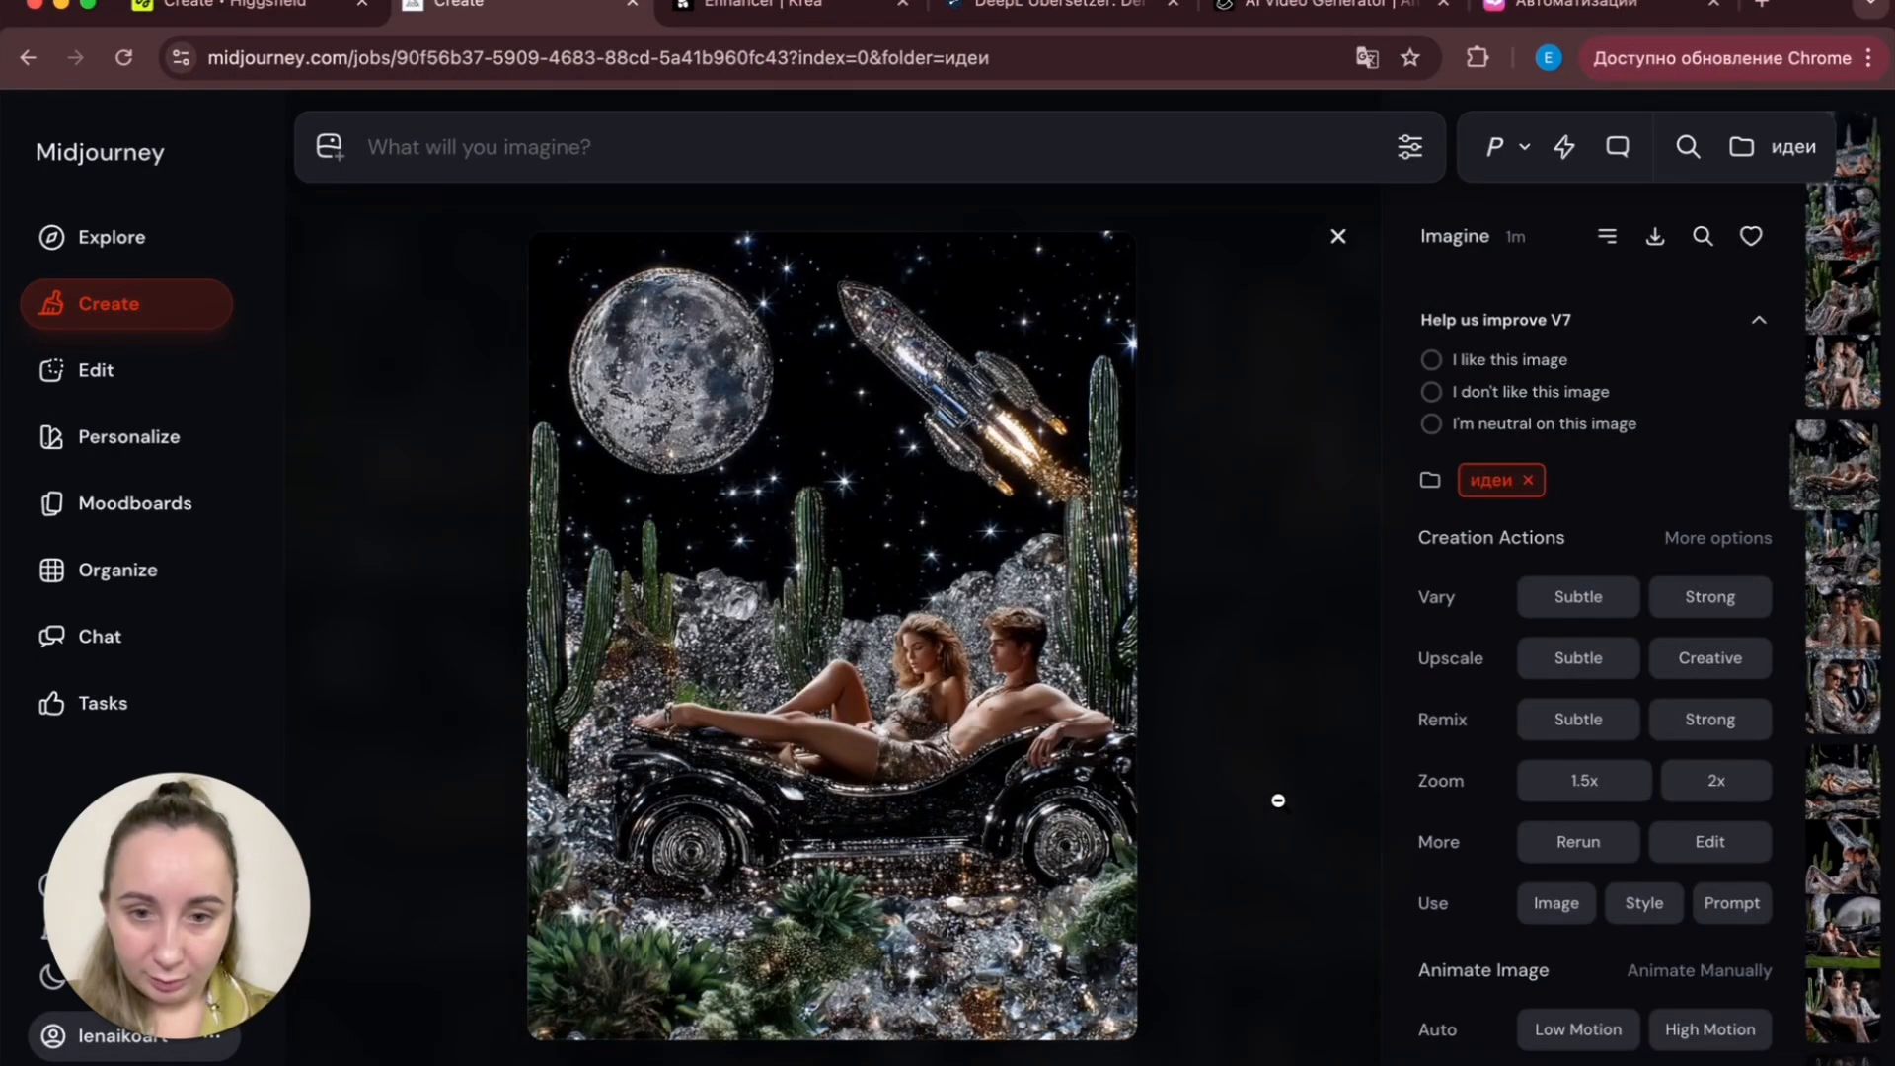
{"action": "key", "text": "Right"}
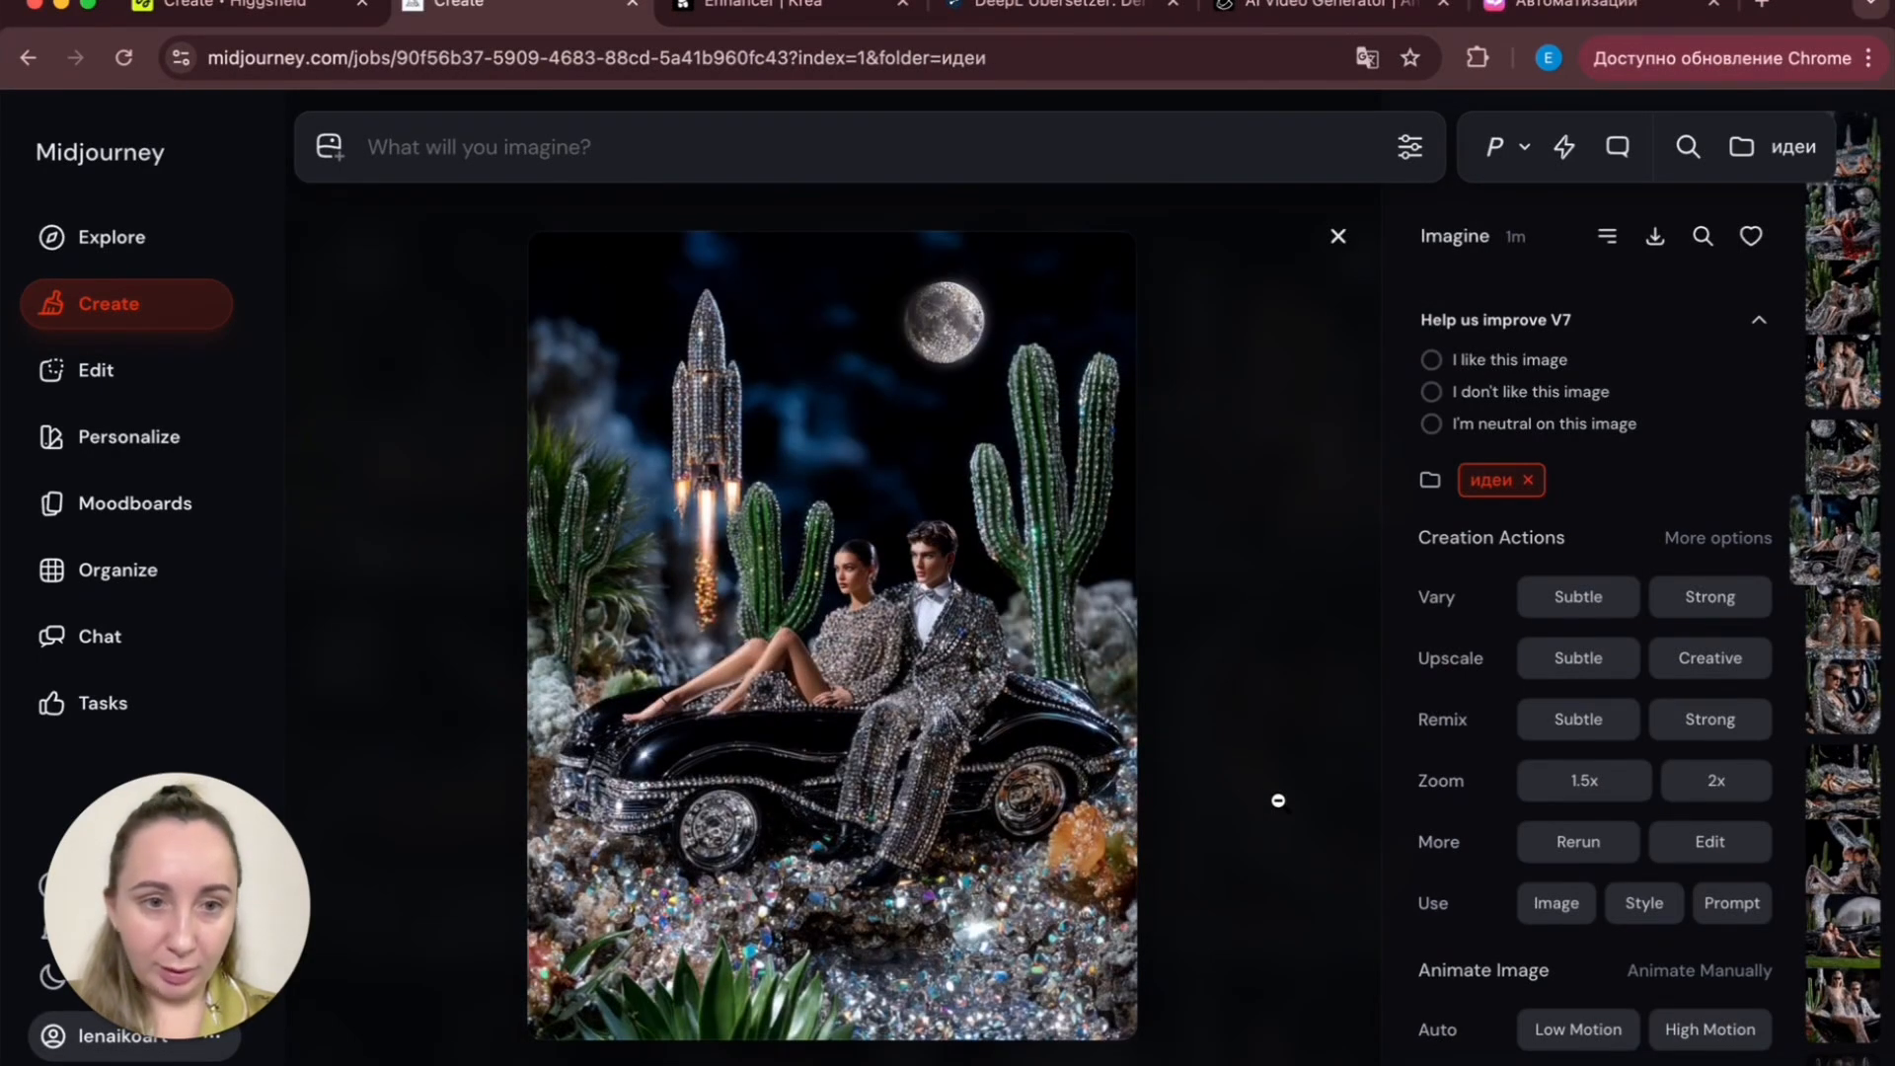
{"action": "left_click", "coordinate": [1278, 801]}
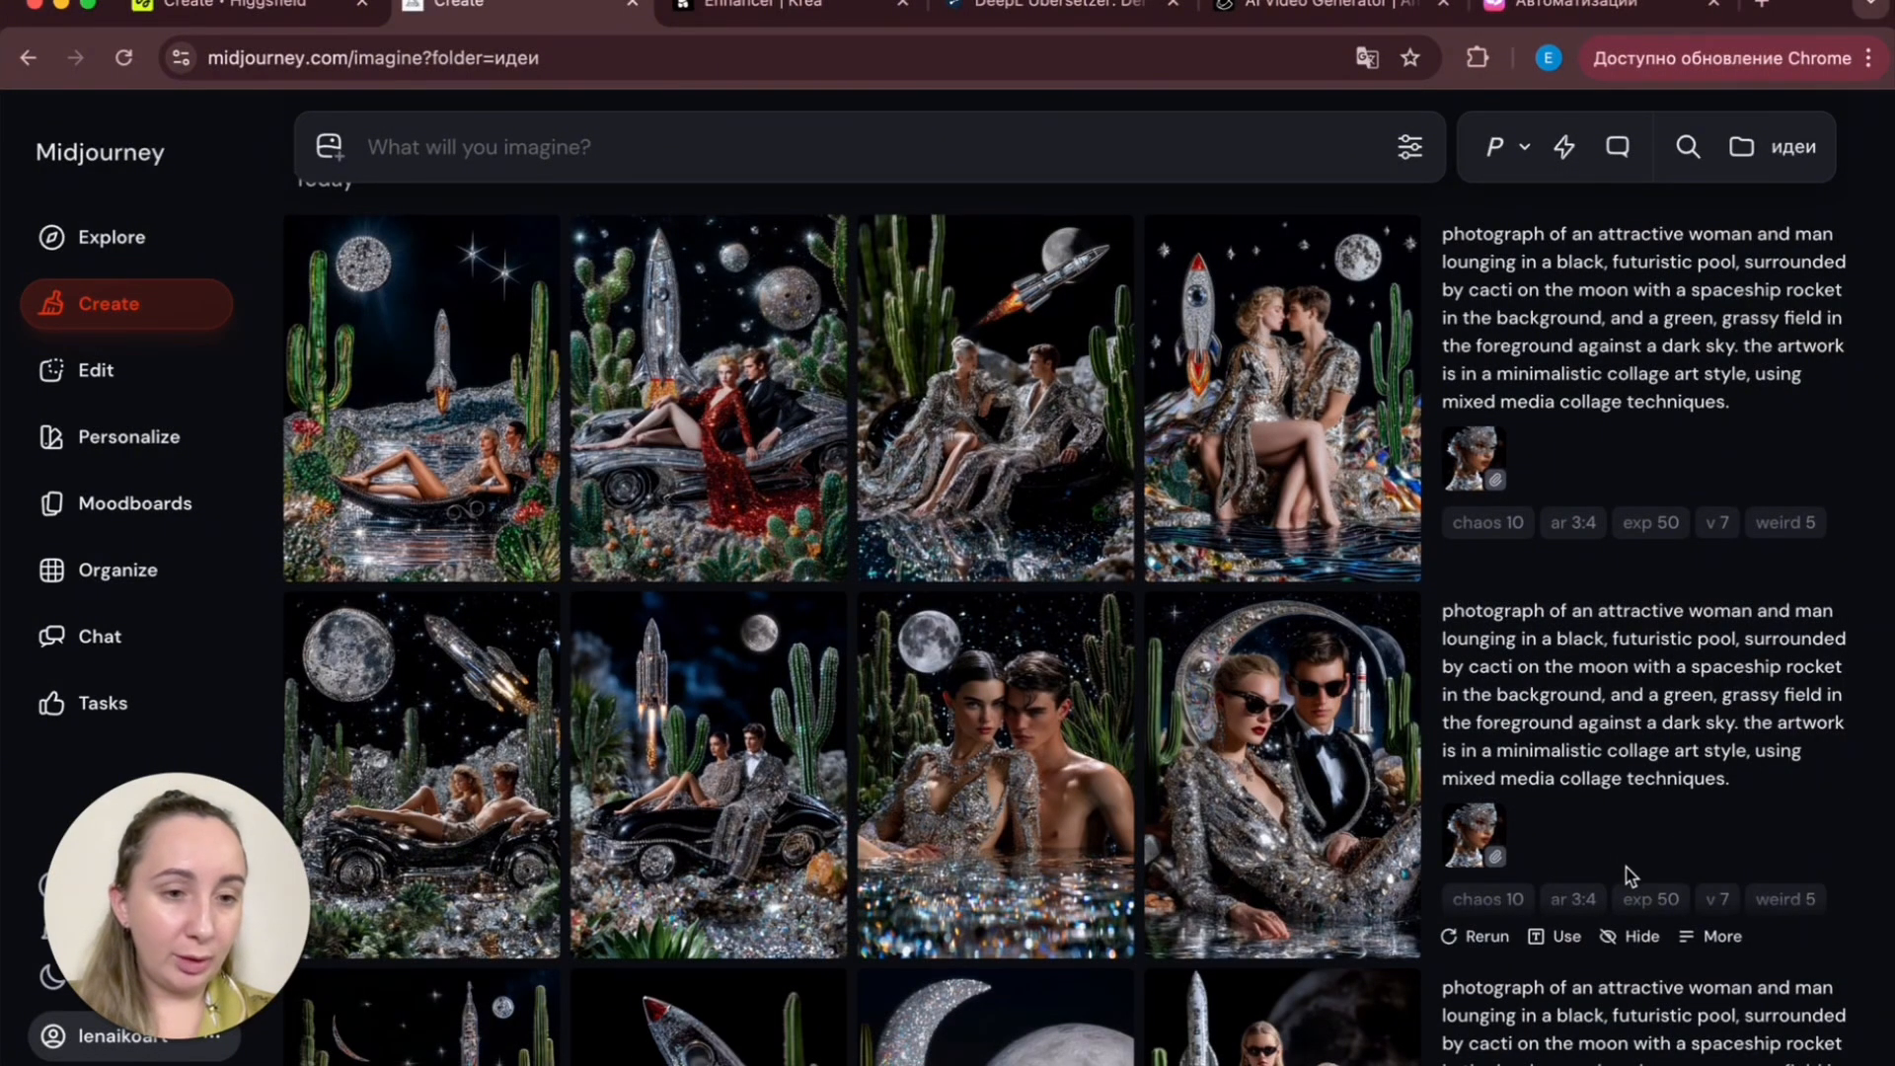
{"action": "left_click", "coordinate": [425, 789]}
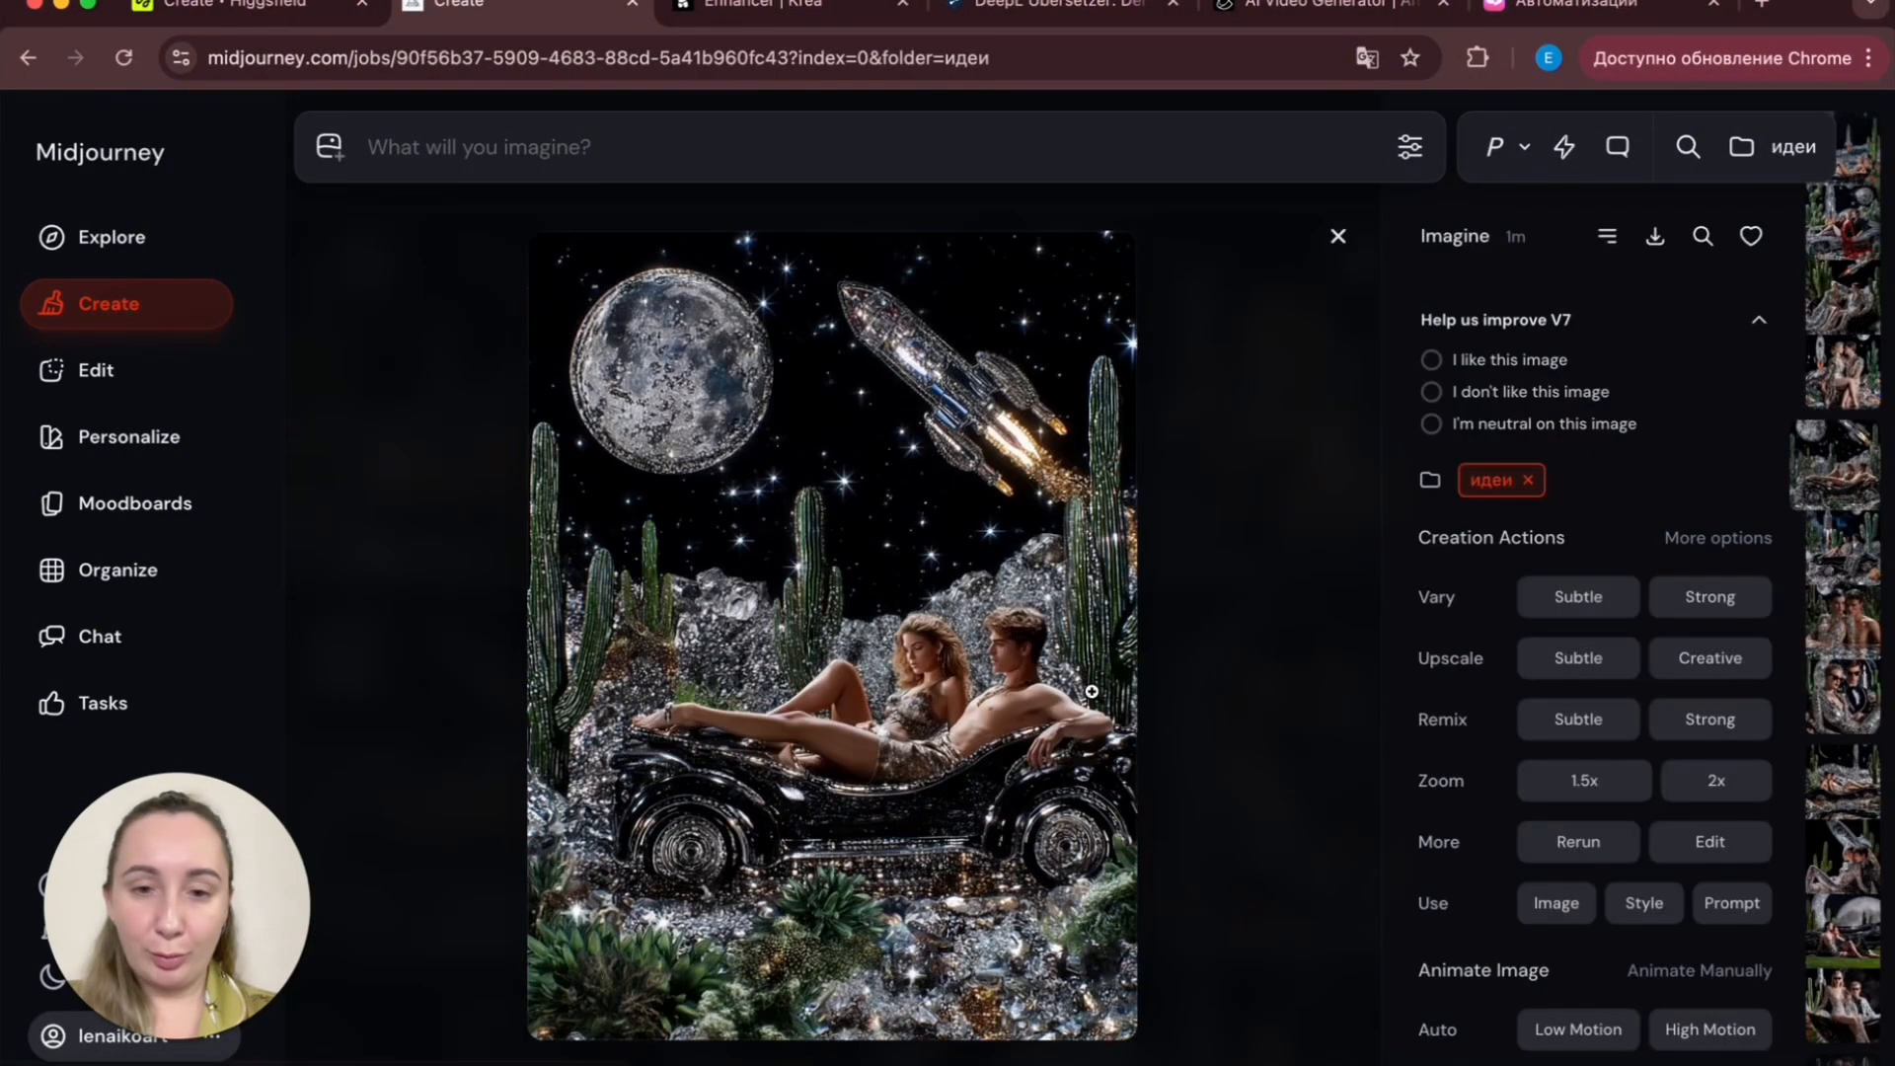
{"action": "key", "text": "Right"}
{"action": "key", "text": "Right"}
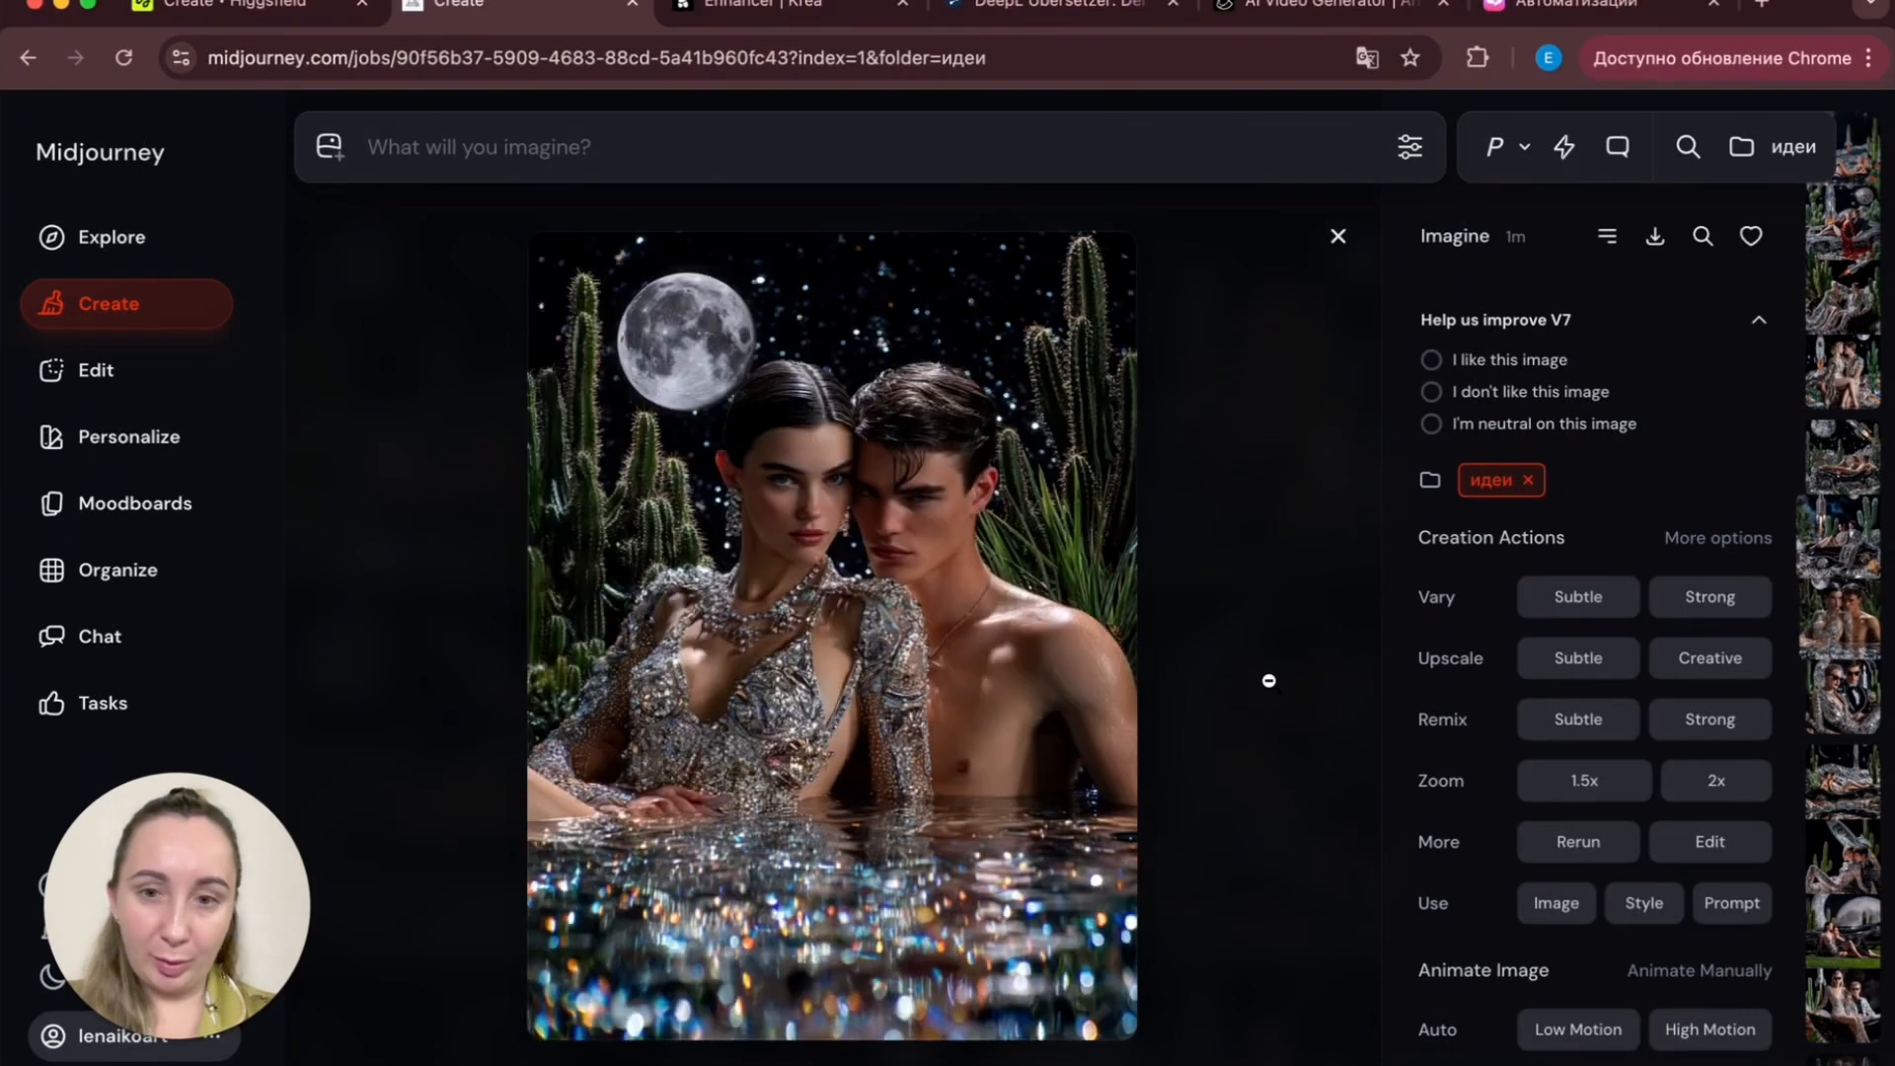
{"action": "key", "text": "Right"}
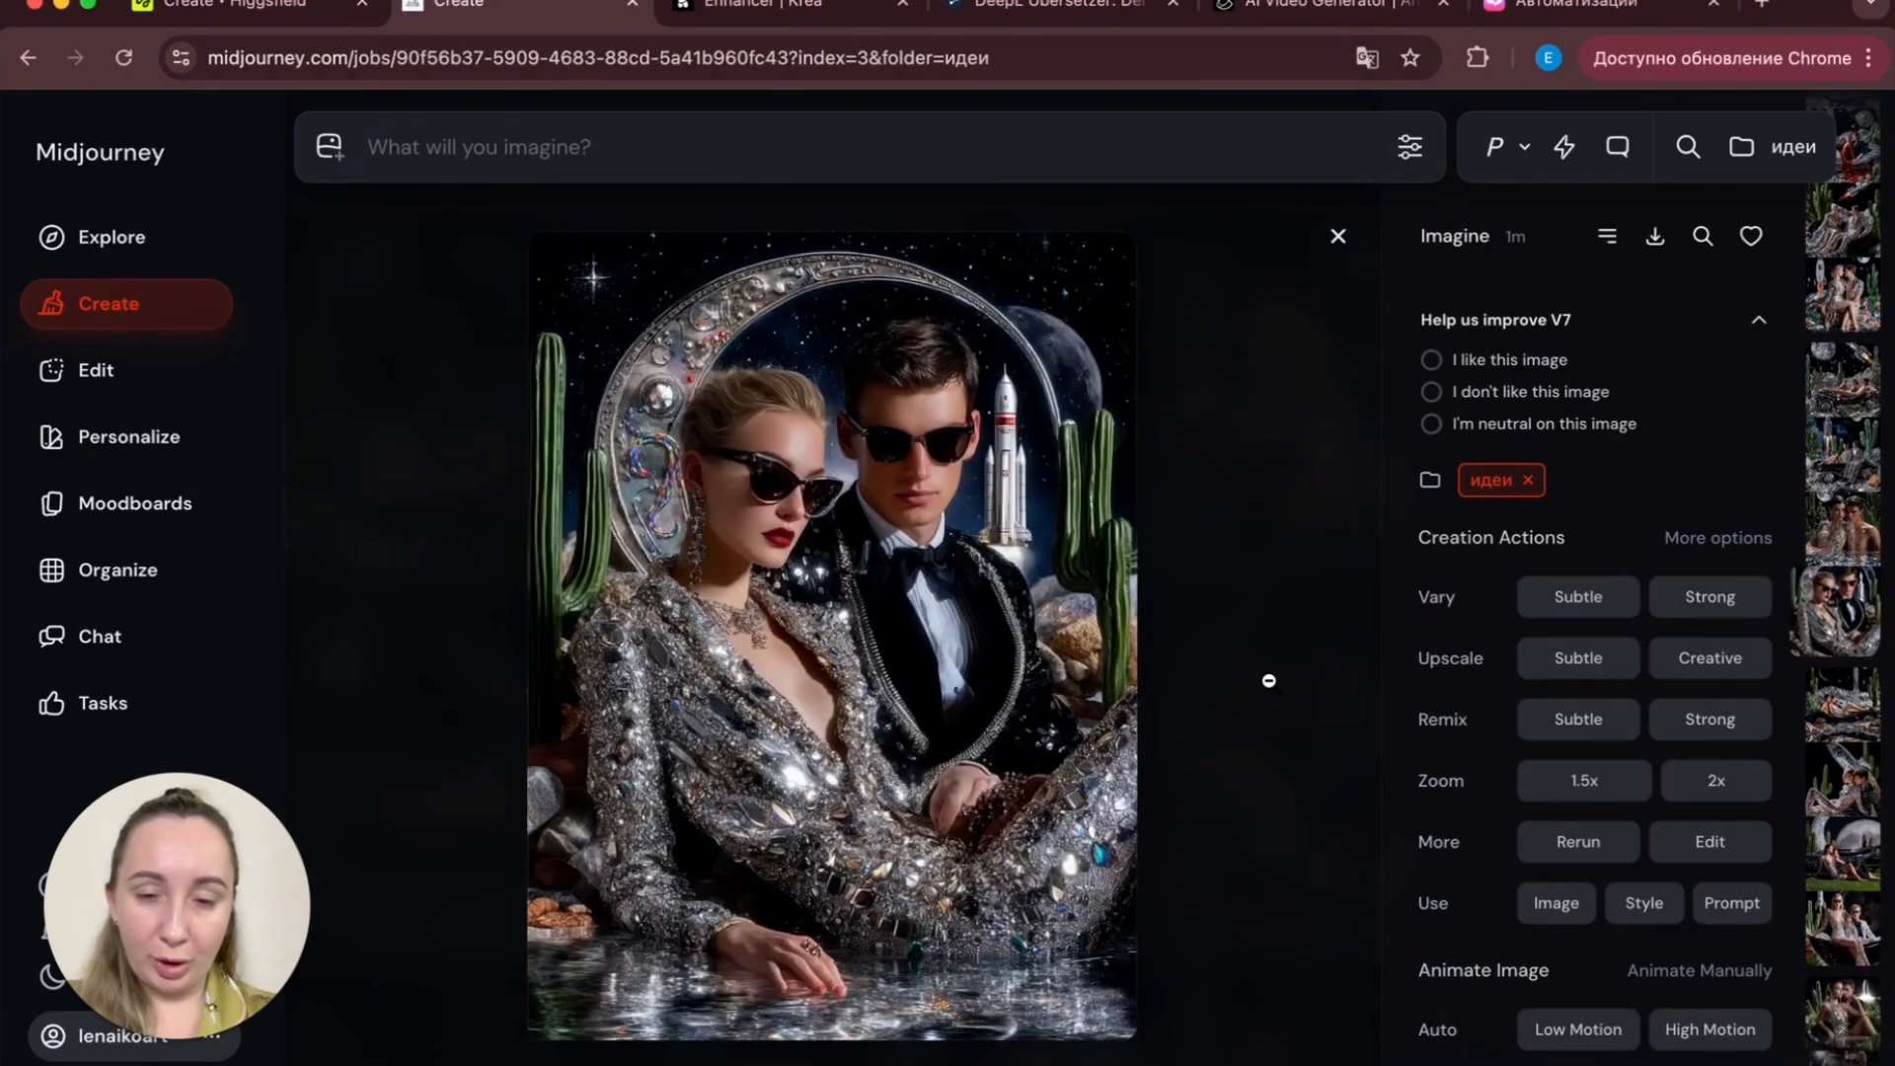
{"action": "left_click", "coordinate": [1270, 681]}
{"action": "scroll", "coordinate": [691, 839], "scroll_direction": "up", "scroll_amount": 2}
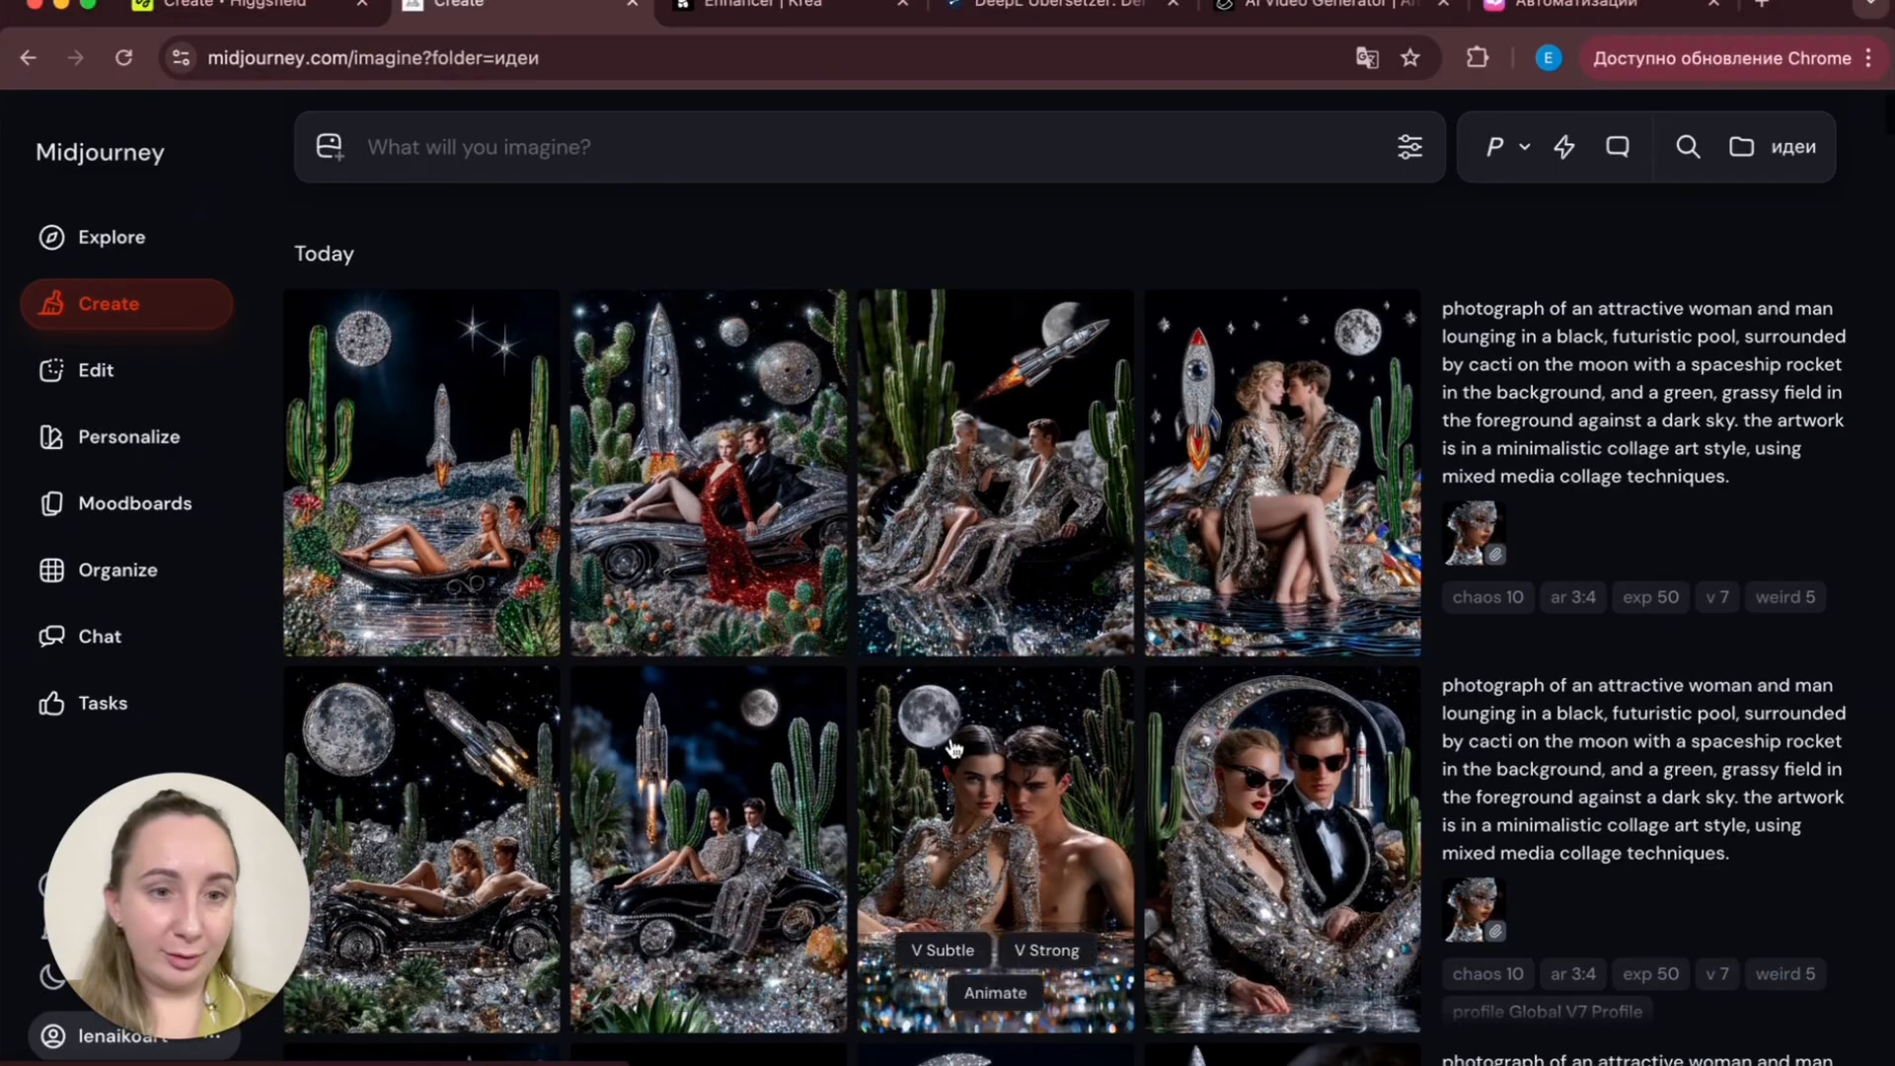
- Open the newest unpersonalized chaos/exp/weird moon-pool images full size, step through all four and close the viewer
{"action": "left_click", "coordinate": [481, 519]}
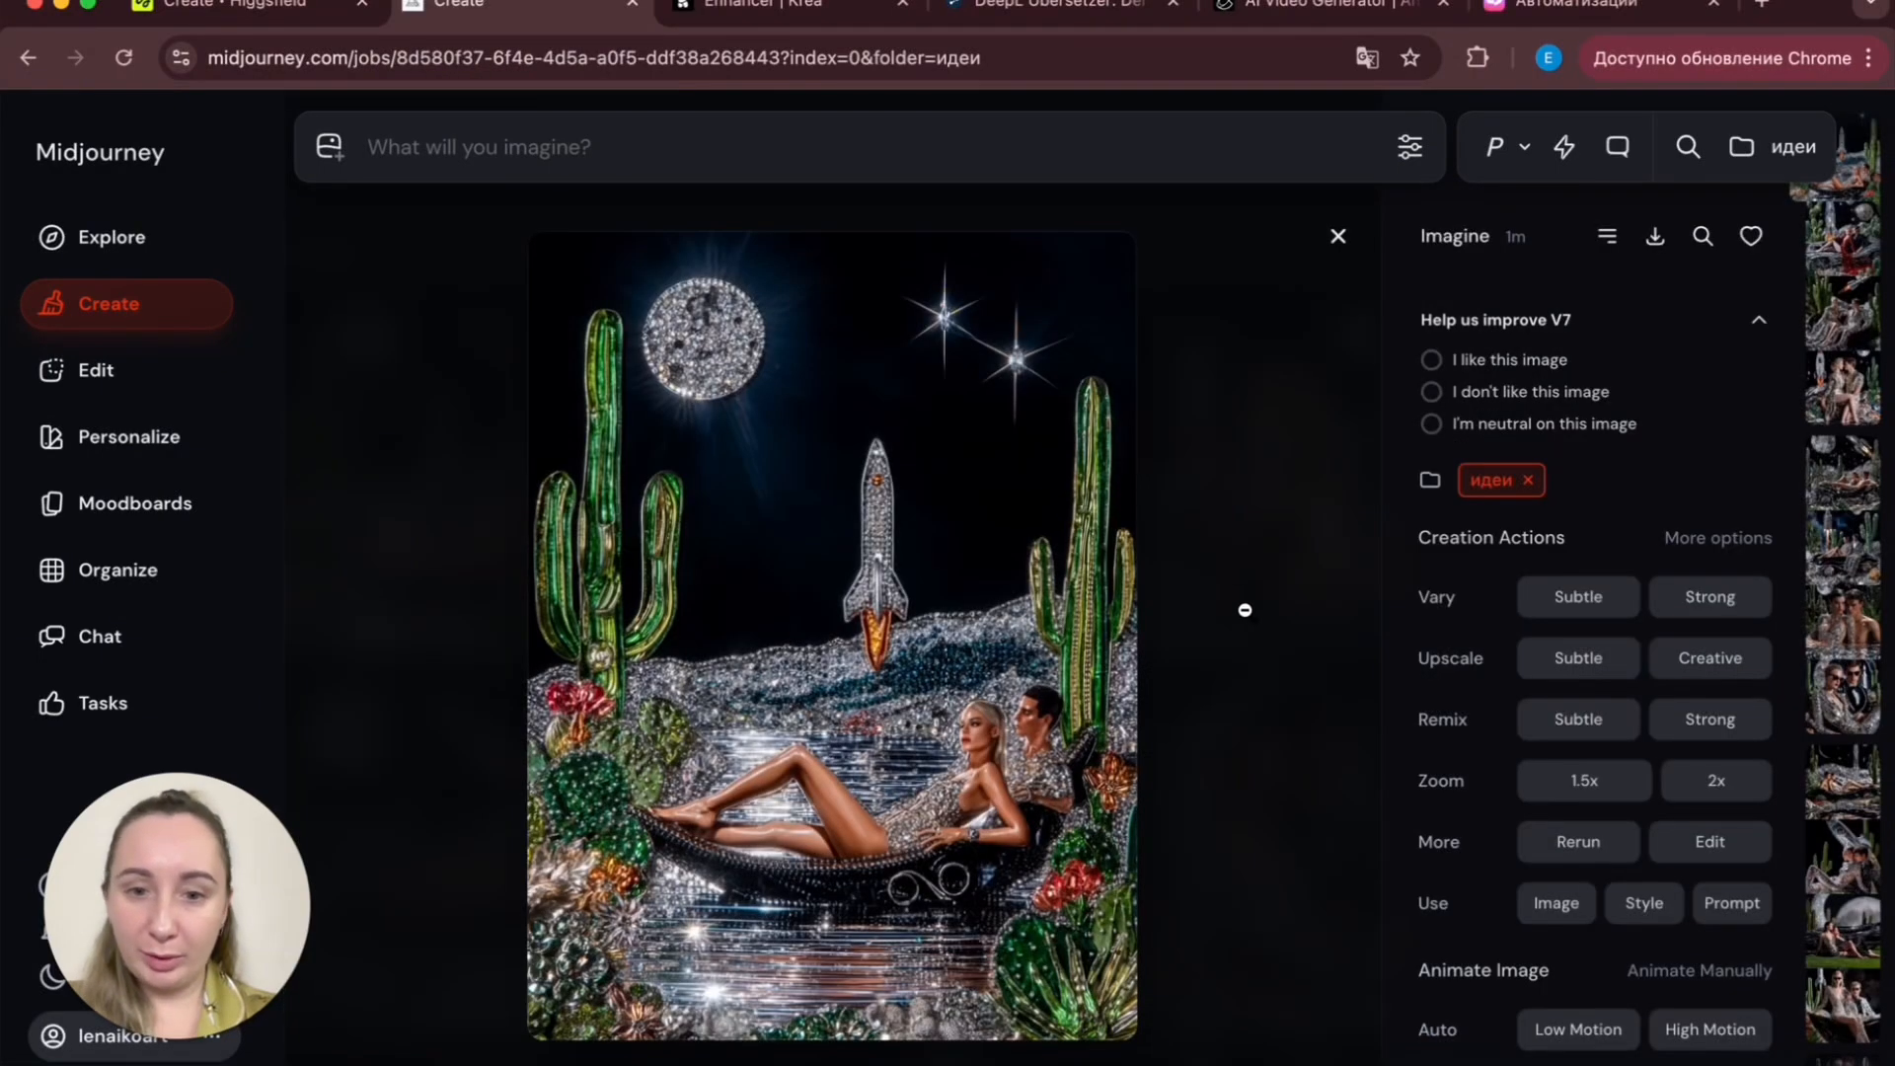
{"action": "key", "text": "Right"}
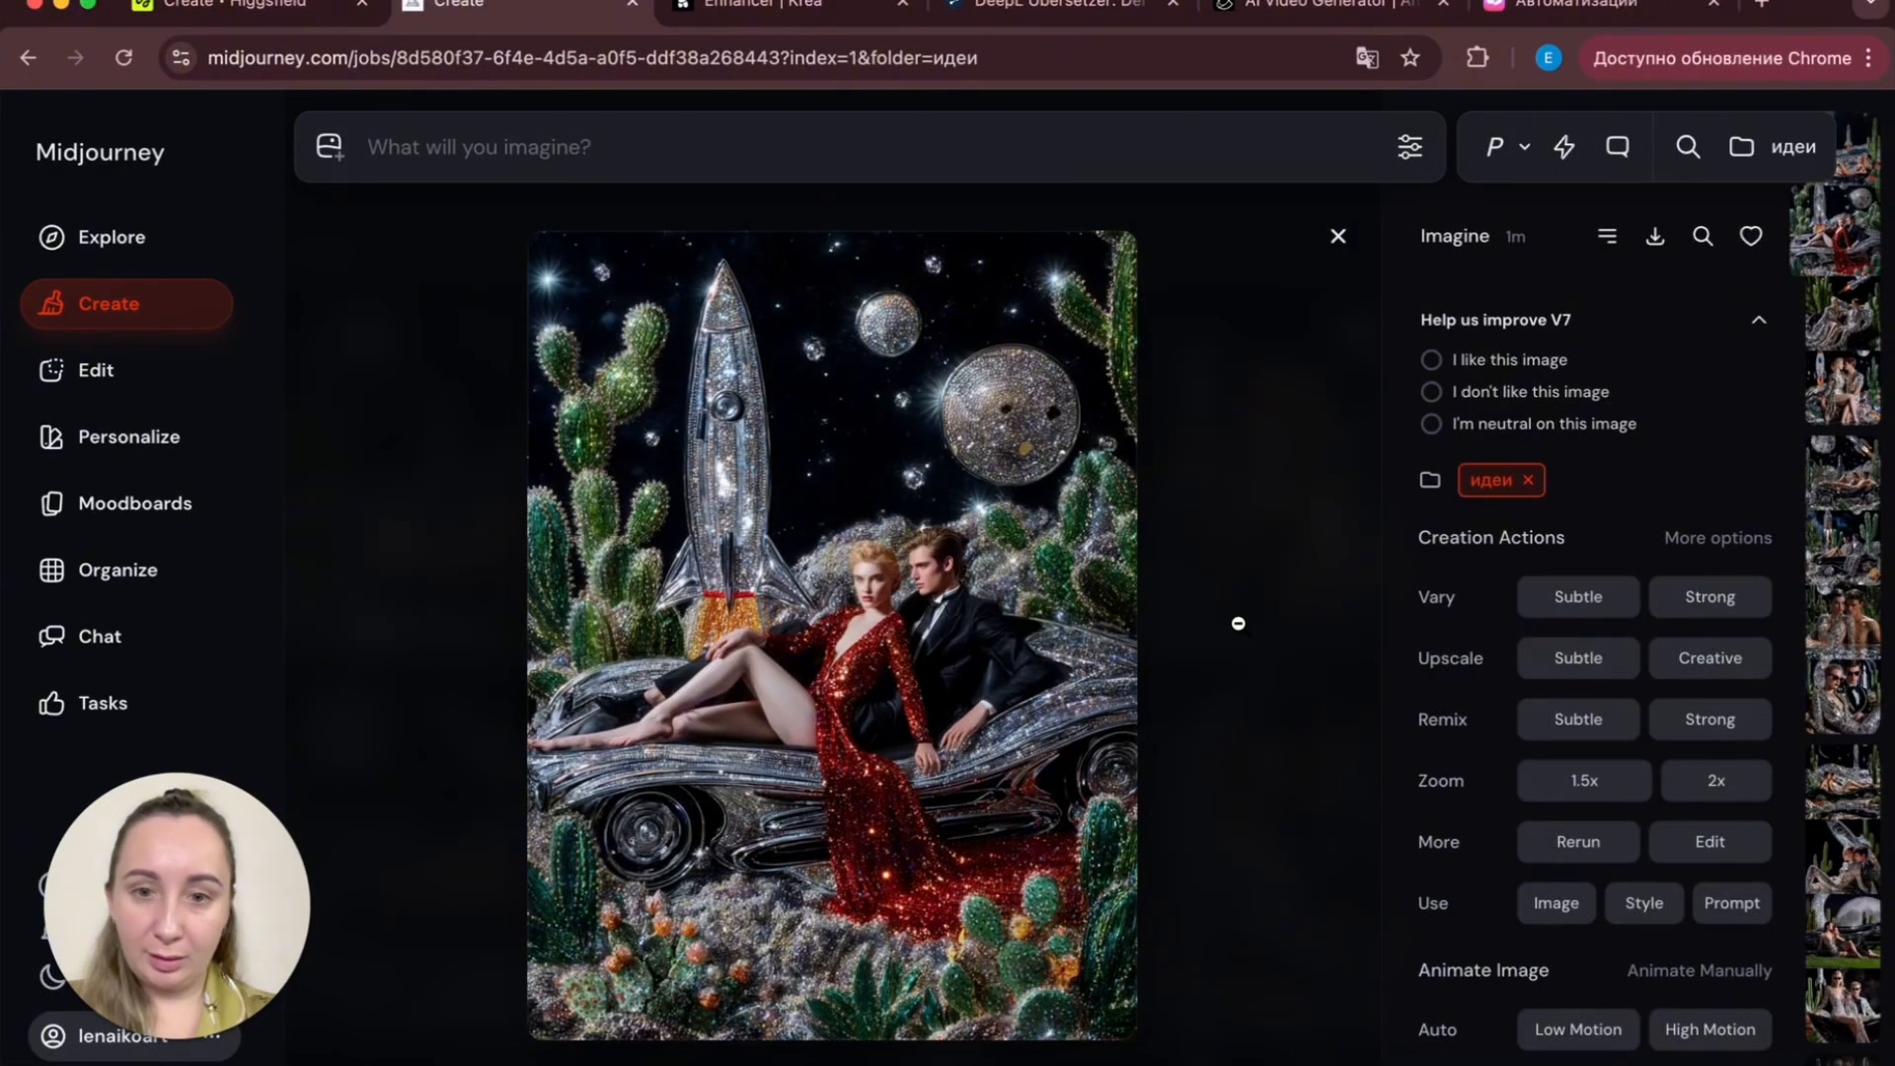
{"action": "key", "text": "Right"}
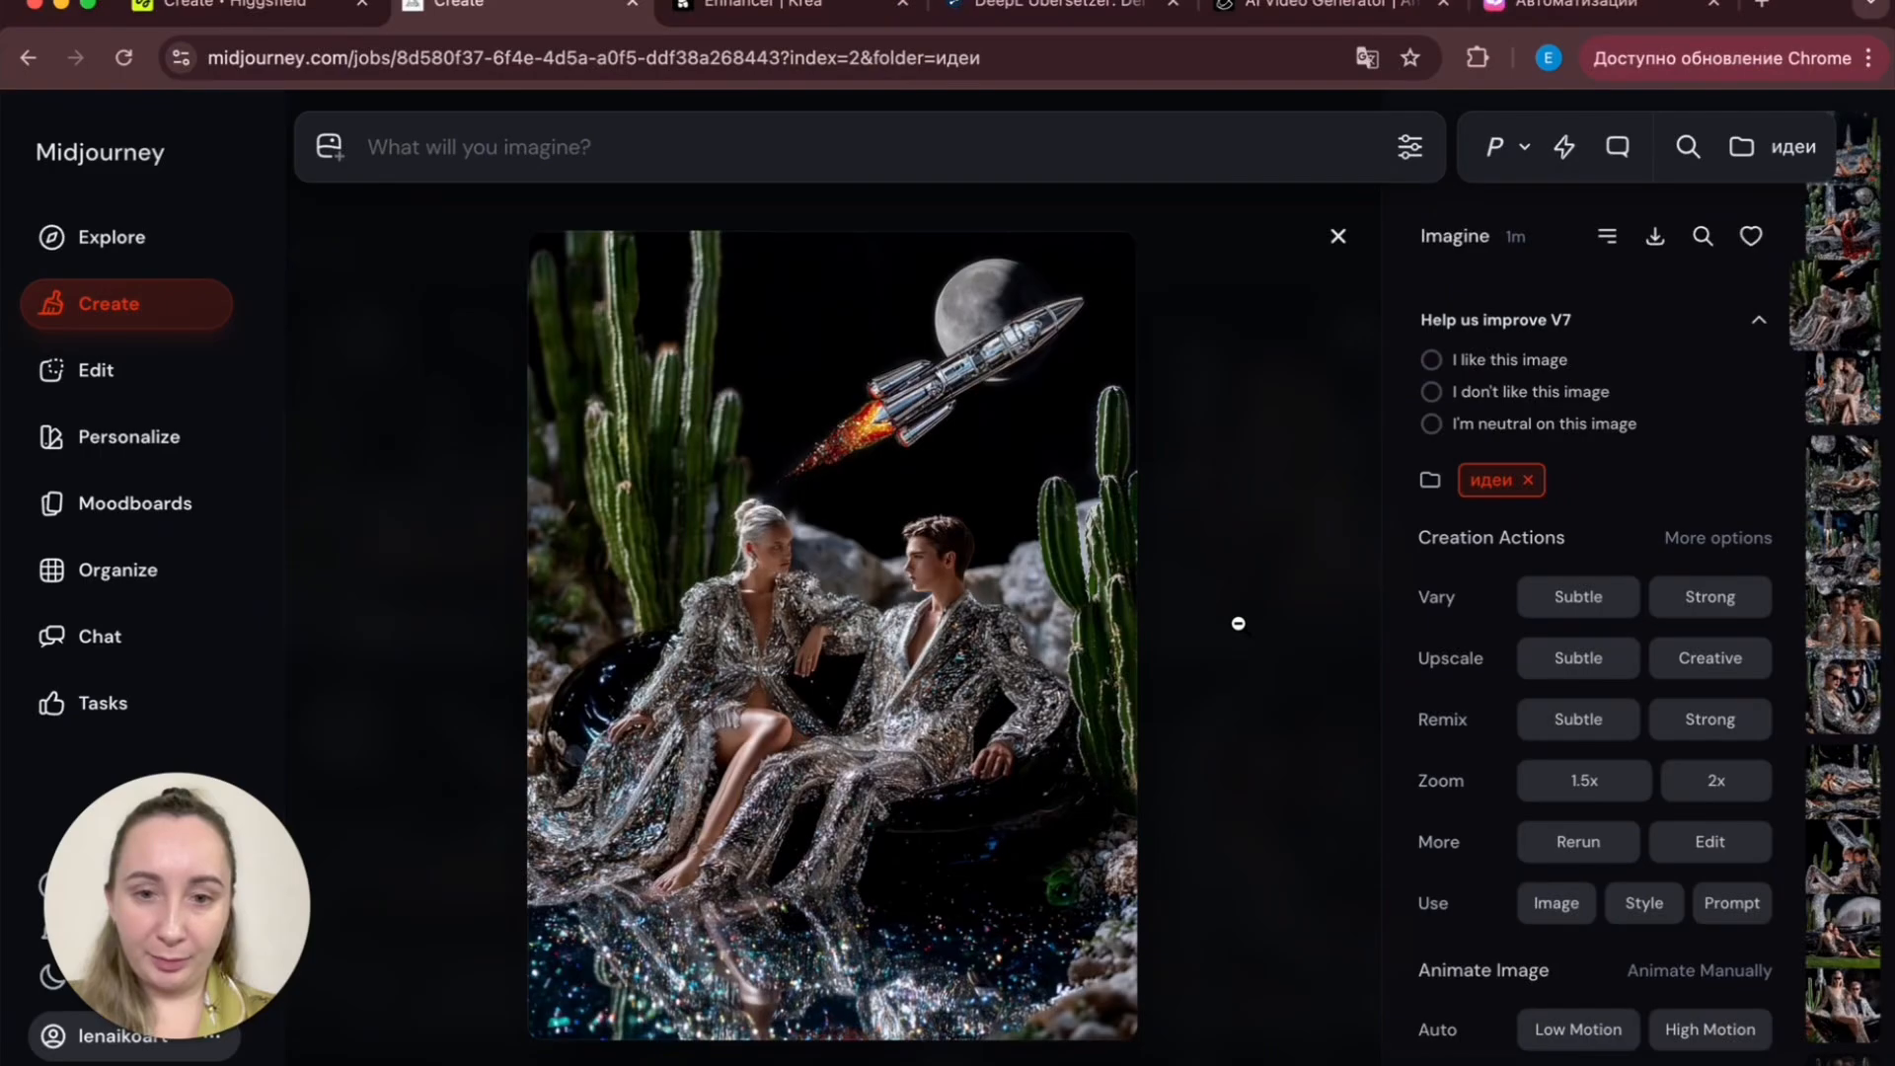
{"action": "key", "text": "Right"}
{"action": "left_click", "coordinate": [1238, 623]}
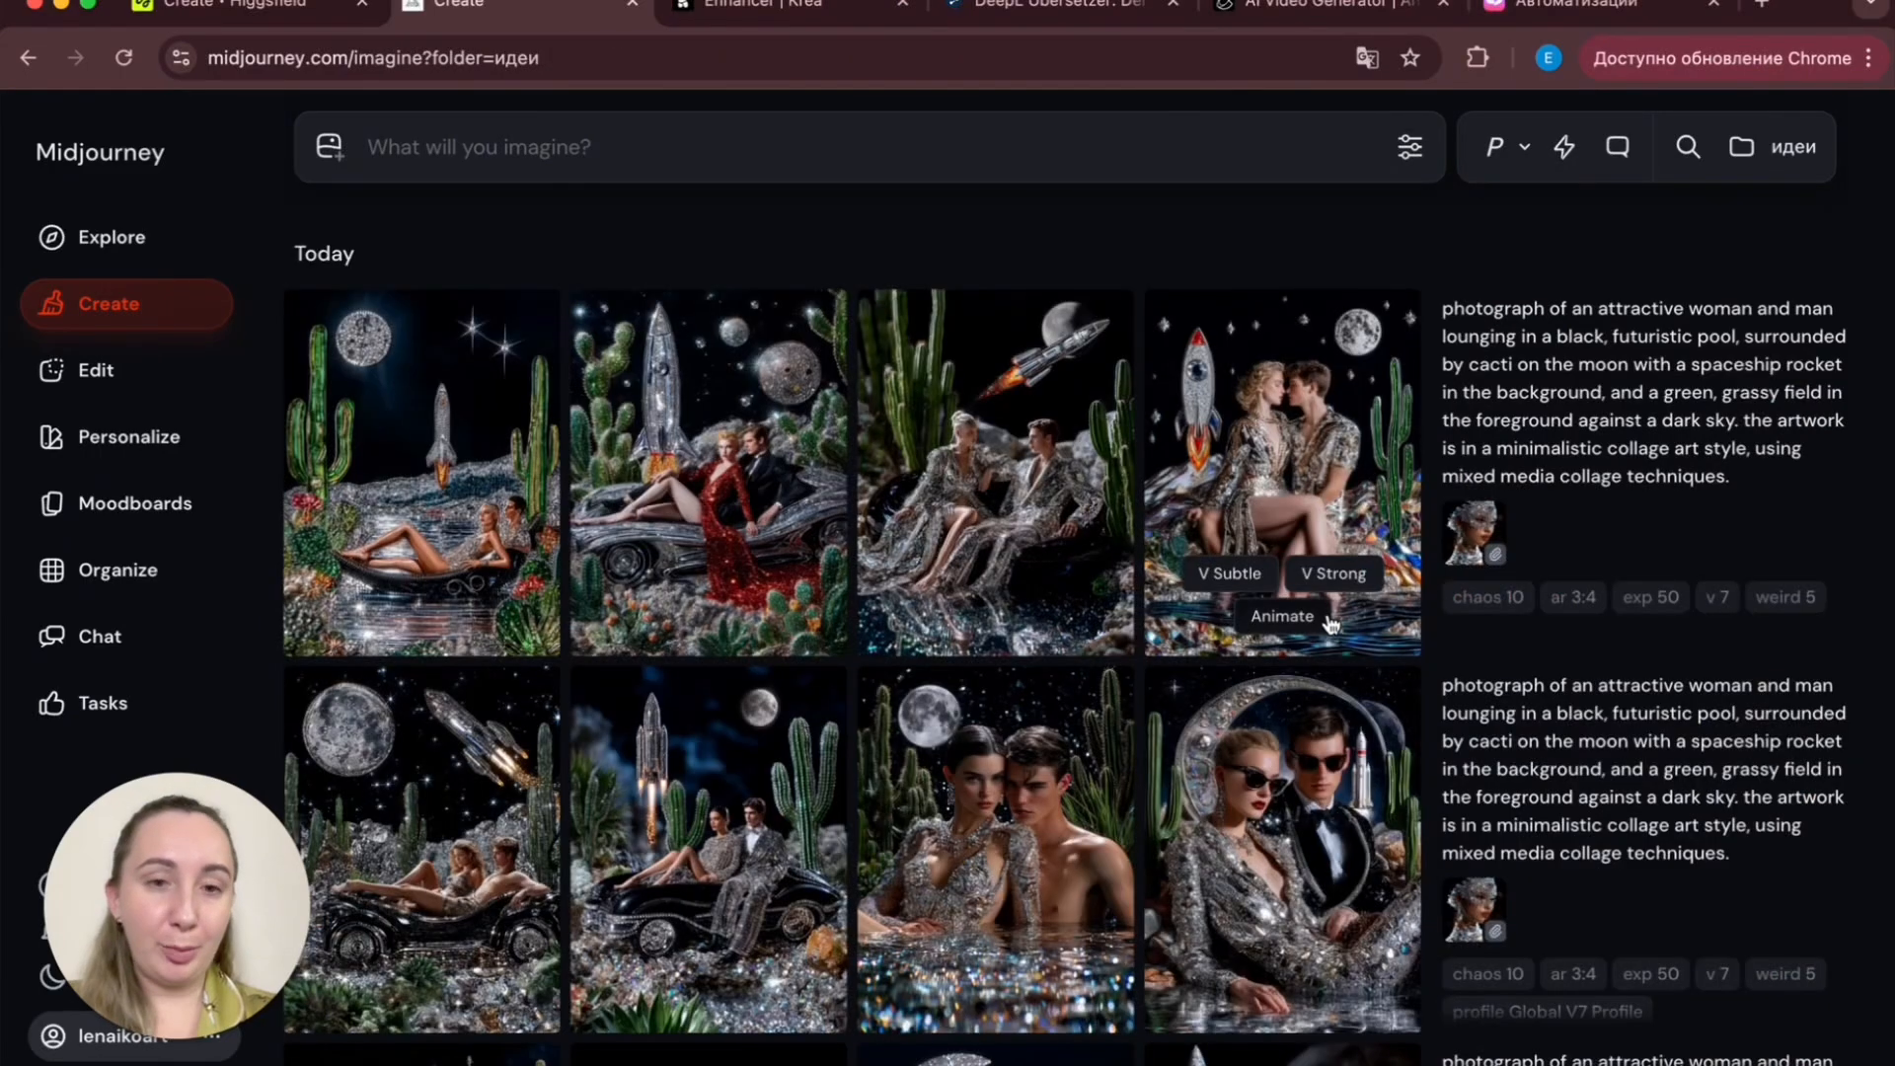
{"action": "left_click", "coordinate": [1303, 442]}
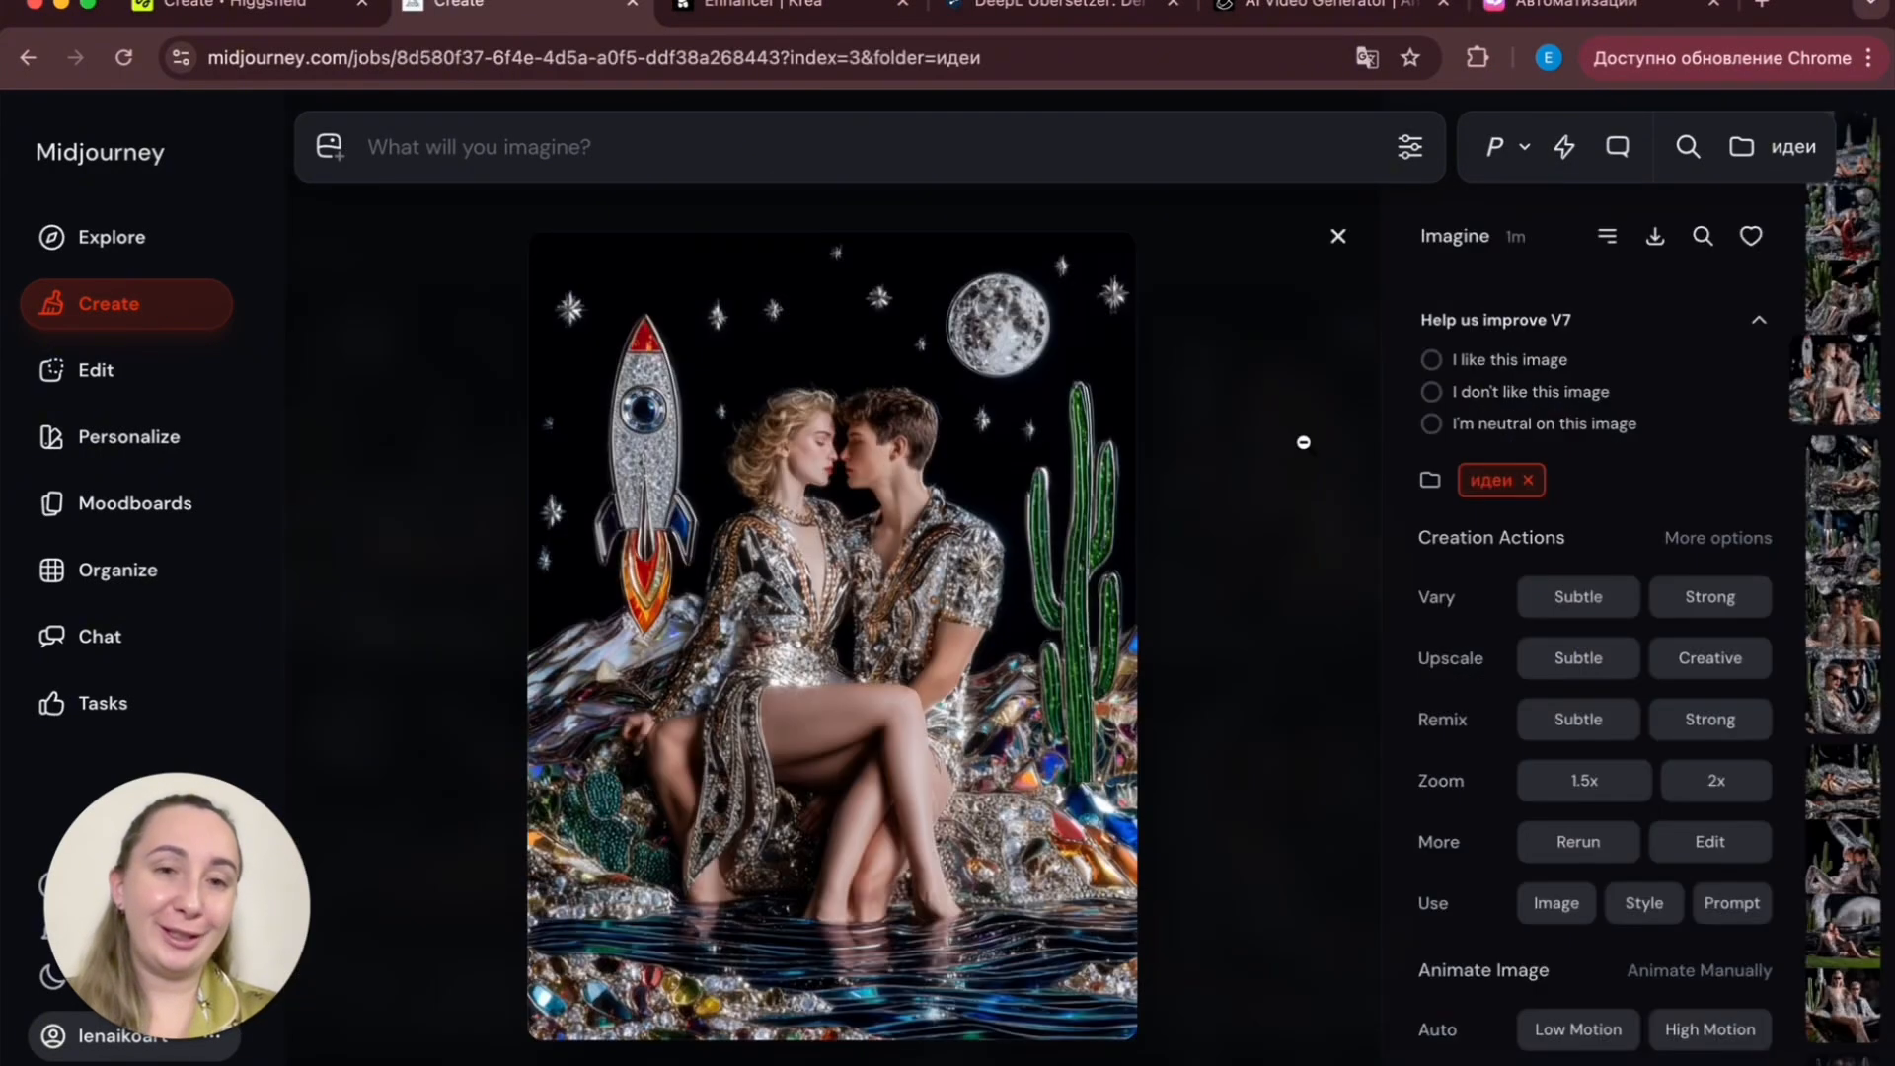
{"action": "left_click", "coordinate": [1210, 576]}
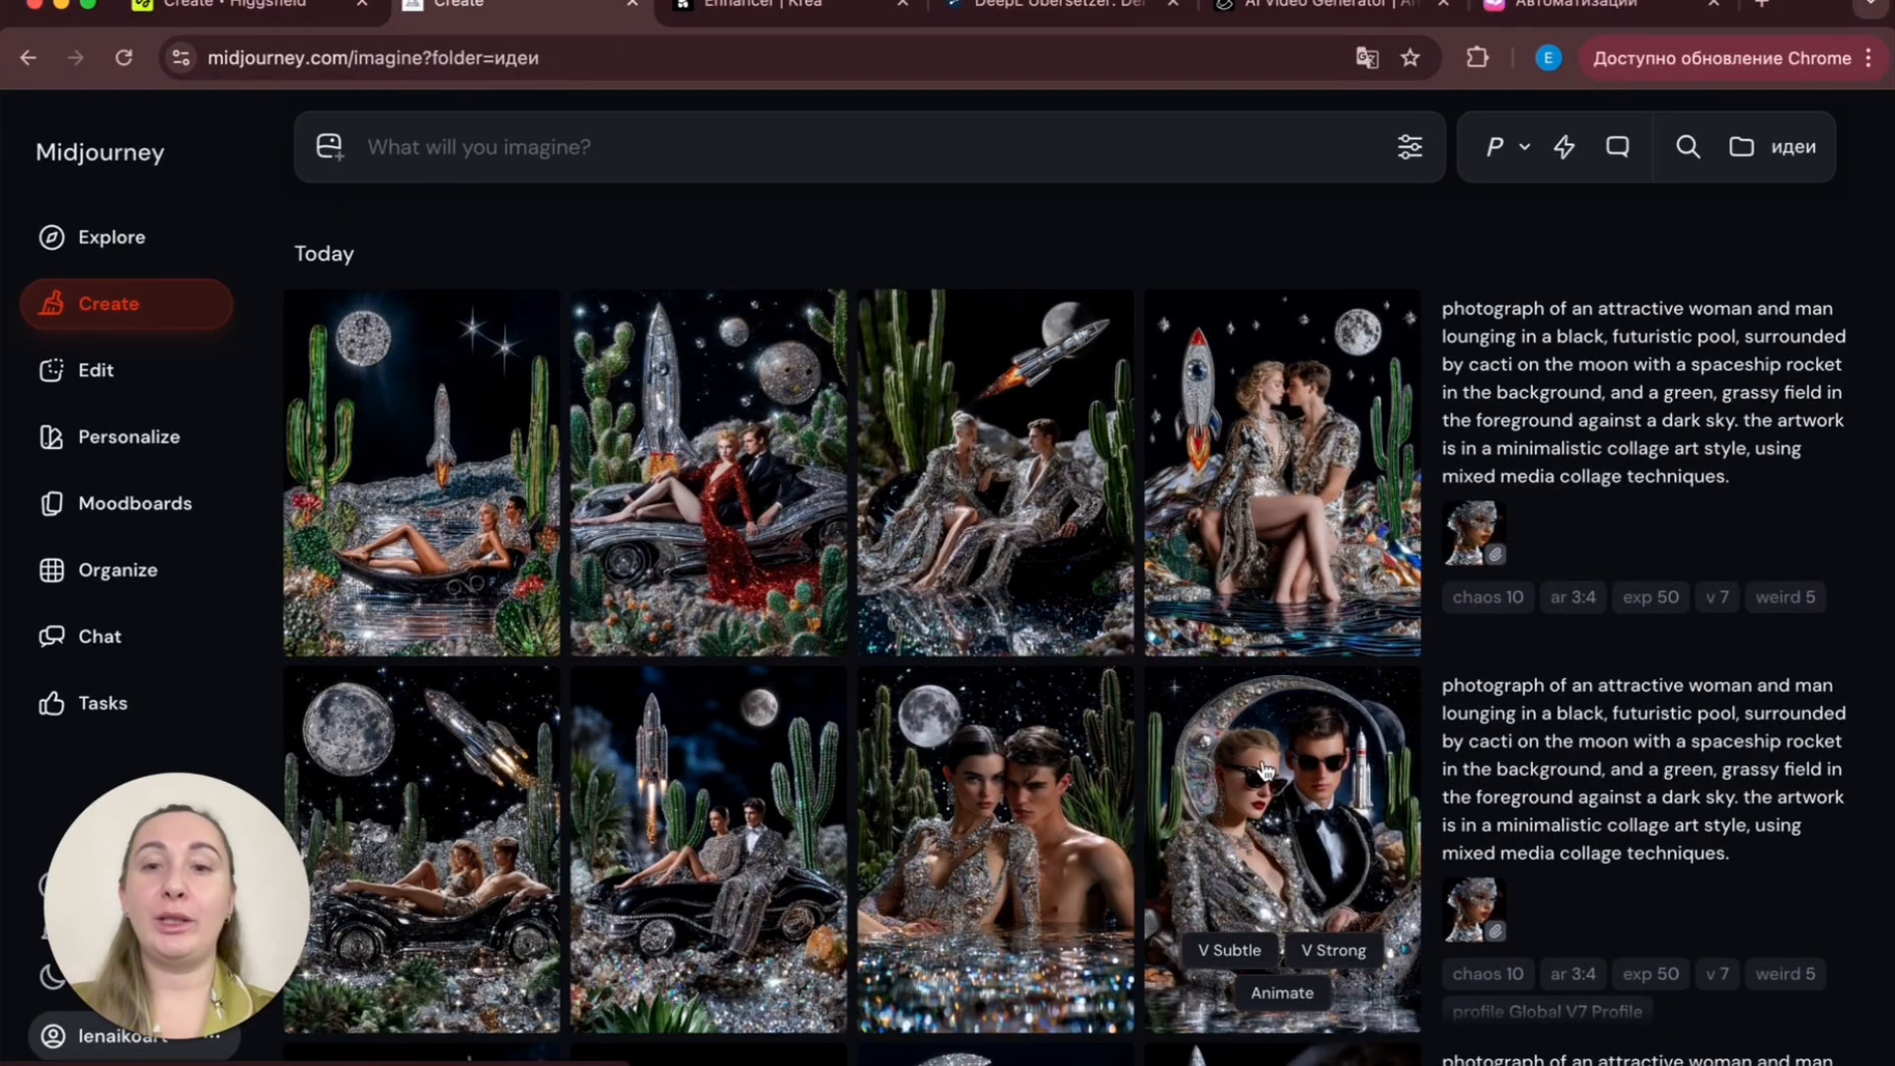
- Scroll through the earlier moon-pool generations in the идеи folder to compare them
{"action": "scroll", "coordinate": [1266, 770], "scroll_direction": "down", "scroll_amount": 8}
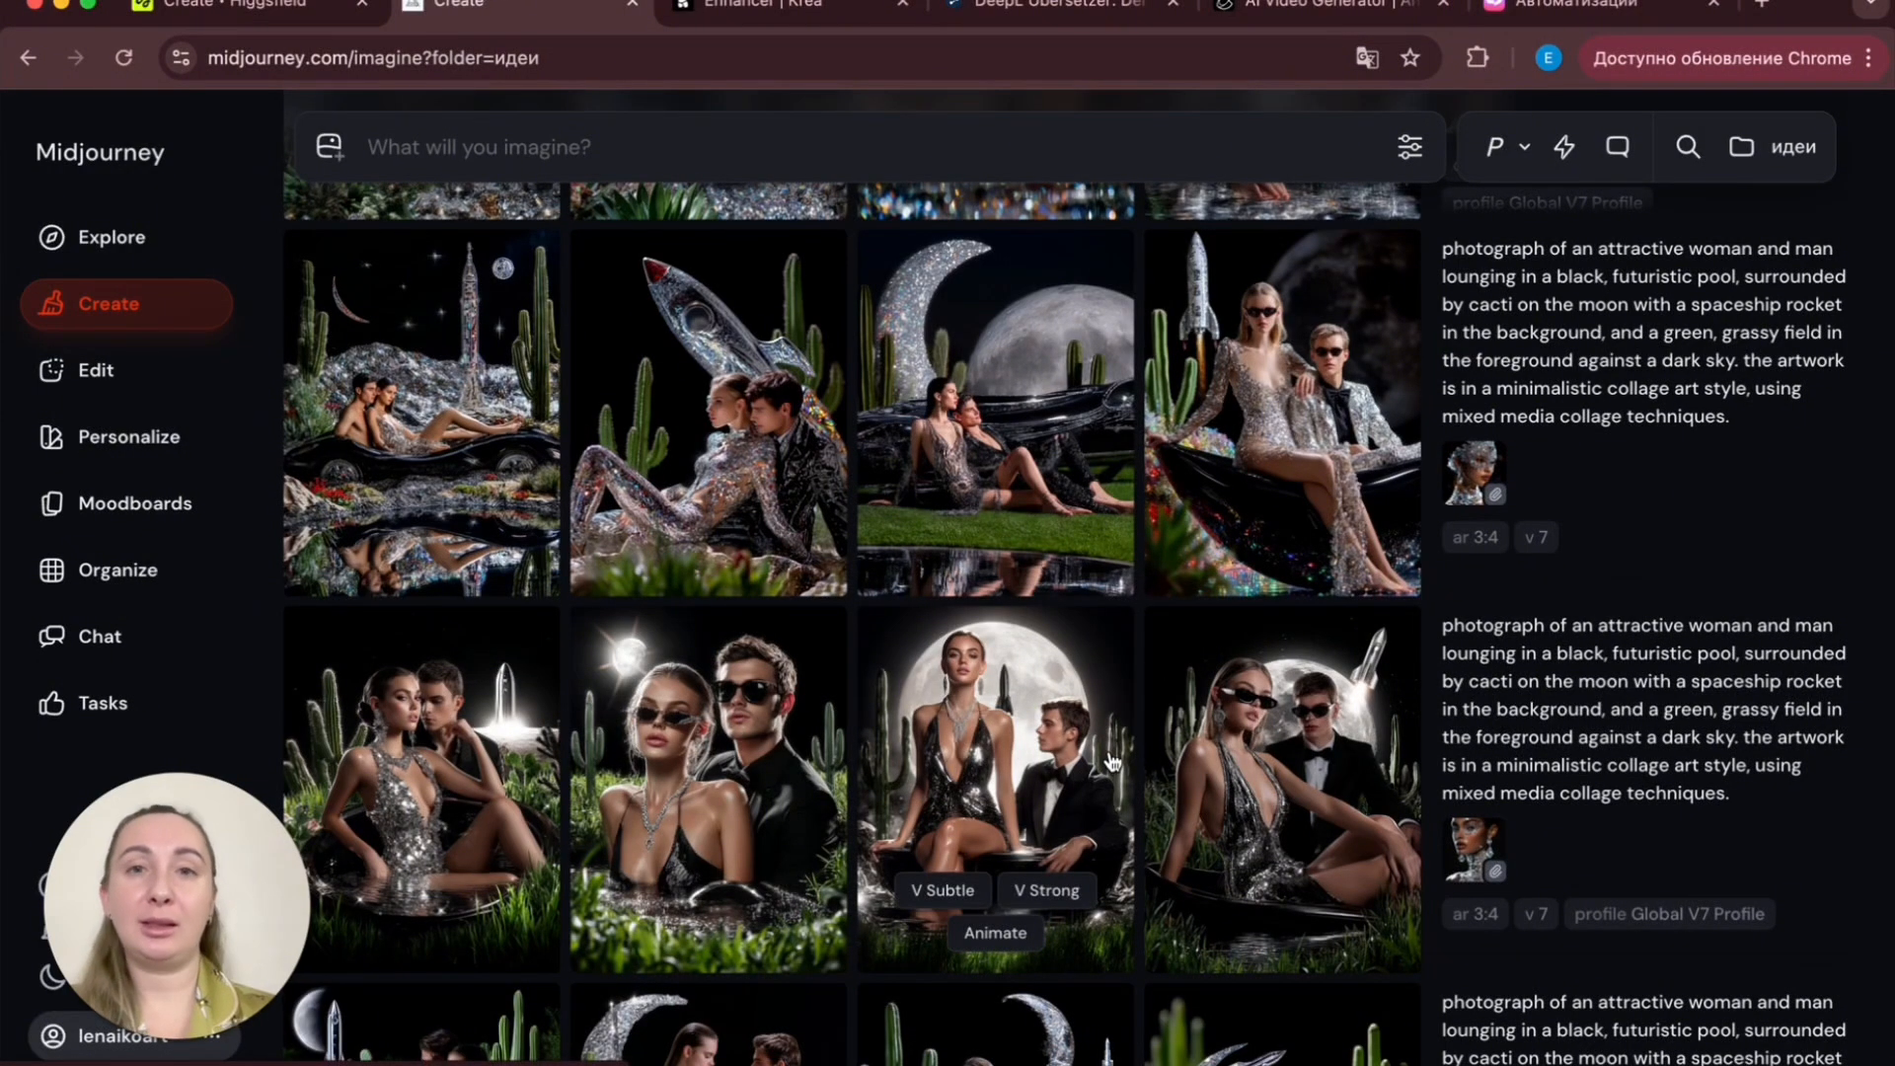
{"action": "scroll", "coordinate": [1113, 761], "scroll_direction": "down", "scroll_amount": 10}
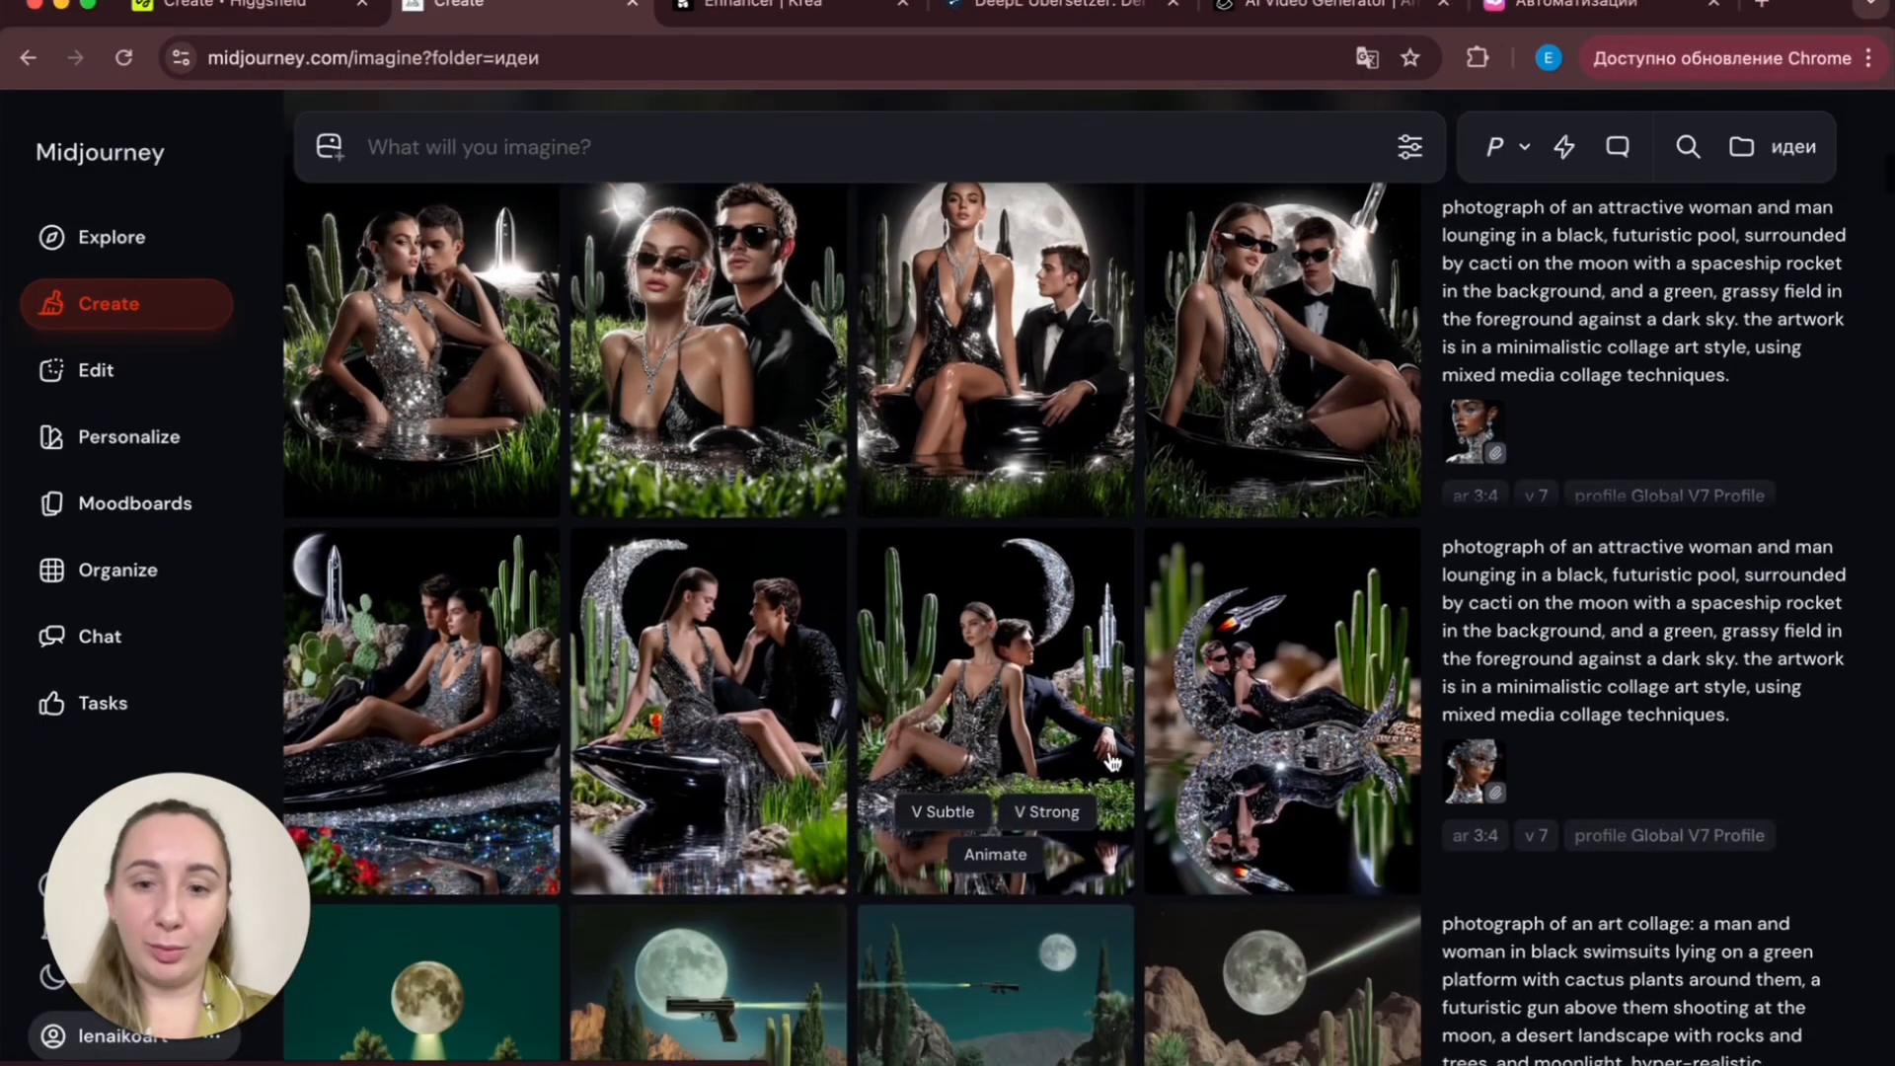
{"action": "scroll", "coordinate": [1112, 761], "scroll_direction": "down", "scroll_amount": 8}
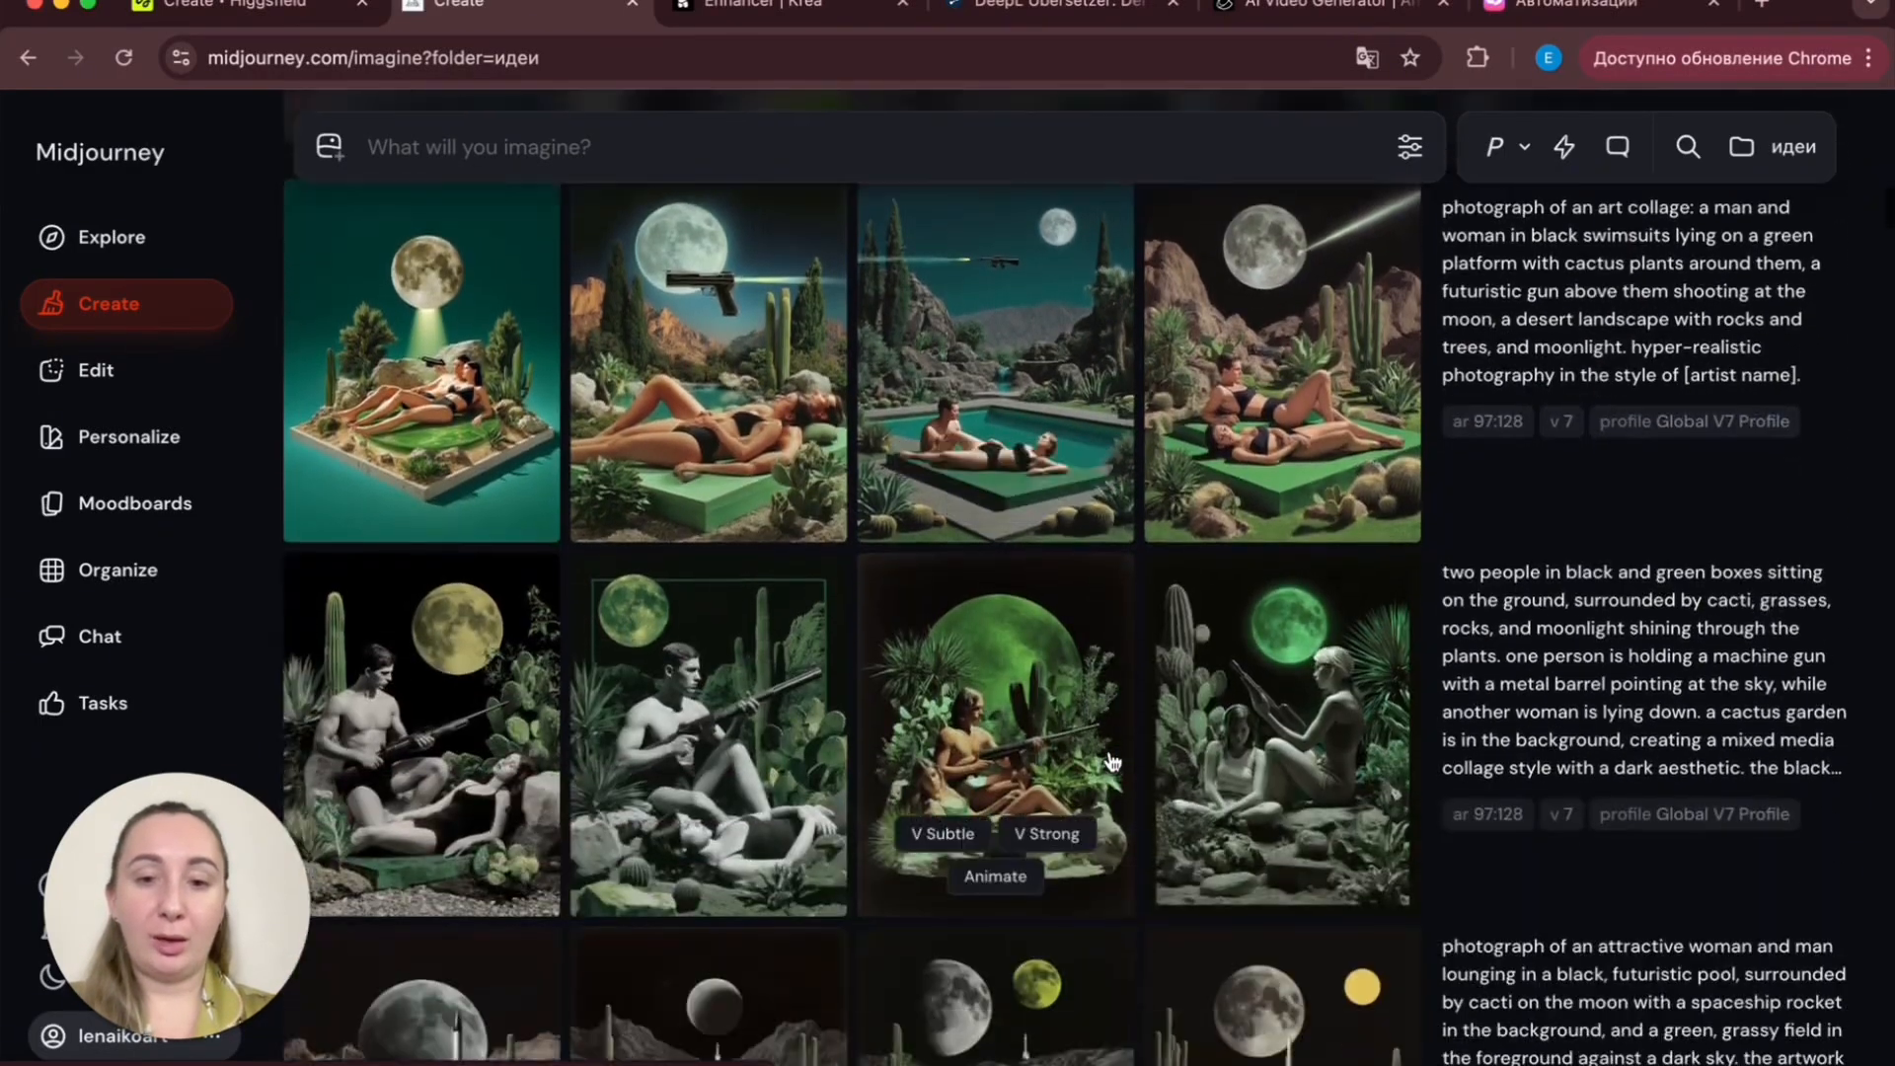
{"action": "scroll", "coordinate": [1112, 761], "scroll_direction": "down", "scroll_amount": 2}
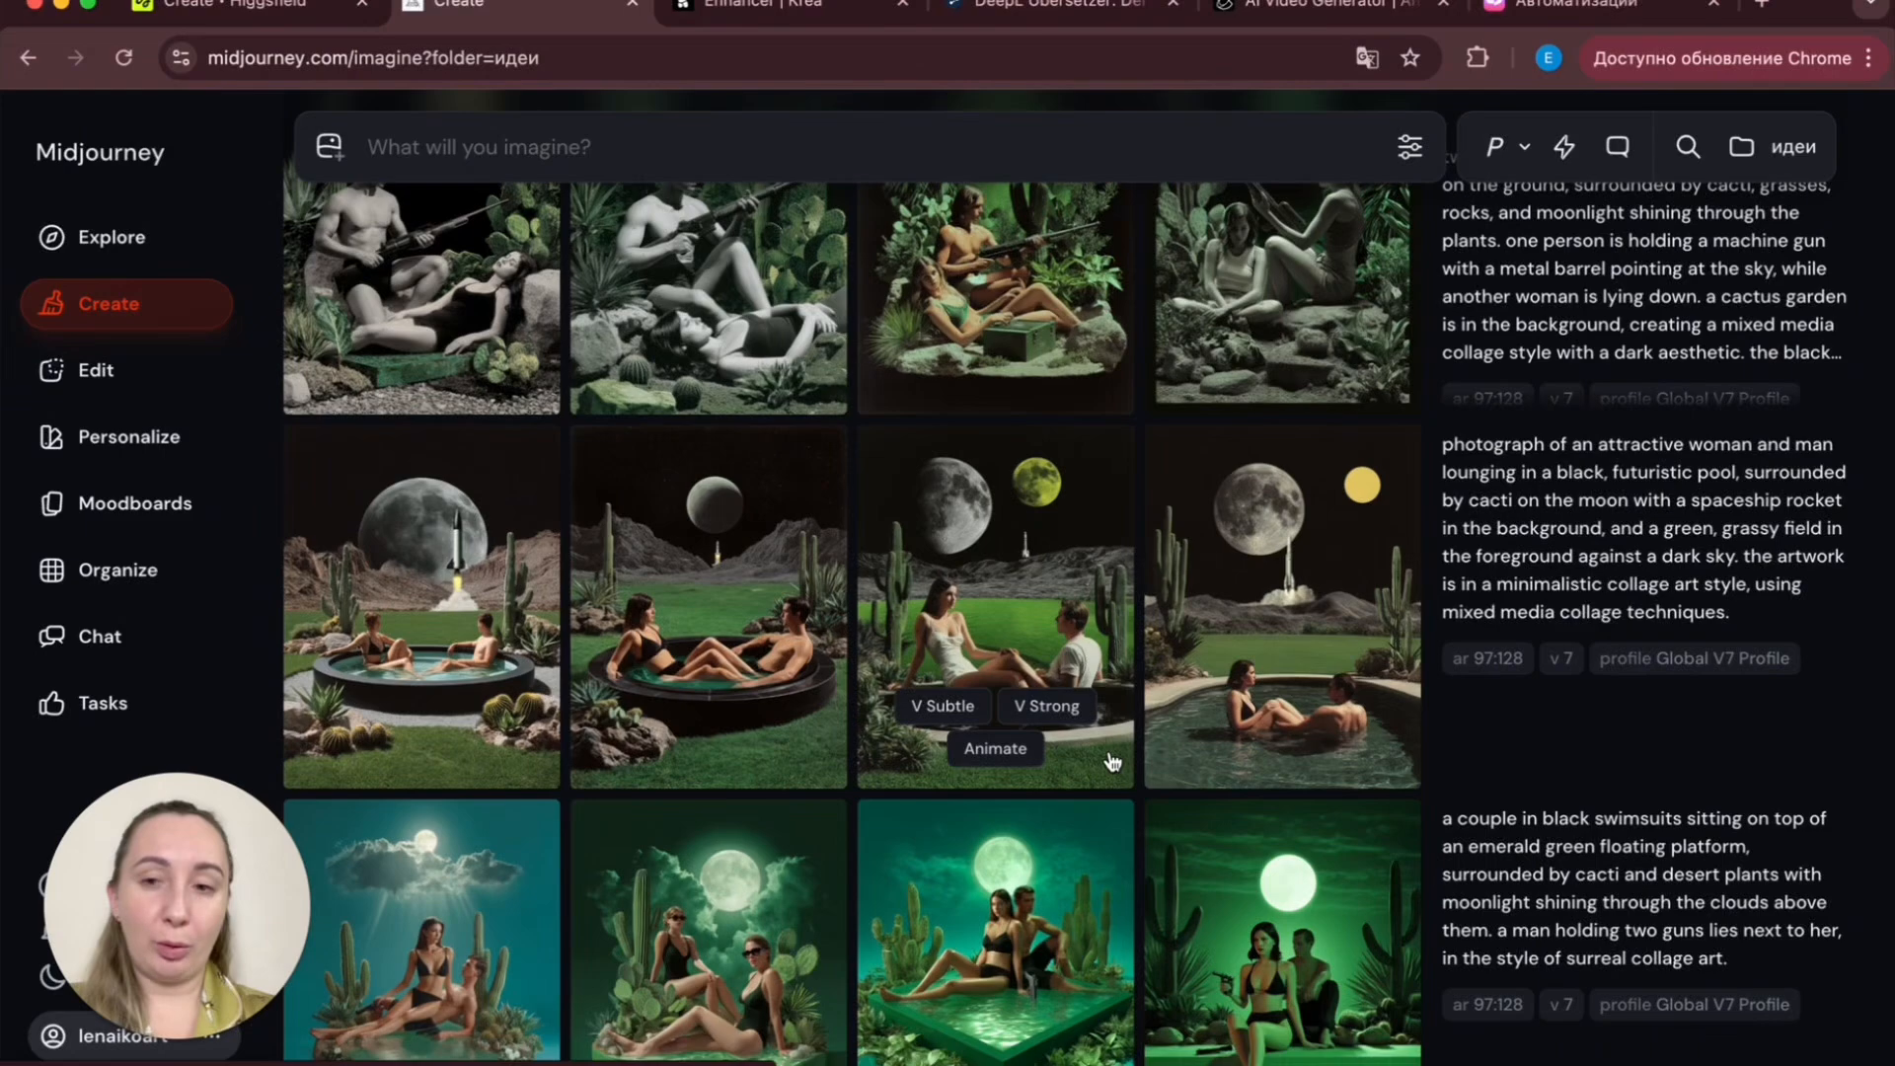
{"action": "scroll", "coordinate": [1112, 761], "scroll_direction": "up", "scroll_amount": 15}
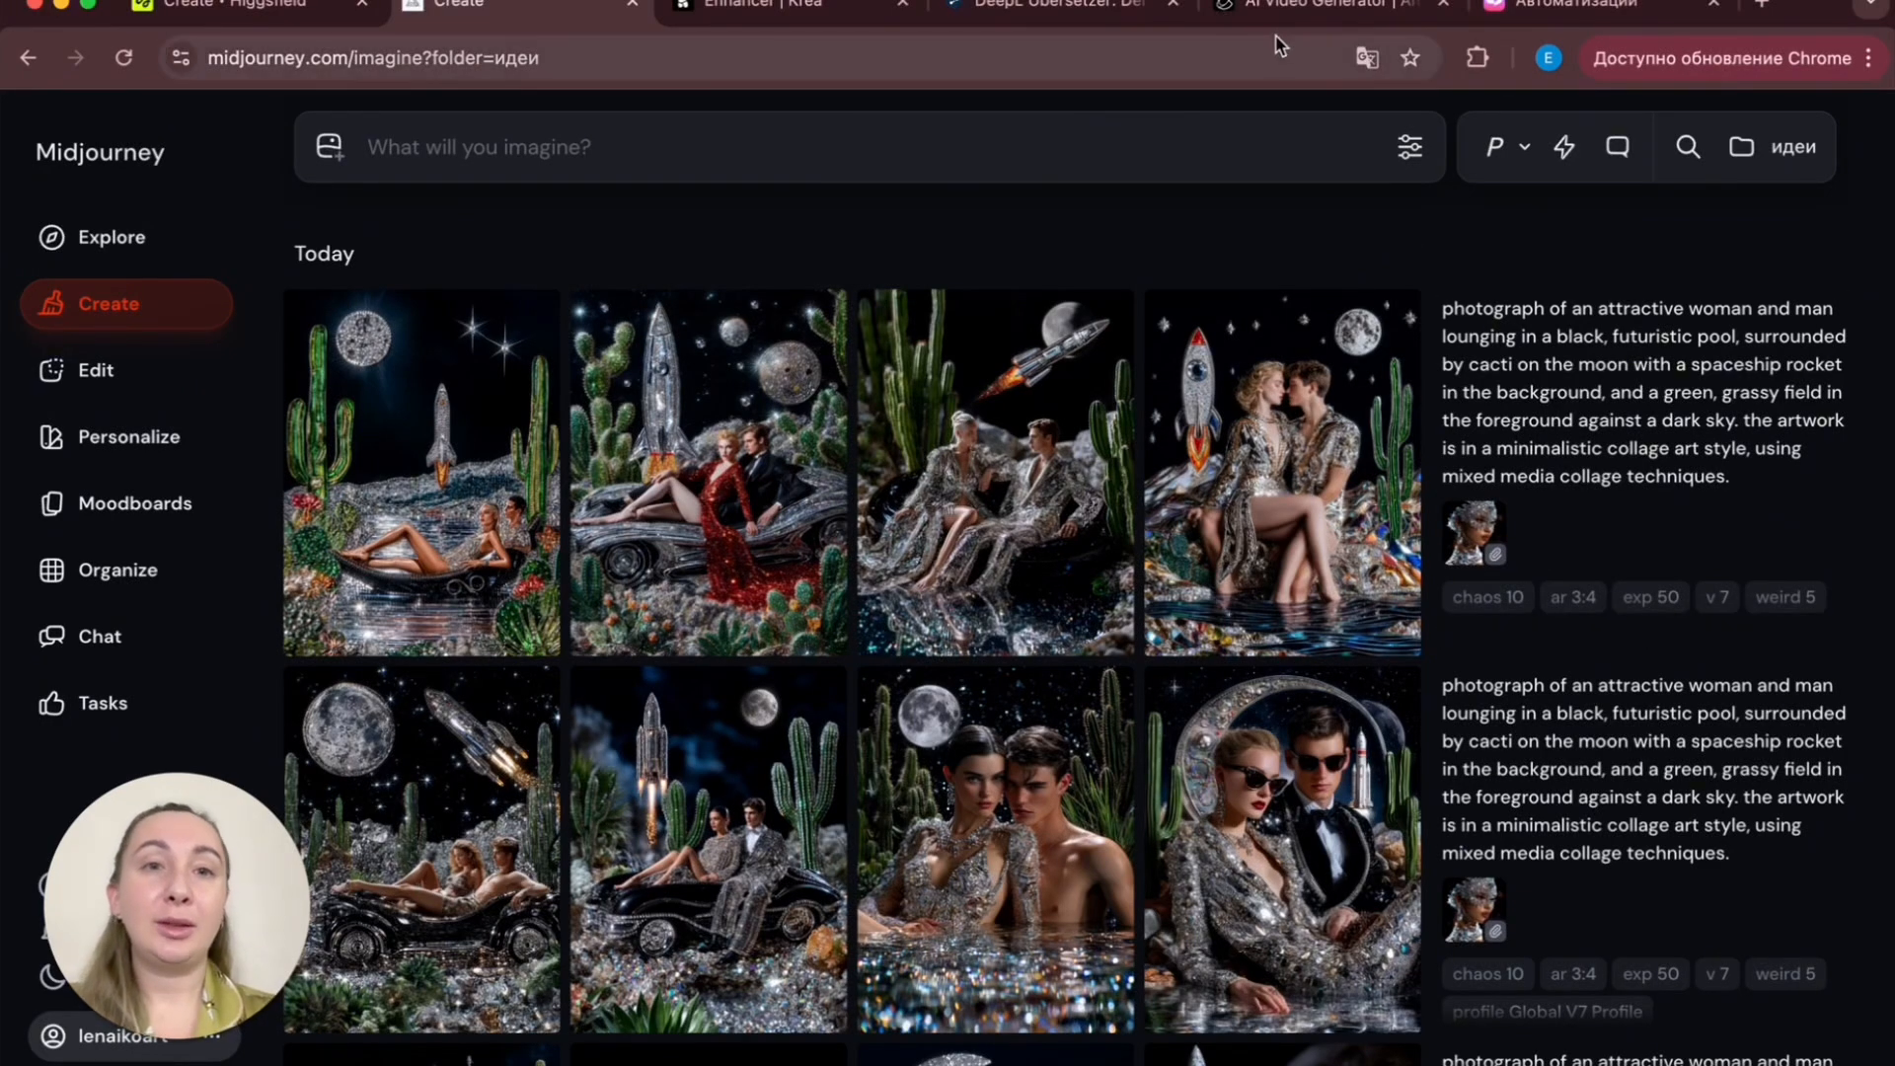
- Switch to the Kling AI Video Generator tab and play back the diamond-veiled portrait video
{"action": "left_click", "coordinate": [1313, 7]}
{"action": "left_click", "coordinate": [1216, 501]}
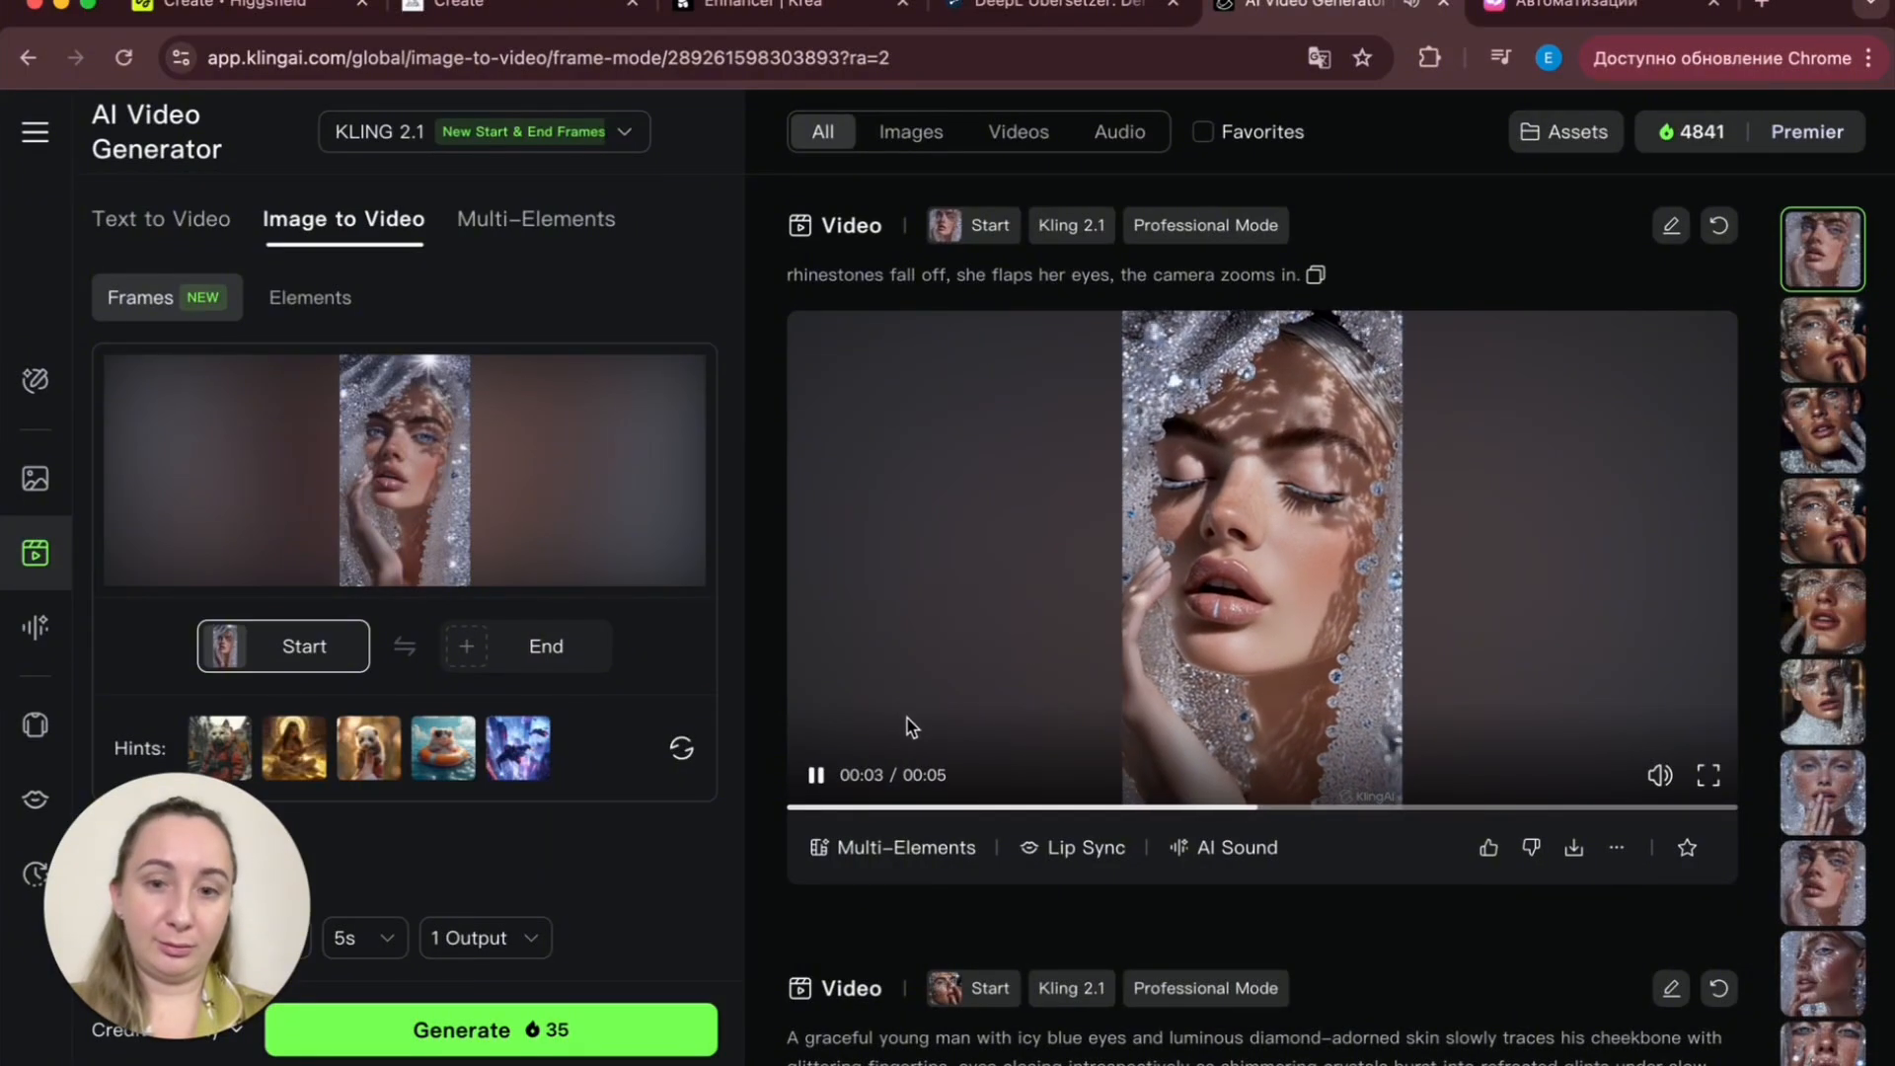
{"action": "left_click", "coordinate": [816, 774]}
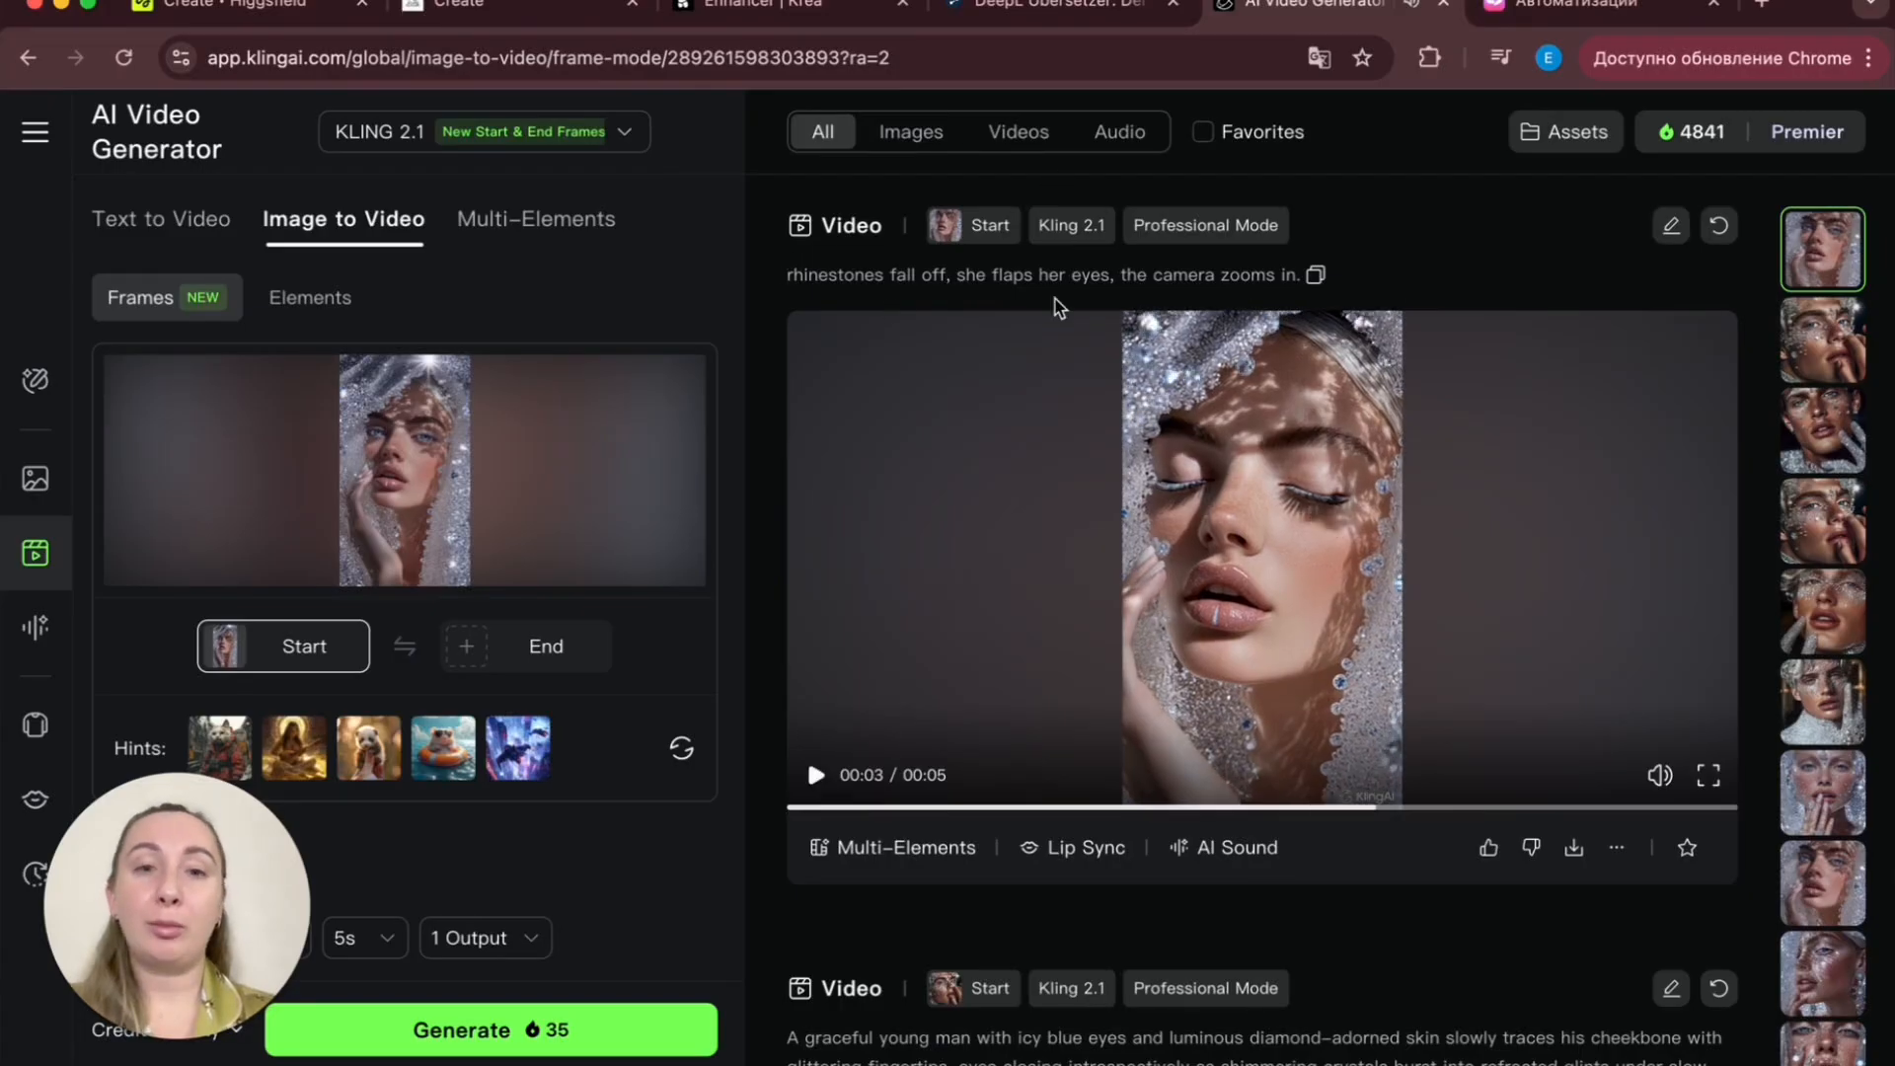
{"action": "key", "text": "XF86AudioLowerVolume"}
{"action": "key", "text": "XF86AudioLowerVolume"}
{"action": "key", "text": "XF86AudioLowerVolume"}
{"action": "key", "text": "XF86AudioLowerVolume"}
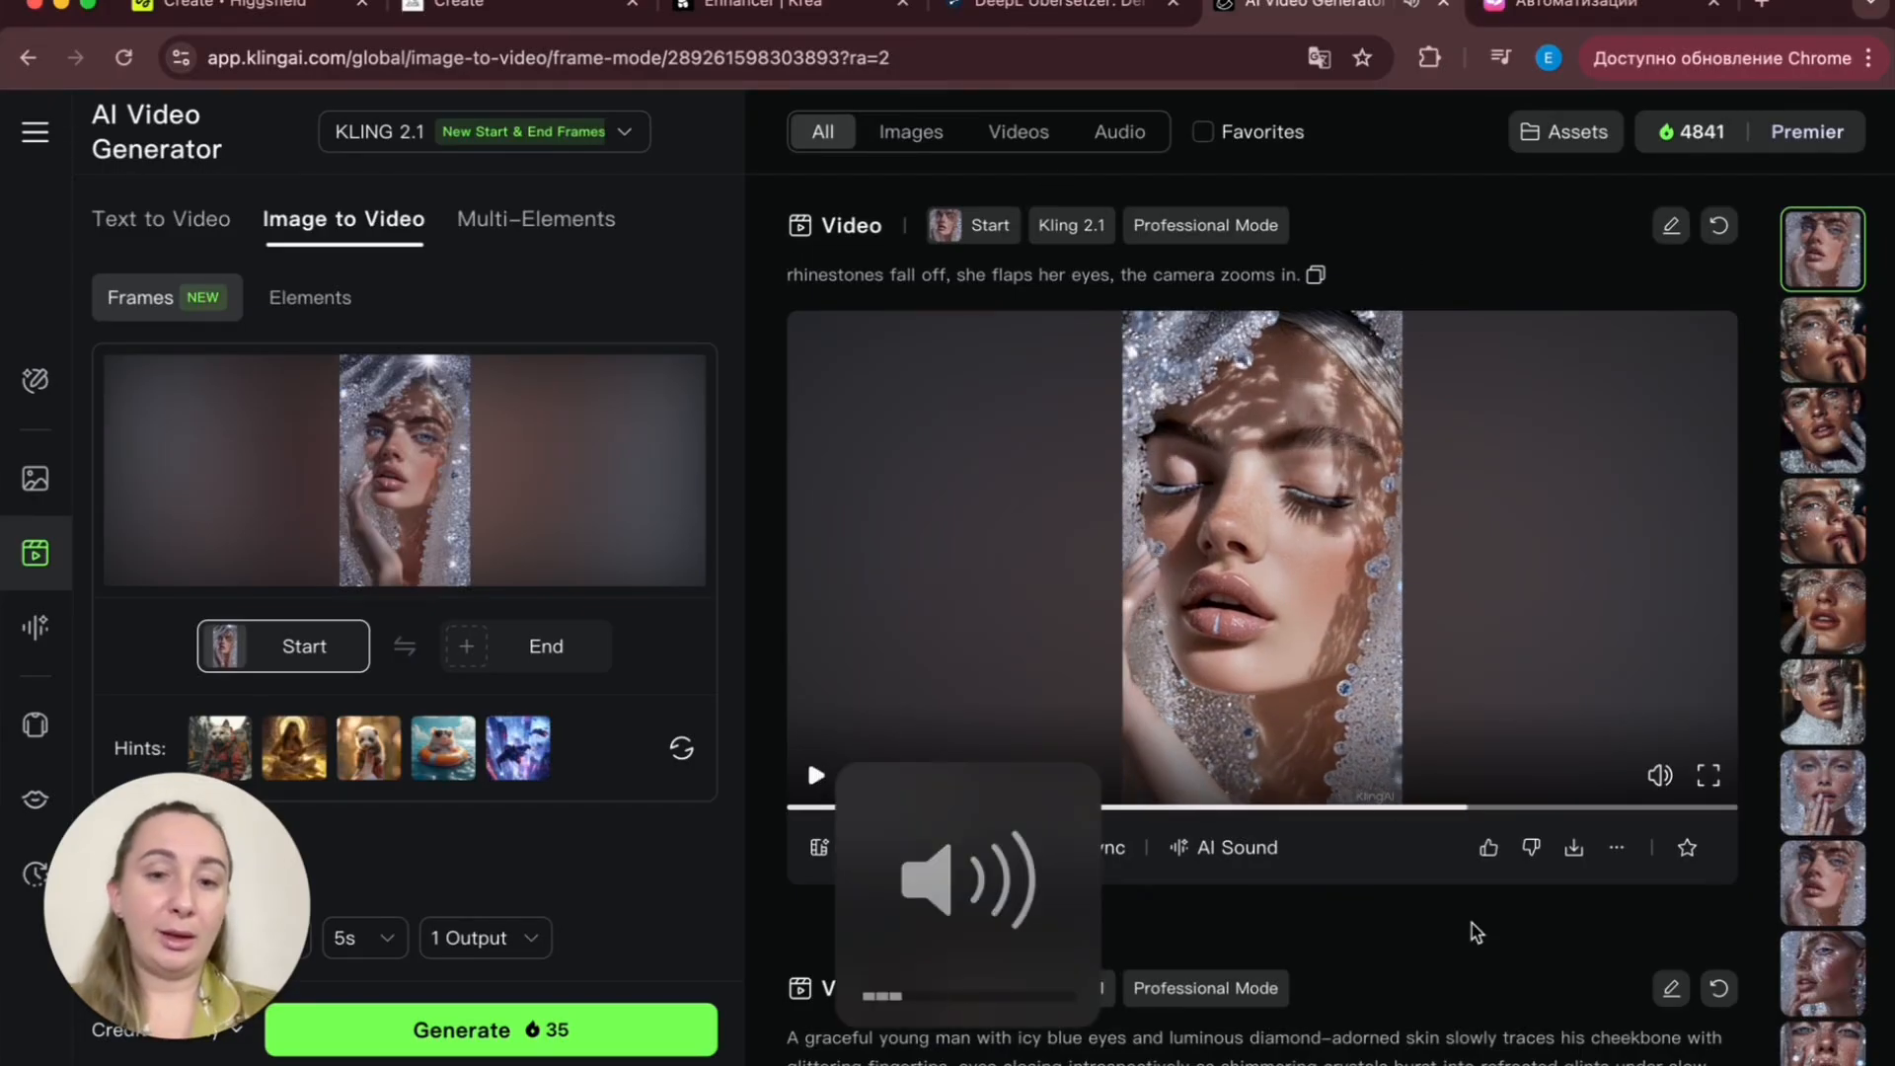
- Scroll through the earlier image-to-video generations, reading their prompts and playing the crystal-veil portrait videos
{"action": "scroll", "coordinate": [1502, 940], "scroll_direction": "down", "scroll_amount": 15}
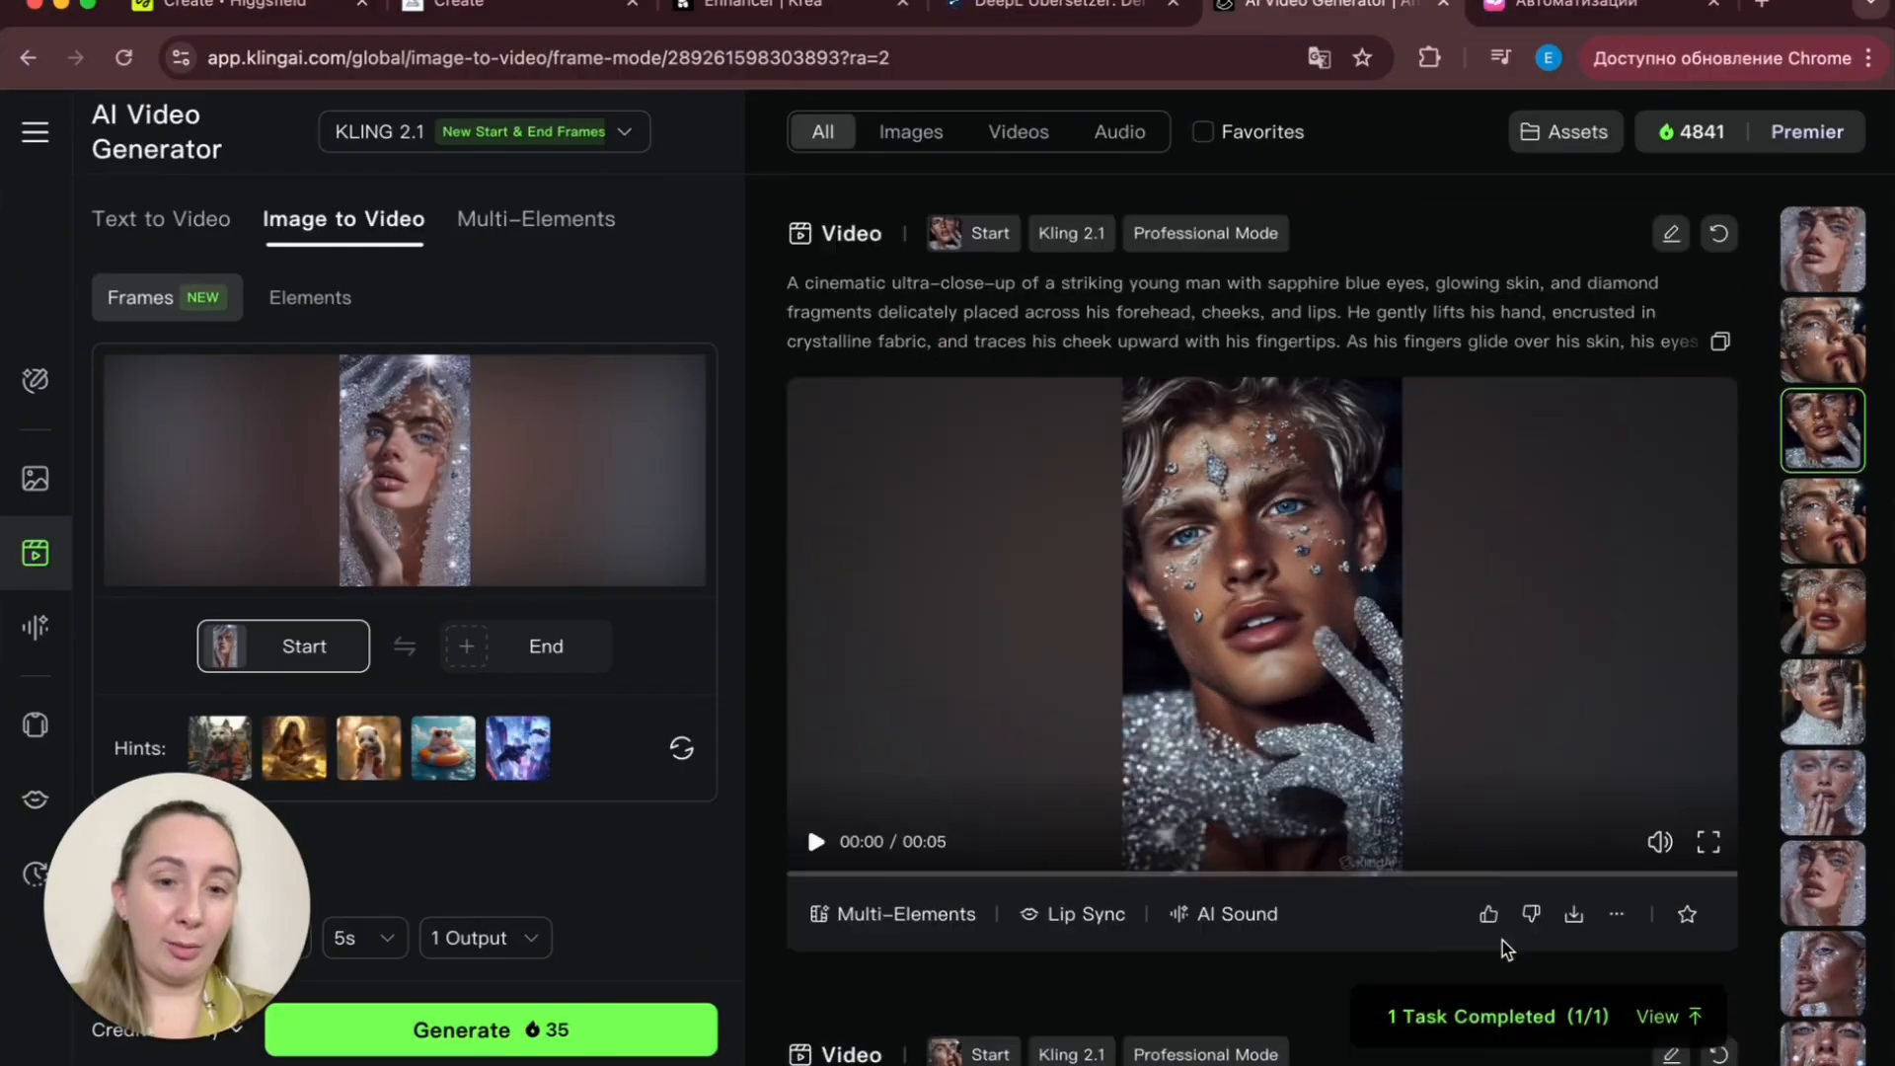
{"action": "scroll", "coordinate": [1502, 939], "scroll_direction": "down", "scroll_amount": 5}
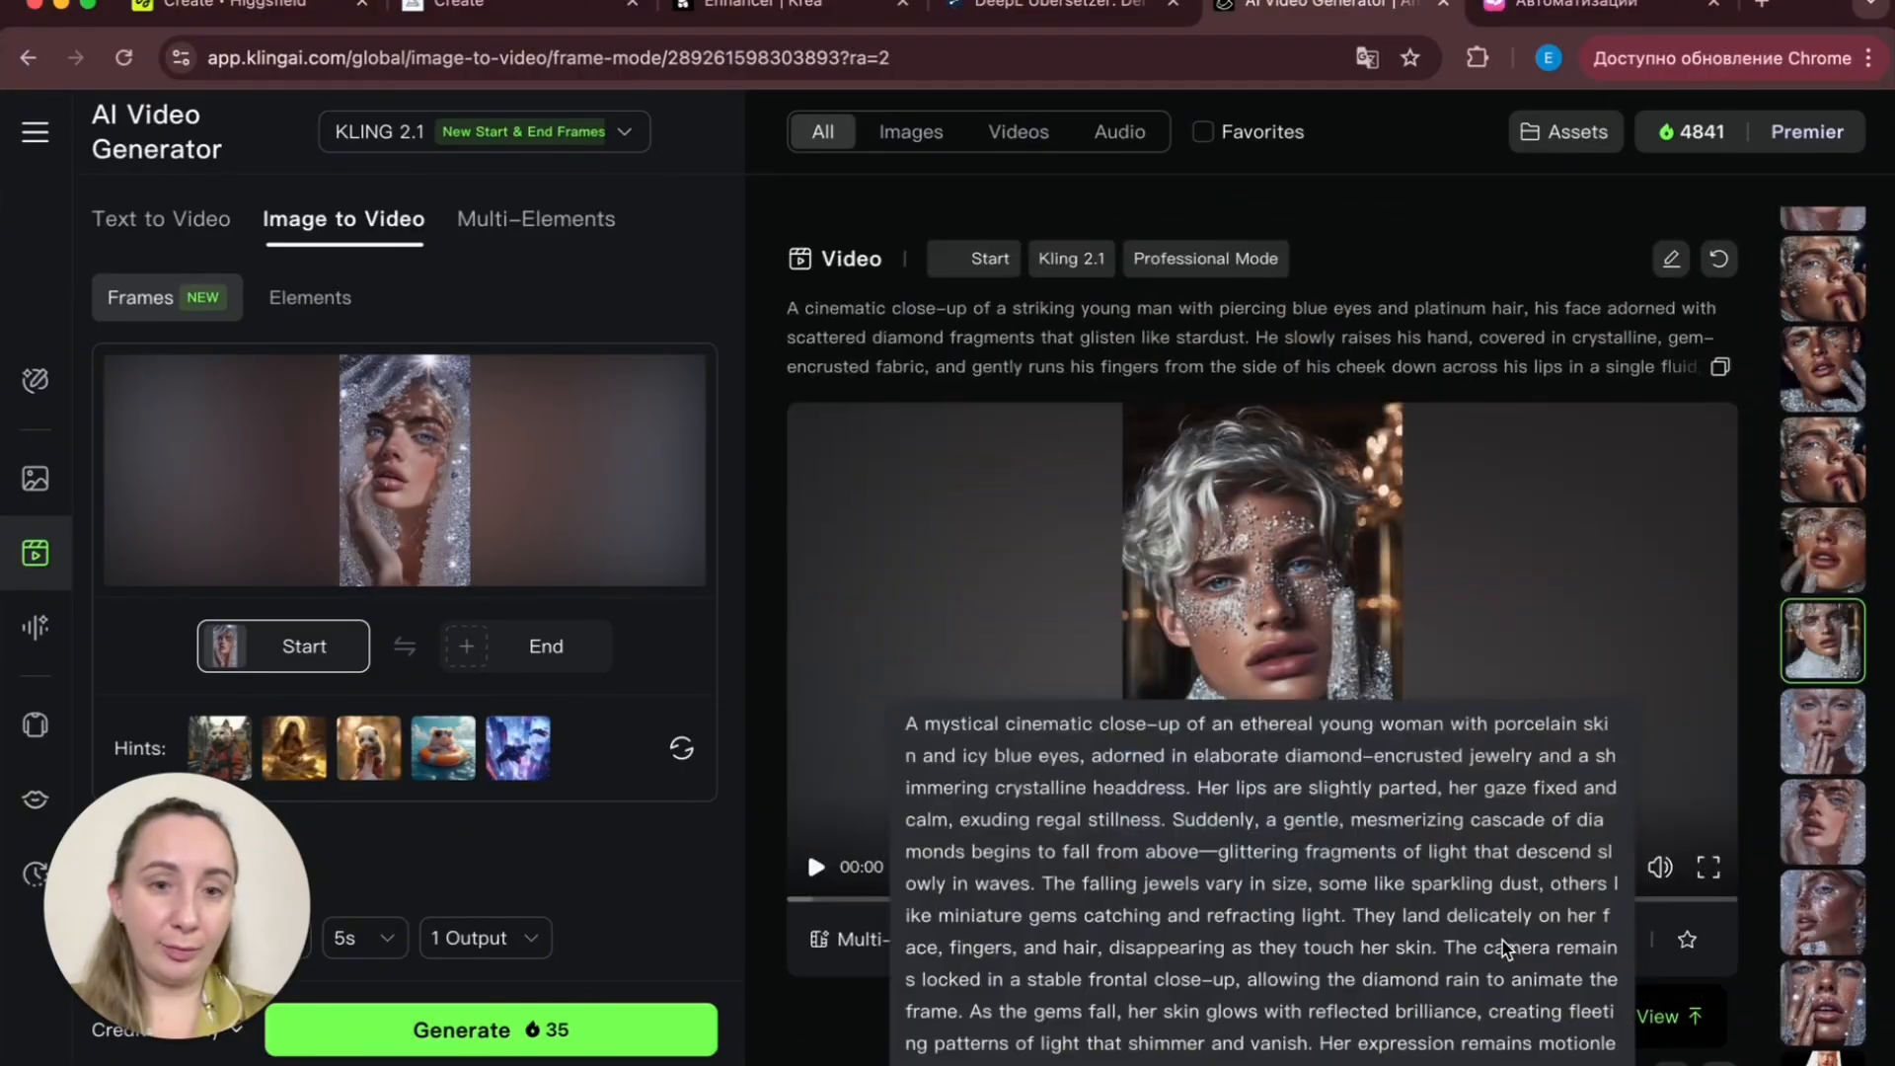
{"action": "scroll", "coordinate": [1639, 617], "scroll_direction": "down", "scroll_amount": 5}
{"action": "scroll", "coordinate": [1639, 617], "scroll_direction": "up", "scroll_amount": 5}
{"action": "scroll", "coordinate": [1638, 617], "scroll_direction": "down", "scroll_amount": 8}
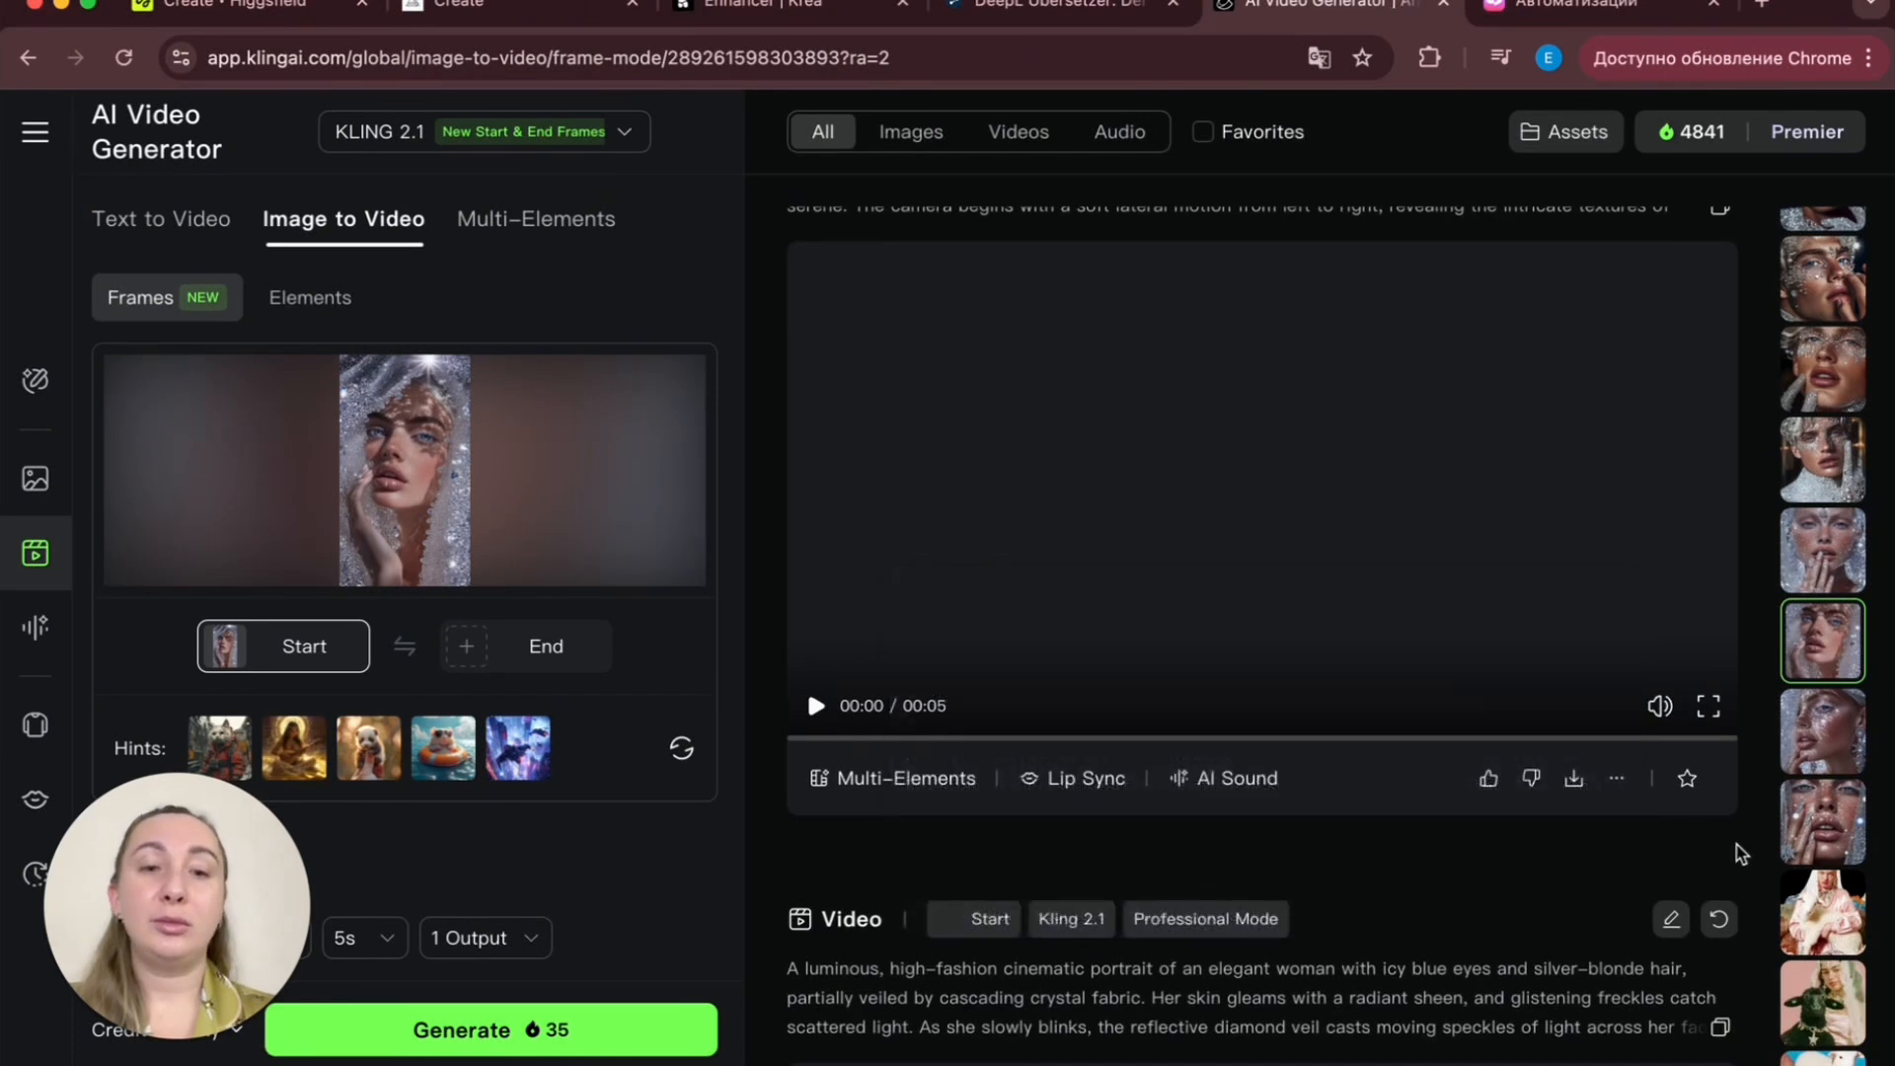
{"action": "mouse_move", "coordinate": [869, 631]}
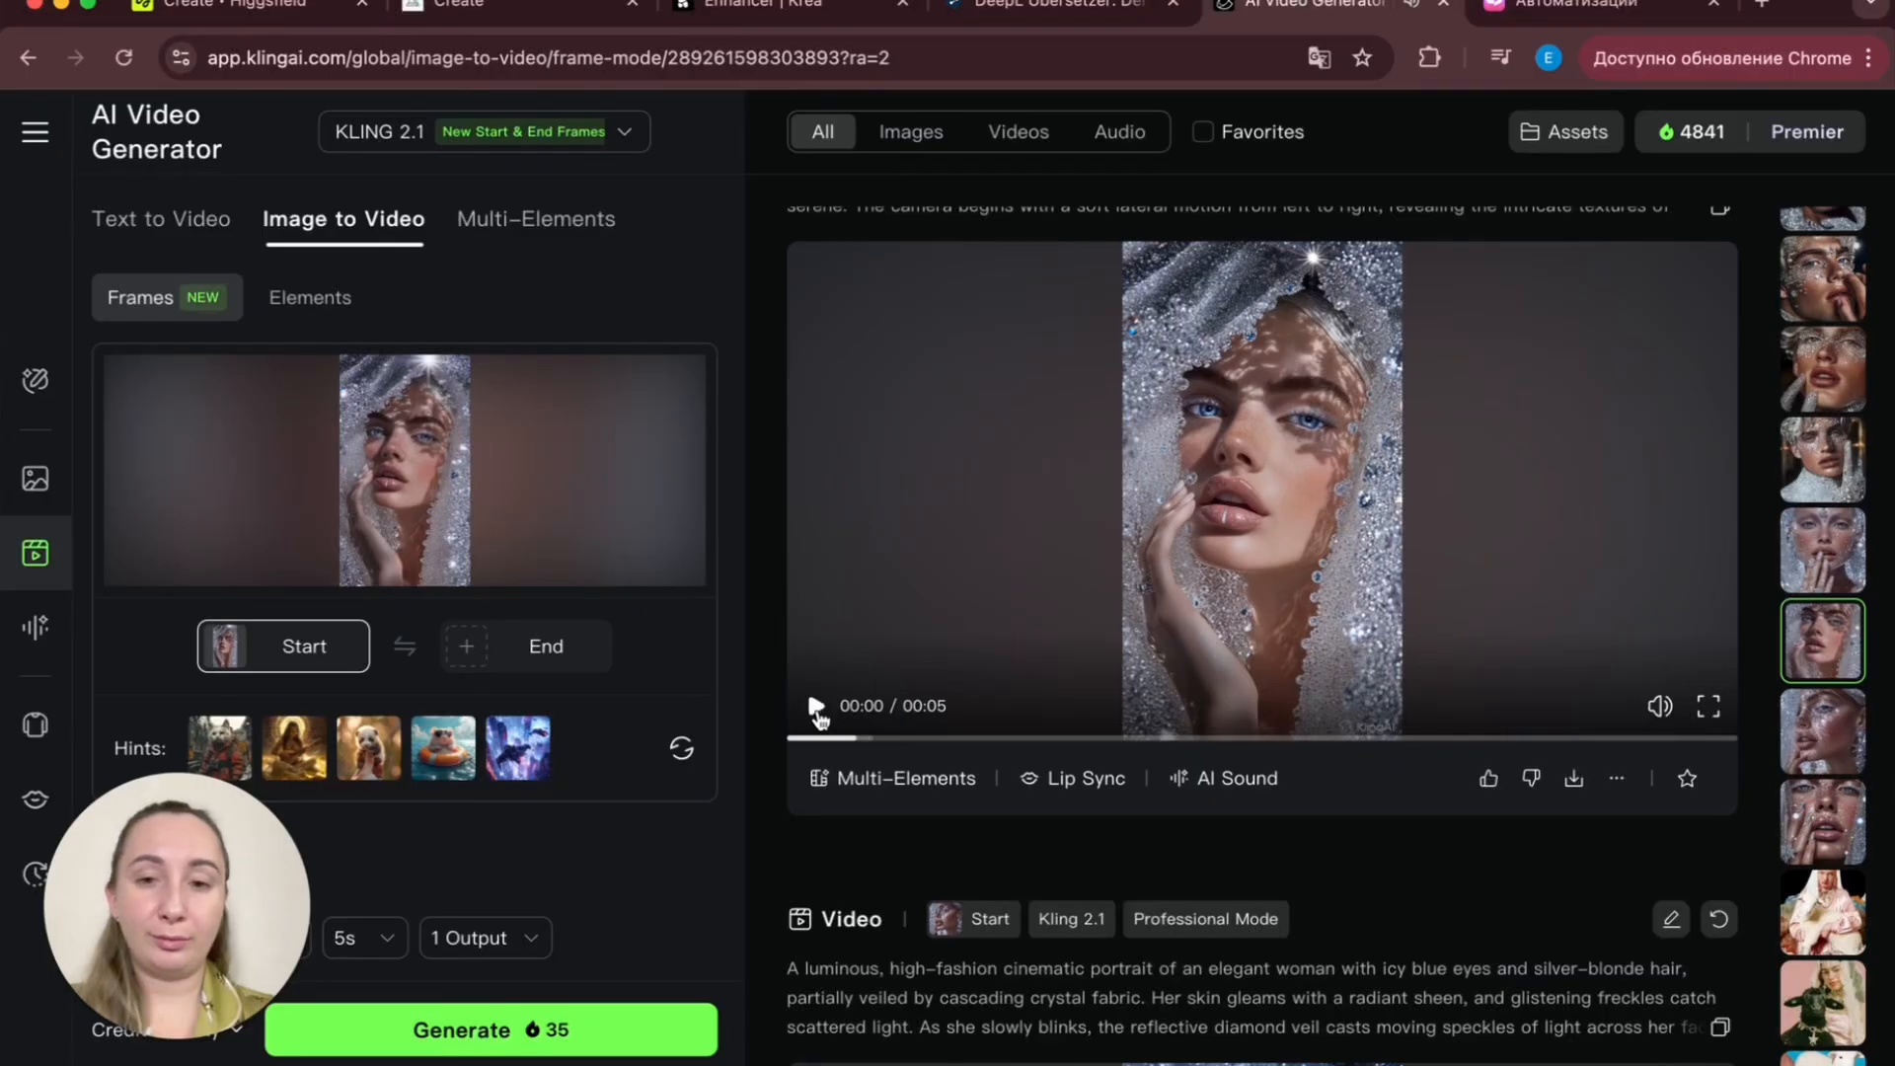
{"action": "scroll", "coordinate": [915, 775], "scroll_direction": "up", "scroll_amount": 2}
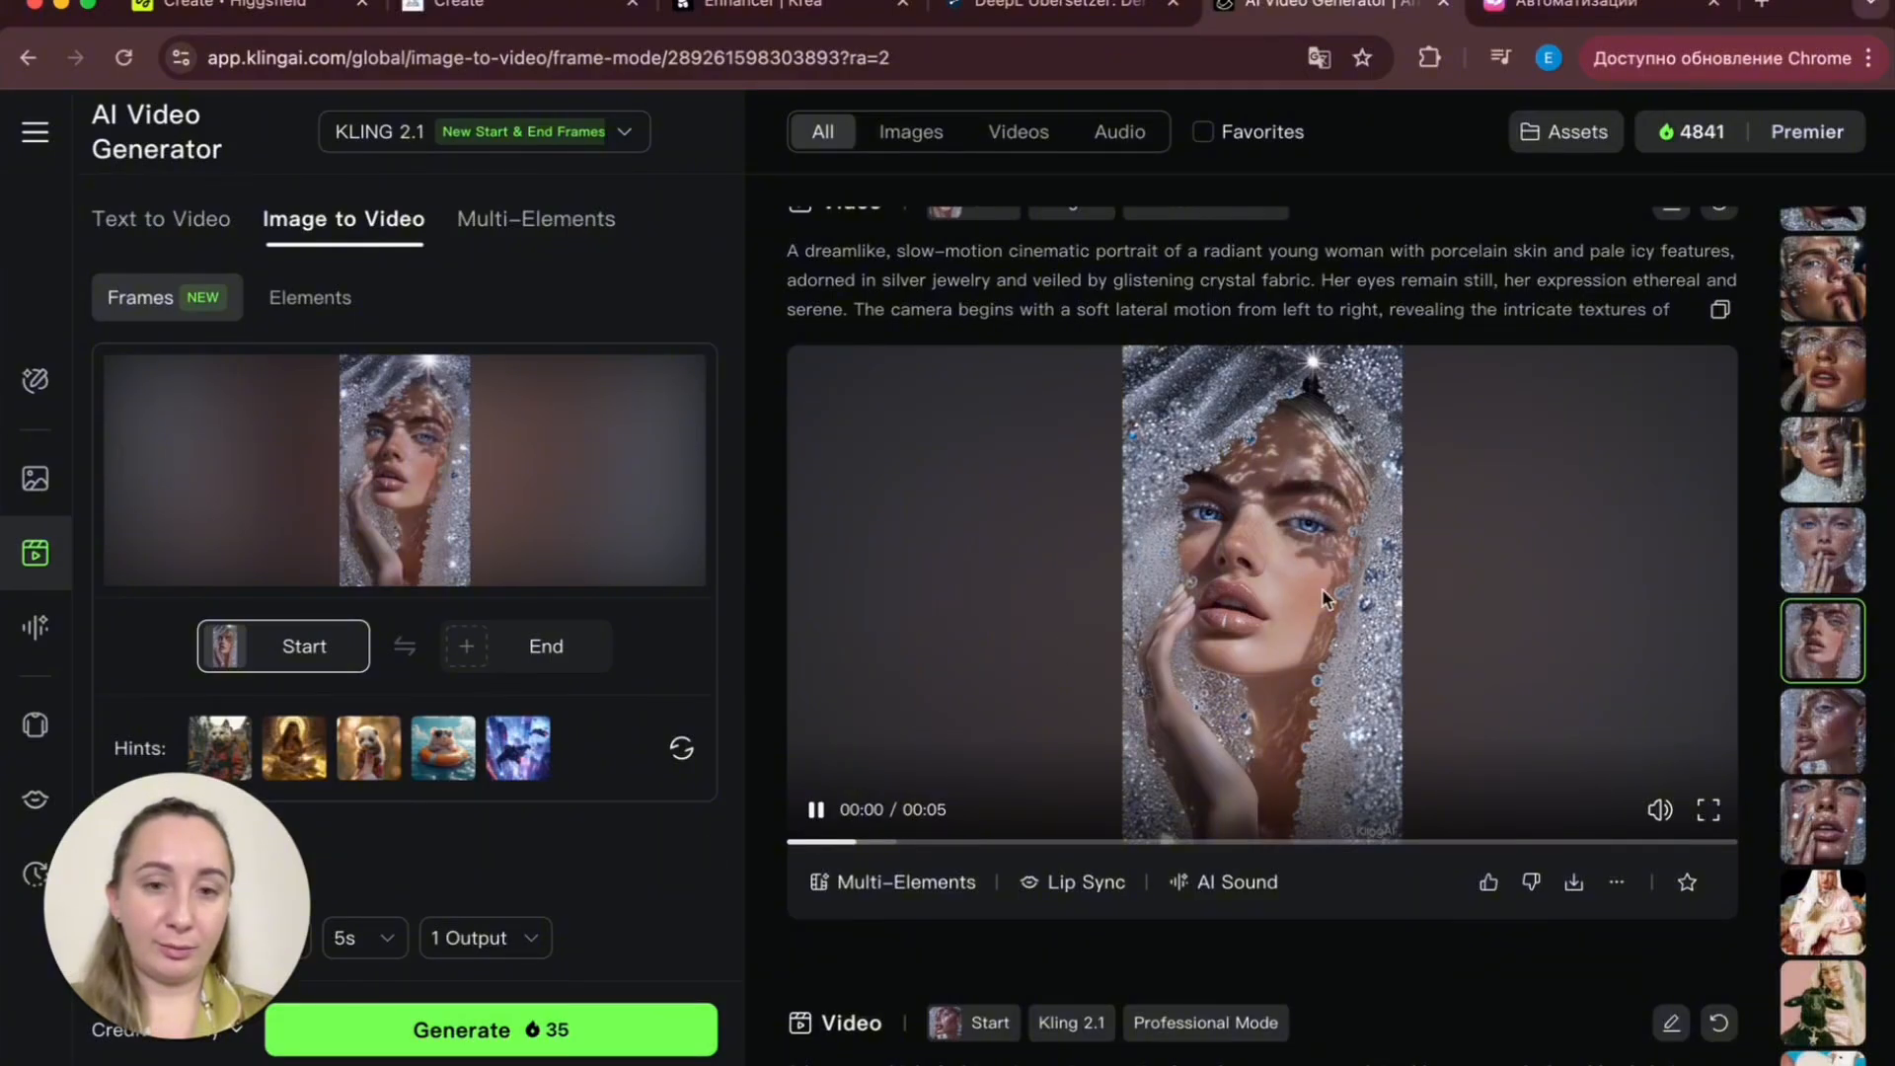
{"action": "scroll", "coordinate": [1322, 596], "scroll_direction": "up", "scroll_amount": 13}
{"action": "scroll", "coordinate": [1320, 606], "scroll_direction": "down", "scroll_amount": 17}
{"action": "scroll", "coordinate": [1321, 607], "scroll_direction": "up", "scroll_amount": 4}
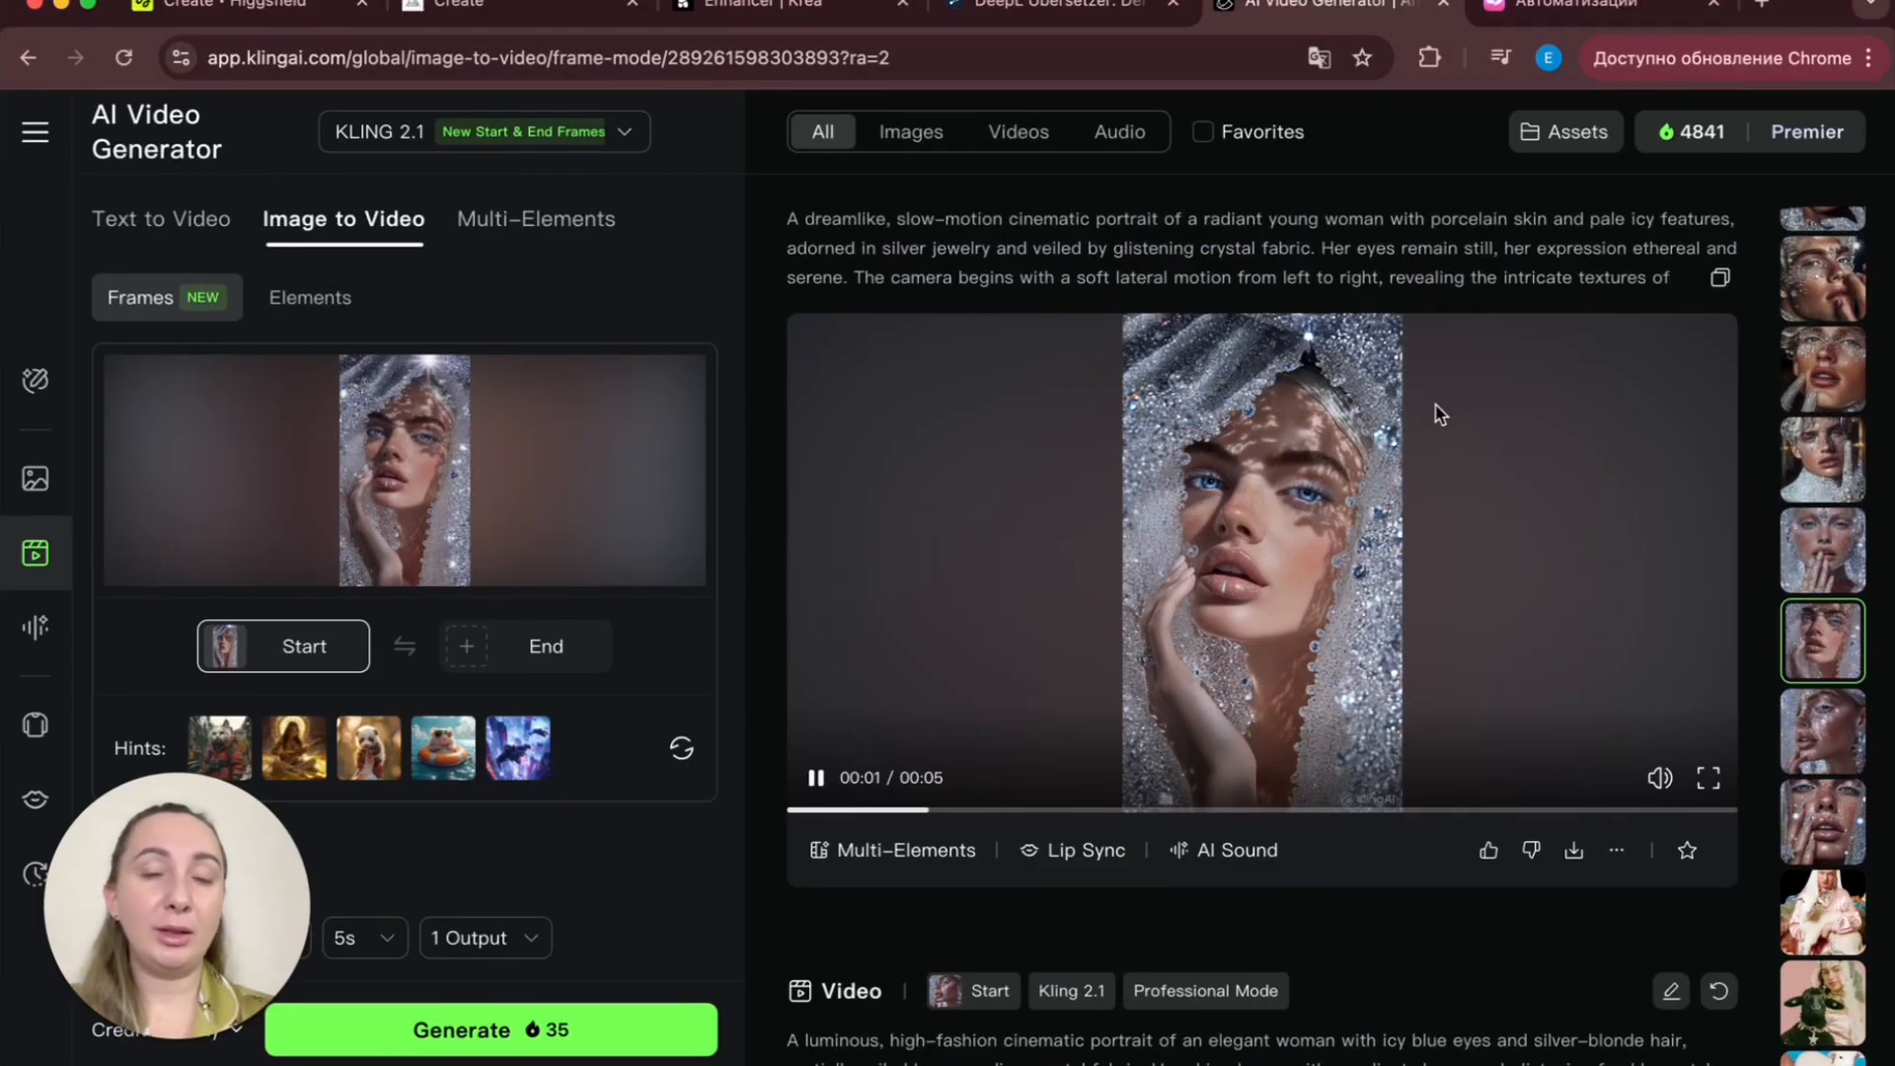
{"action": "scroll", "coordinate": [1360, 334], "scroll_direction": "up", "scroll_amount": 1}
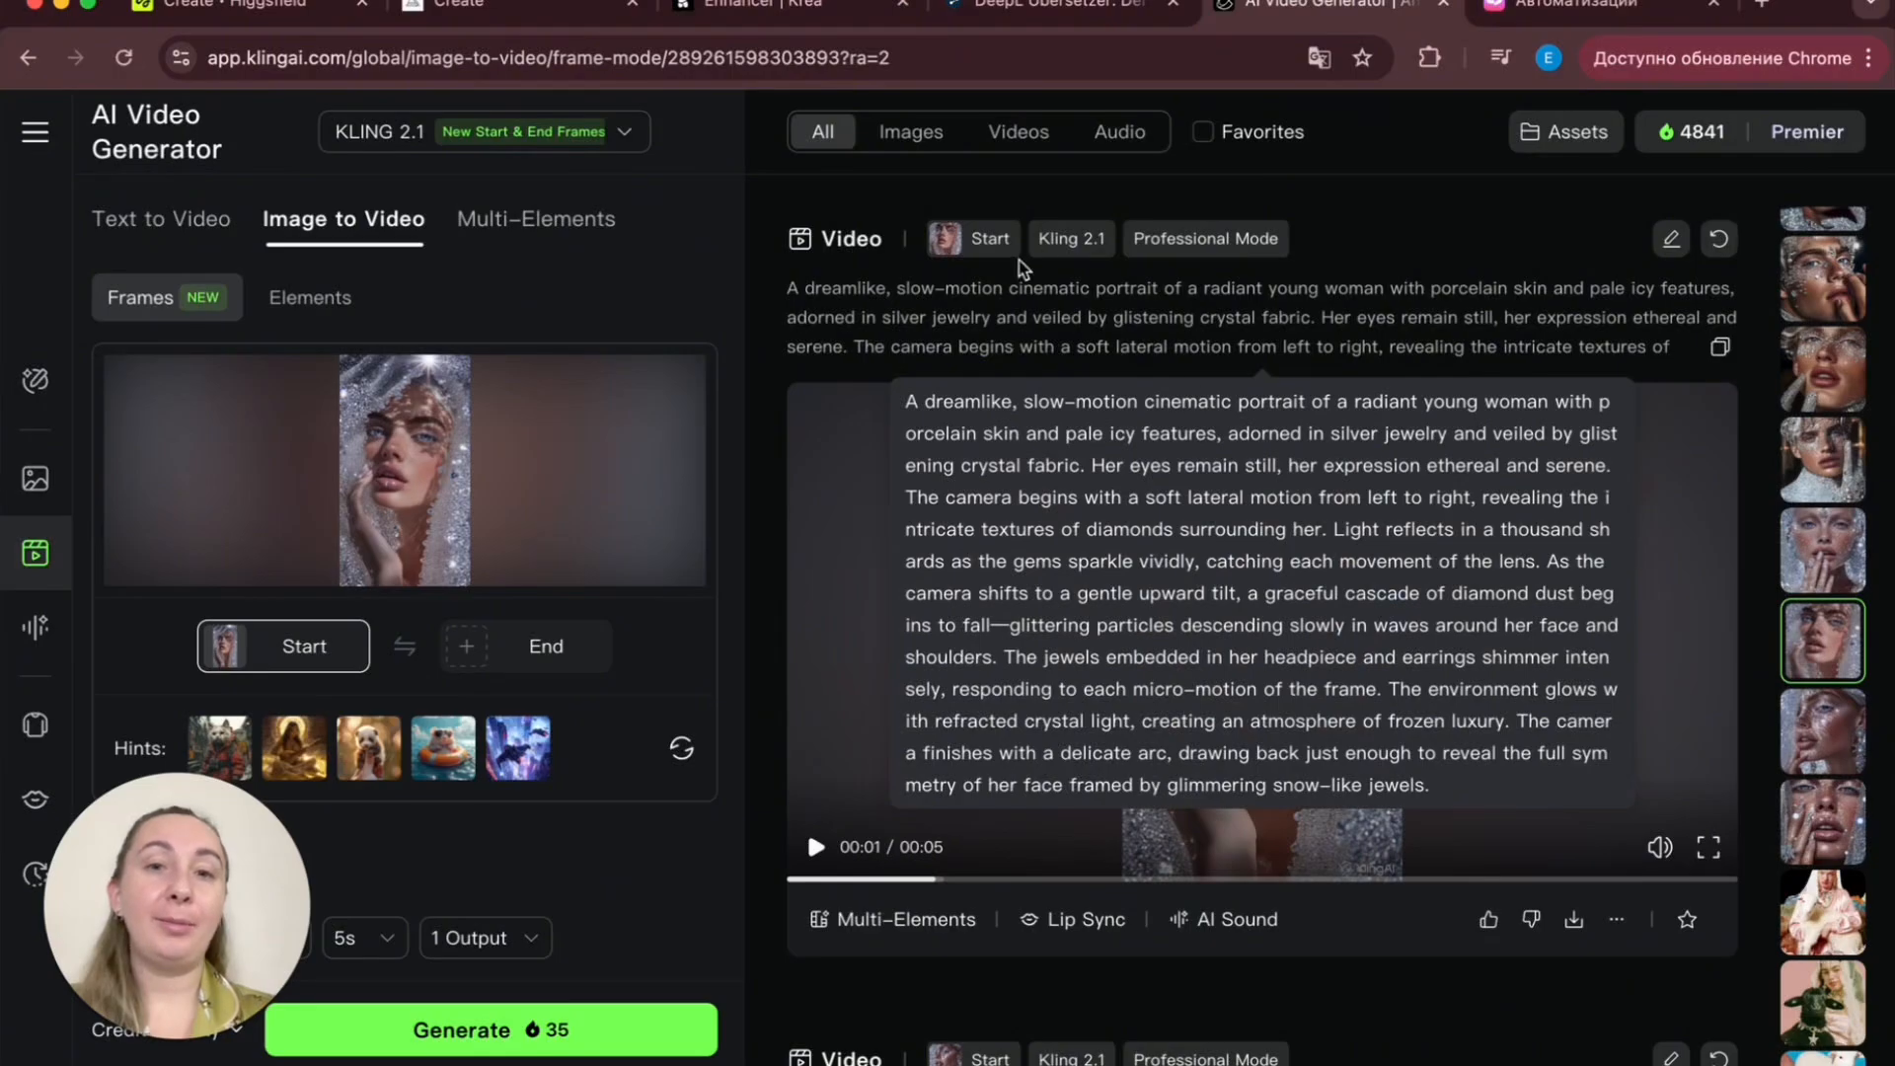
{"action": "scroll", "coordinate": [970, 306], "scroll_direction": "down", "scroll_amount": 8}
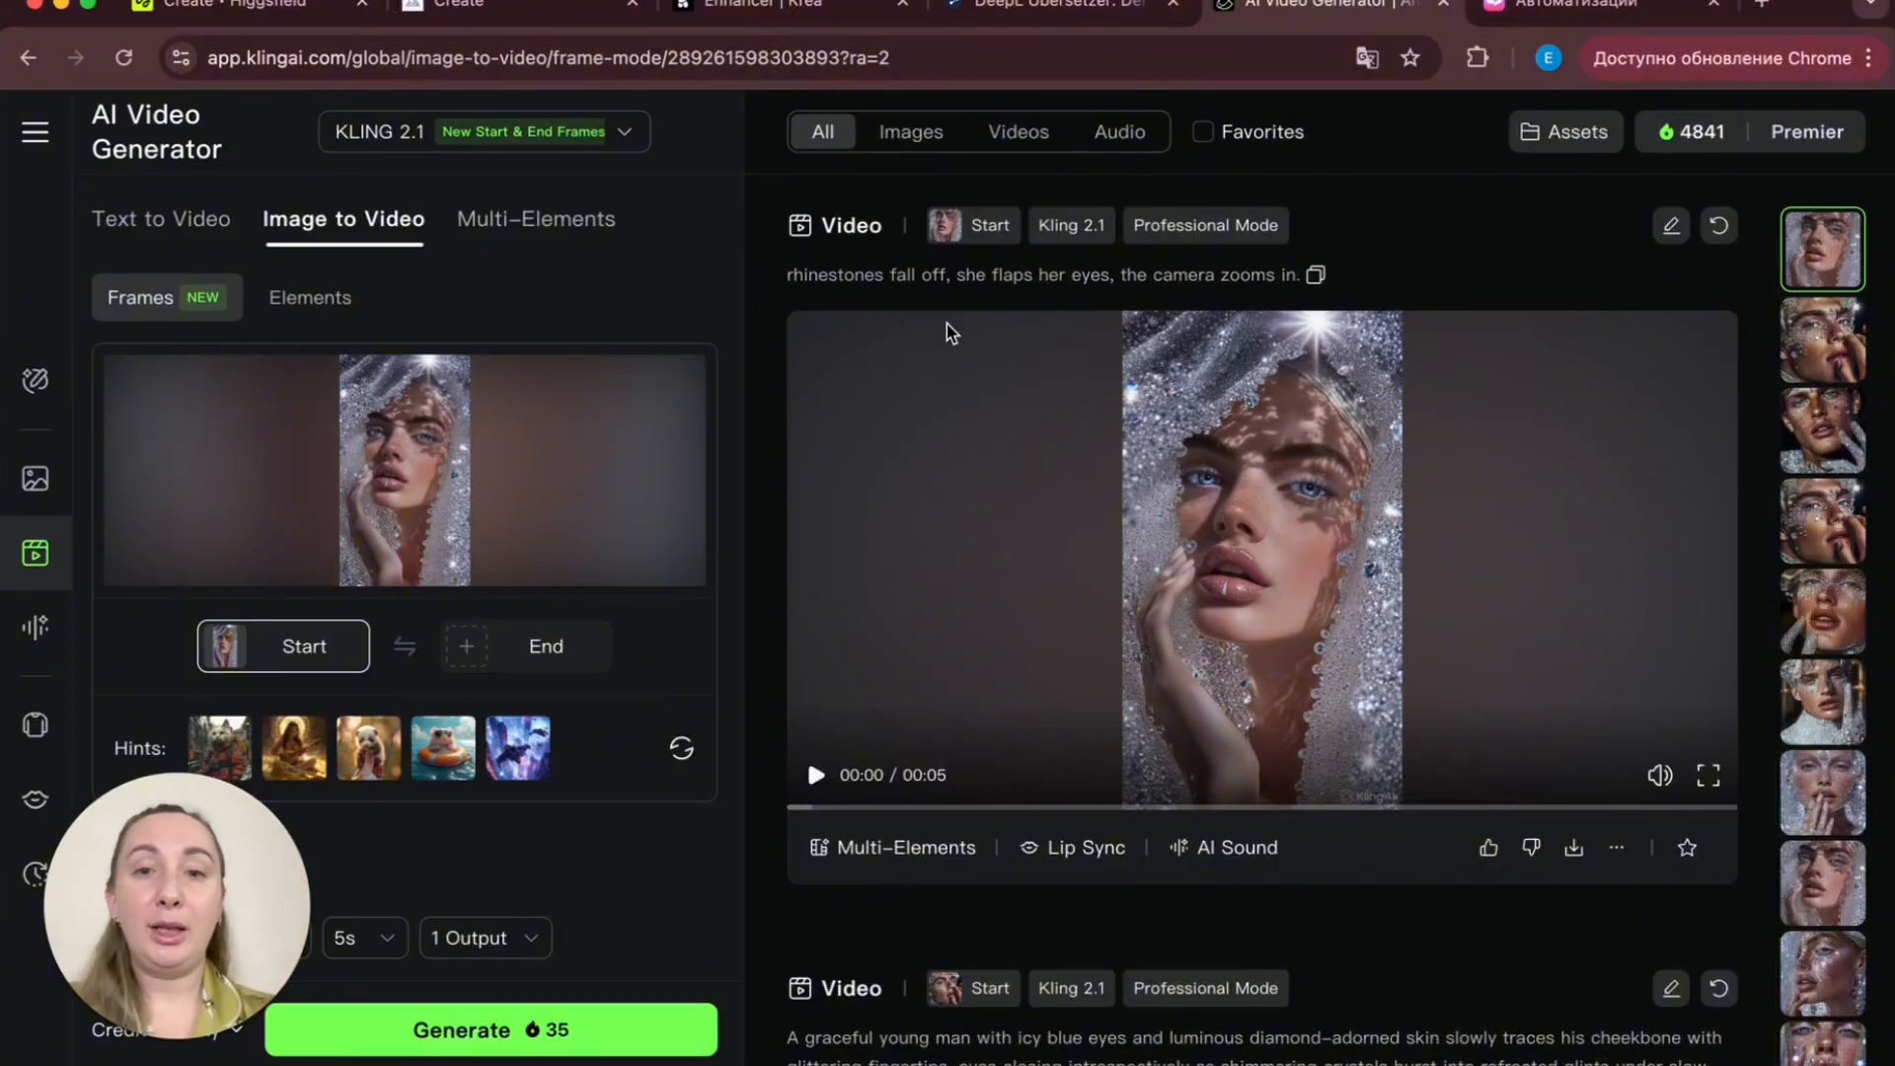
{"action": "left_click", "coordinate": [1038, 516]}
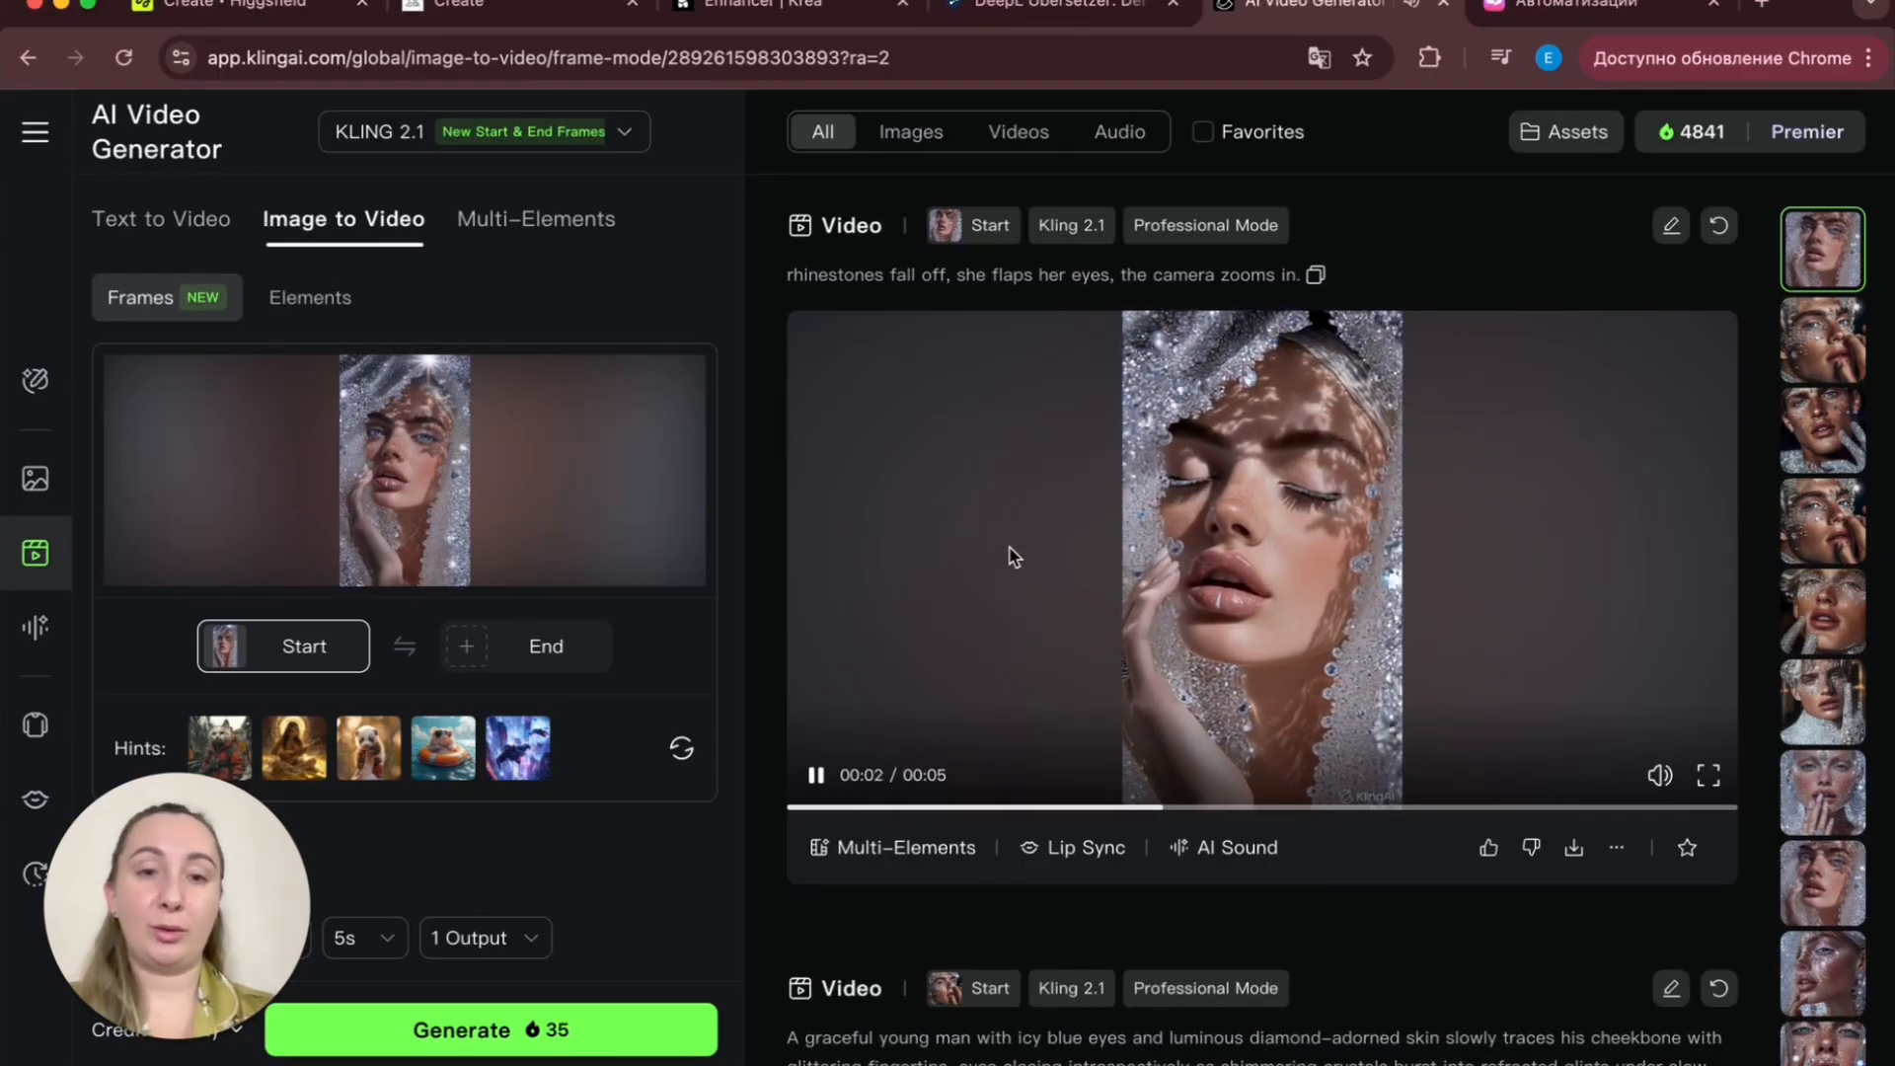
{"action": "left_click", "coordinate": [815, 775]}
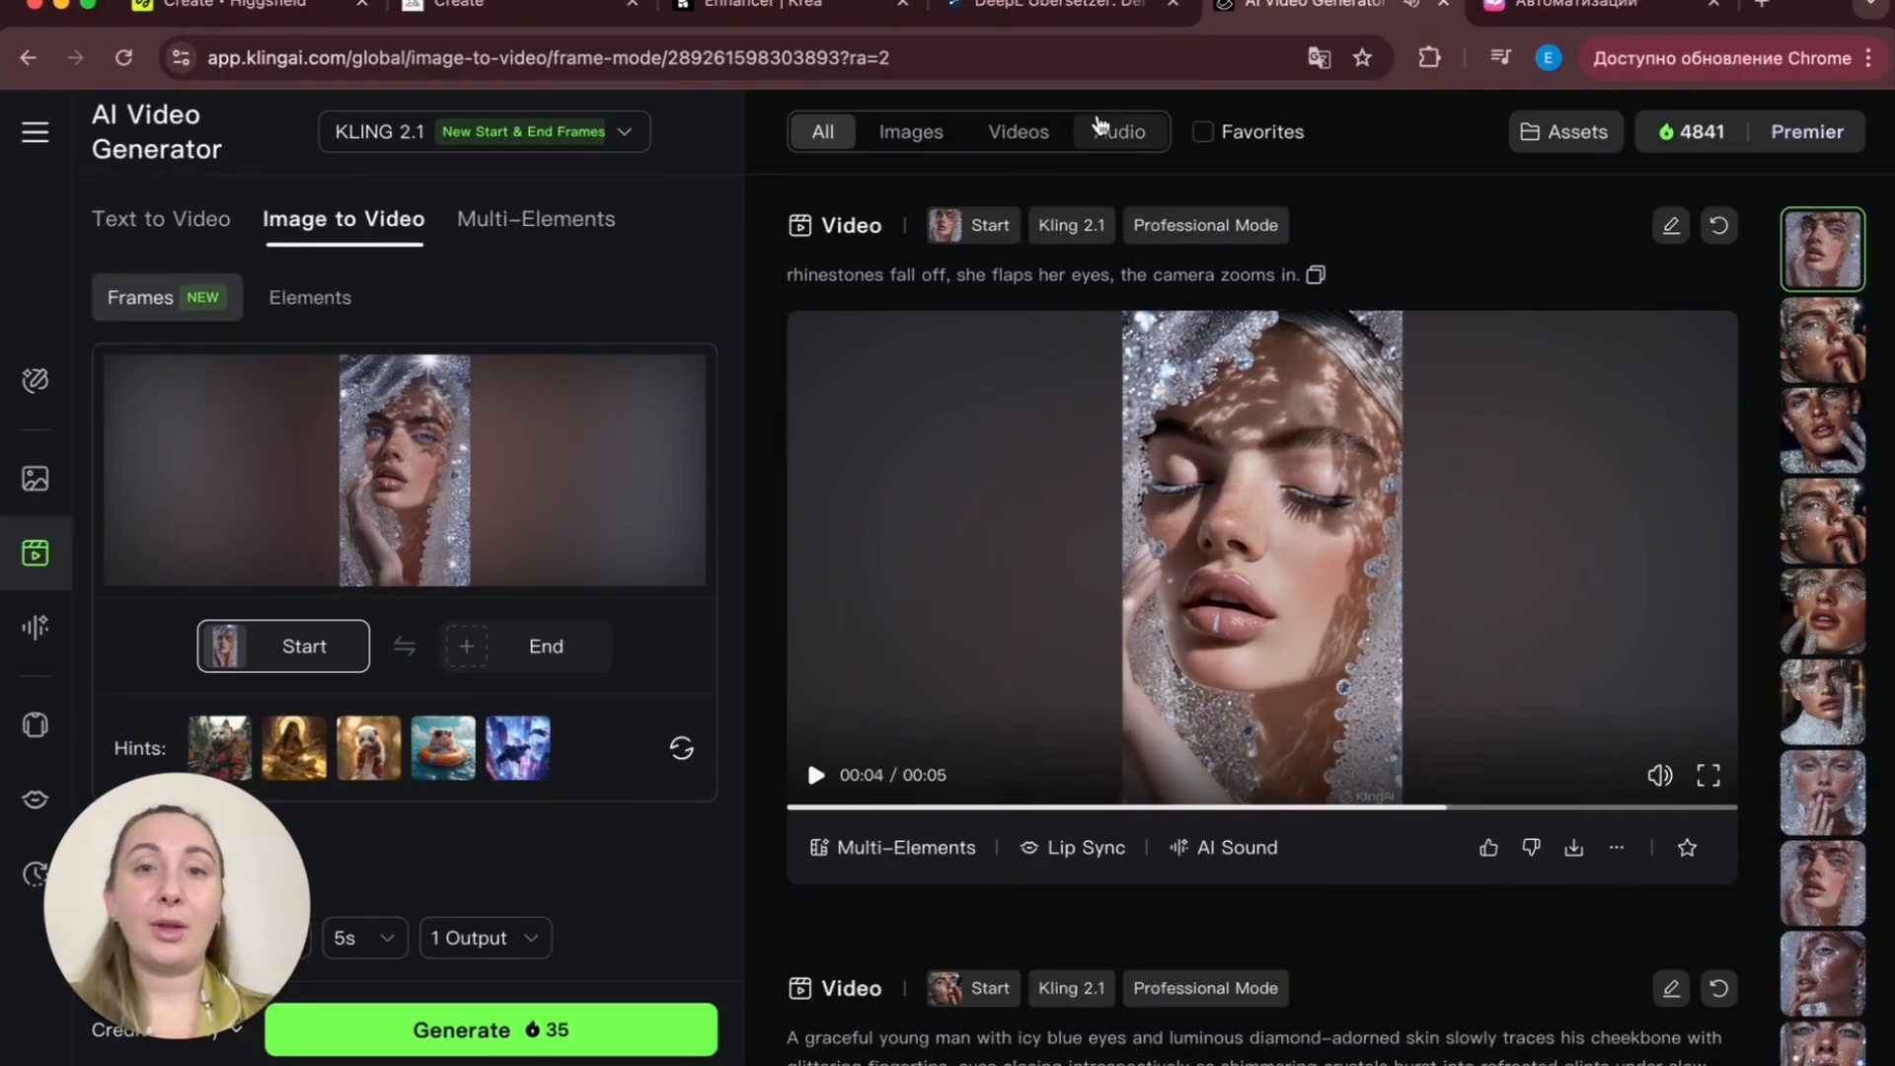
- Return to the Midjourney tab and scroll through the moon-pool results in the идеи folder
{"action": "left_click", "coordinate": [593, 15]}
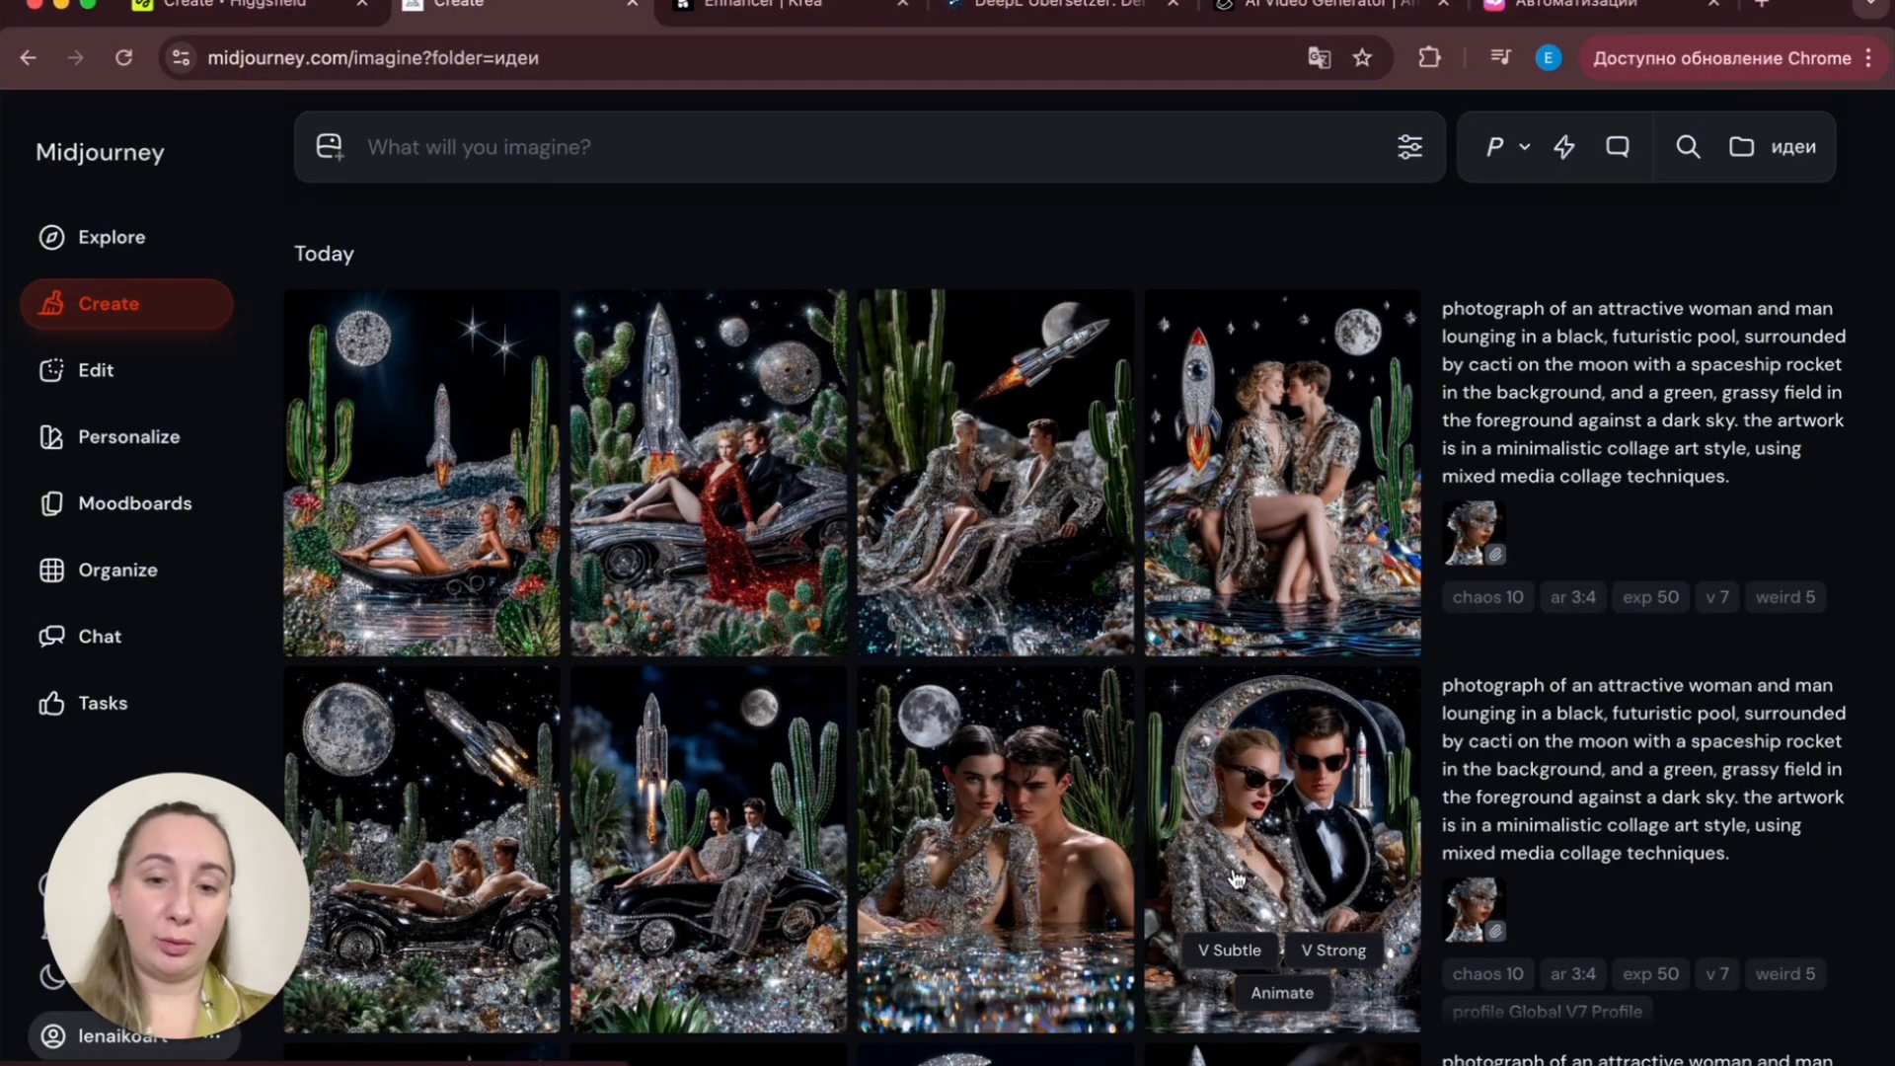
{"action": "scroll", "coordinate": [1238, 876], "scroll_direction": "down", "scroll_amount": 10}
{"action": "scroll", "coordinate": [1236, 876], "scroll_direction": "down", "scroll_amount": 7}
{"action": "scroll", "coordinate": [1235, 877], "scroll_direction": "up", "scroll_amount": 7}
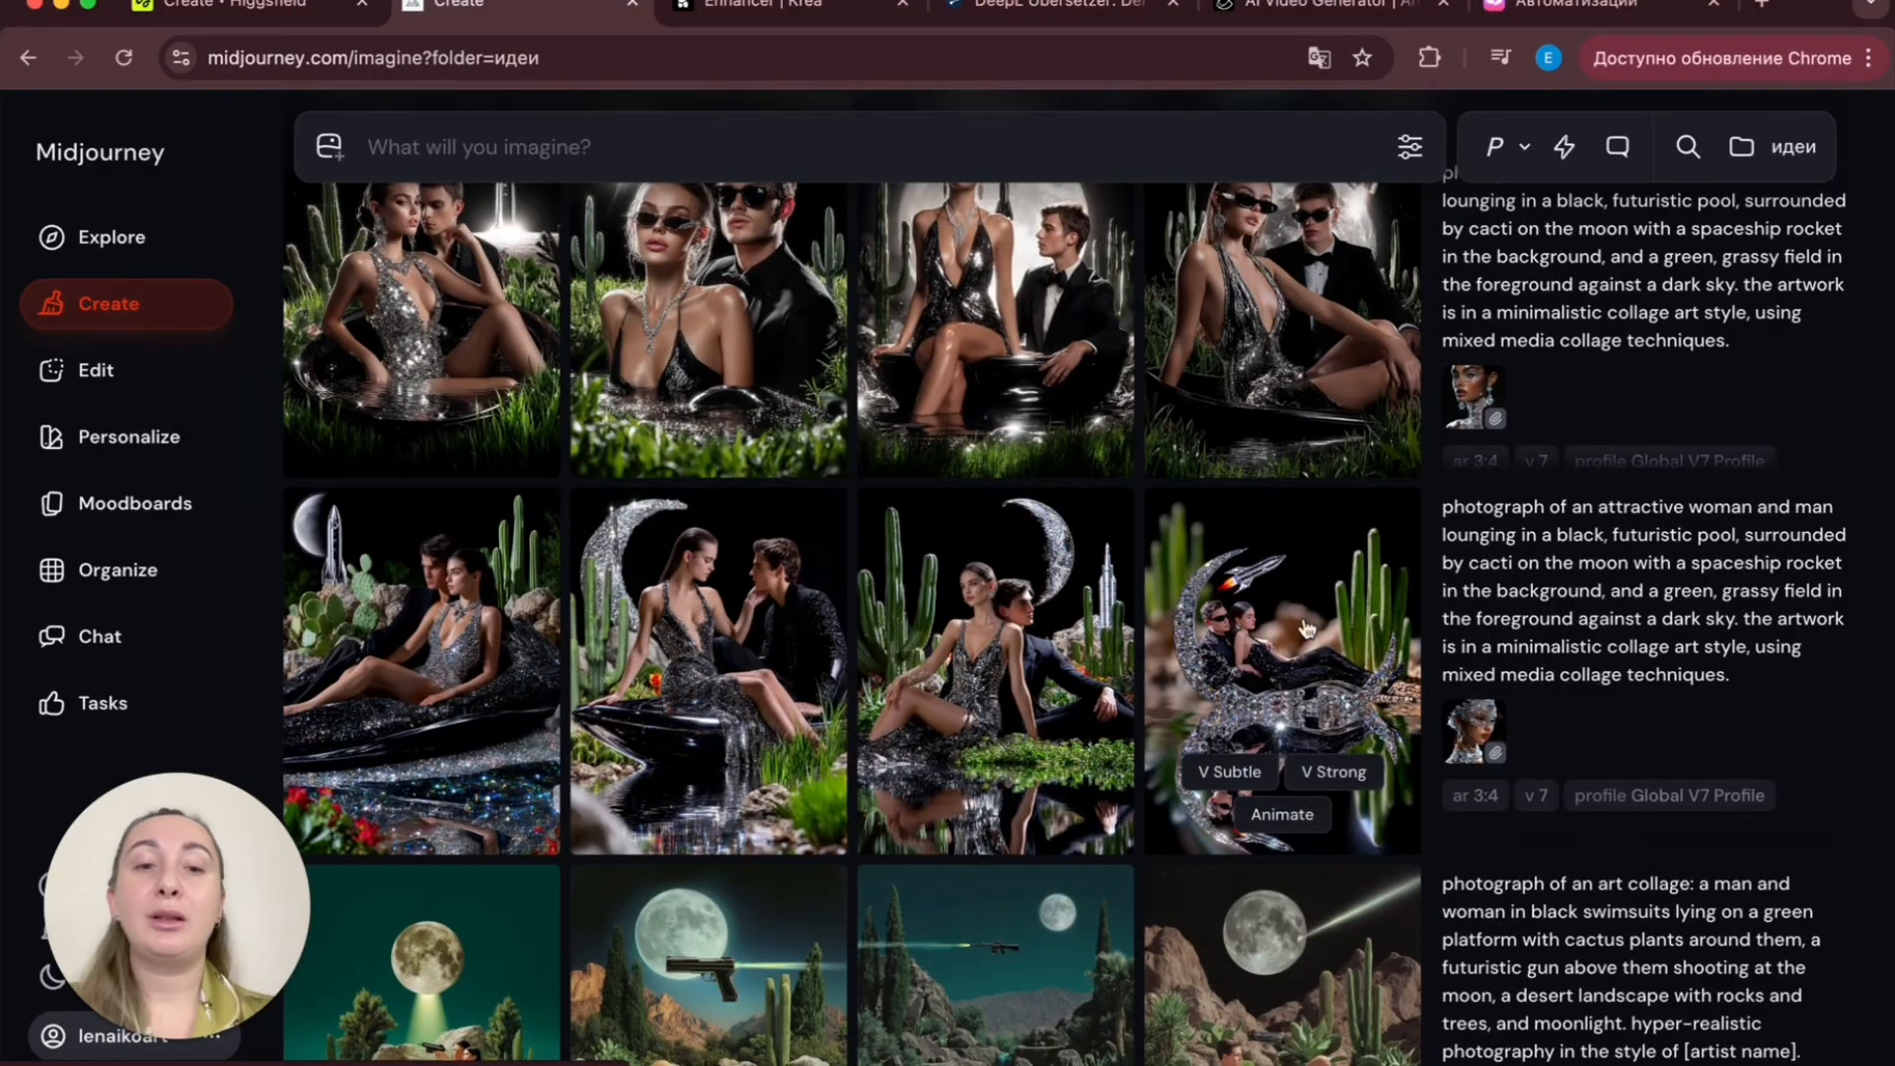
{"action": "scroll", "coordinate": [1316, 578], "scroll_direction": "up", "scroll_amount": 1}
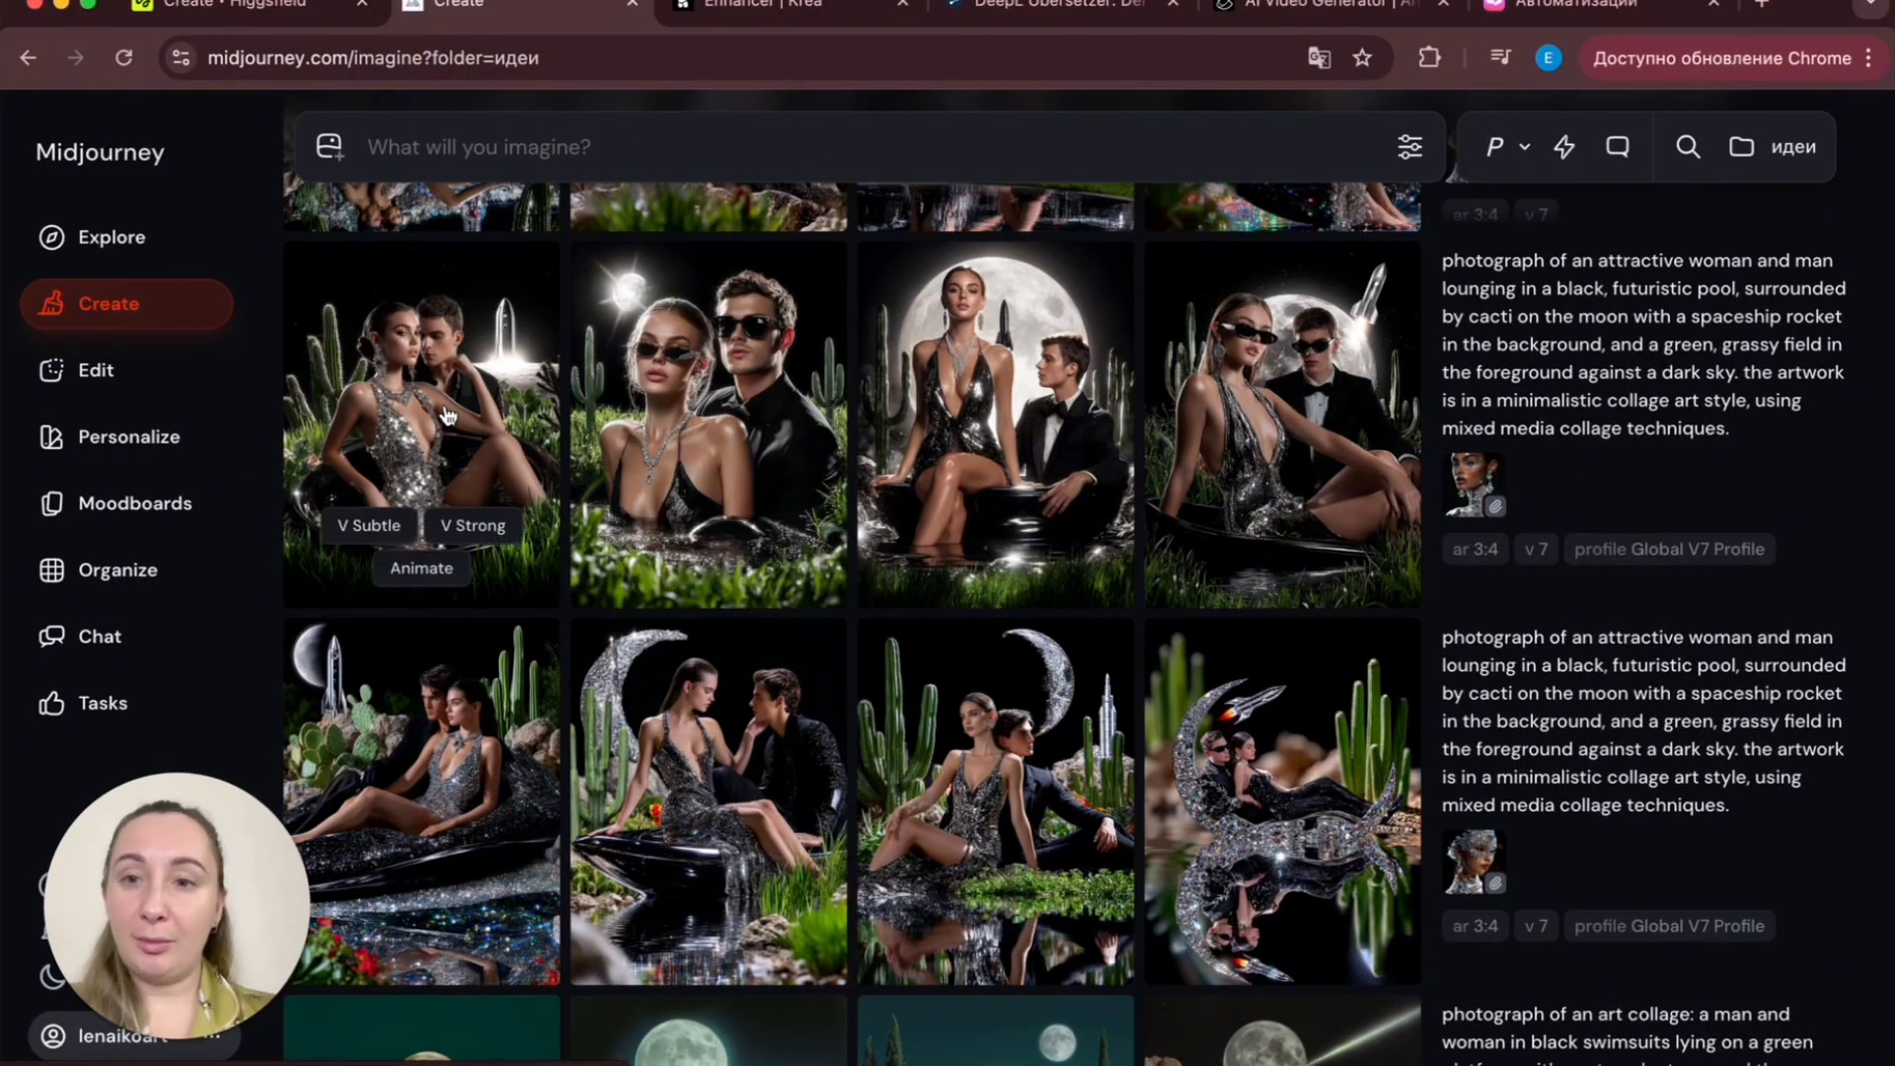
- Open the moon-pool images in the viewer and step through them one by one
{"action": "left_click_drag", "start_coordinate": [446, 414], "coordinate": [455, 550]}
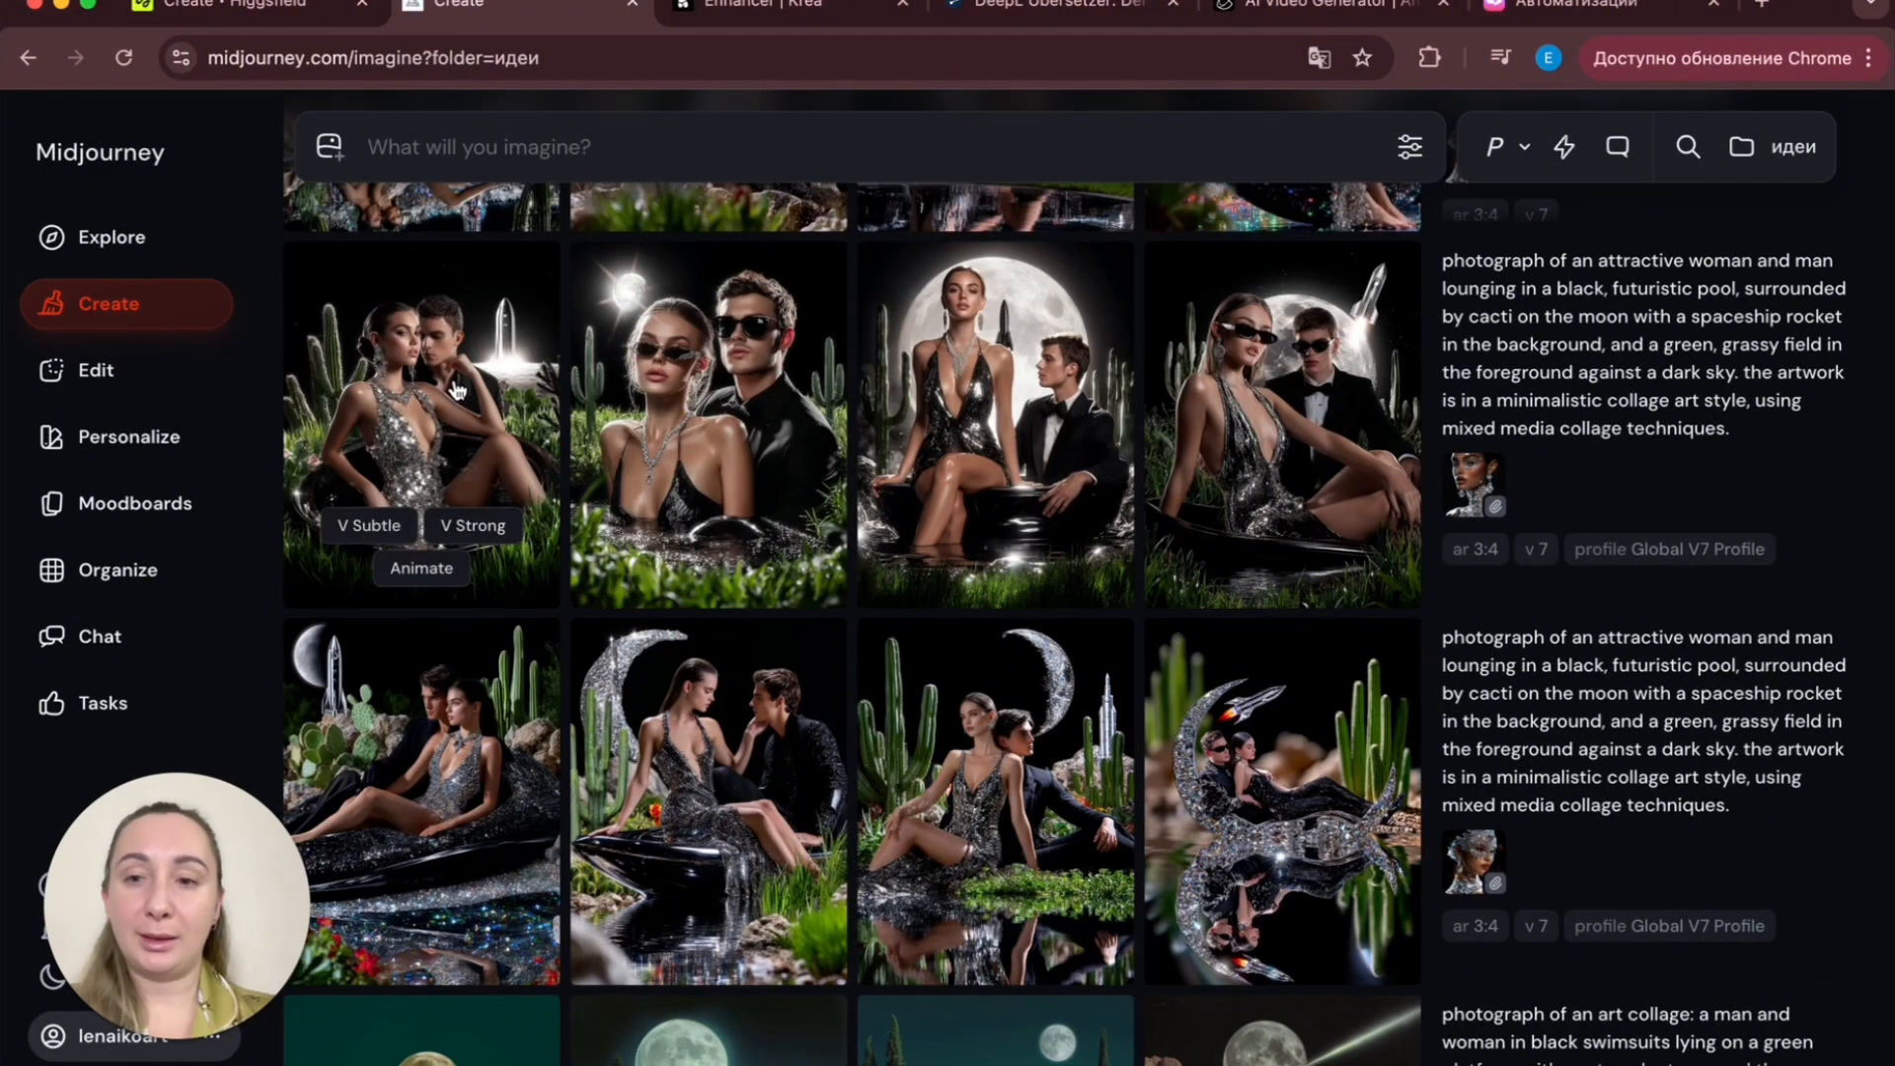
{"action": "left_click", "coordinate": [457, 389]}
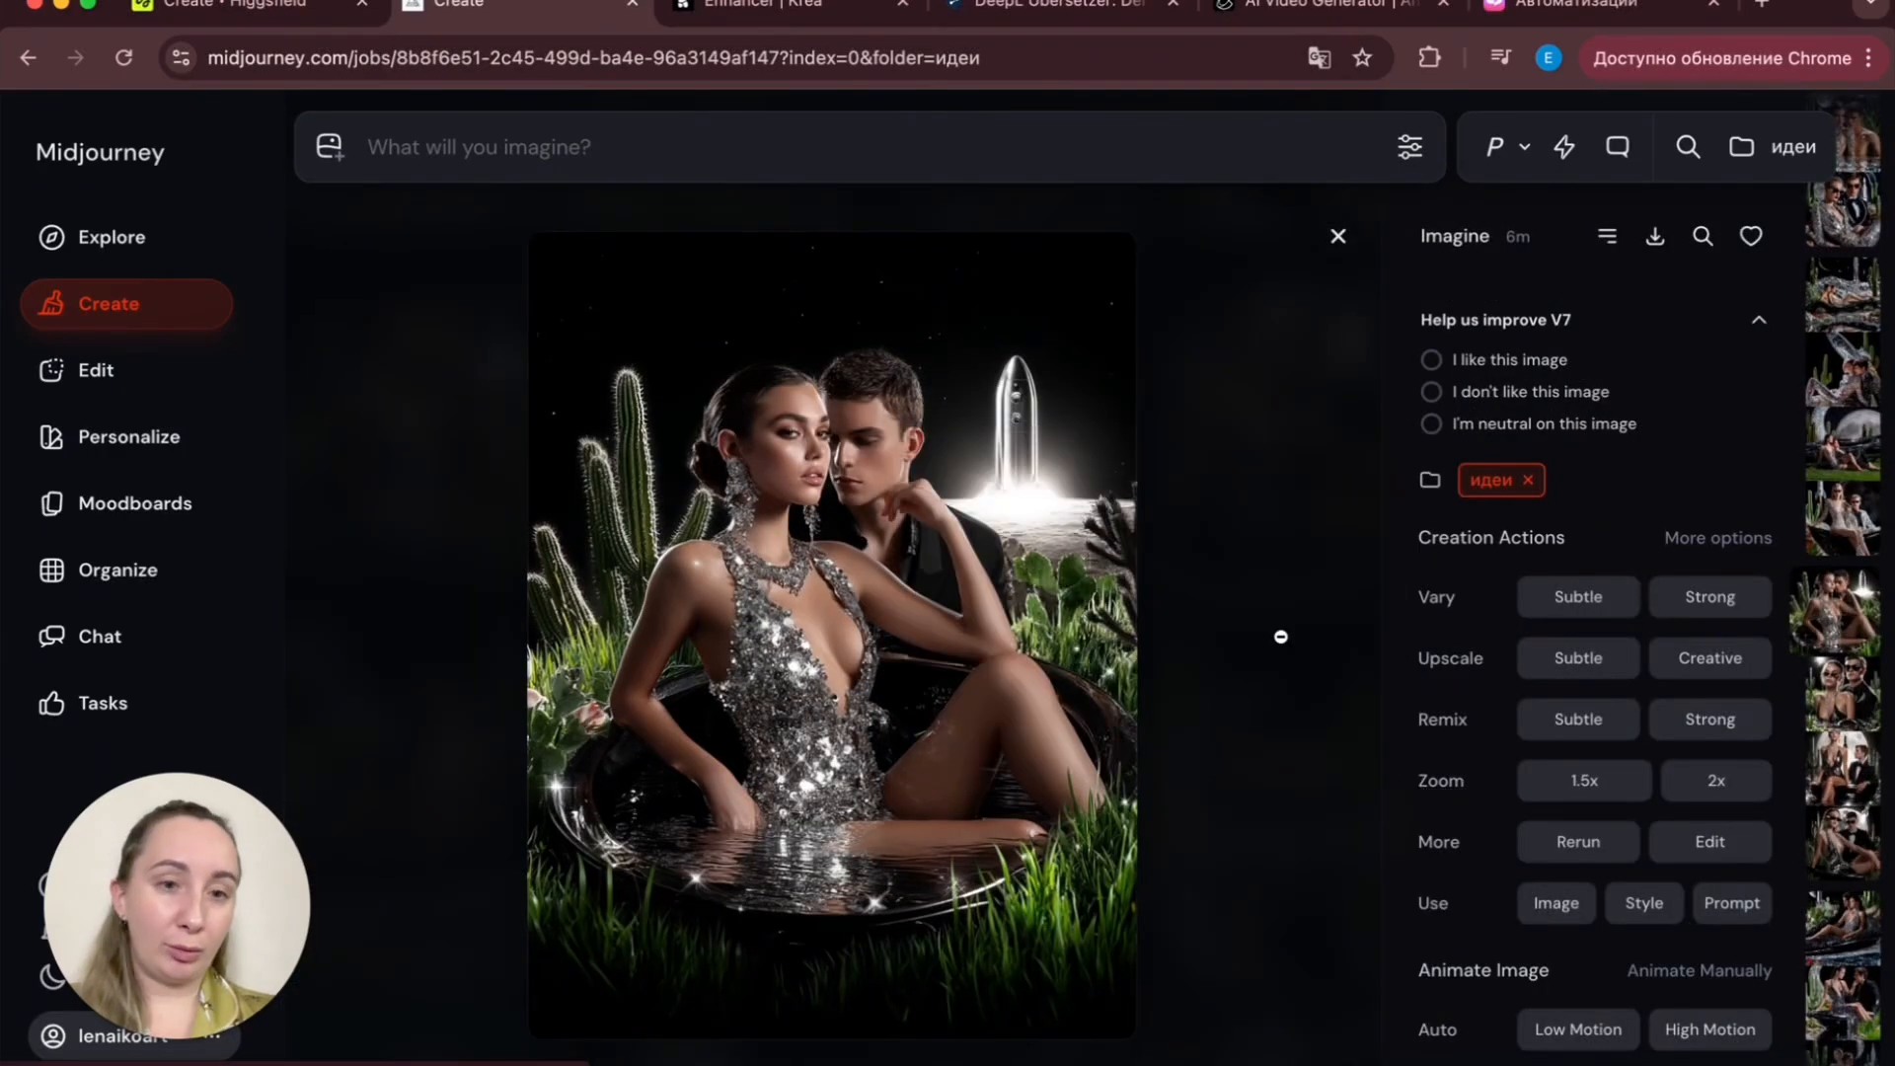
{"action": "left_click", "coordinate": [1264, 586]}
{"action": "left_click", "coordinate": [436, 434]}
{"action": "key", "text": "Right"}
{"action": "key", "text": "Right"}
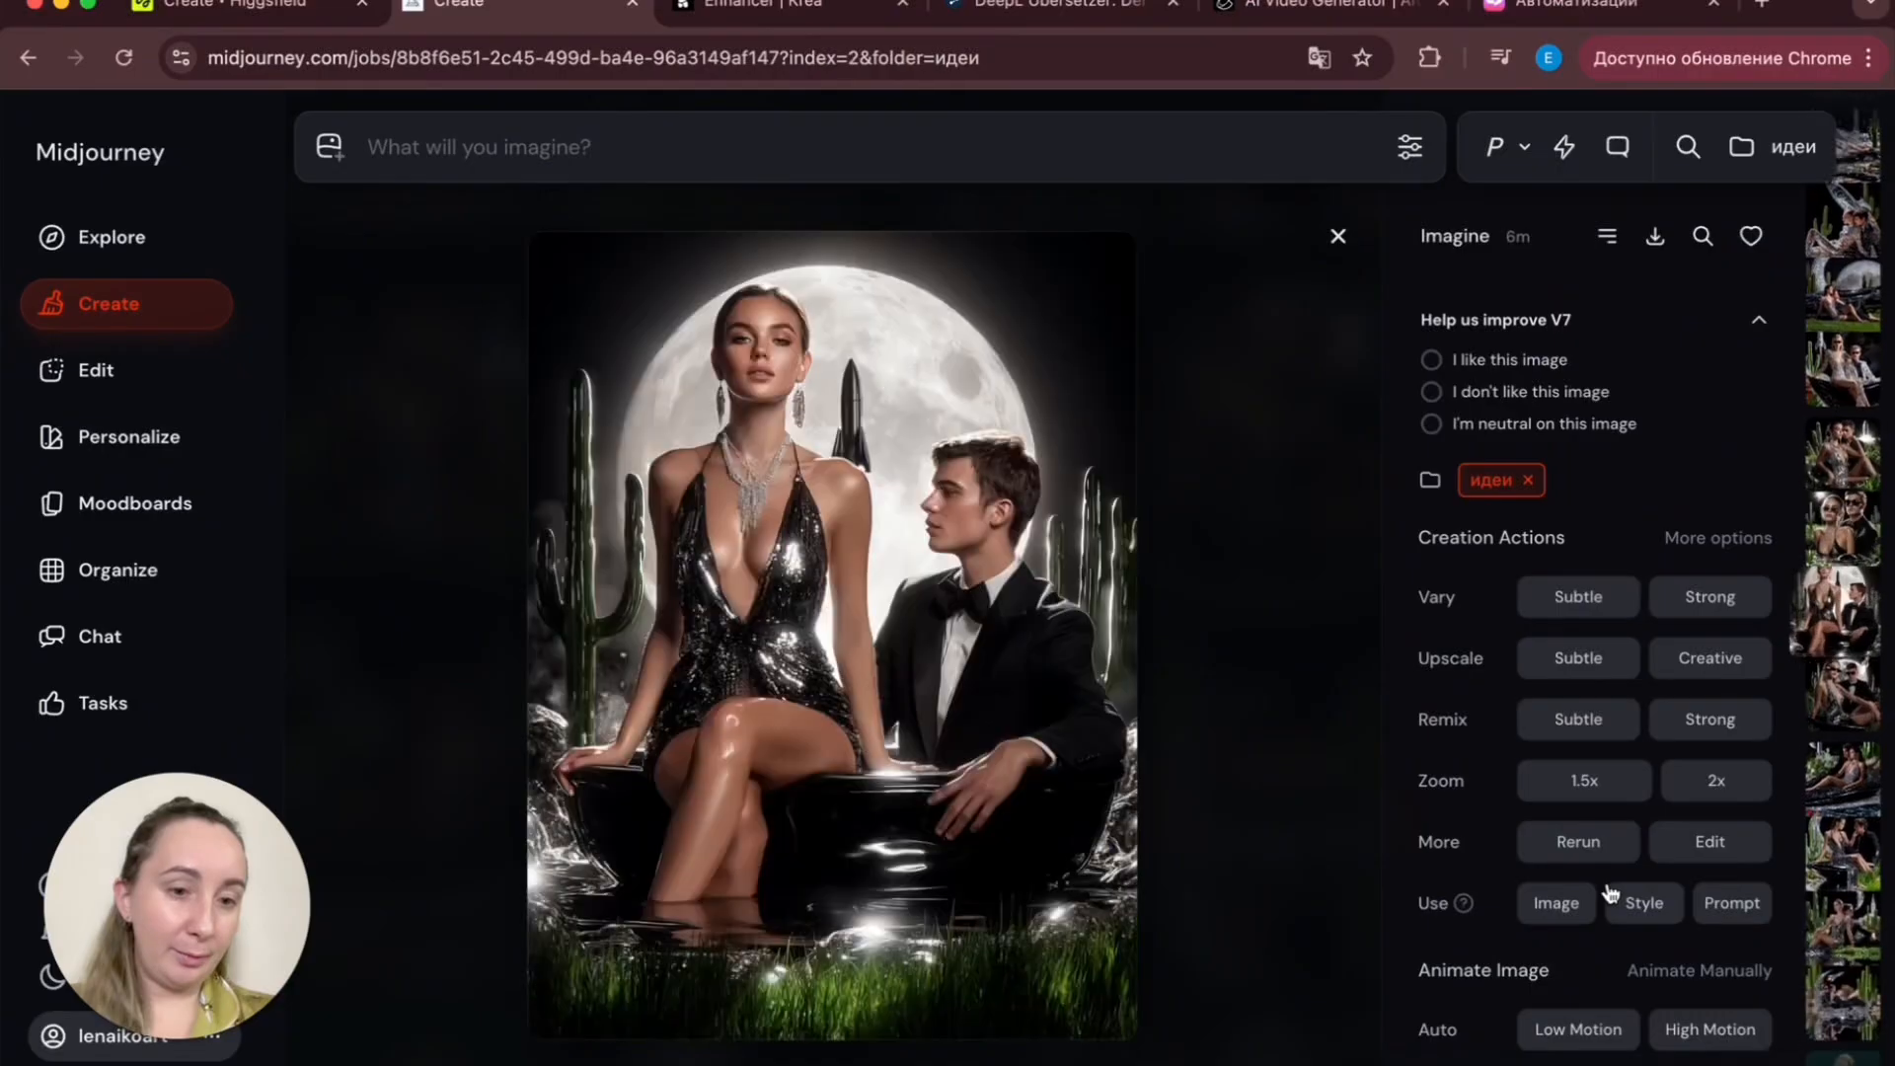
{"action": "key", "text": "Down"}
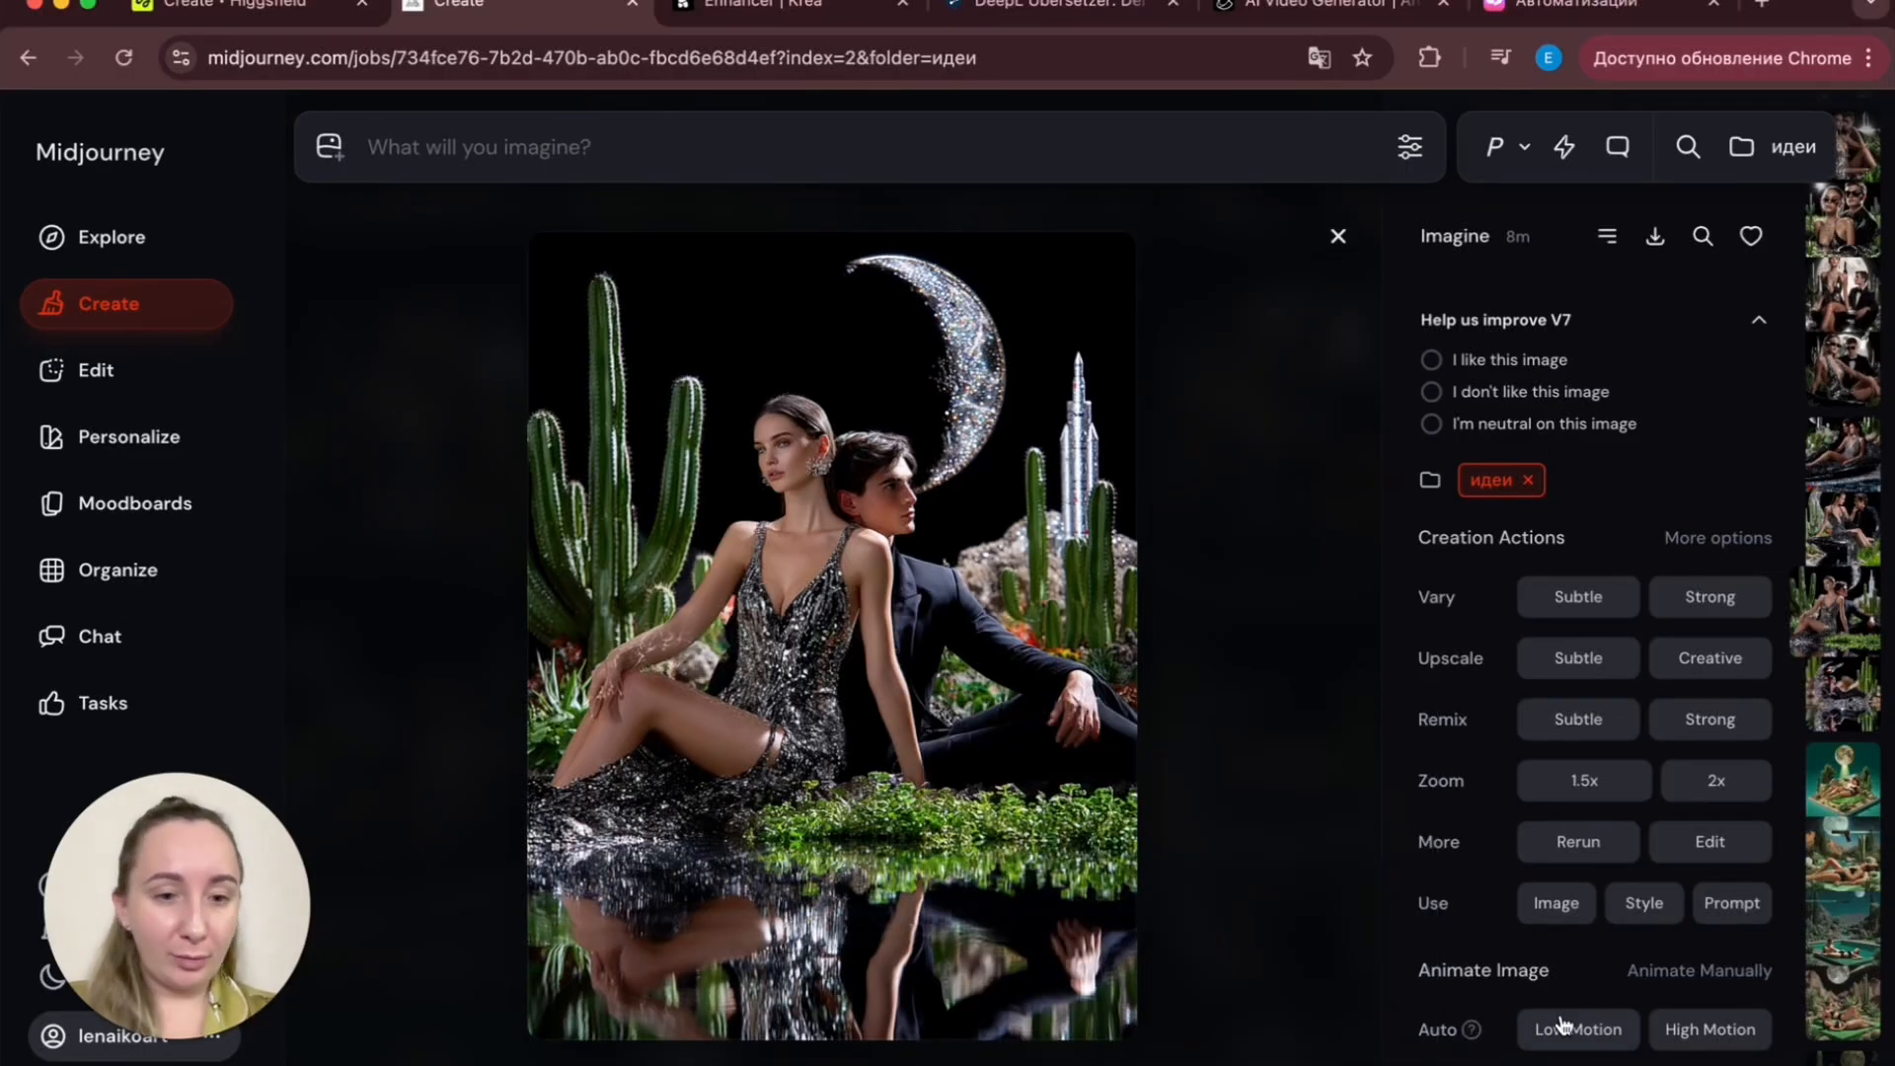
{"action": "scroll", "coordinate": [1795, 1029], "scroll_direction": "down", "scroll_amount": 1}
{"action": "scroll", "coordinate": [1794, 1030], "scroll_direction": "up", "scroll_amount": 4}
{"action": "left_click", "coordinate": [1297, 790]}
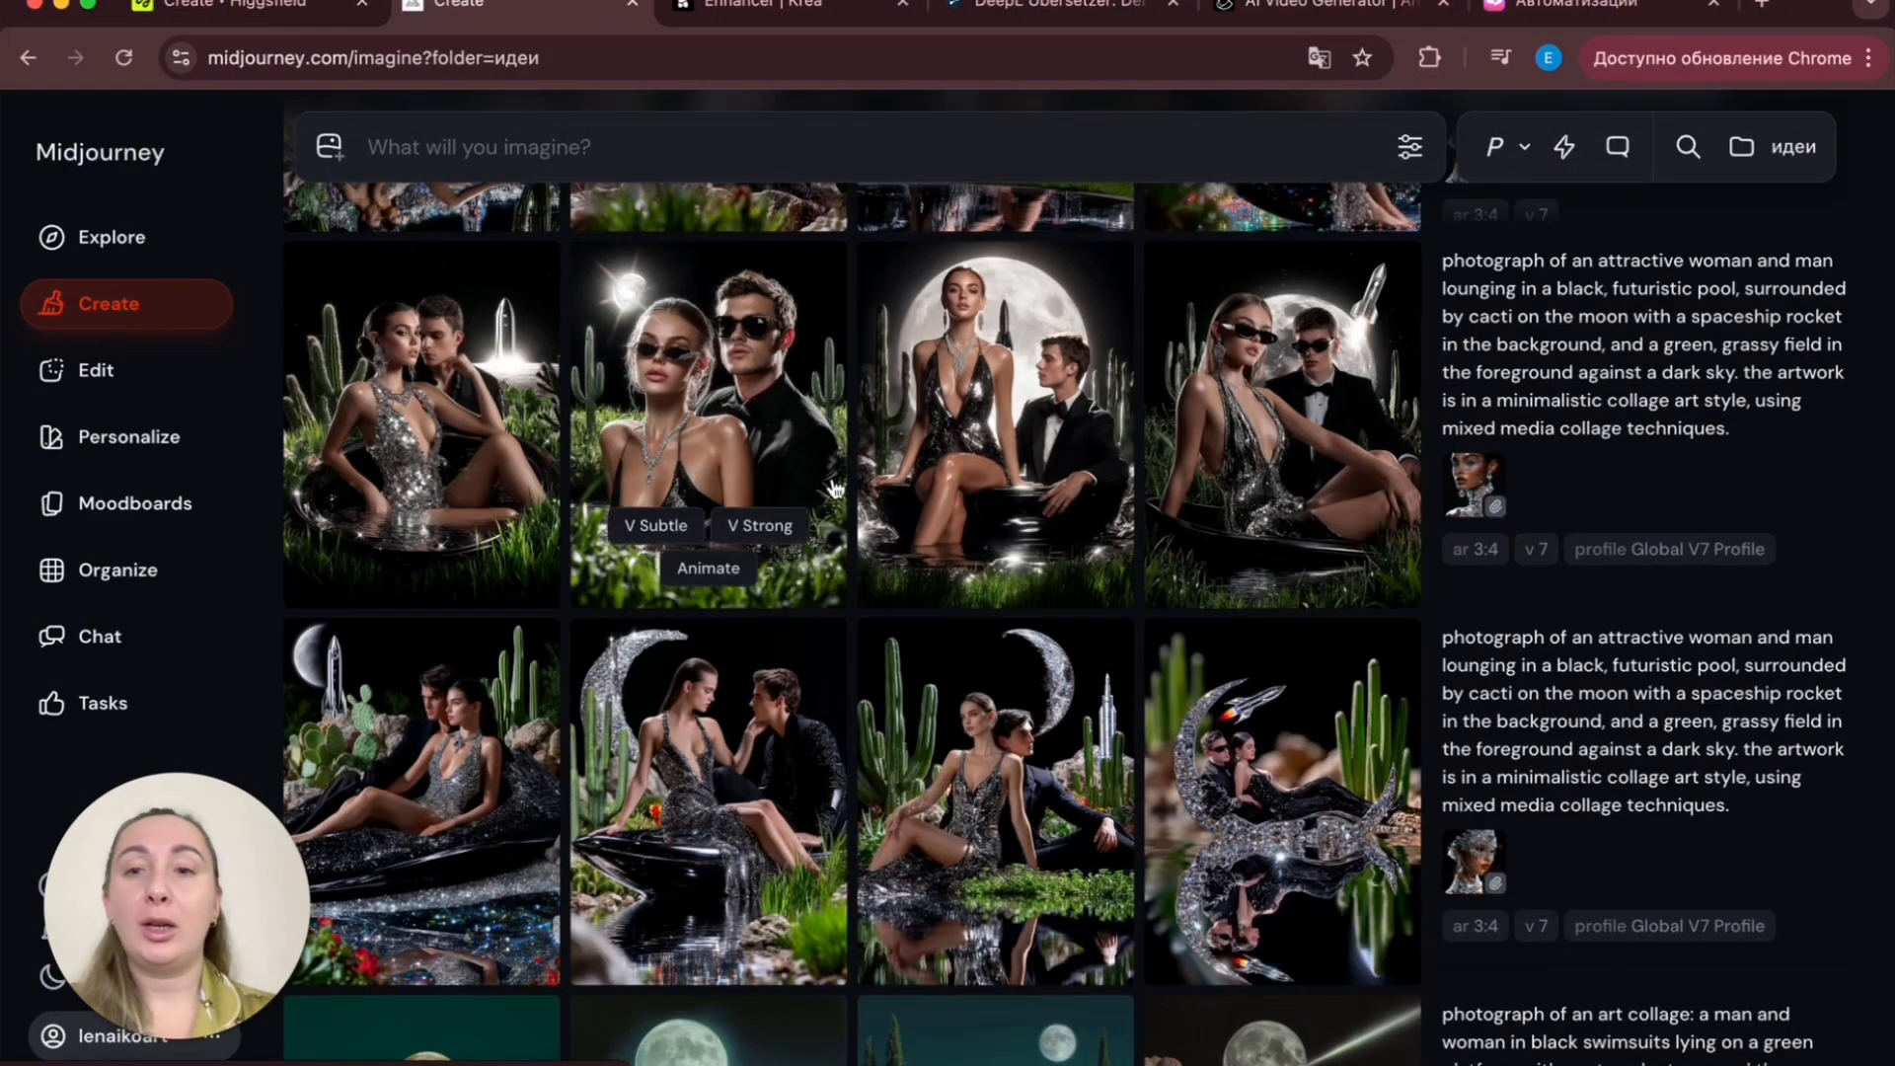
- Scroll up and open an earlier sparkly car-pool image for comparison
{"action": "scroll", "coordinate": [760, 634], "scroll_direction": "up", "scroll_amount": 2}
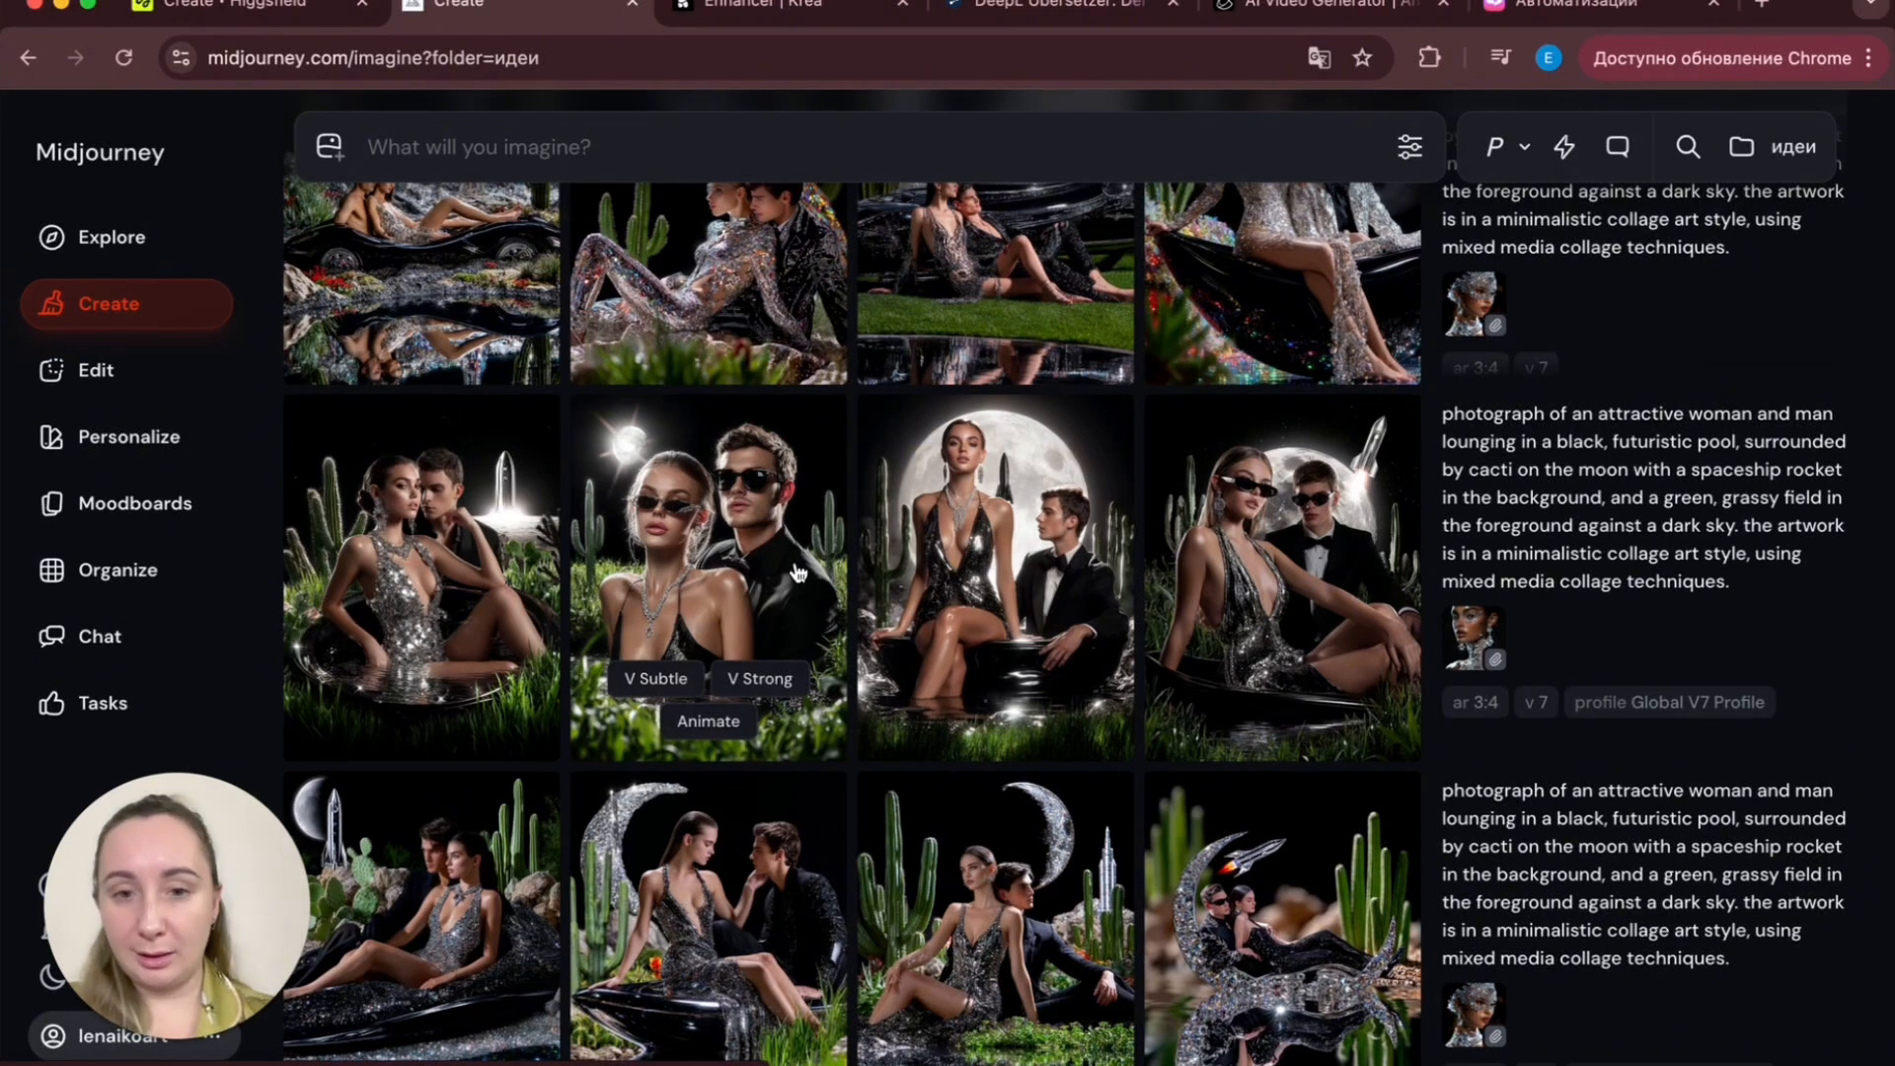
{"action": "scroll", "coordinate": [993, 524], "scroll_direction": "up", "scroll_amount": 4}
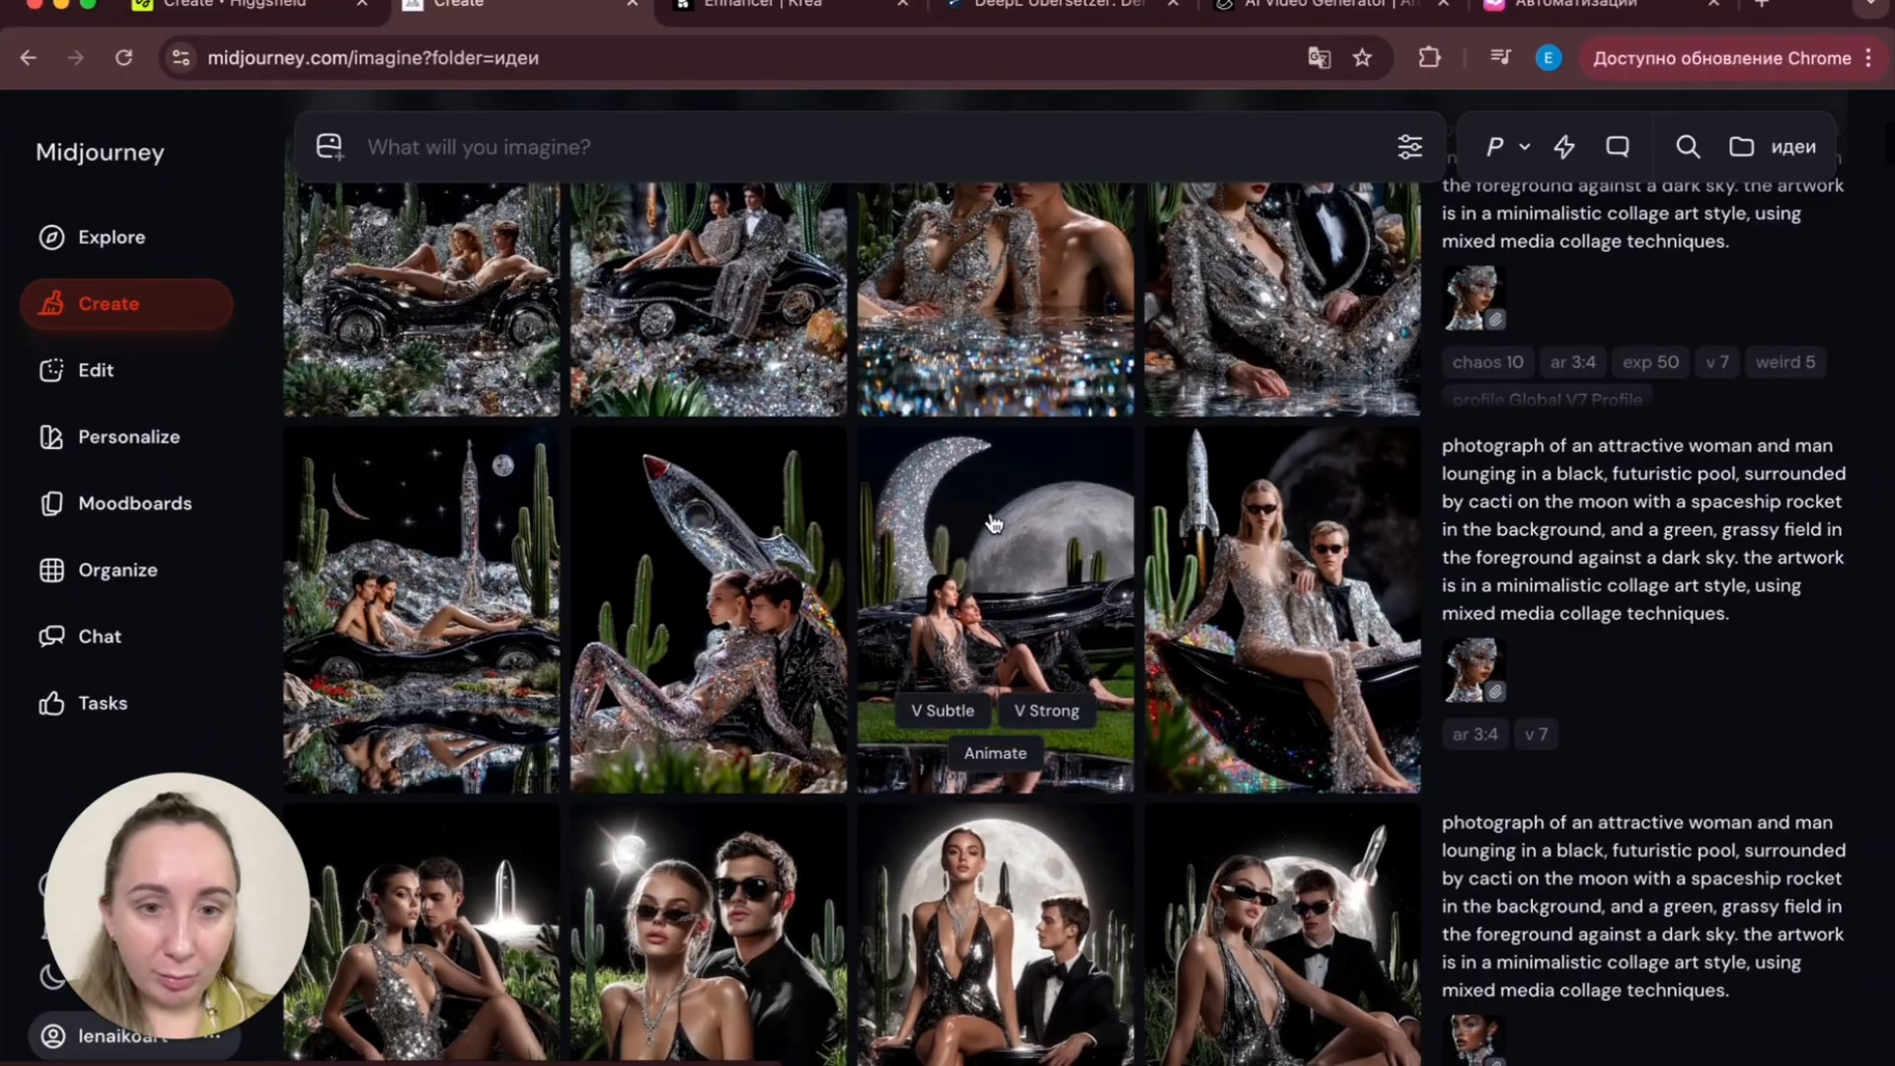
{"action": "left_click", "coordinate": [435, 604]}
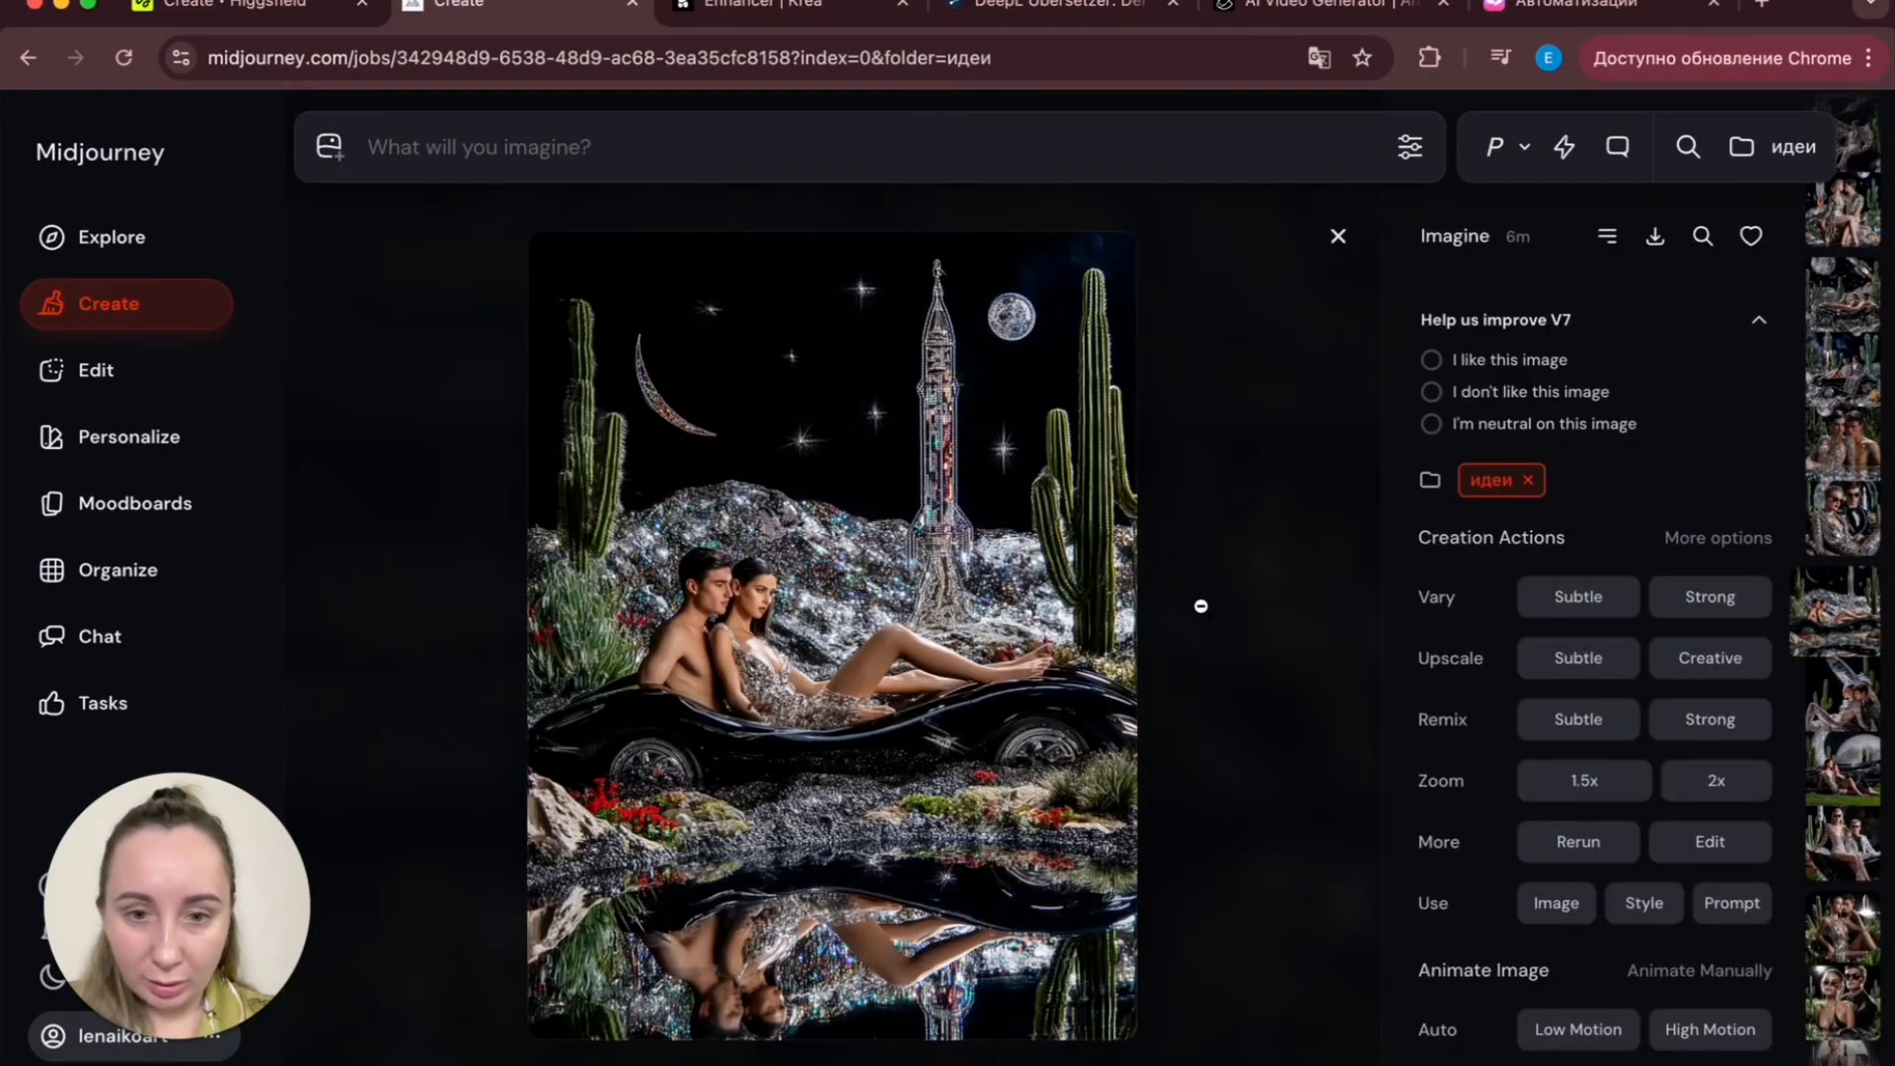
{"action": "left_click", "coordinate": [1200, 605]}
{"action": "scroll", "coordinate": [1200, 605], "scroll_direction": "down", "scroll_amount": 4}
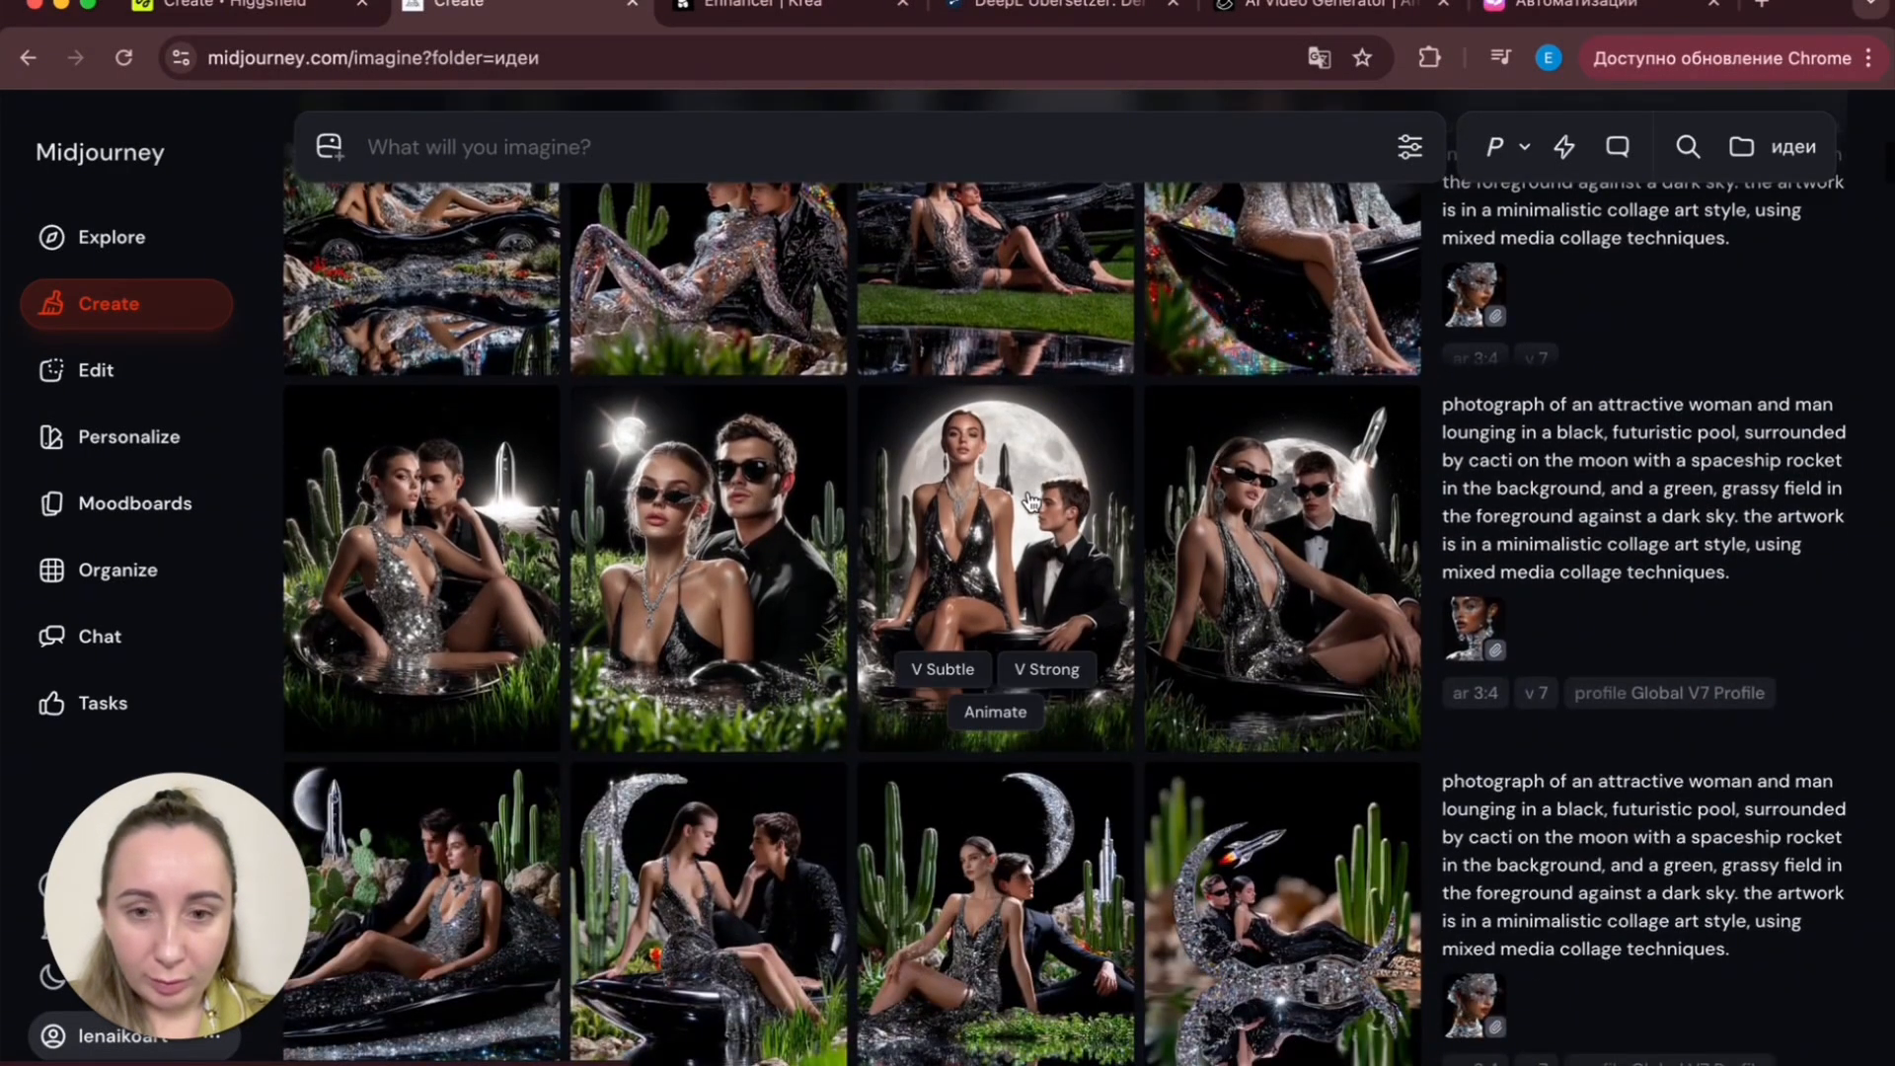
- Start manual animation from the moon-pool image viewer and clear the auto-filled prompt
{"action": "left_click", "coordinate": [1031, 502]}
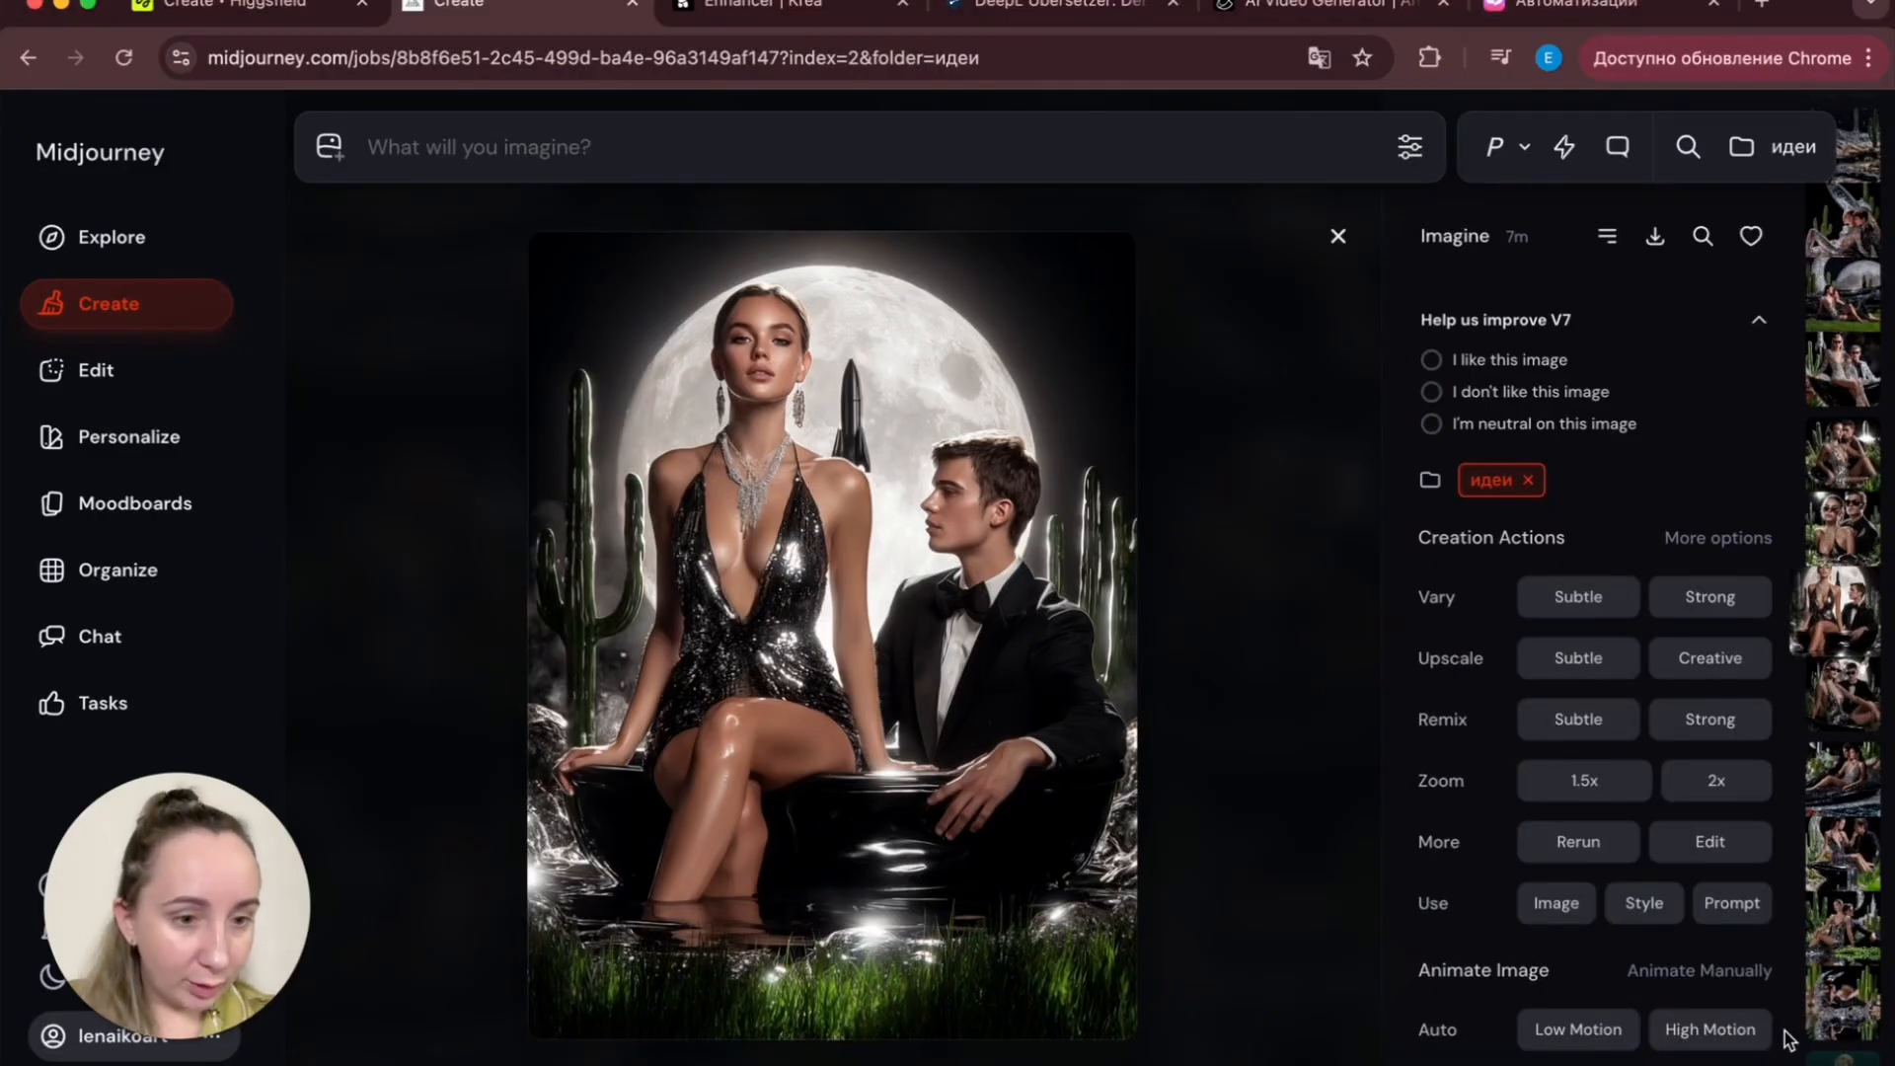
{"action": "scroll", "coordinate": [1788, 1041], "scroll_direction": "down", "scroll_amount": 1}
{"action": "left_click", "coordinate": [1734, 977]}
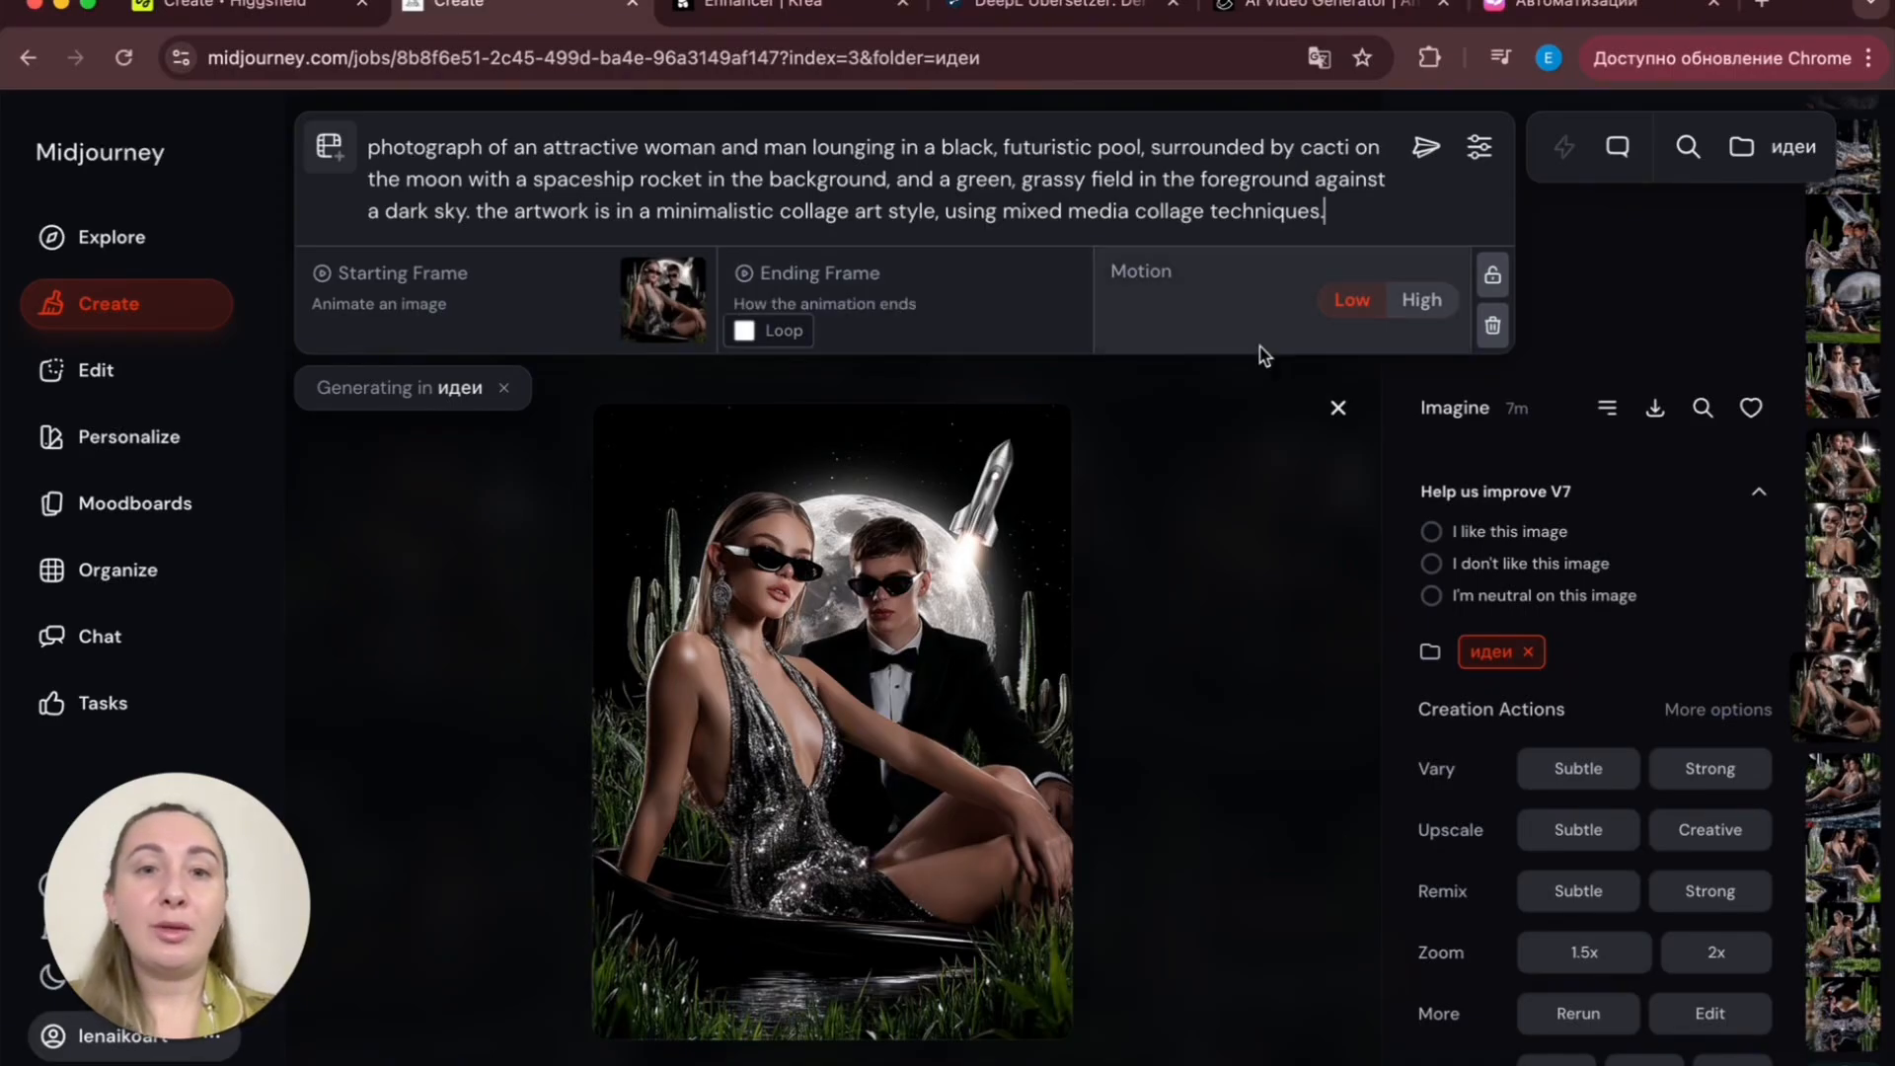
{"action": "left_click_drag", "start_coordinate": [1259, 210], "coordinate": [195, 115]}
{"action": "key", "text": "BackSpace"}
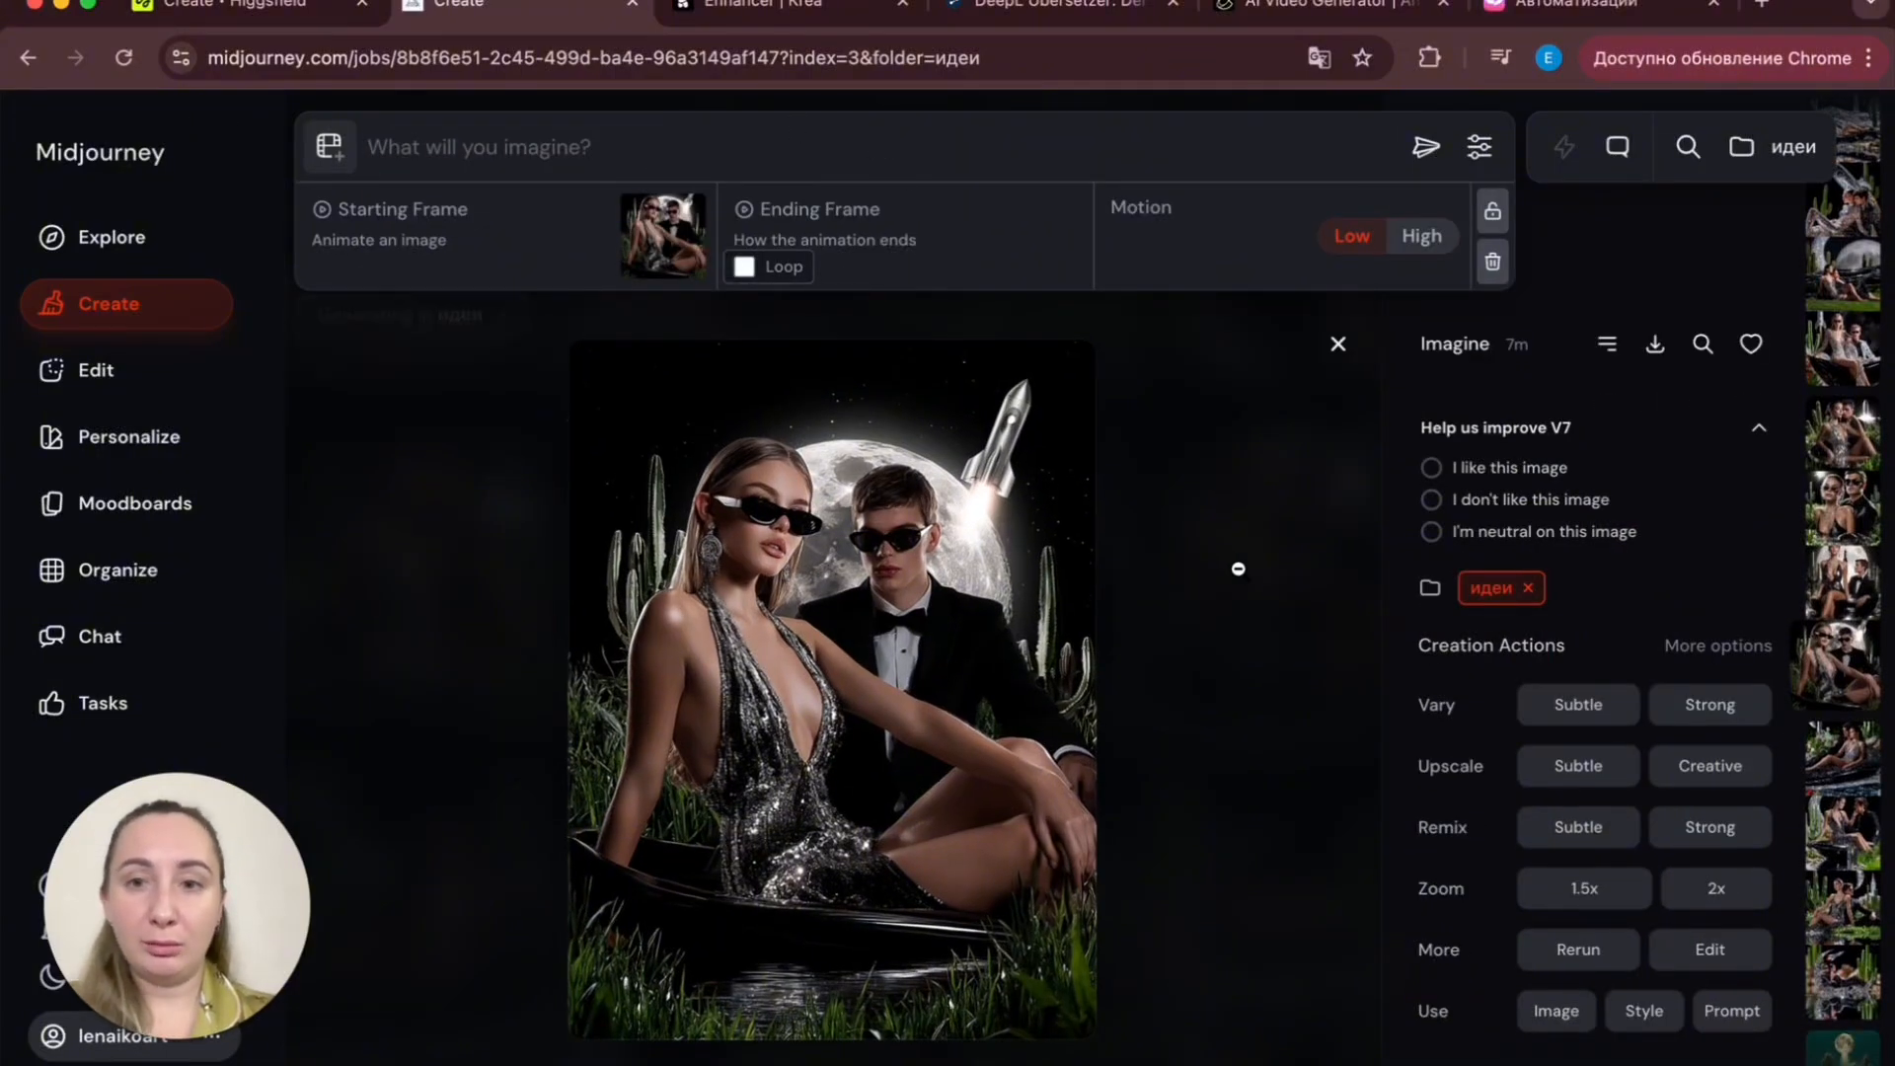
{"action": "left_click", "coordinate": [1240, 562]}
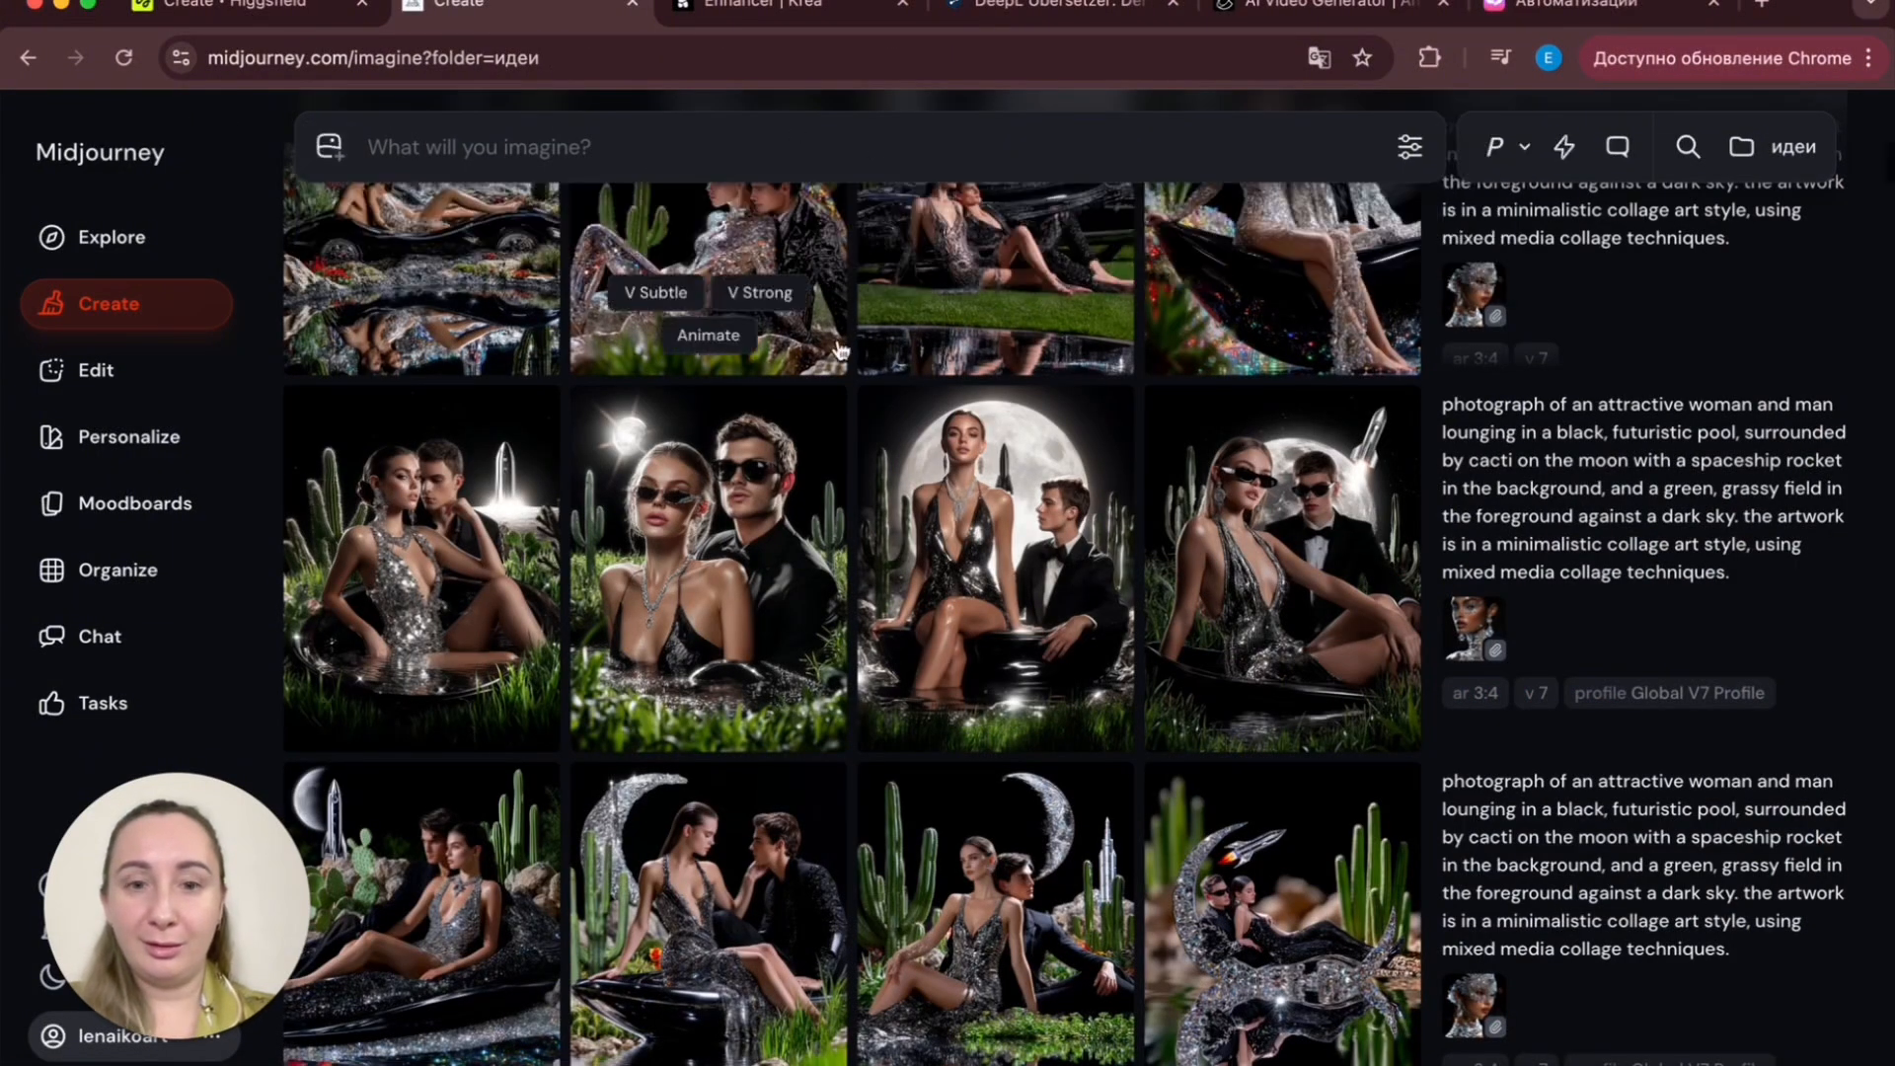
- Set the full-moon couple image as the starting frame and generate a Low motion video without a prompt
{"action": "left_click_drag", "start_coordinate": [995, 567], "coordinate": [501, 210]}
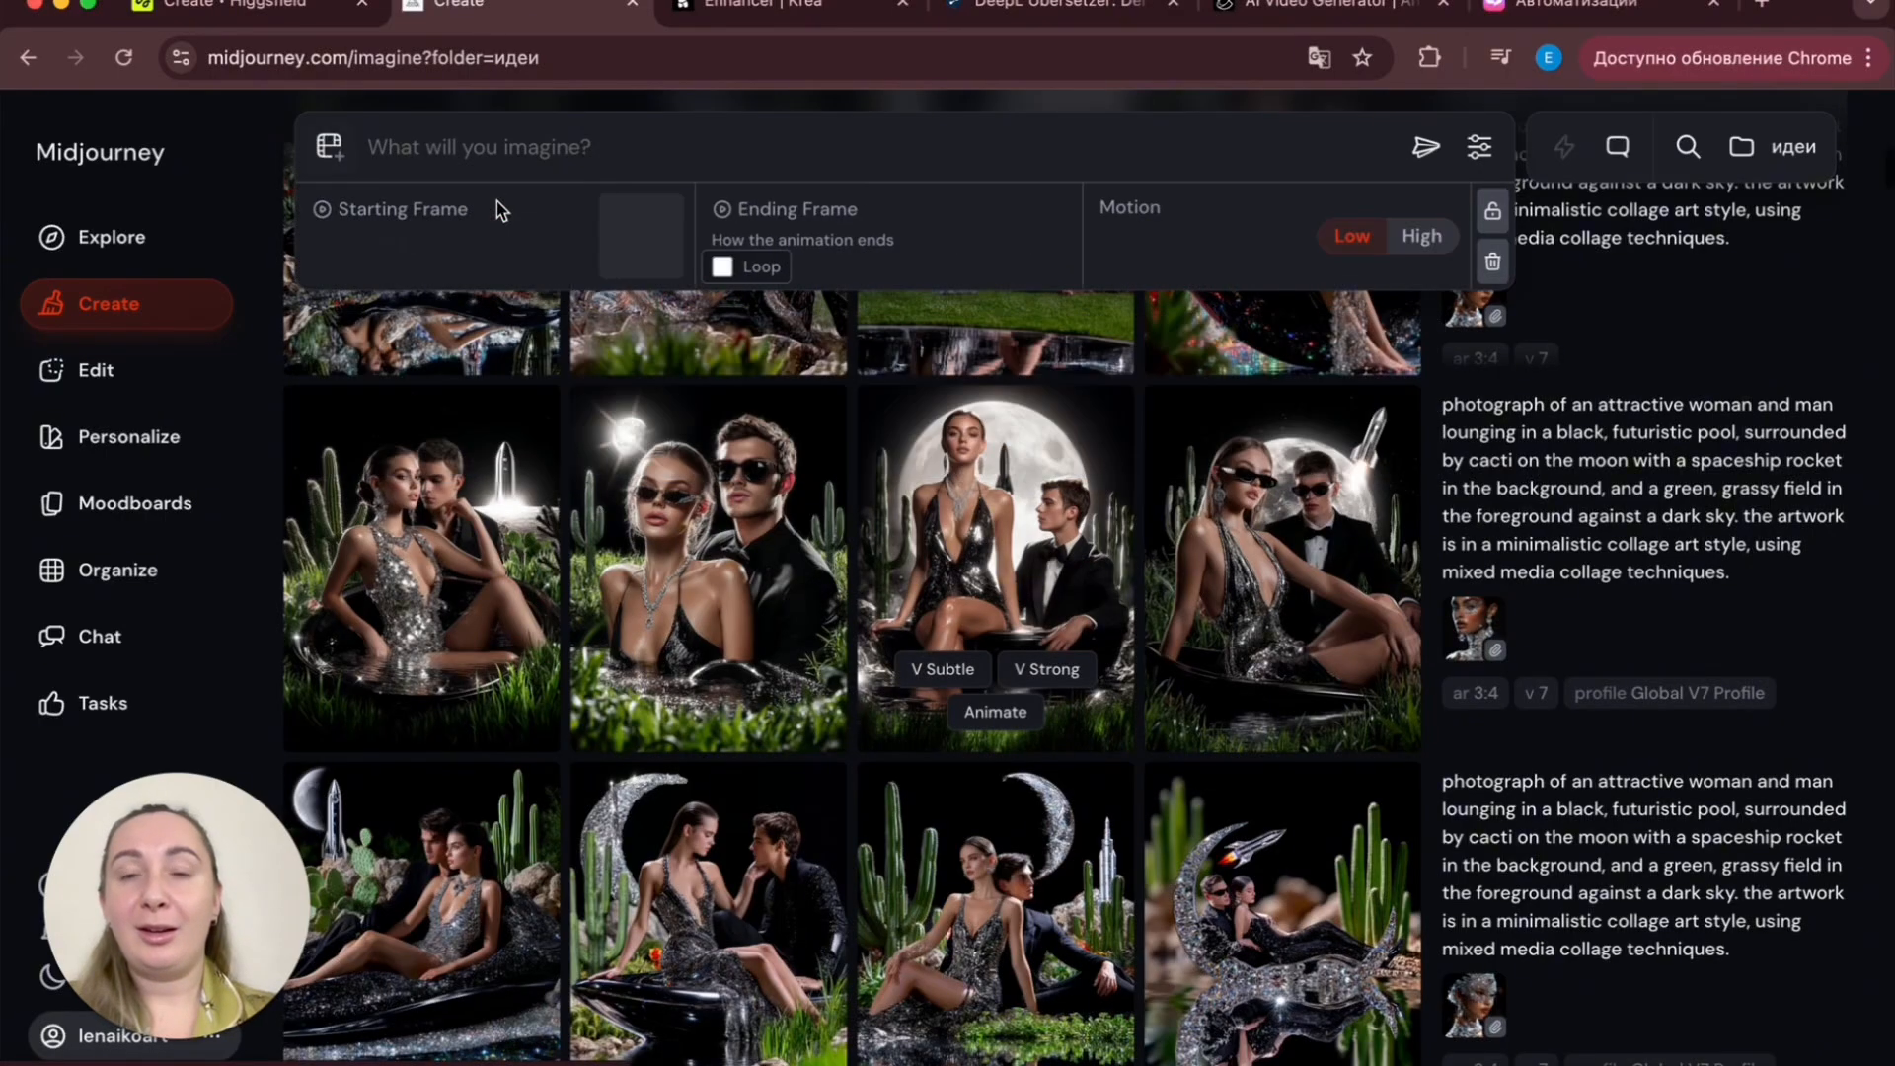
{"action": "left_click", "coordinate": [650, 138]}
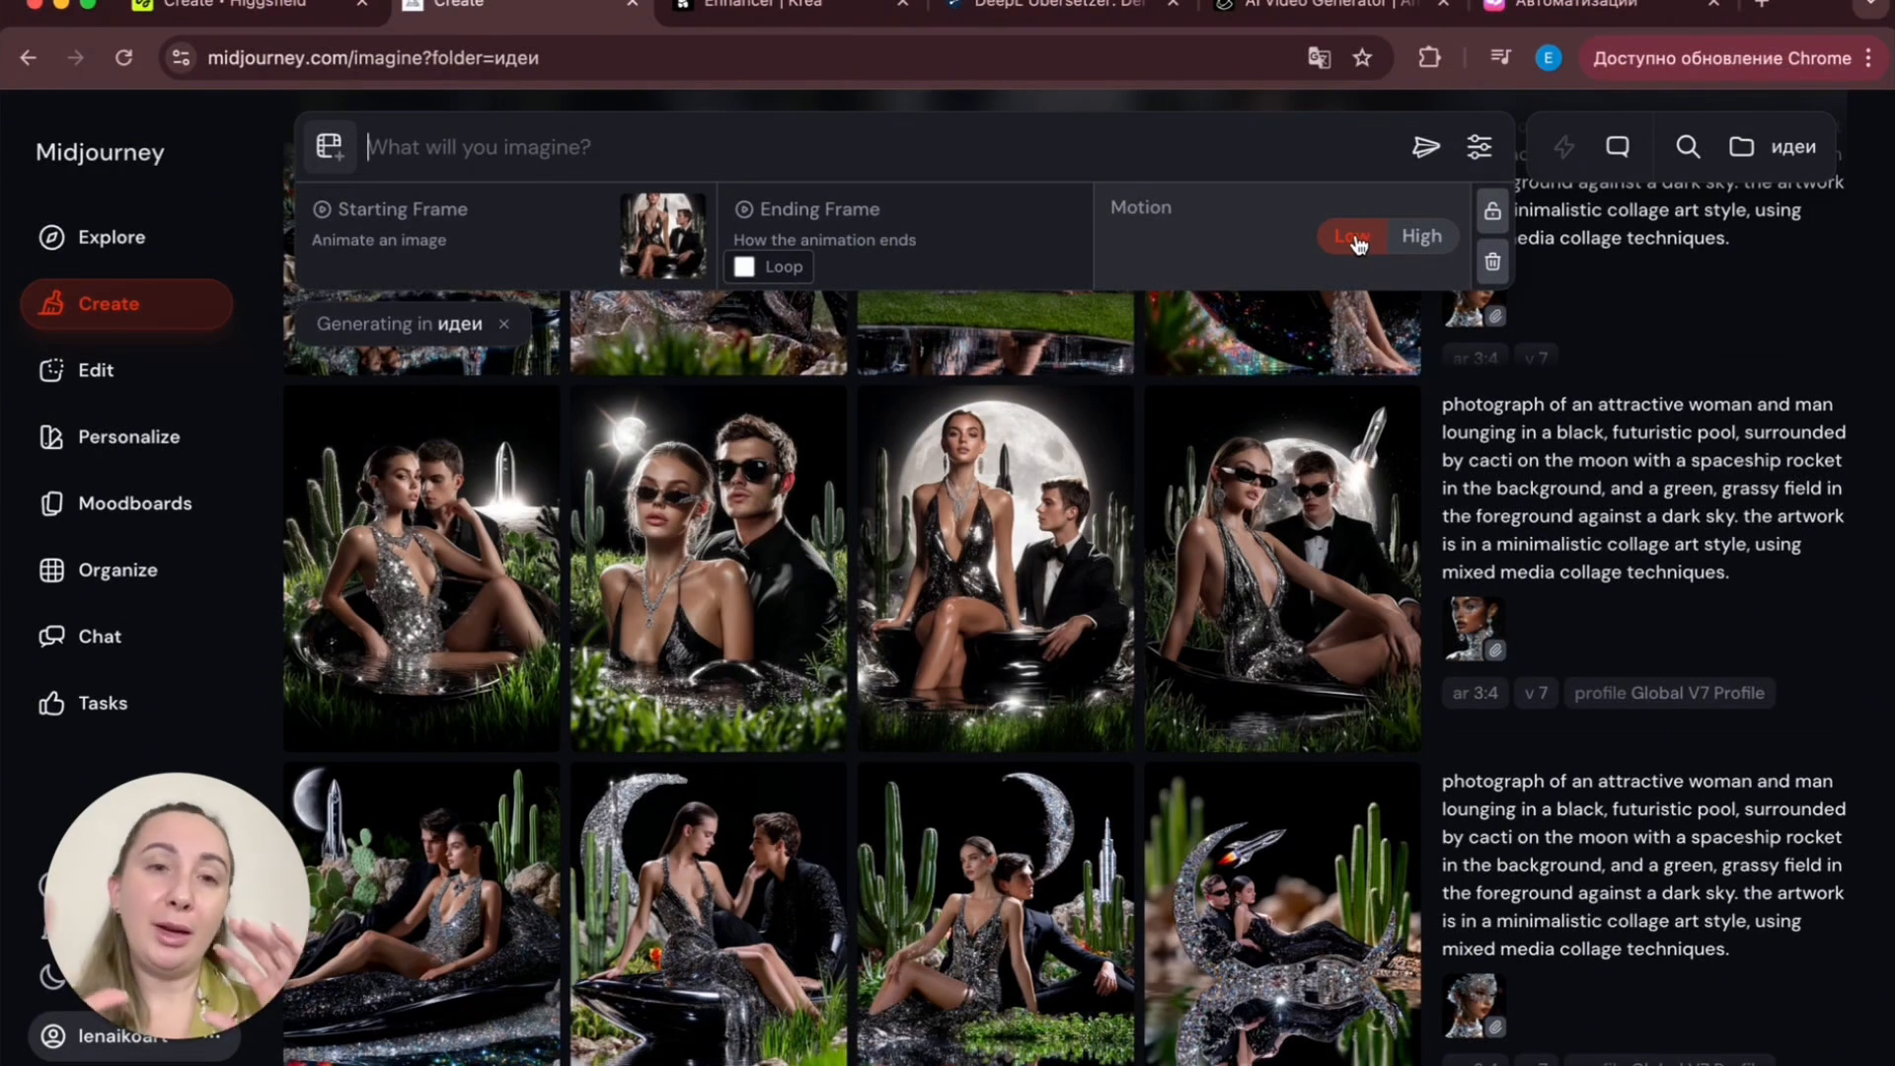
{"action": "left_click", "coordinate": [1425, 148]}
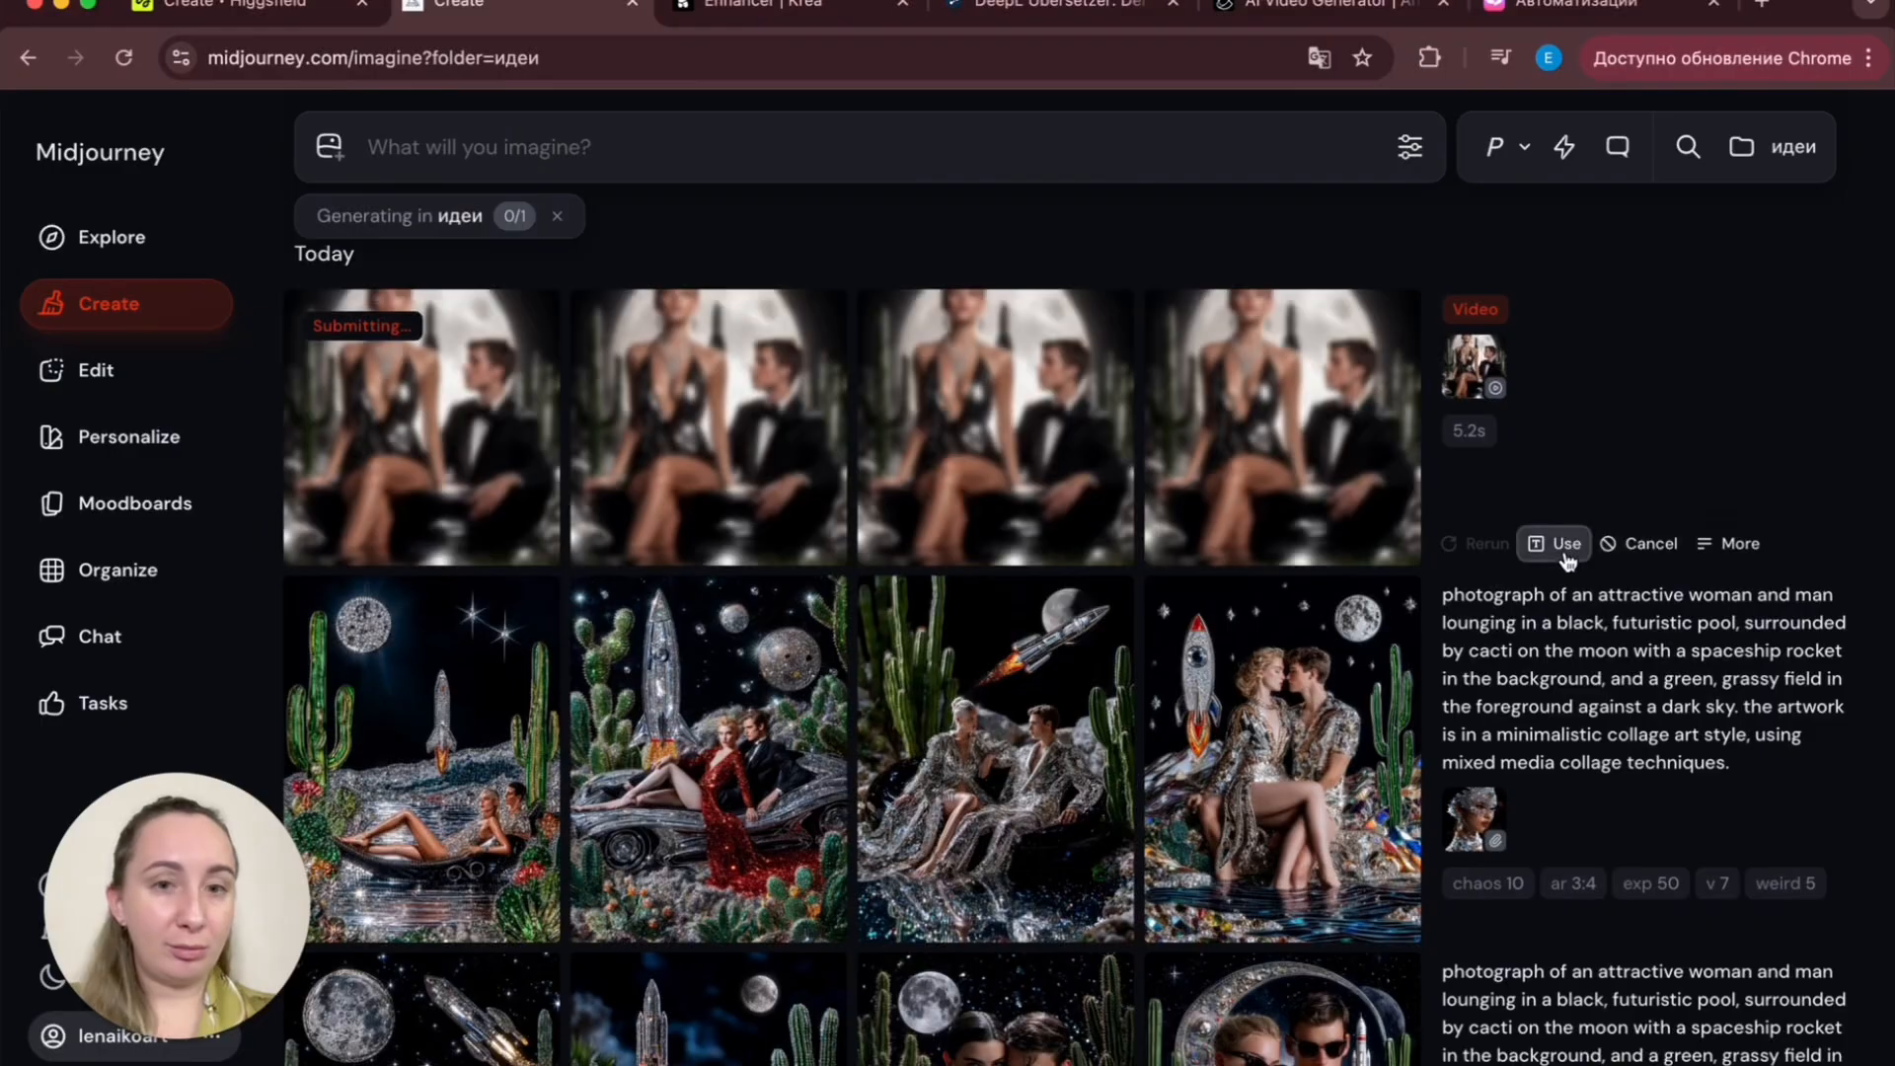
- Reuse the video job's settings, switch motion to High, and generate another video
{"action": "left_click", "coordinate": [1563, 542]}
{"action": "left_click", "coordinate": [1426, 238]}
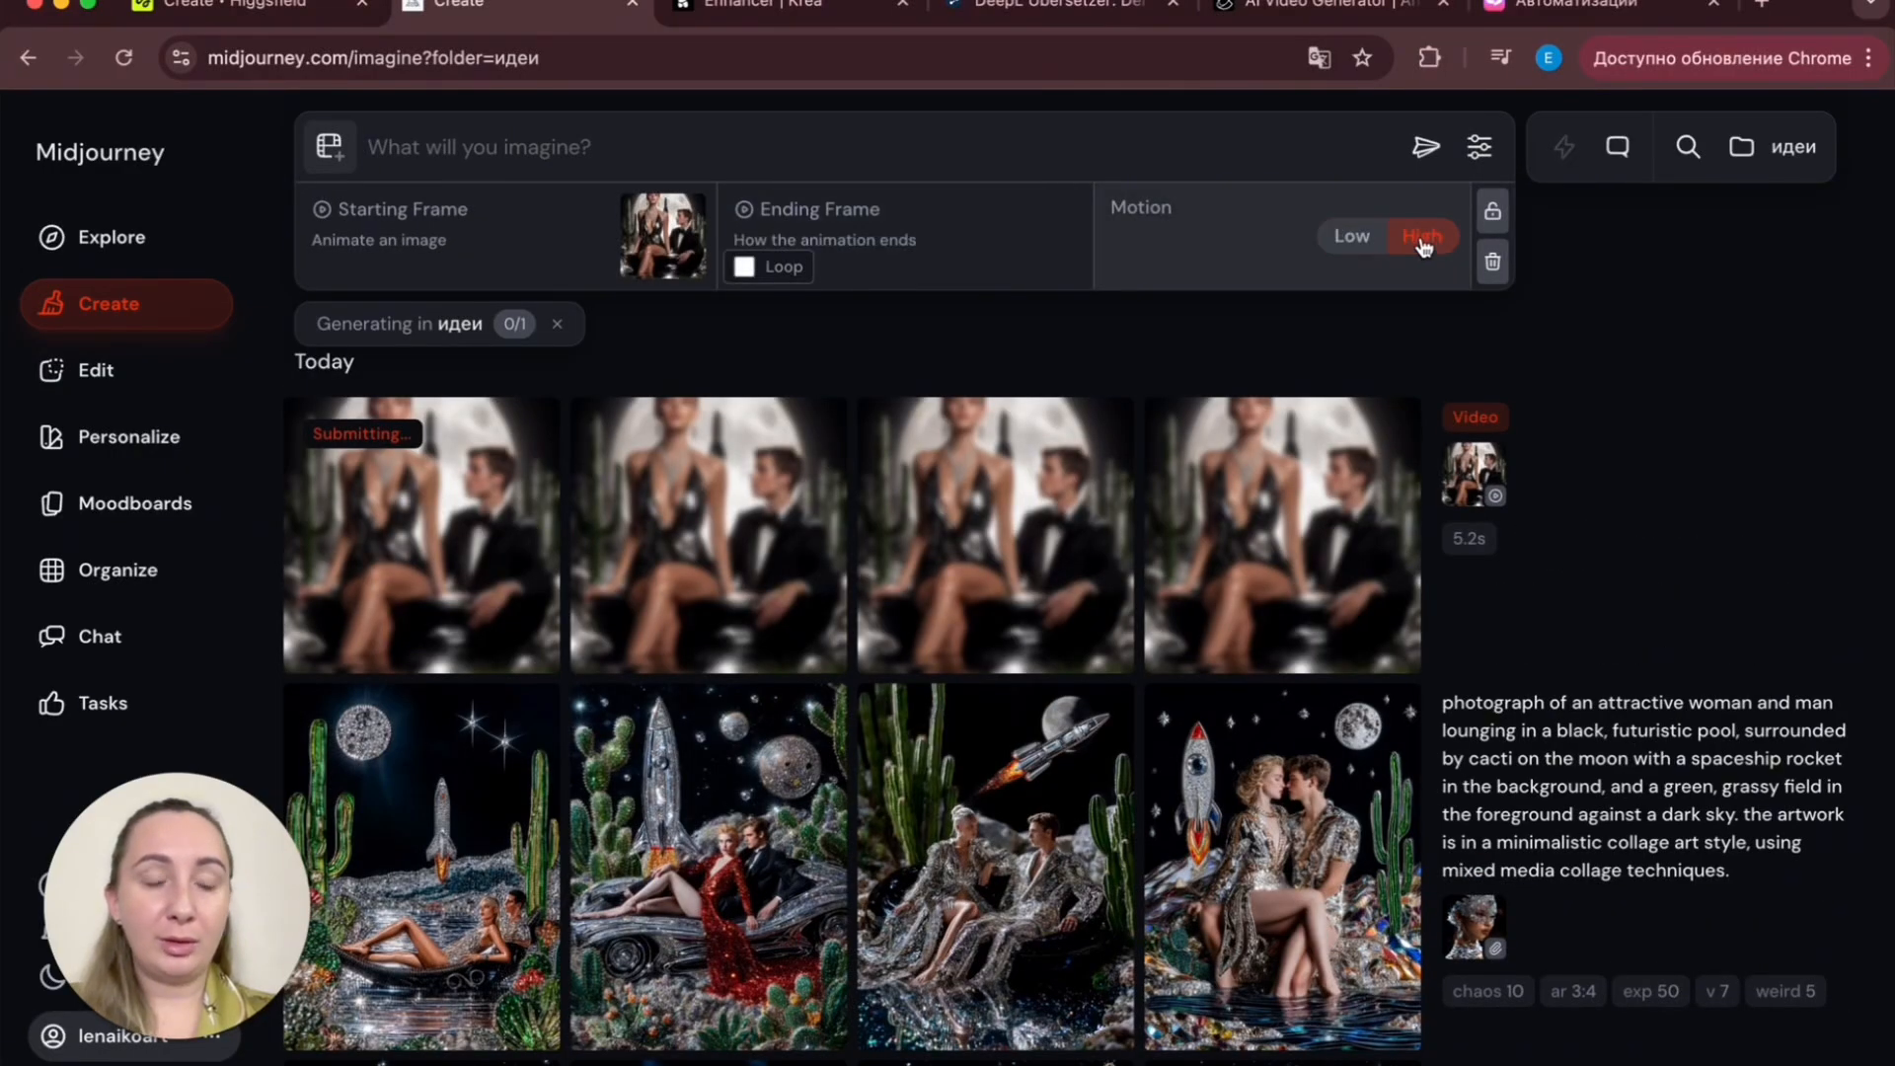
{"action": "left_click", "coordinate": [1425, 147]}
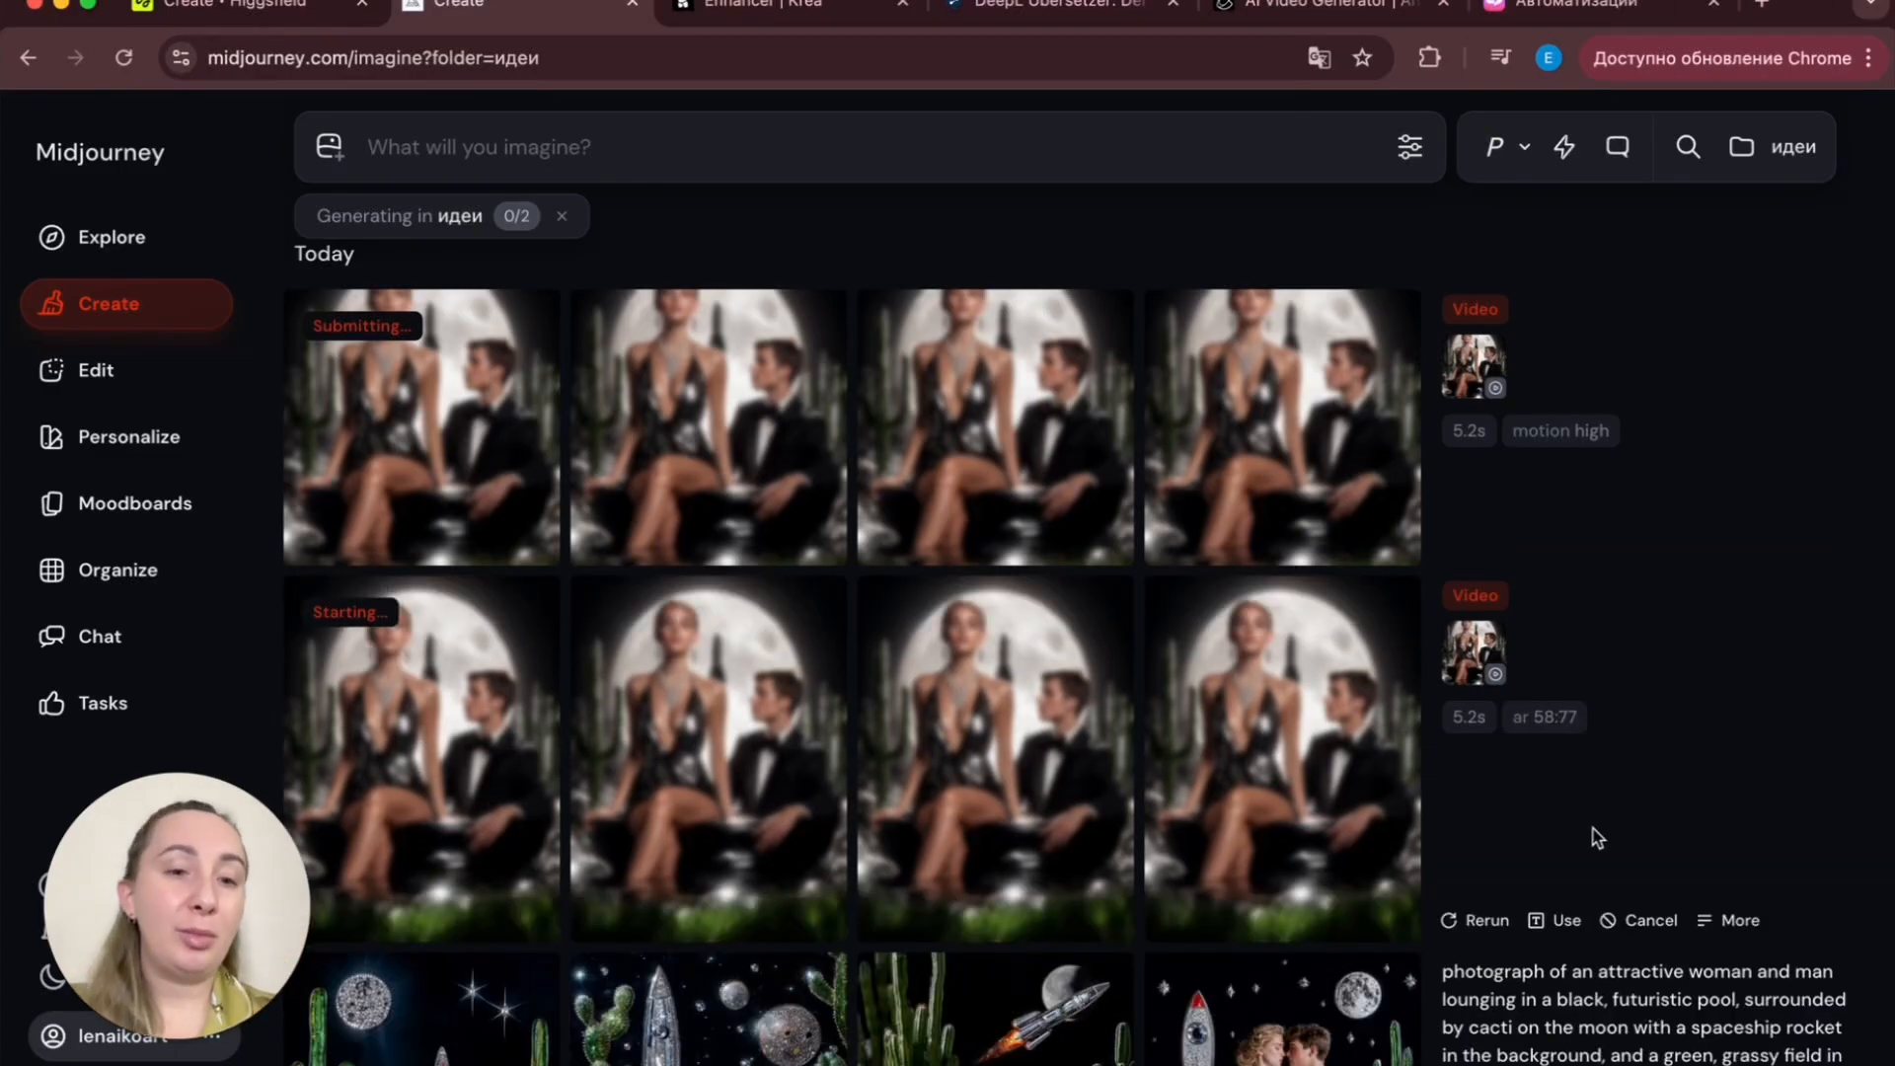
- Reuse the first video job's settings, enable Loop, and generate a looping video
{"action": "left_click", "coordinate": [1565, 916]}
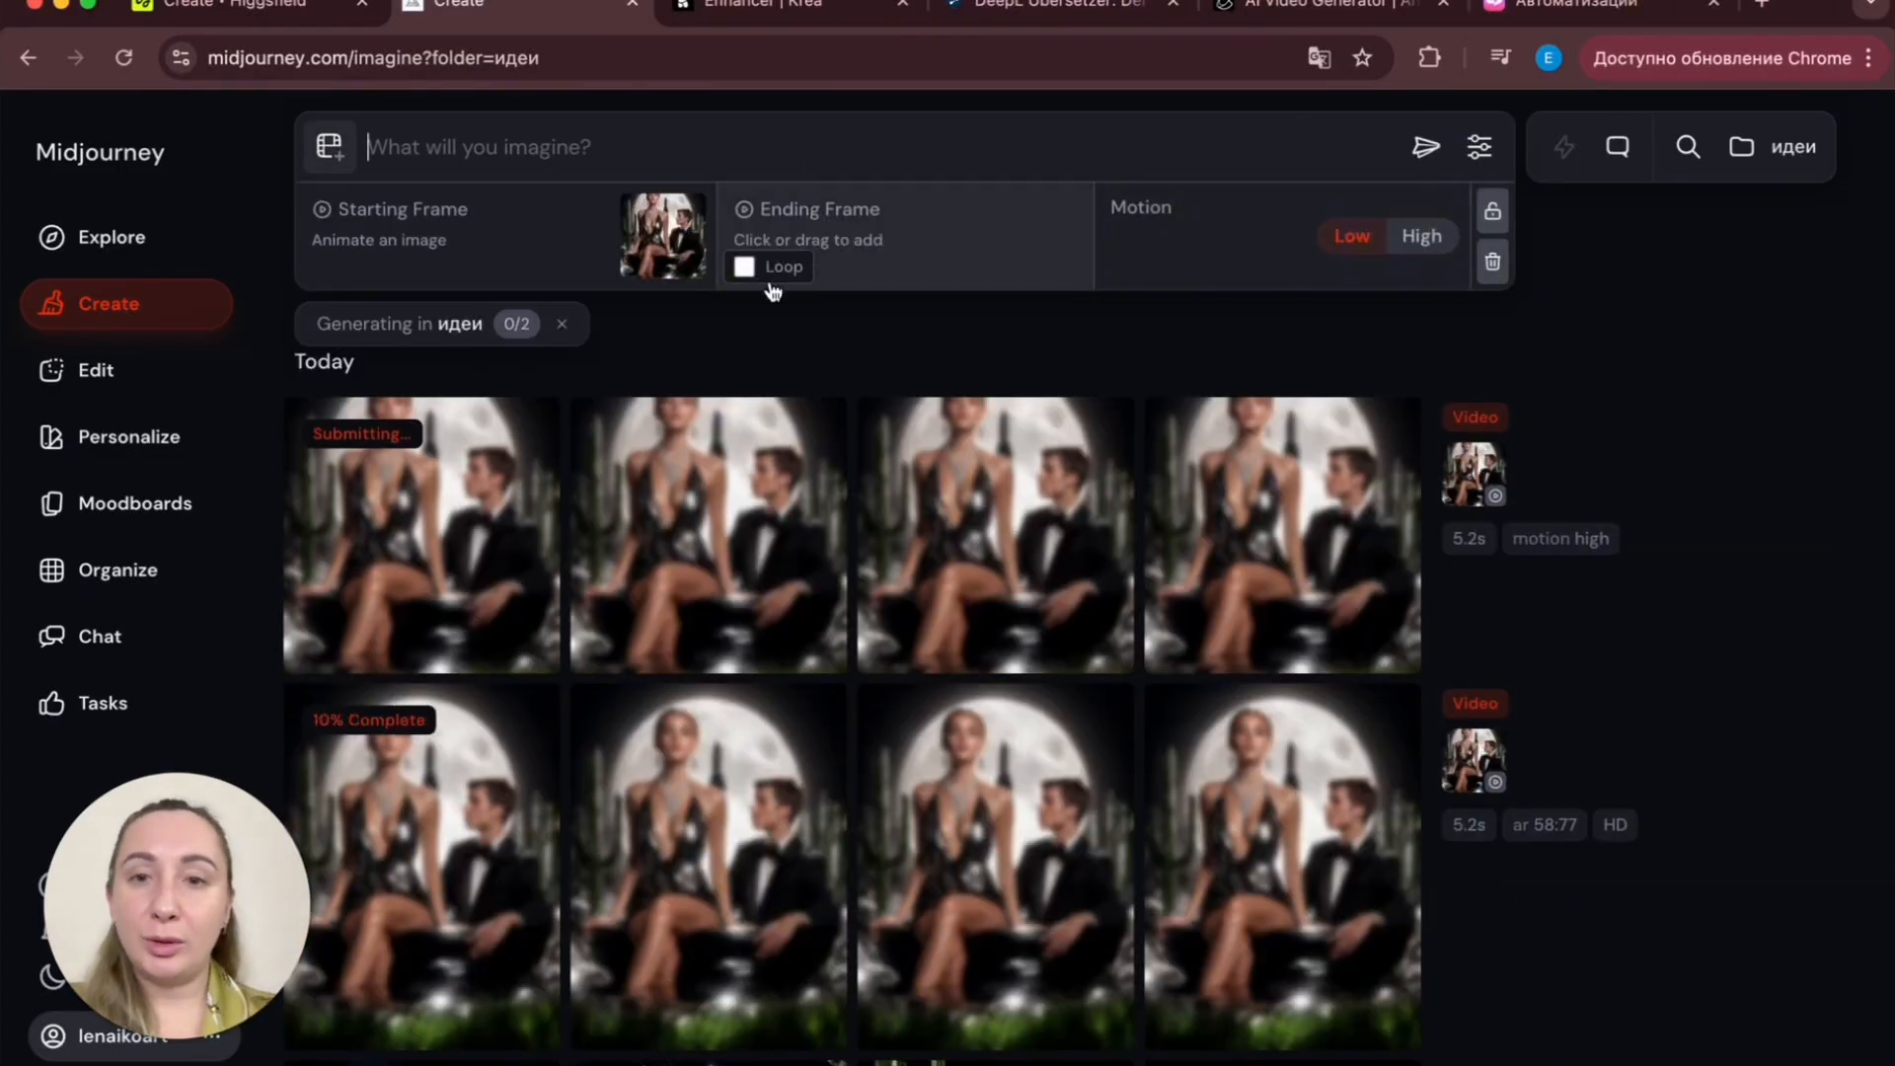
{"action": "left_click", "coordinate": [744, 268]}
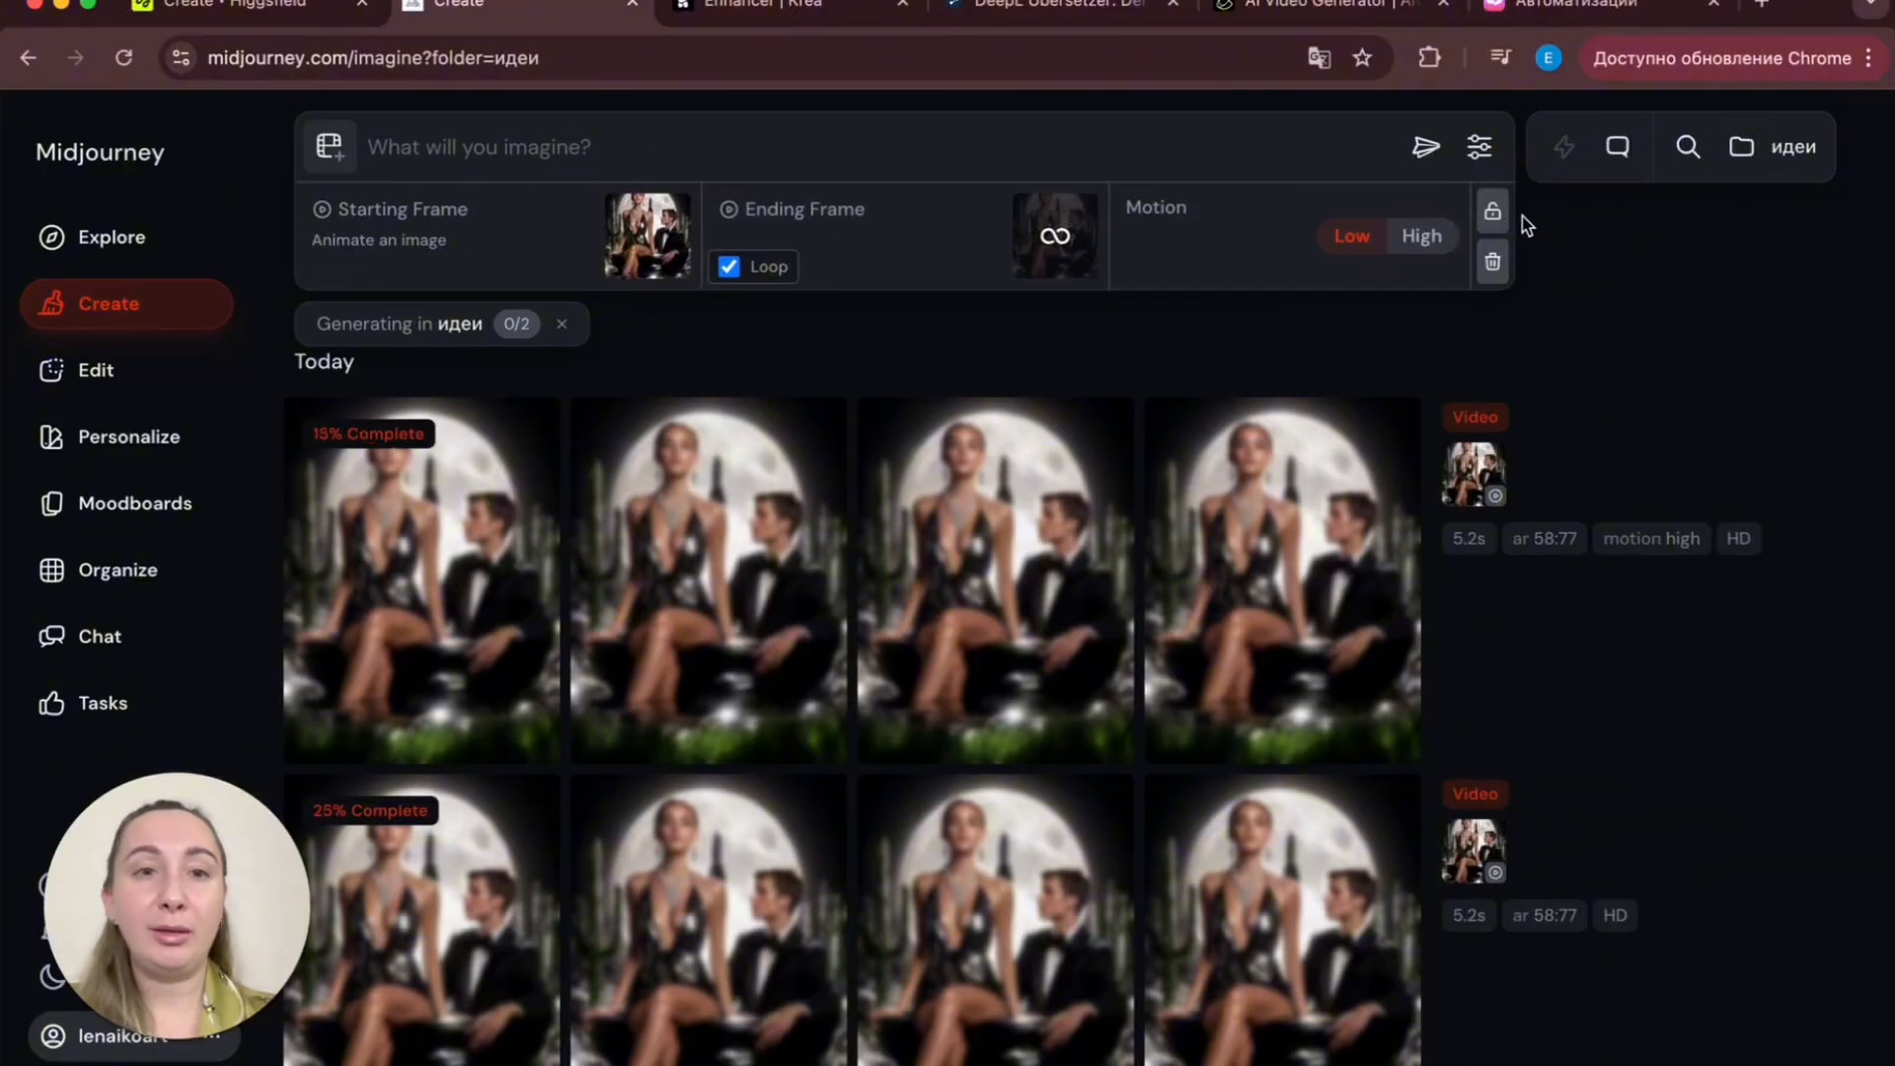
{"action": "left_click", "coordinate": [1425, 147]}
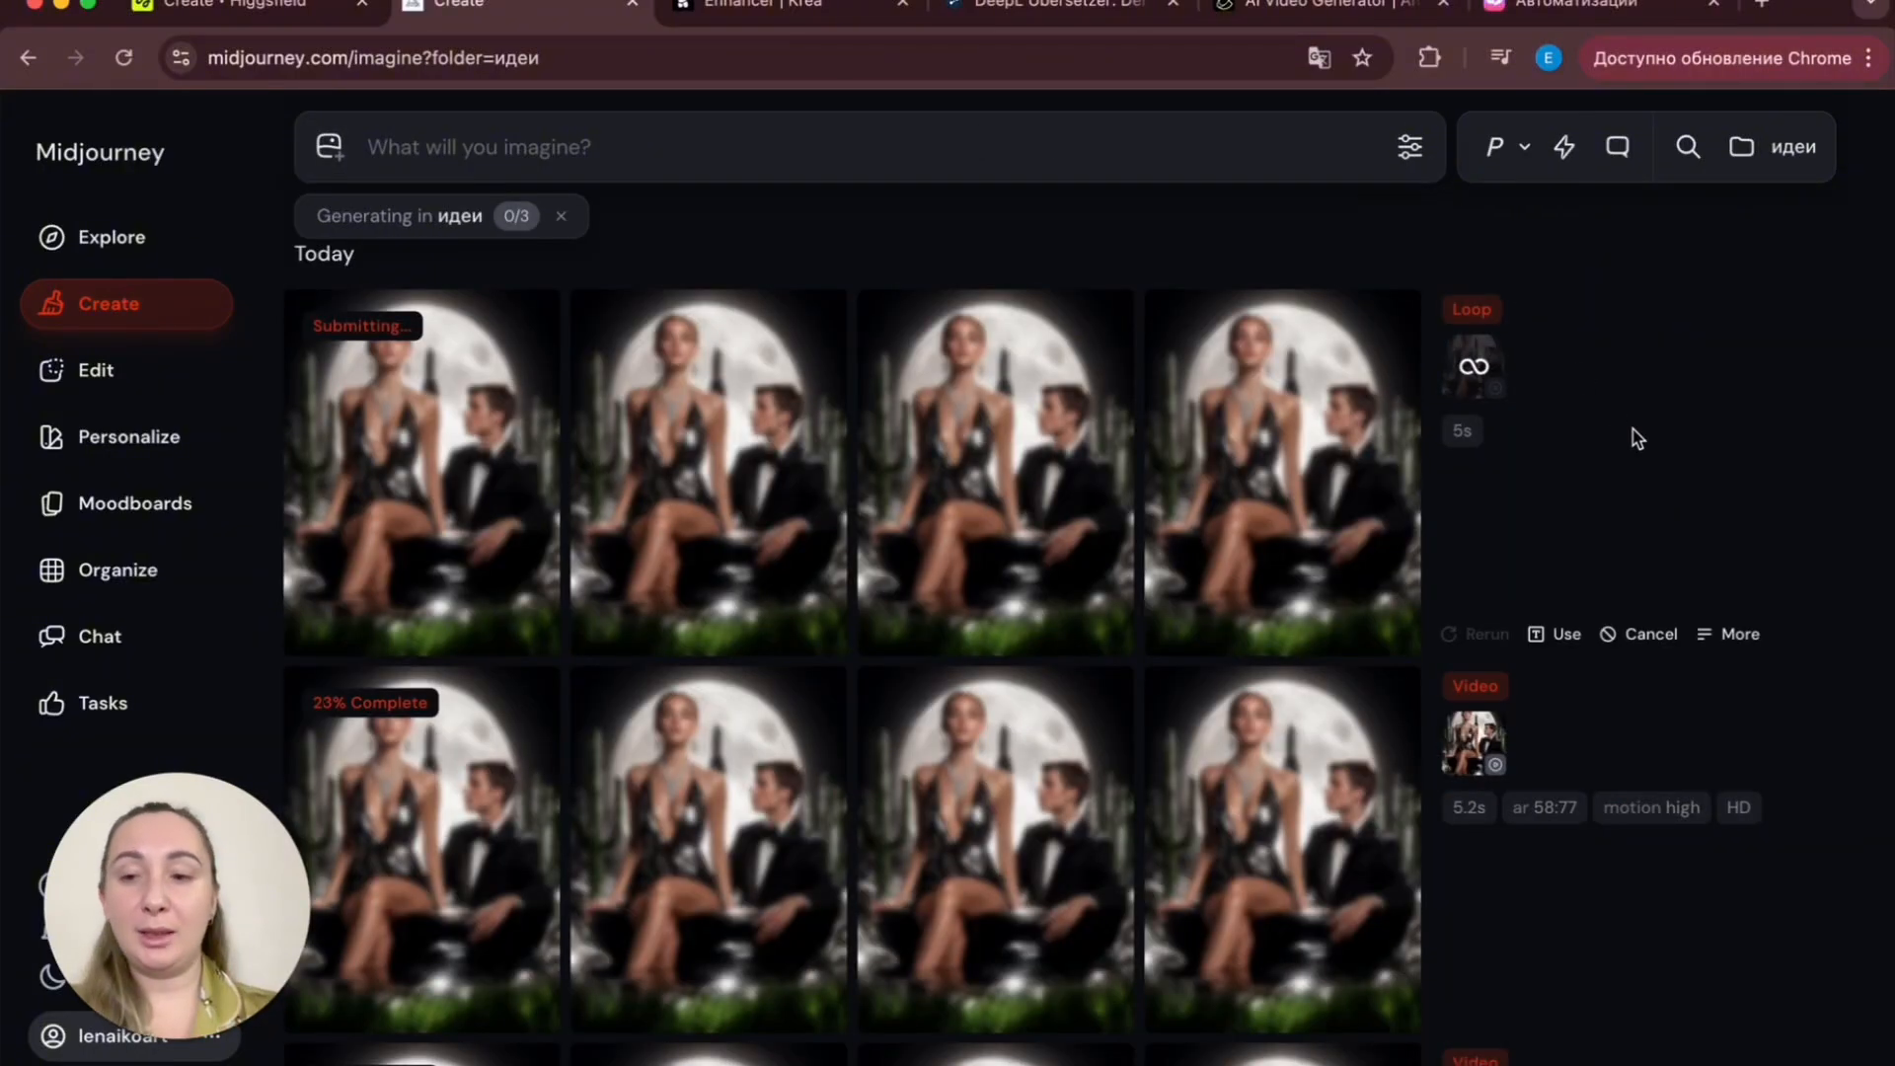
- Scroll through the generating video jobs to check their progress
{"action": "scroll", "coordinate": [1638, 439], "scroll_direction": "down", "scroll_amount": 5}
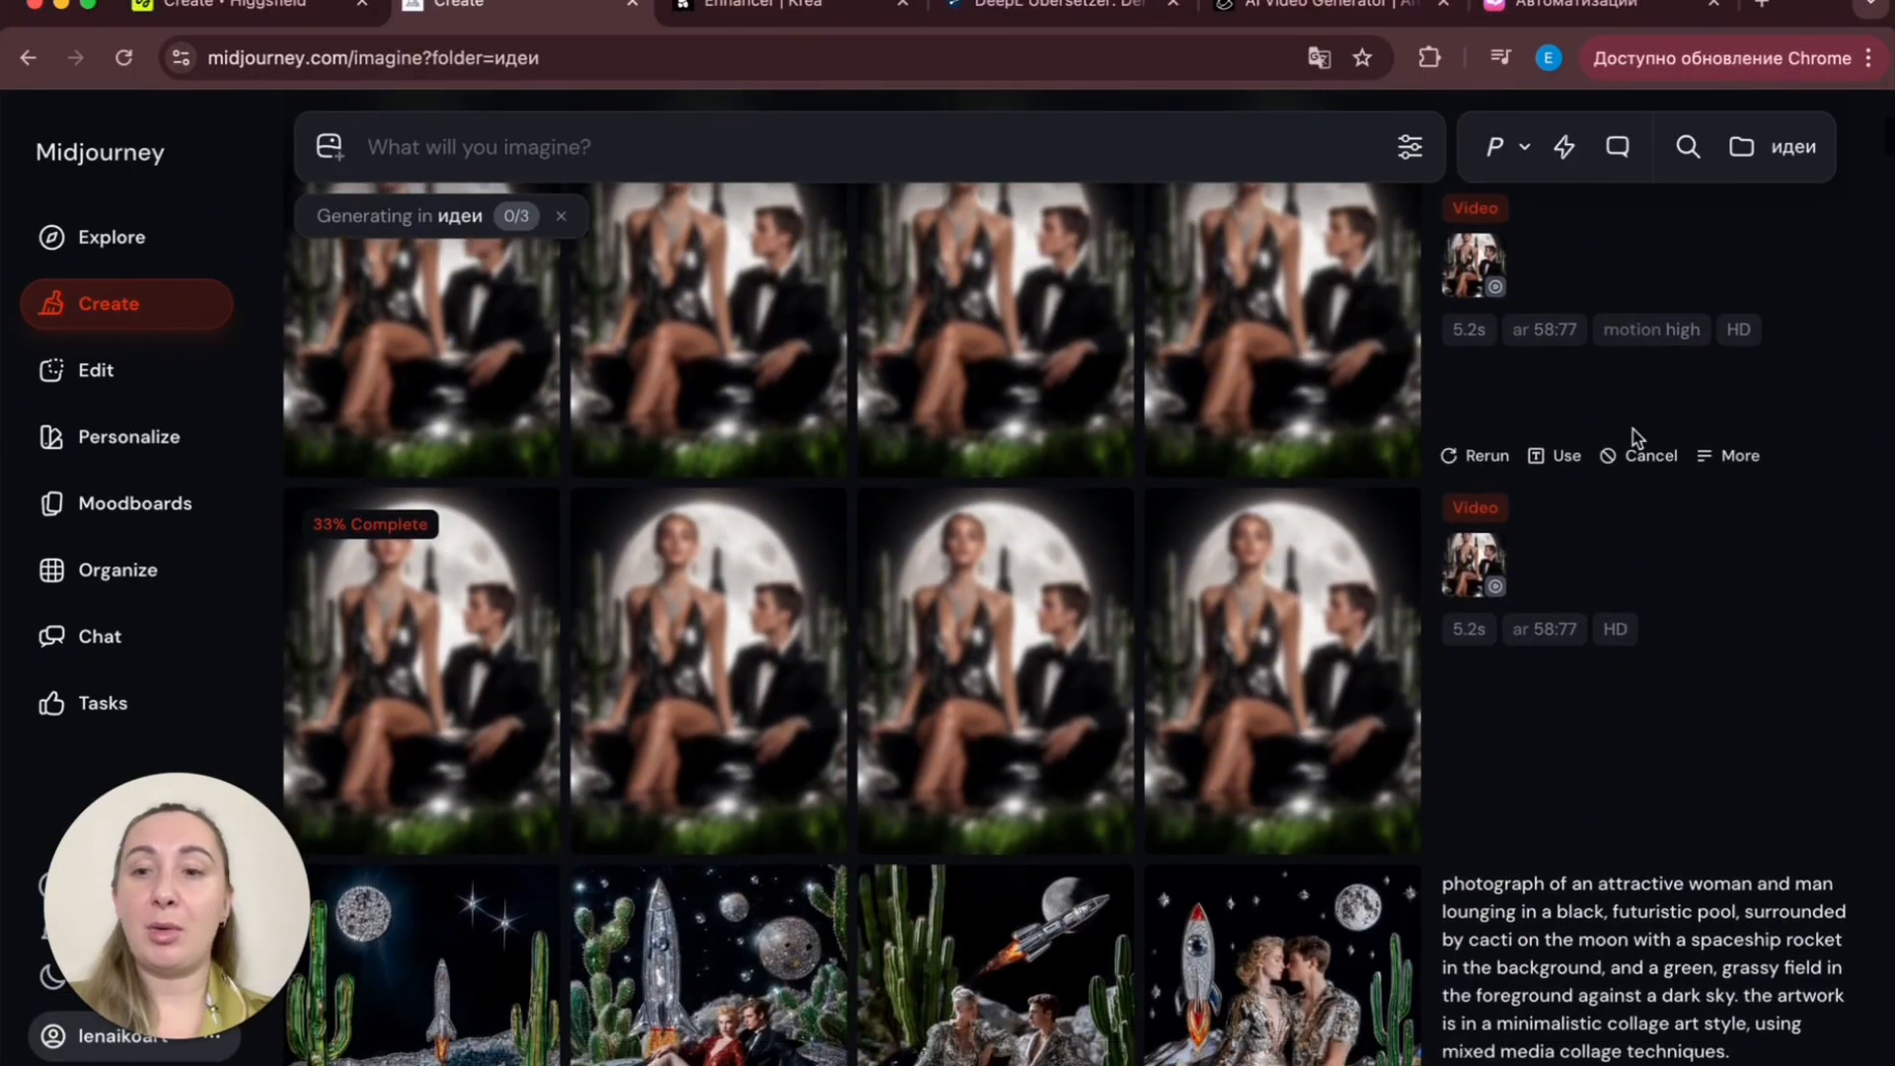
{"action": "scroll", "coordinate": [1637, 438], "scroll_direction": "up", "scroll_amount": 3}
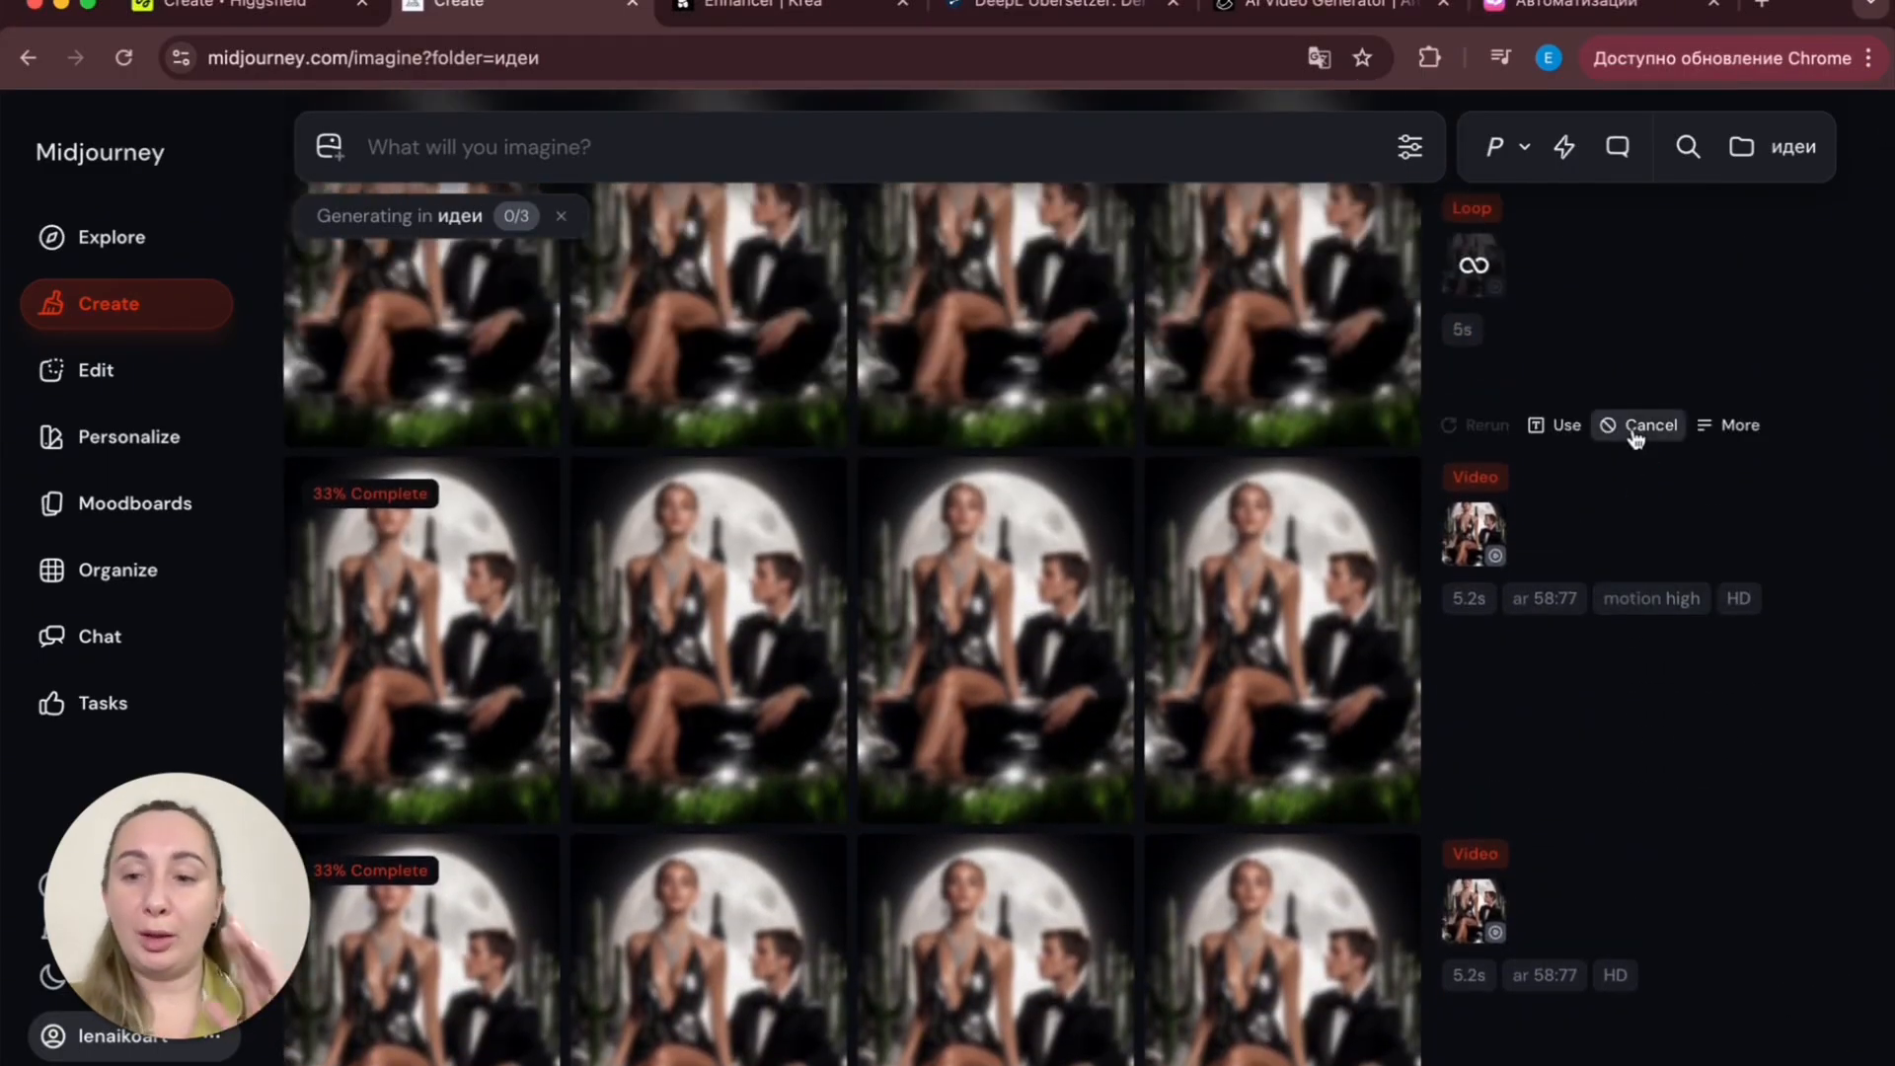
{"action": "scroll", "coordinate": [967, 718], "scroll_direction": "down", "scroll_amount": 2}
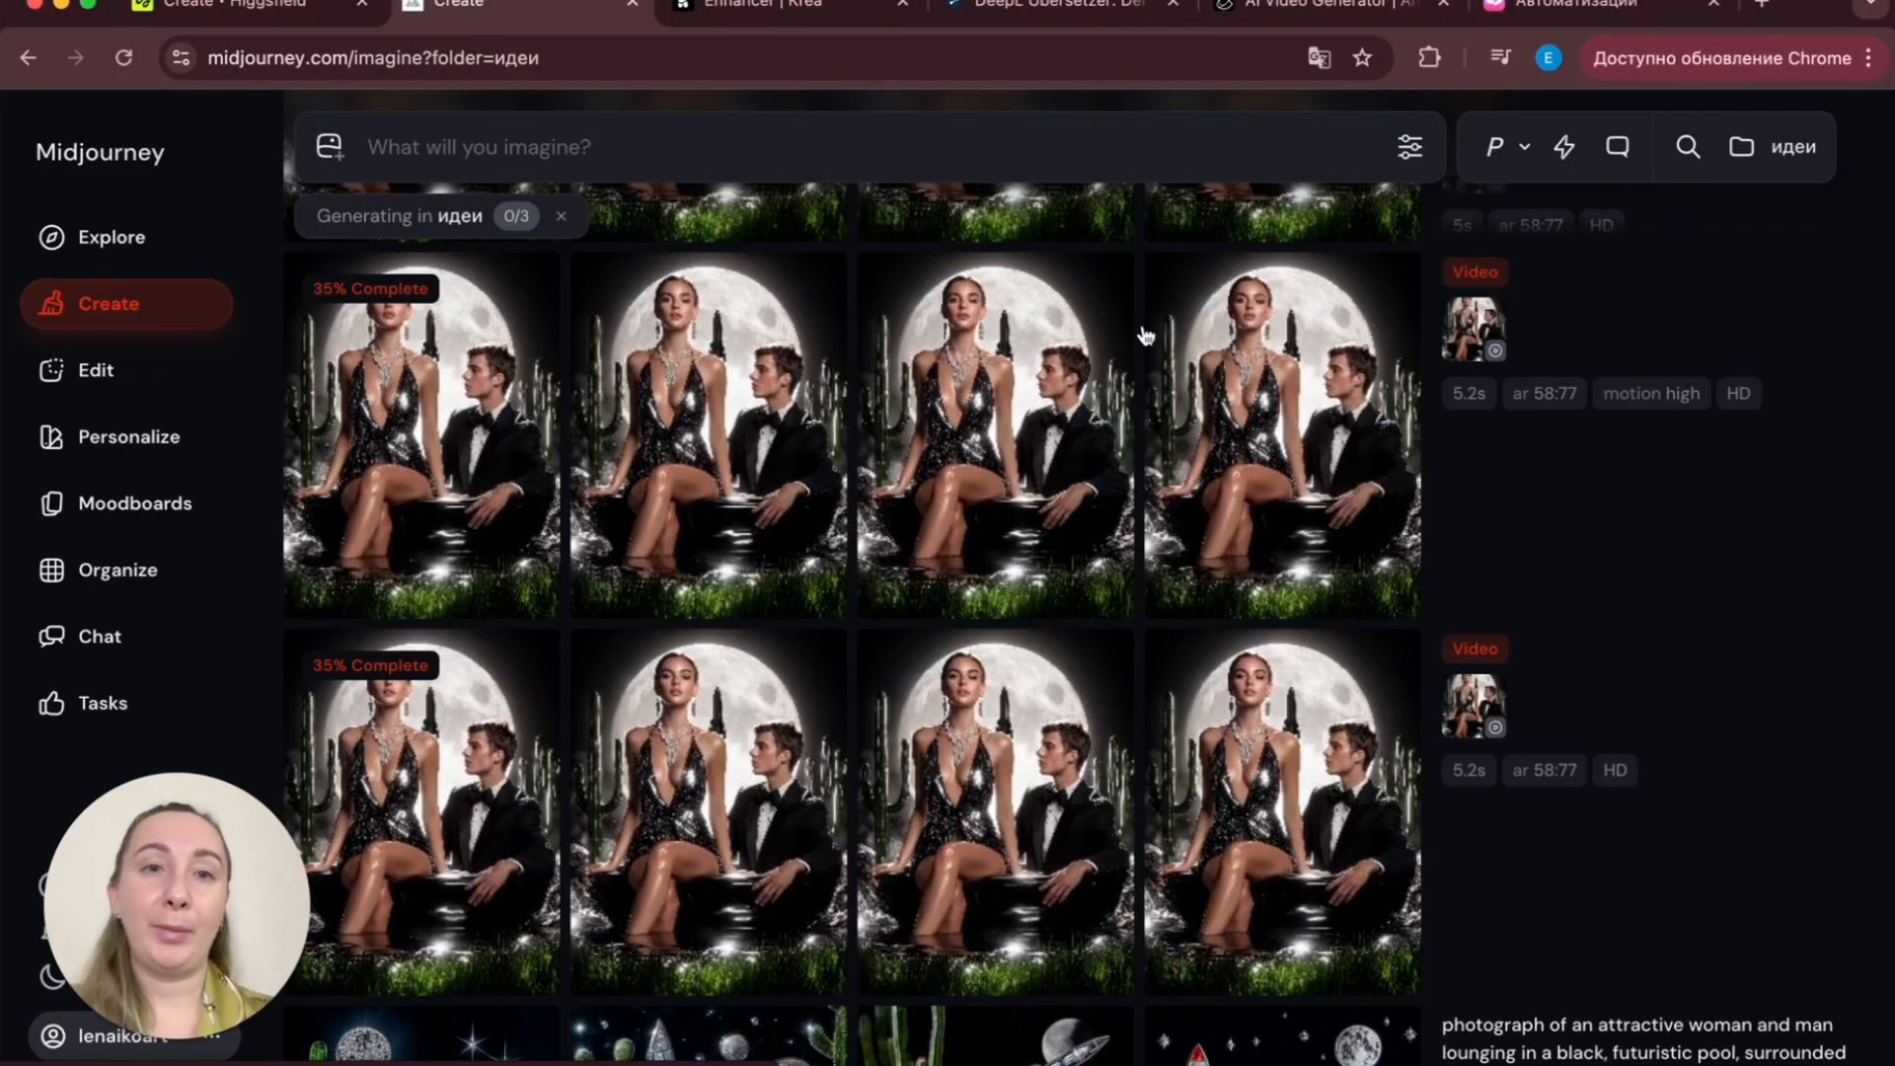
- Switch to the Higgsfield tab and open the Create Video page with the Higgsfield DOP model
{"action": "left_click", "coordinate": [247, 7]}
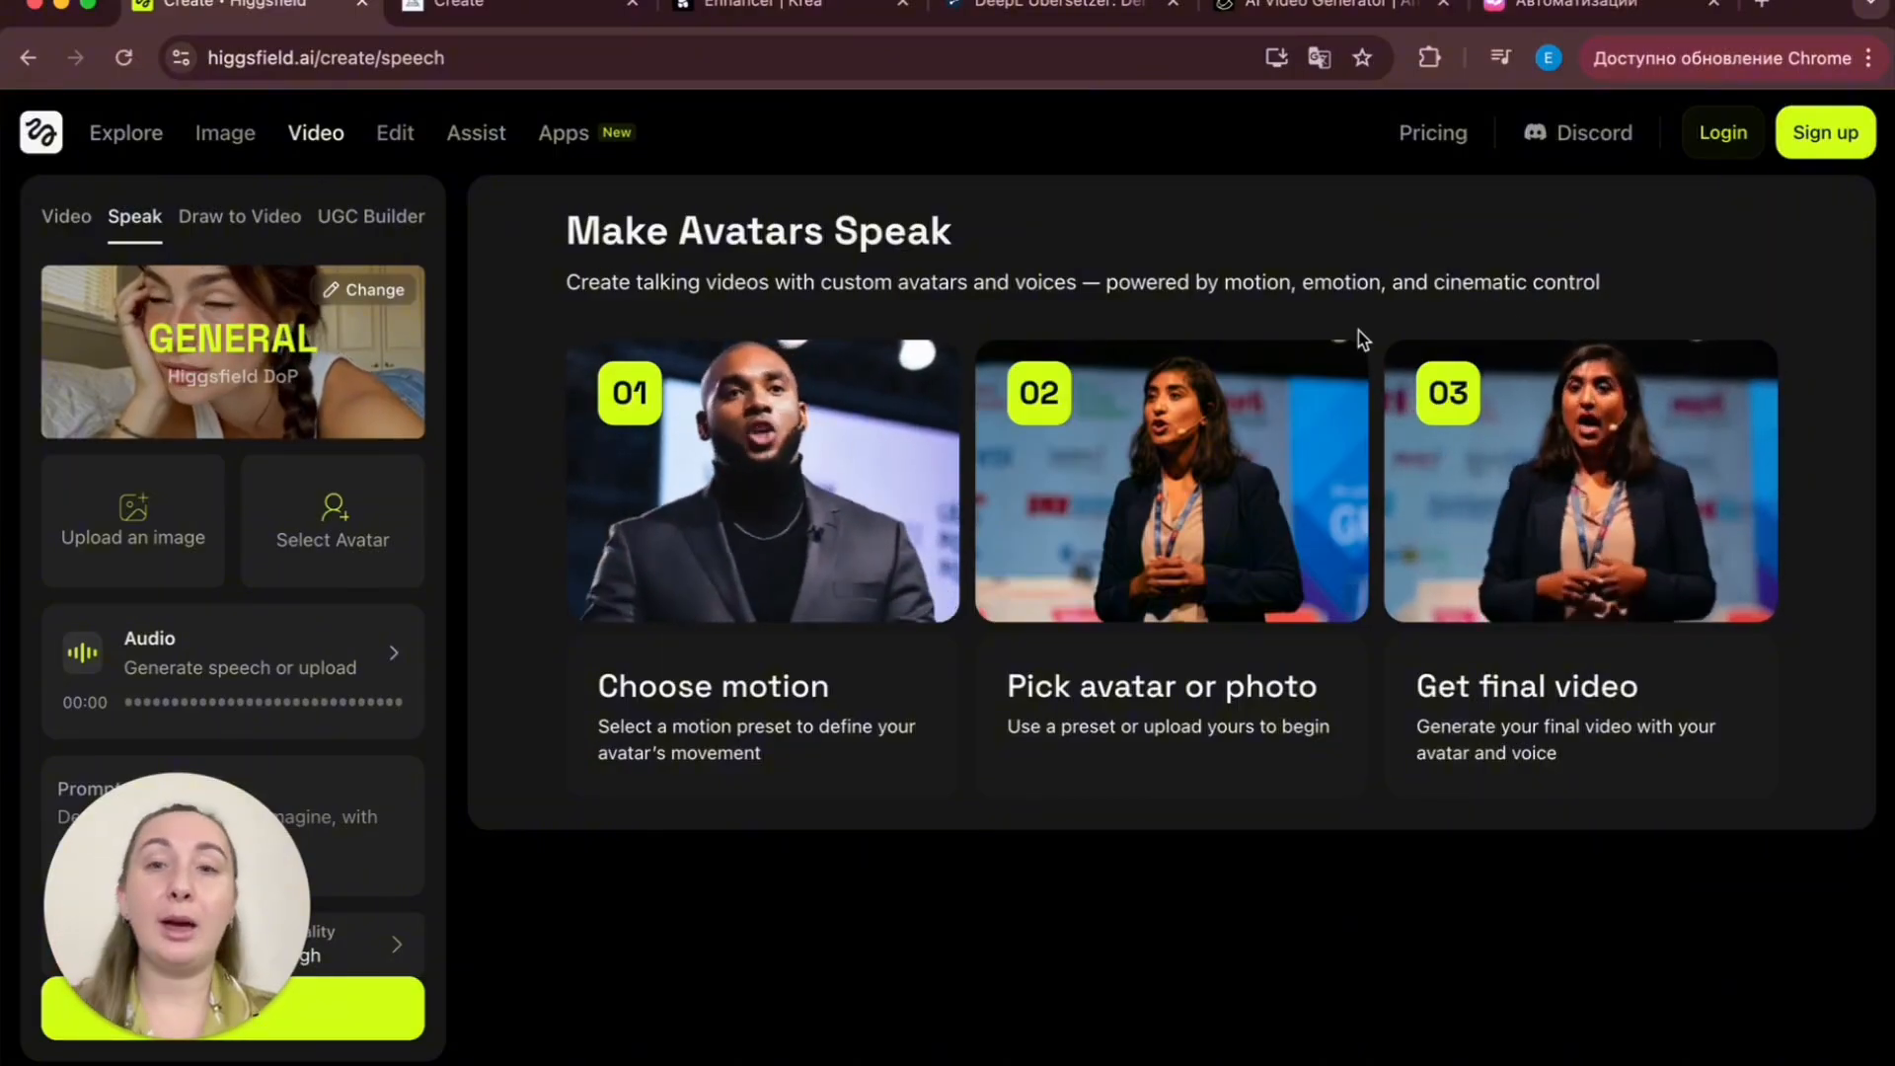
{"action": "left_click", "coordinate": [1305, 12]}
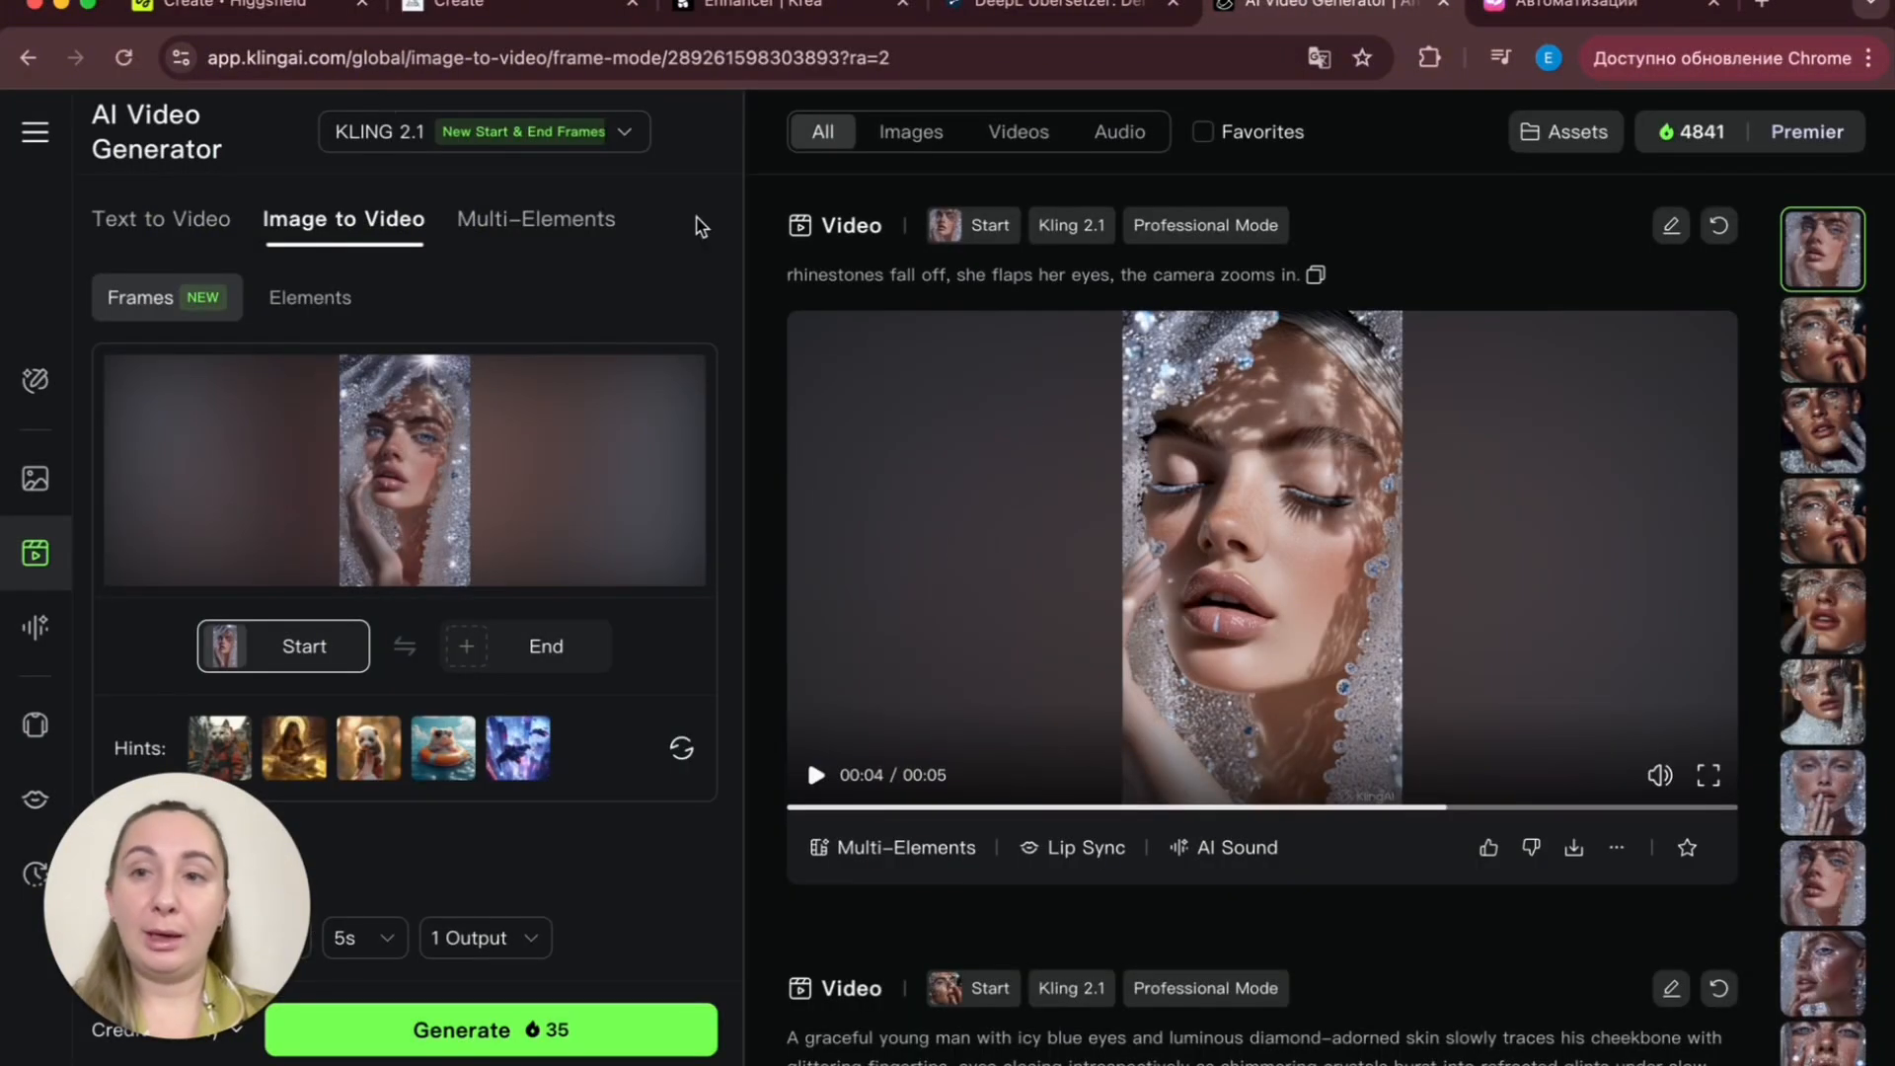
{"action": "left_click", "coordinate": [247, 8]}
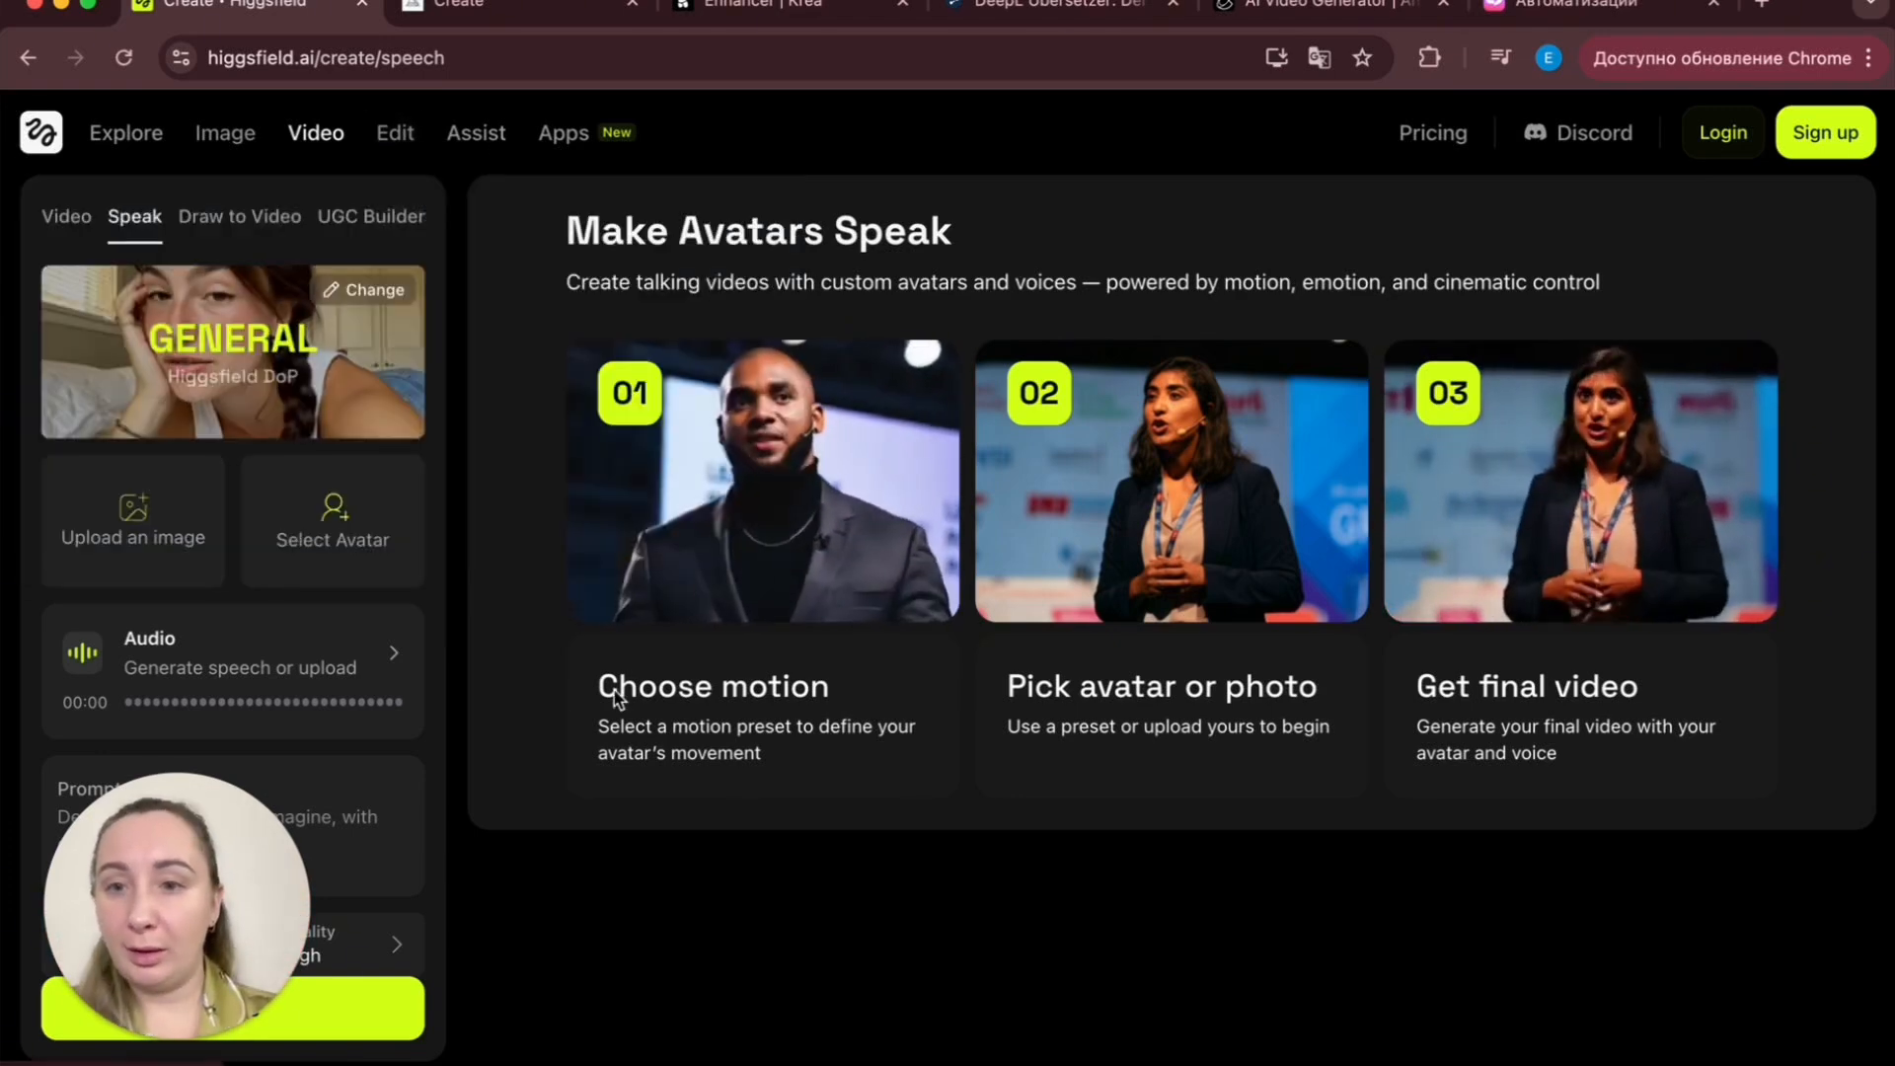
{"action": "left_click", "coordinate": [779, 507]}
{"action": "mouse_move", "coordinate": [294, 192]}
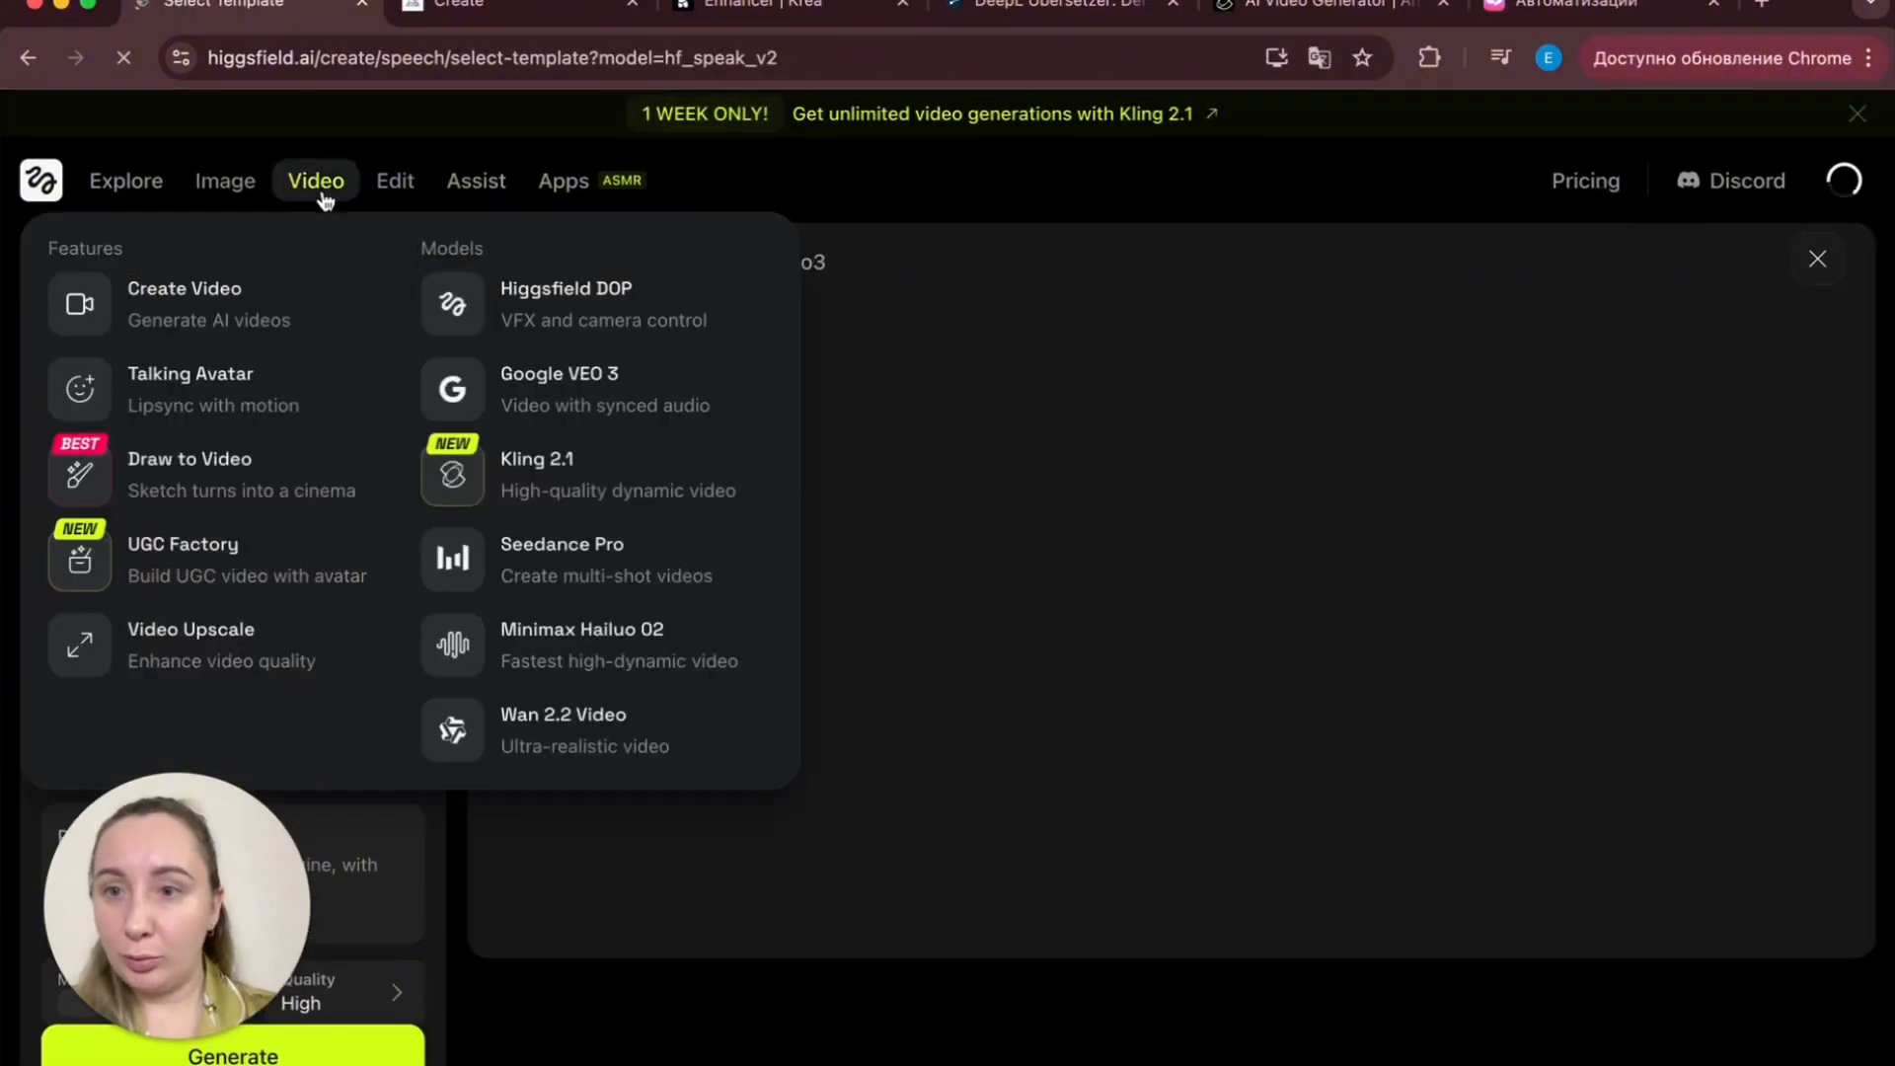
{"action": "left_click", "coordinate": [202, 297]}
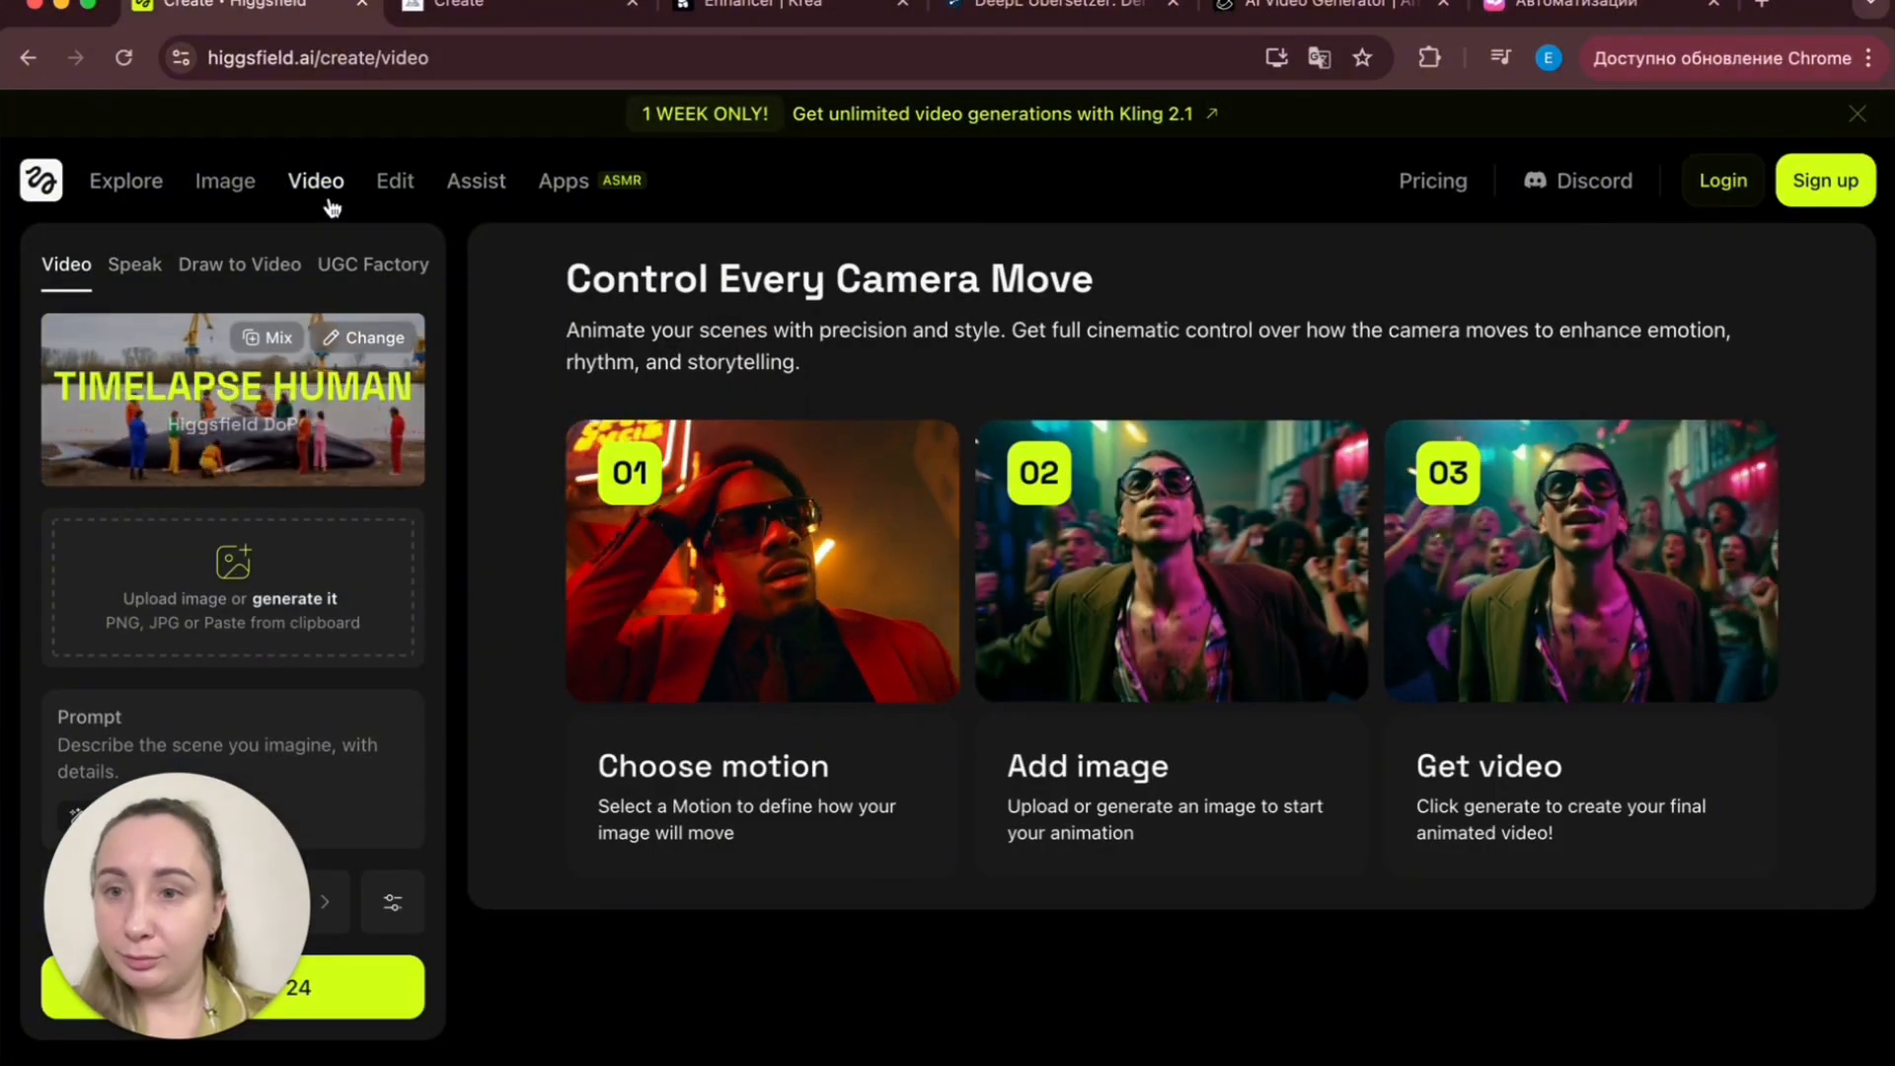
{"action": "mouse_move", "coordinate": [331, 203]}
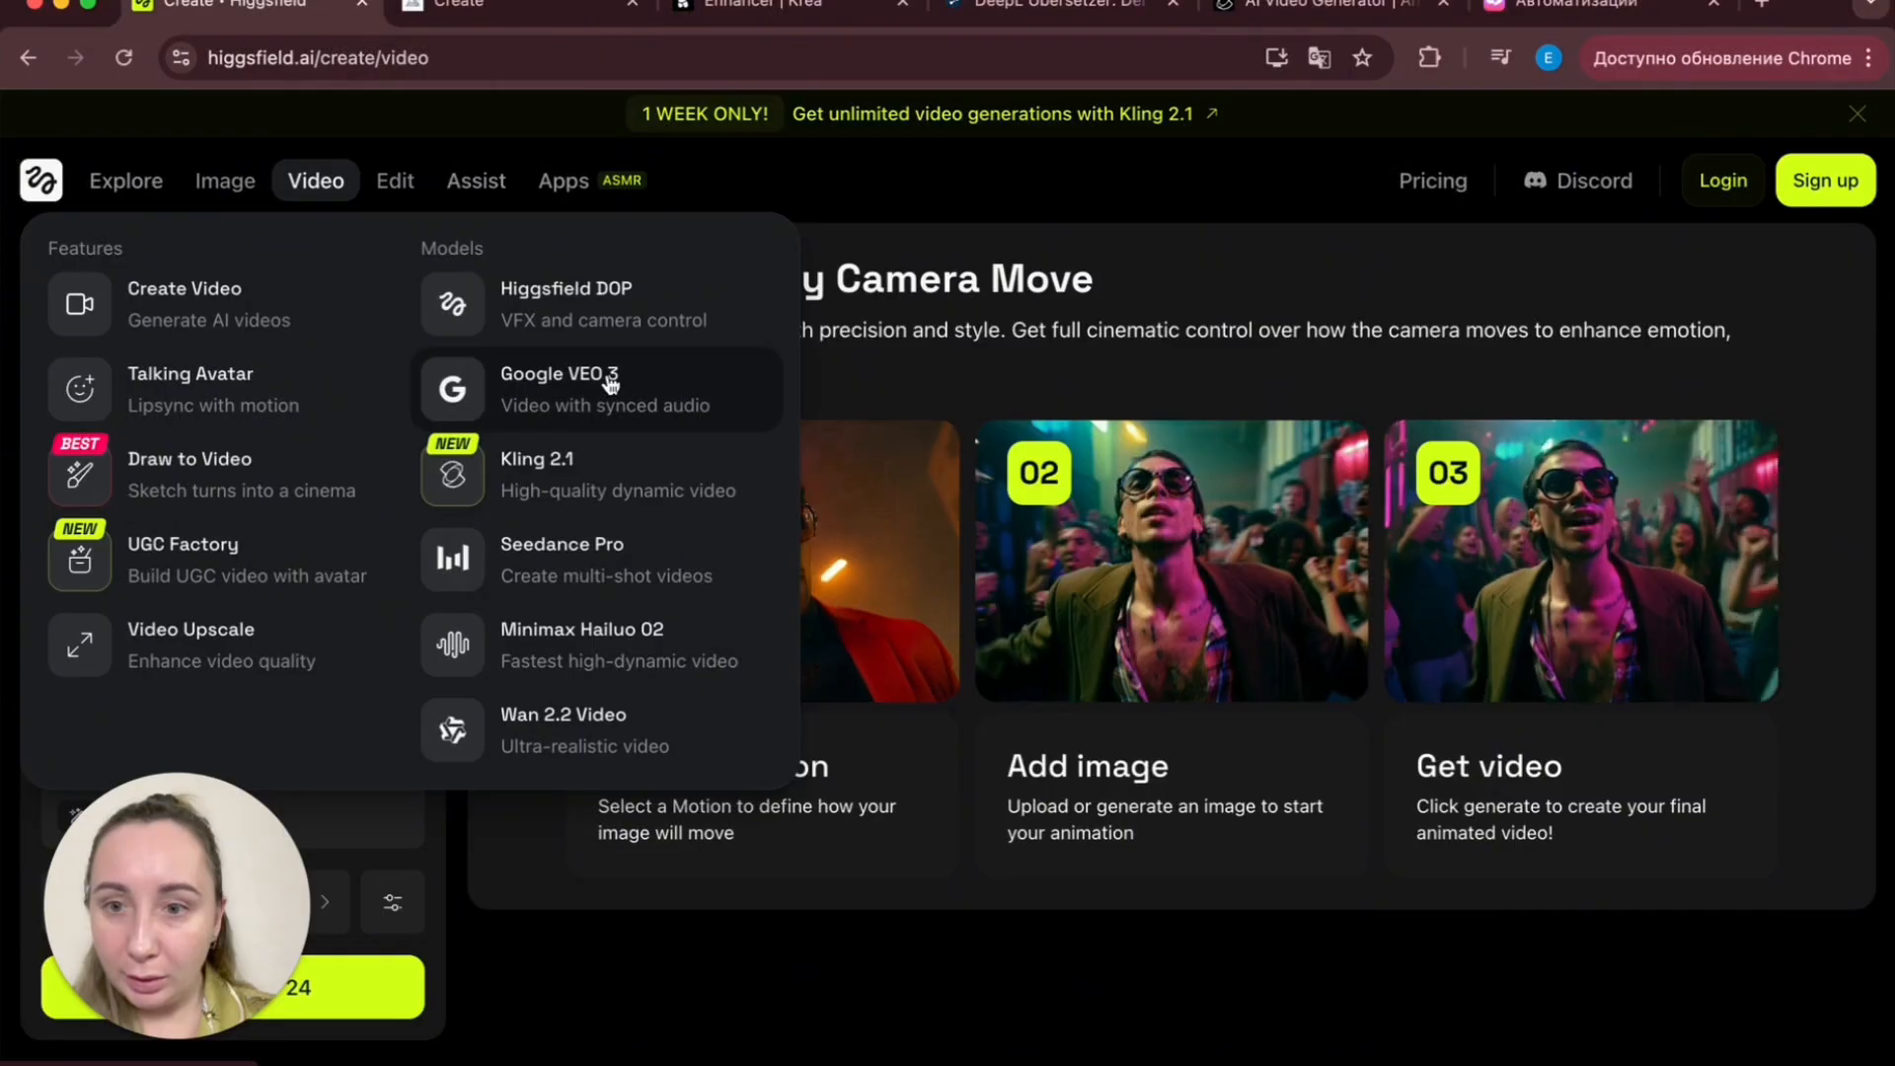
{"action": "left_click", "coordinate": [568, 304]}
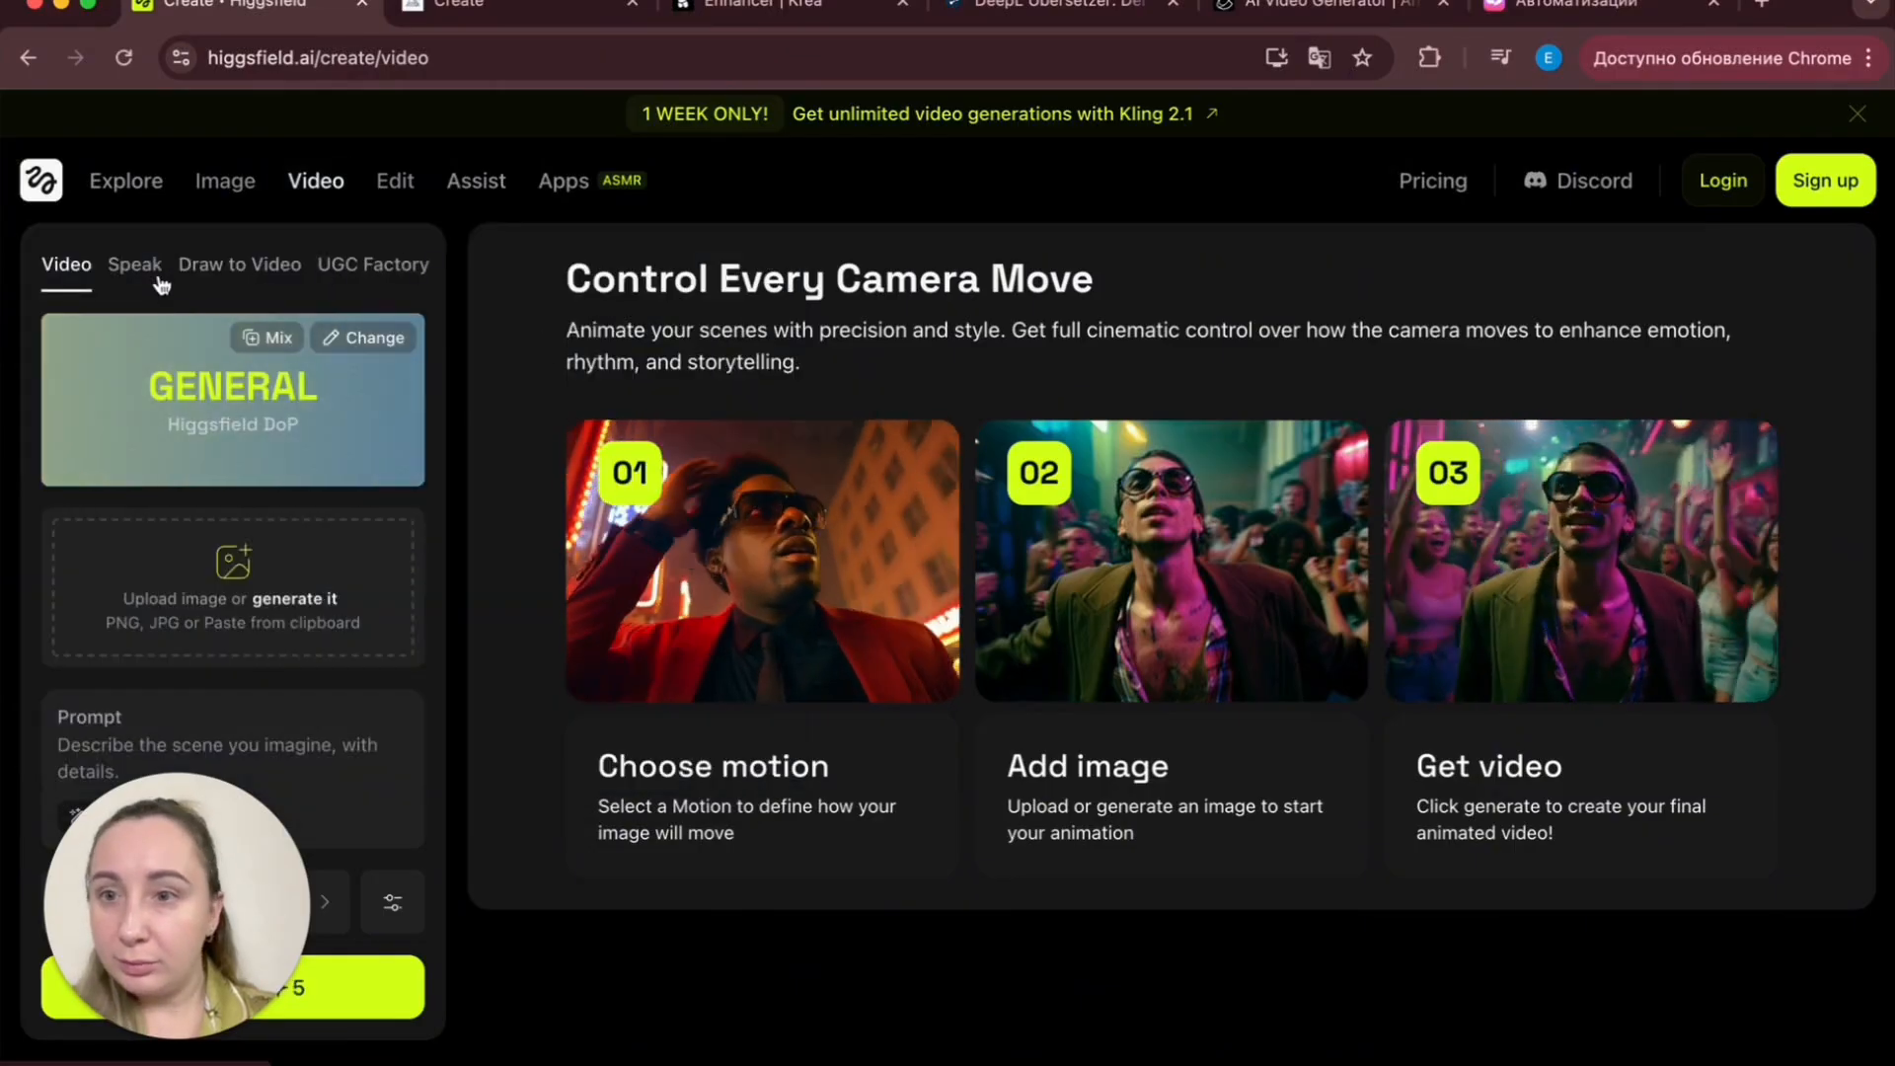
- Open the motion presets and browse the Epic Camera Control effects
{"action": "left_click", "coordinate": [842, 541]}
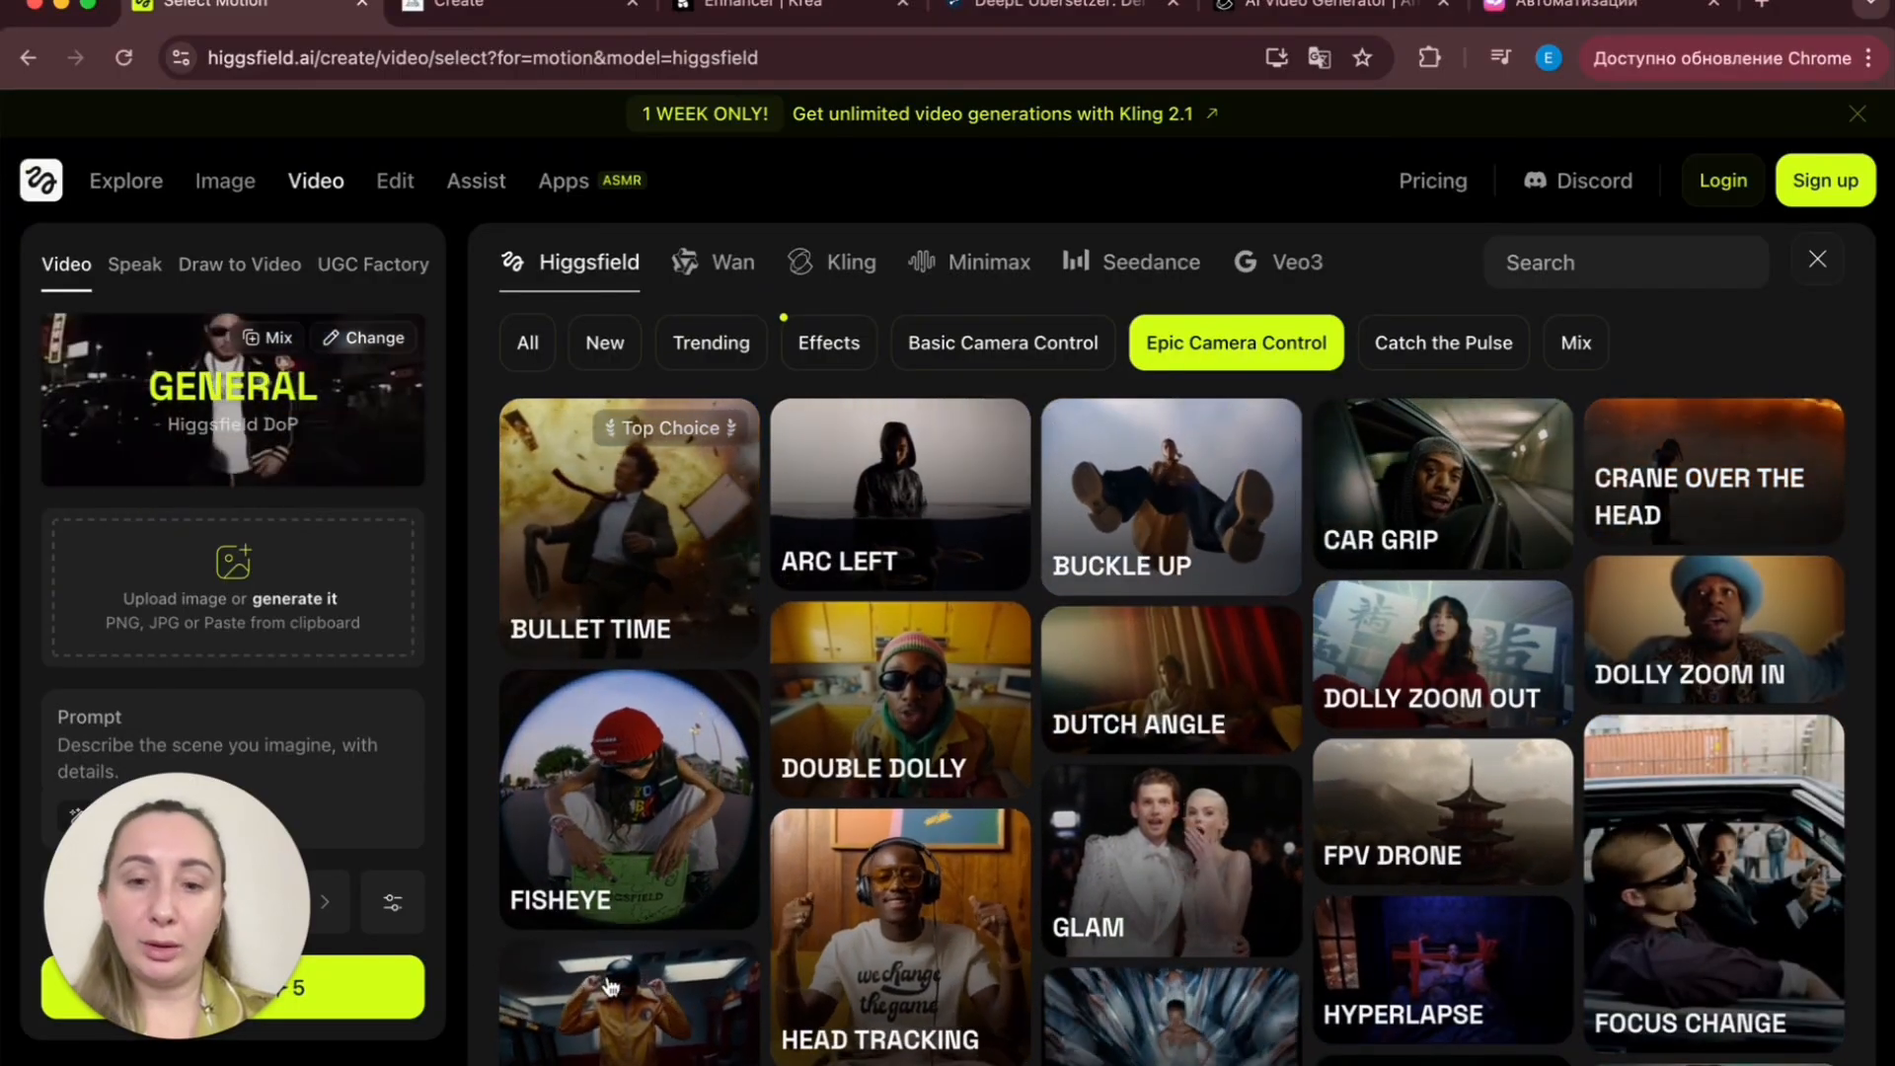
{"action": "scroll", "coordinate": [1145, 849], "scroll_direction": "down", "scroll_amount": 3}
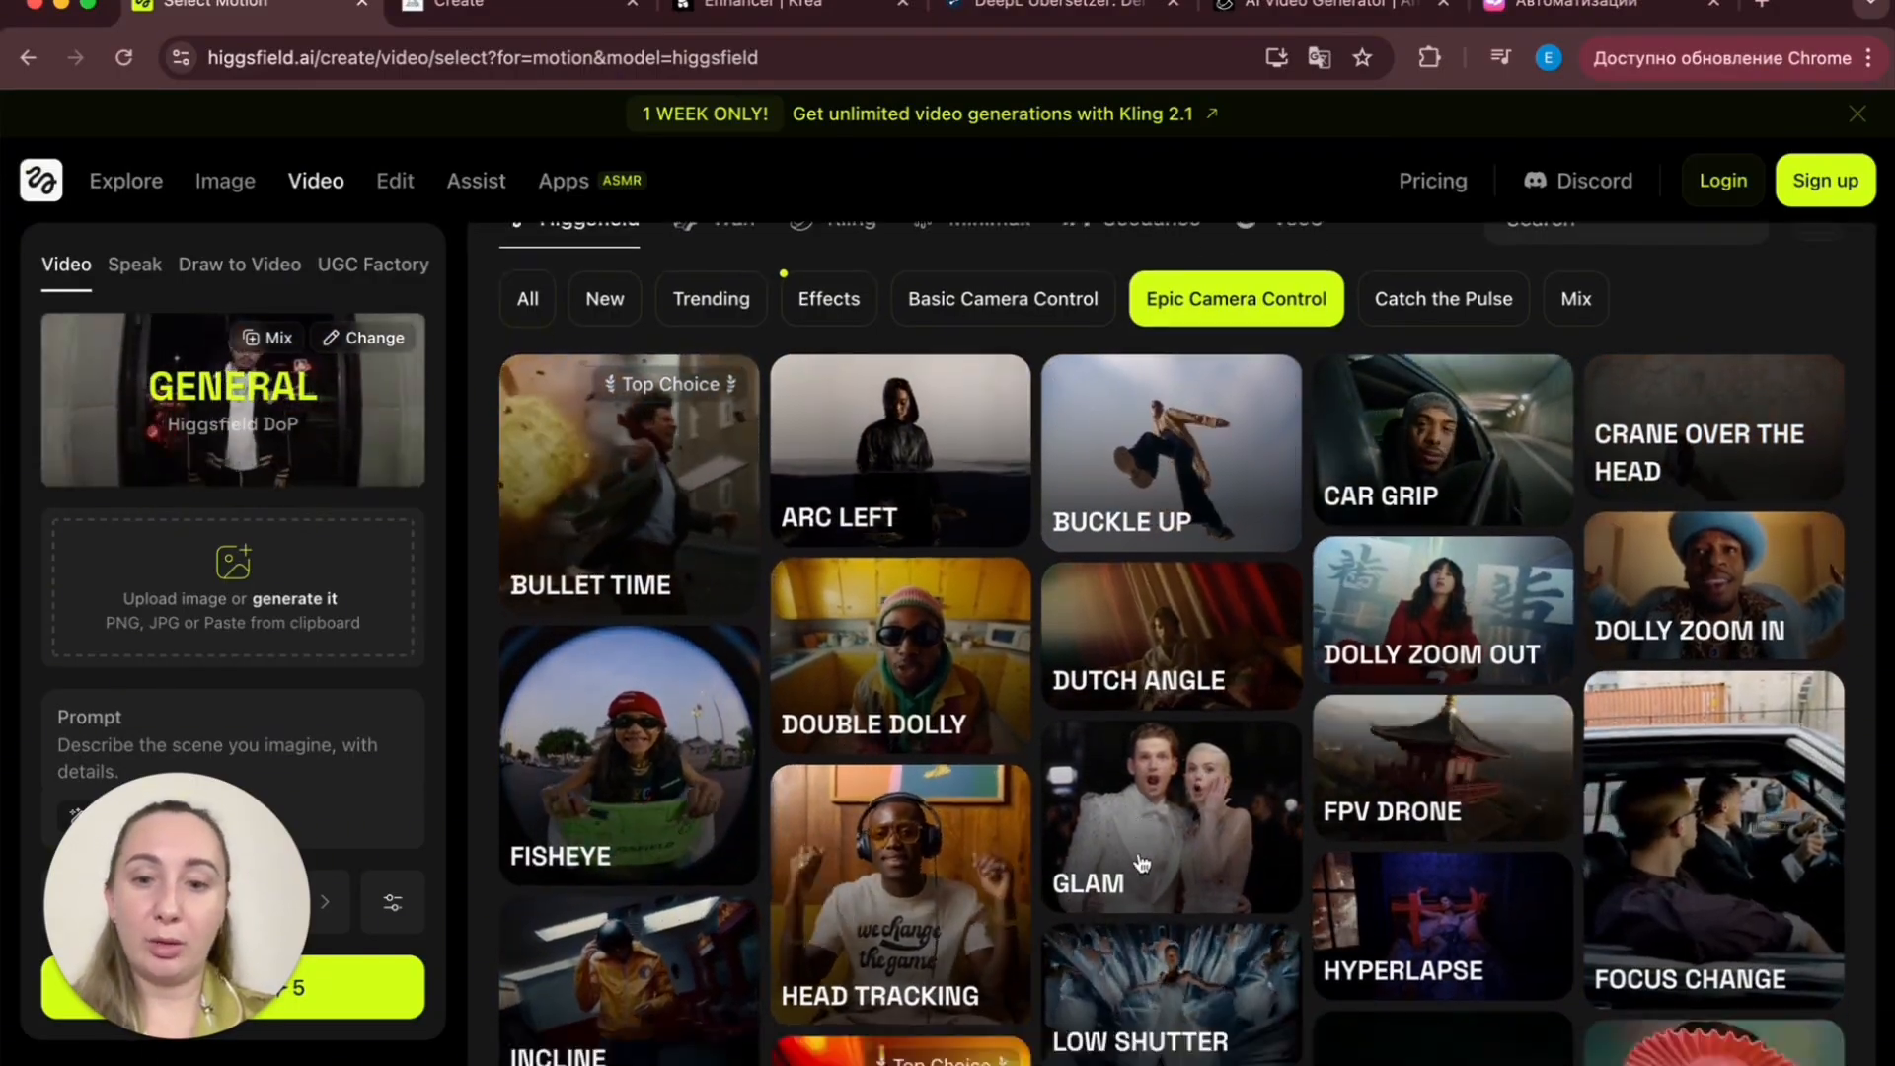
{"action": "scroll", "coordinate": [1142, 864], "scroll_direction": "down", "scroll_amount": 3}
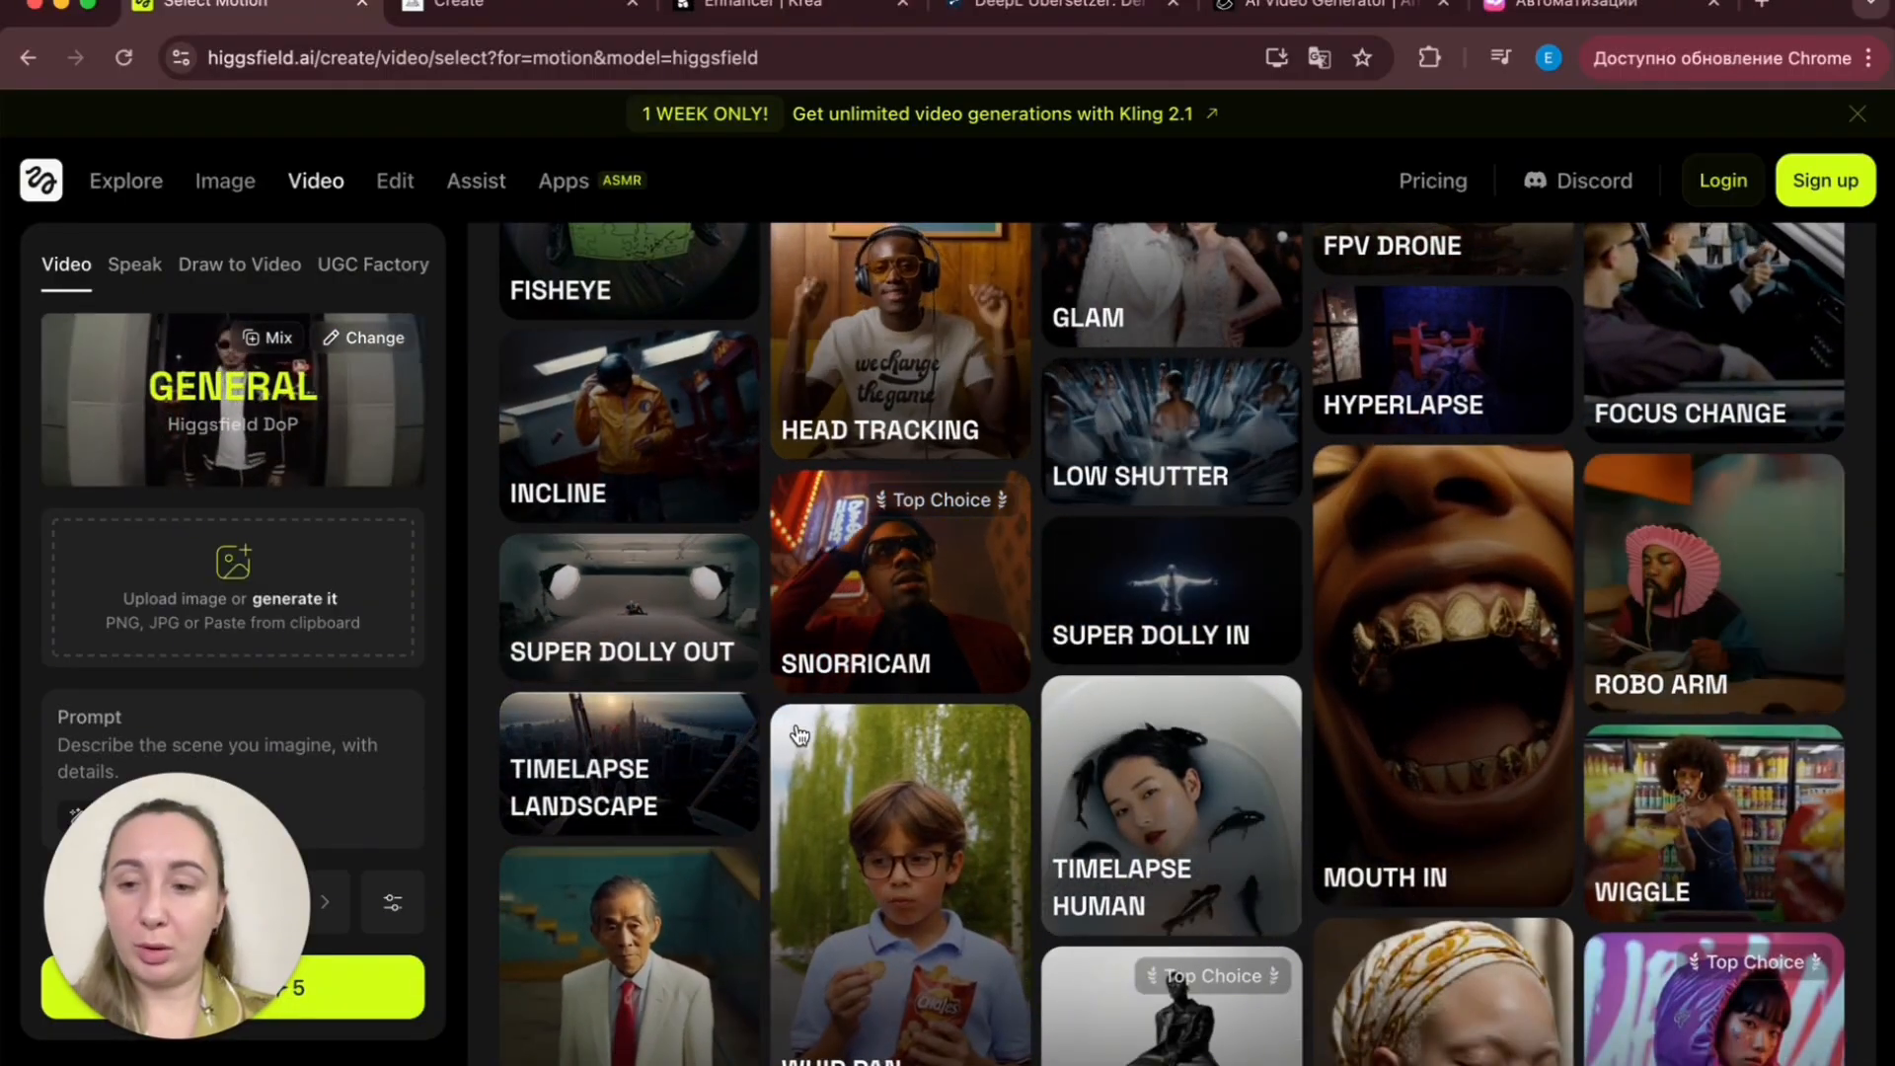
{"action": "scroll", "coordinate": [888, 789], "scroll_direction": "up", "scroll_amount": 5}
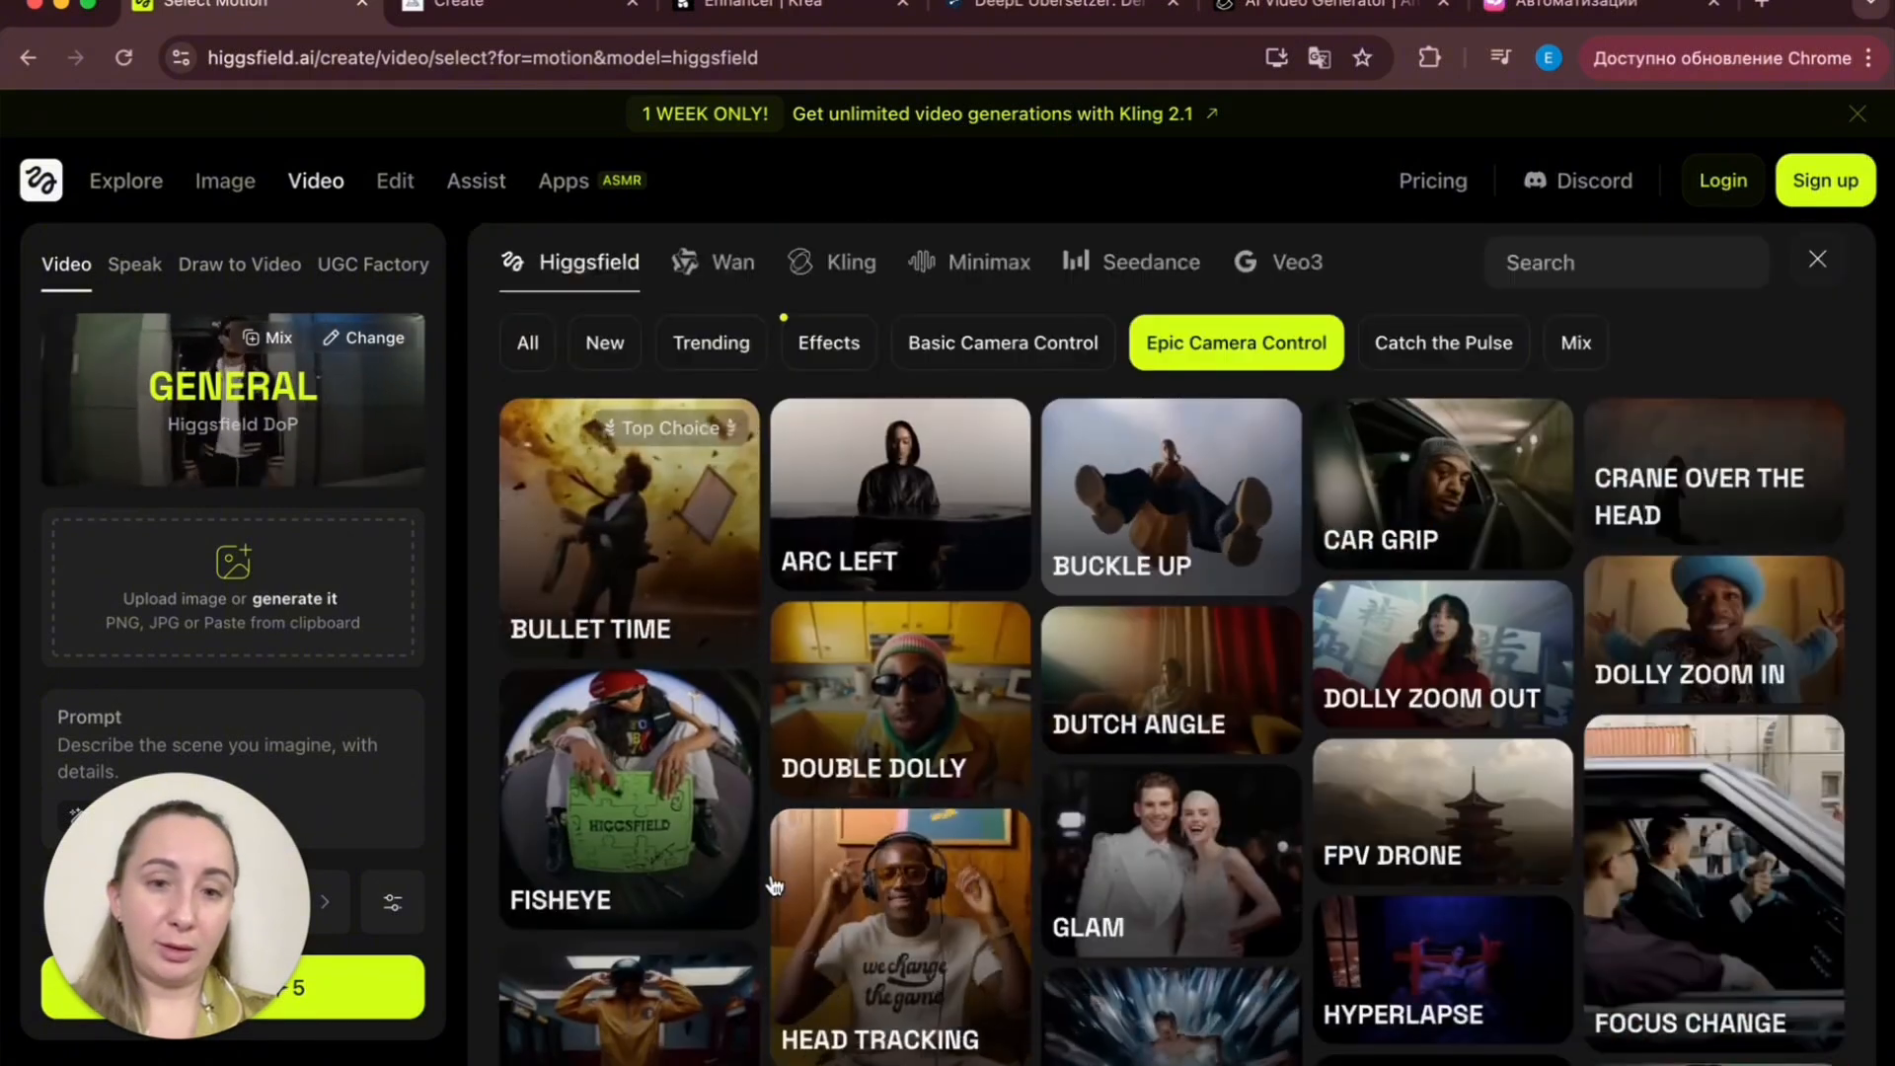
- Scroll through the remaining Epic Camera Control motion presets to compare the available camera effects
{"action": "scroll", "coordinate": [775, 885], "scroll_direction": "down", "scroll_amount": 2}
{"action": "scroll", "coordinate": [775, 885], "scroll_direction": "down", "scroll_amount": 5}
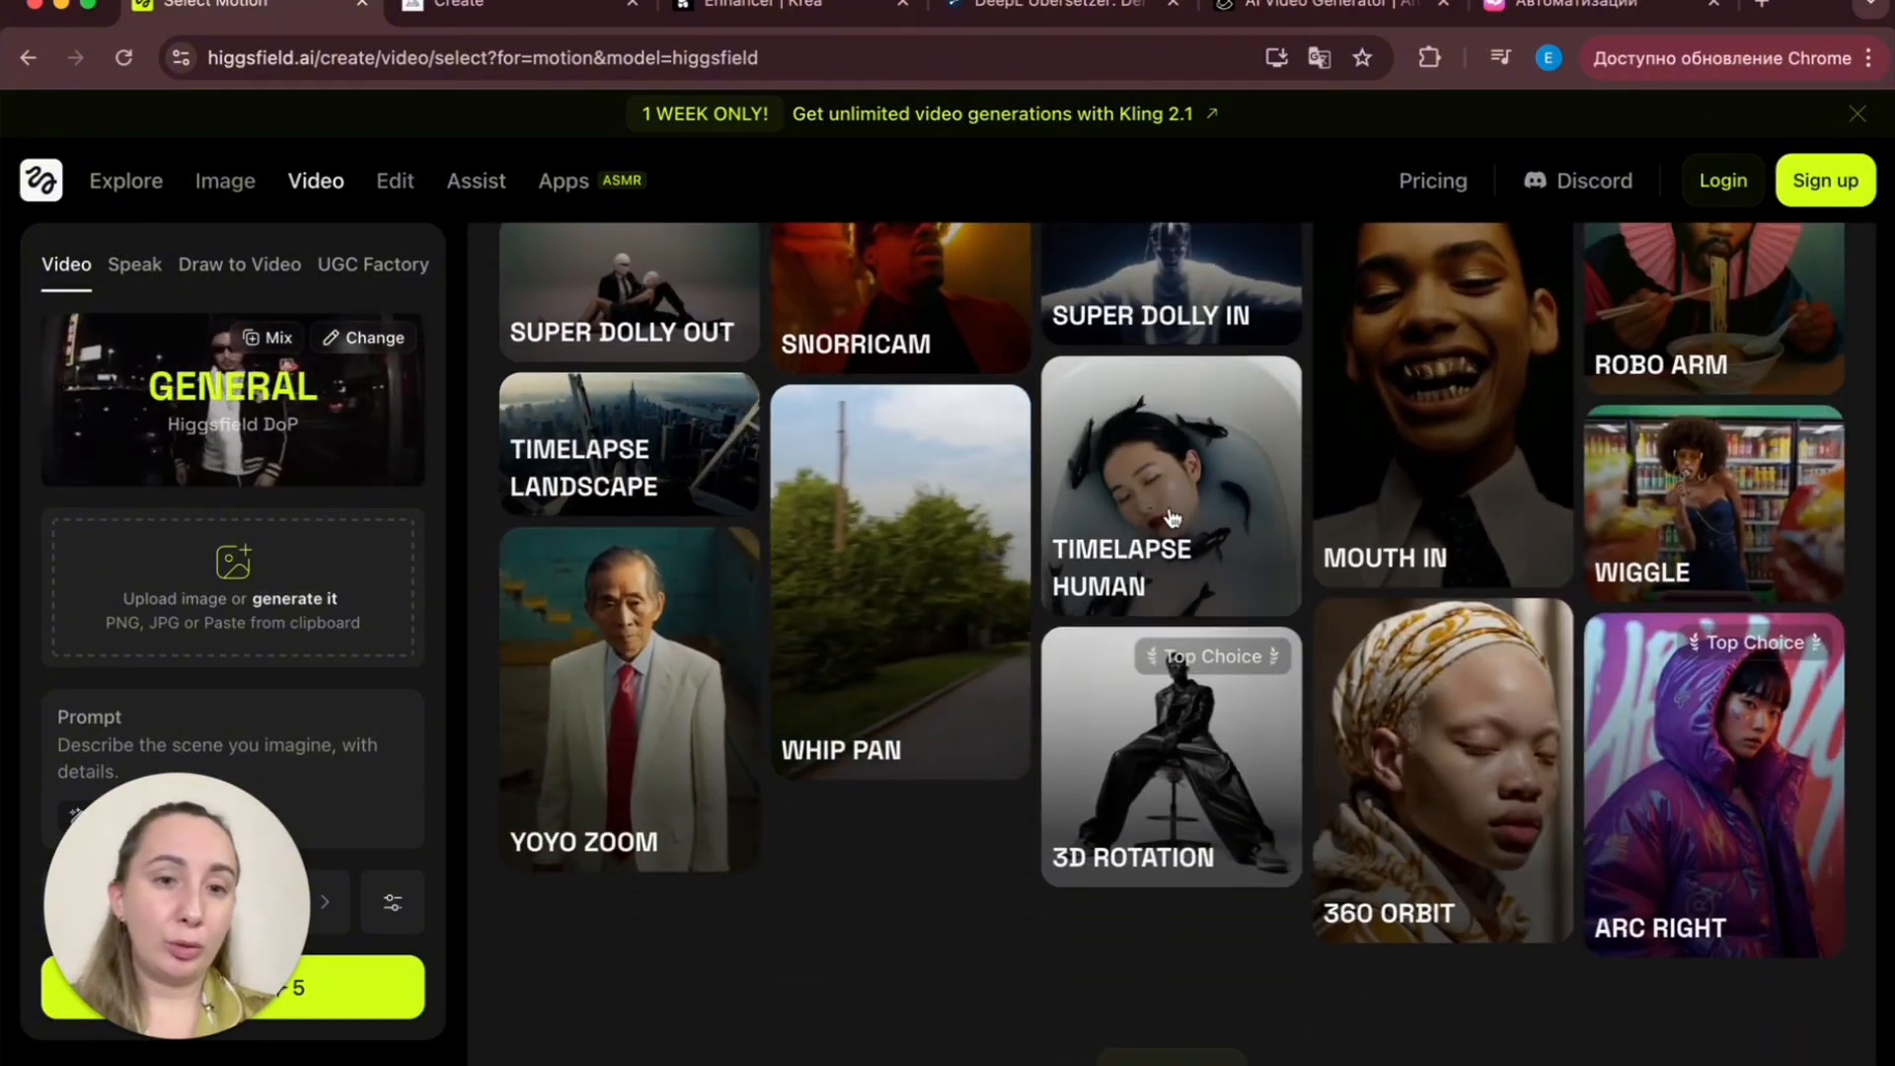
{"action": "scroll", "coordinate": [1185, 565], "scroll_direction": "up", "scroll_amount": 2}
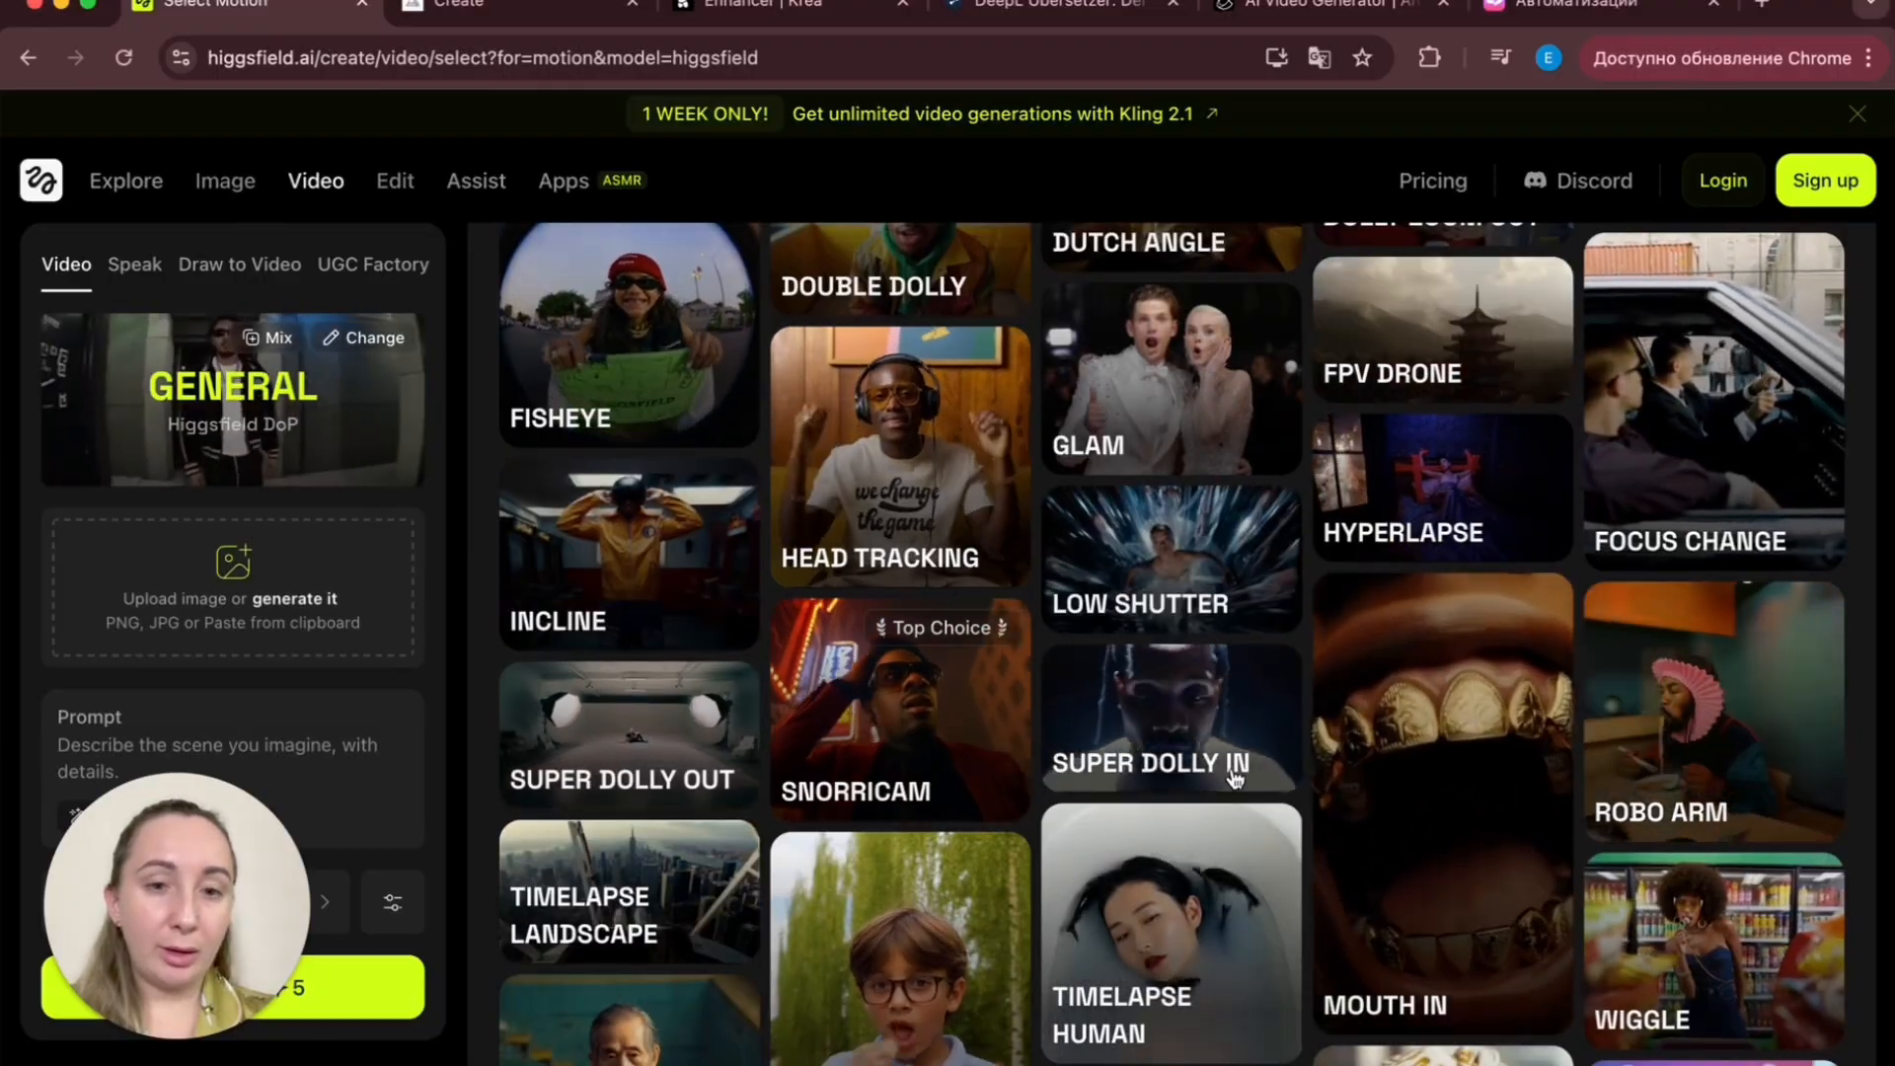
{"action": "scroll", "coordinate": [1364, 679], "scroll_direction": "up", "scroll_amount": 3}
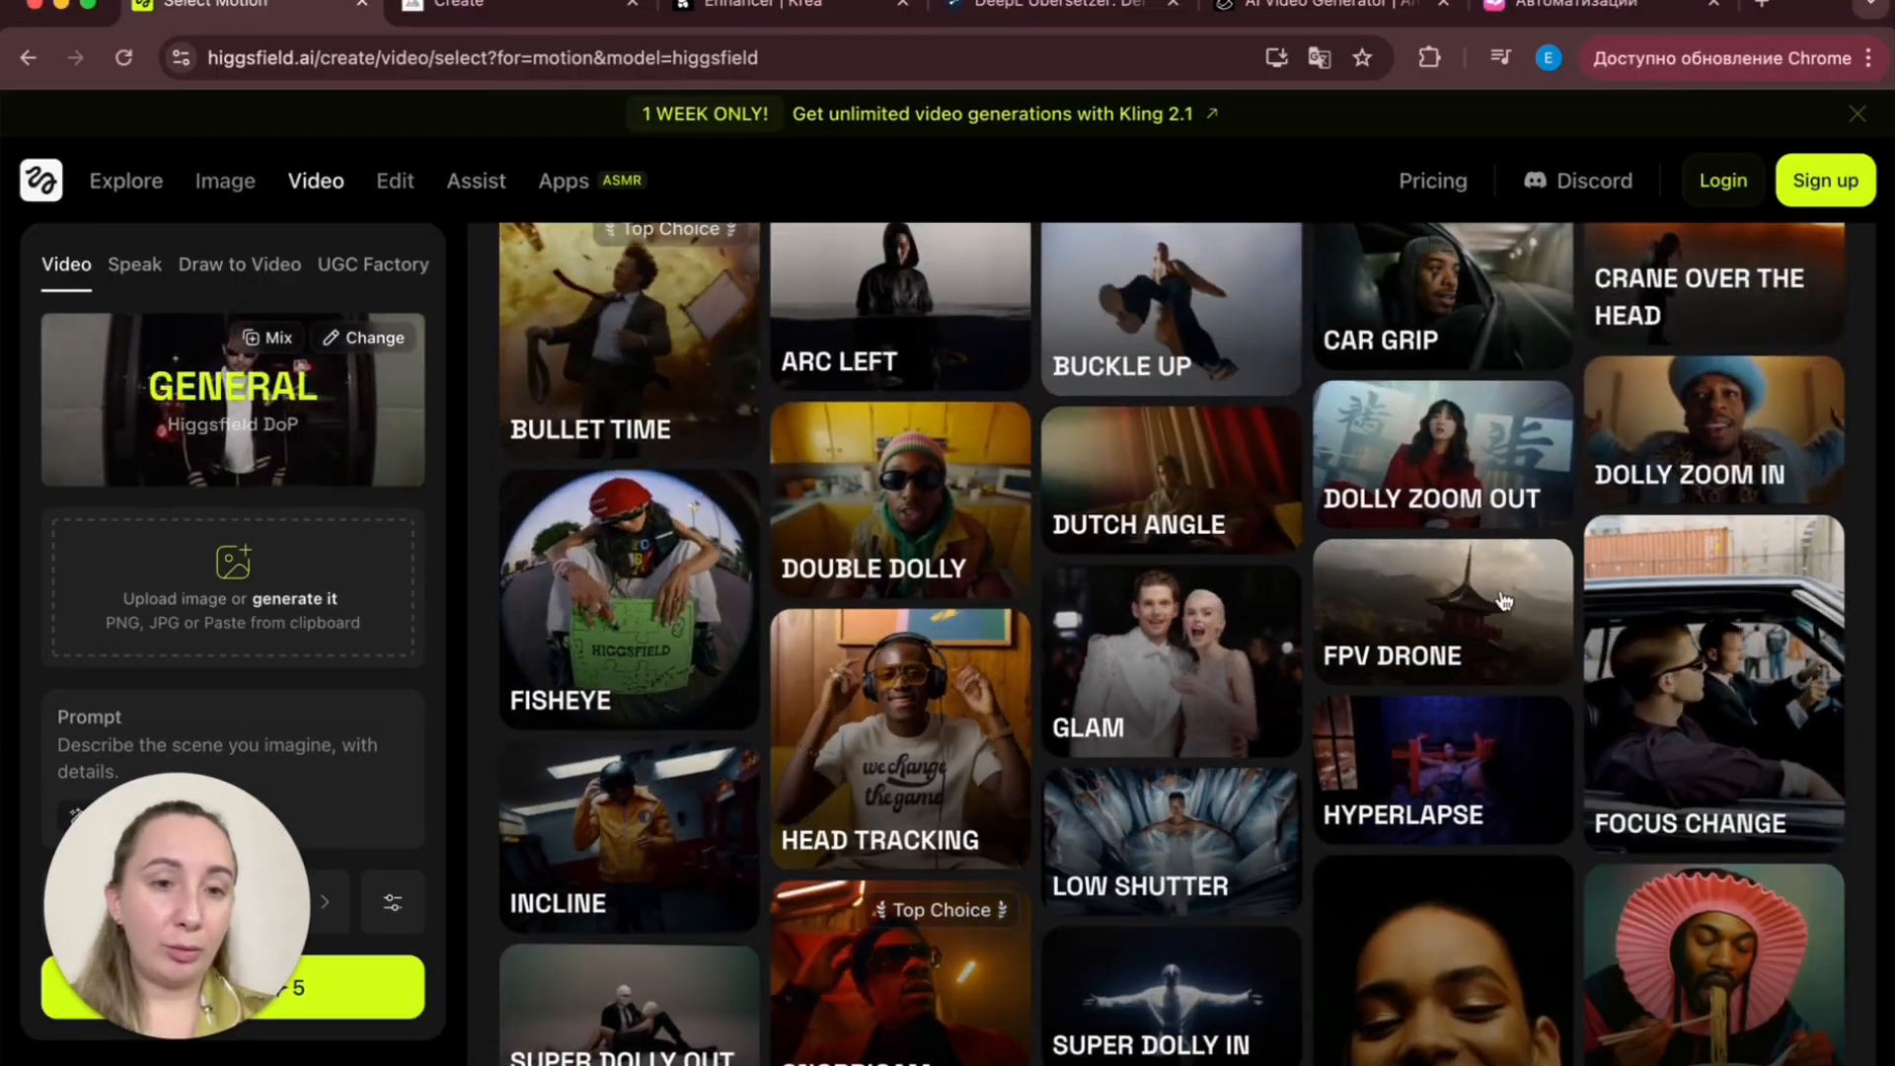
{"action": "scroll", "coordinate": [1468, 644], "scroll_direction": "up", "scroll_amount": 2}
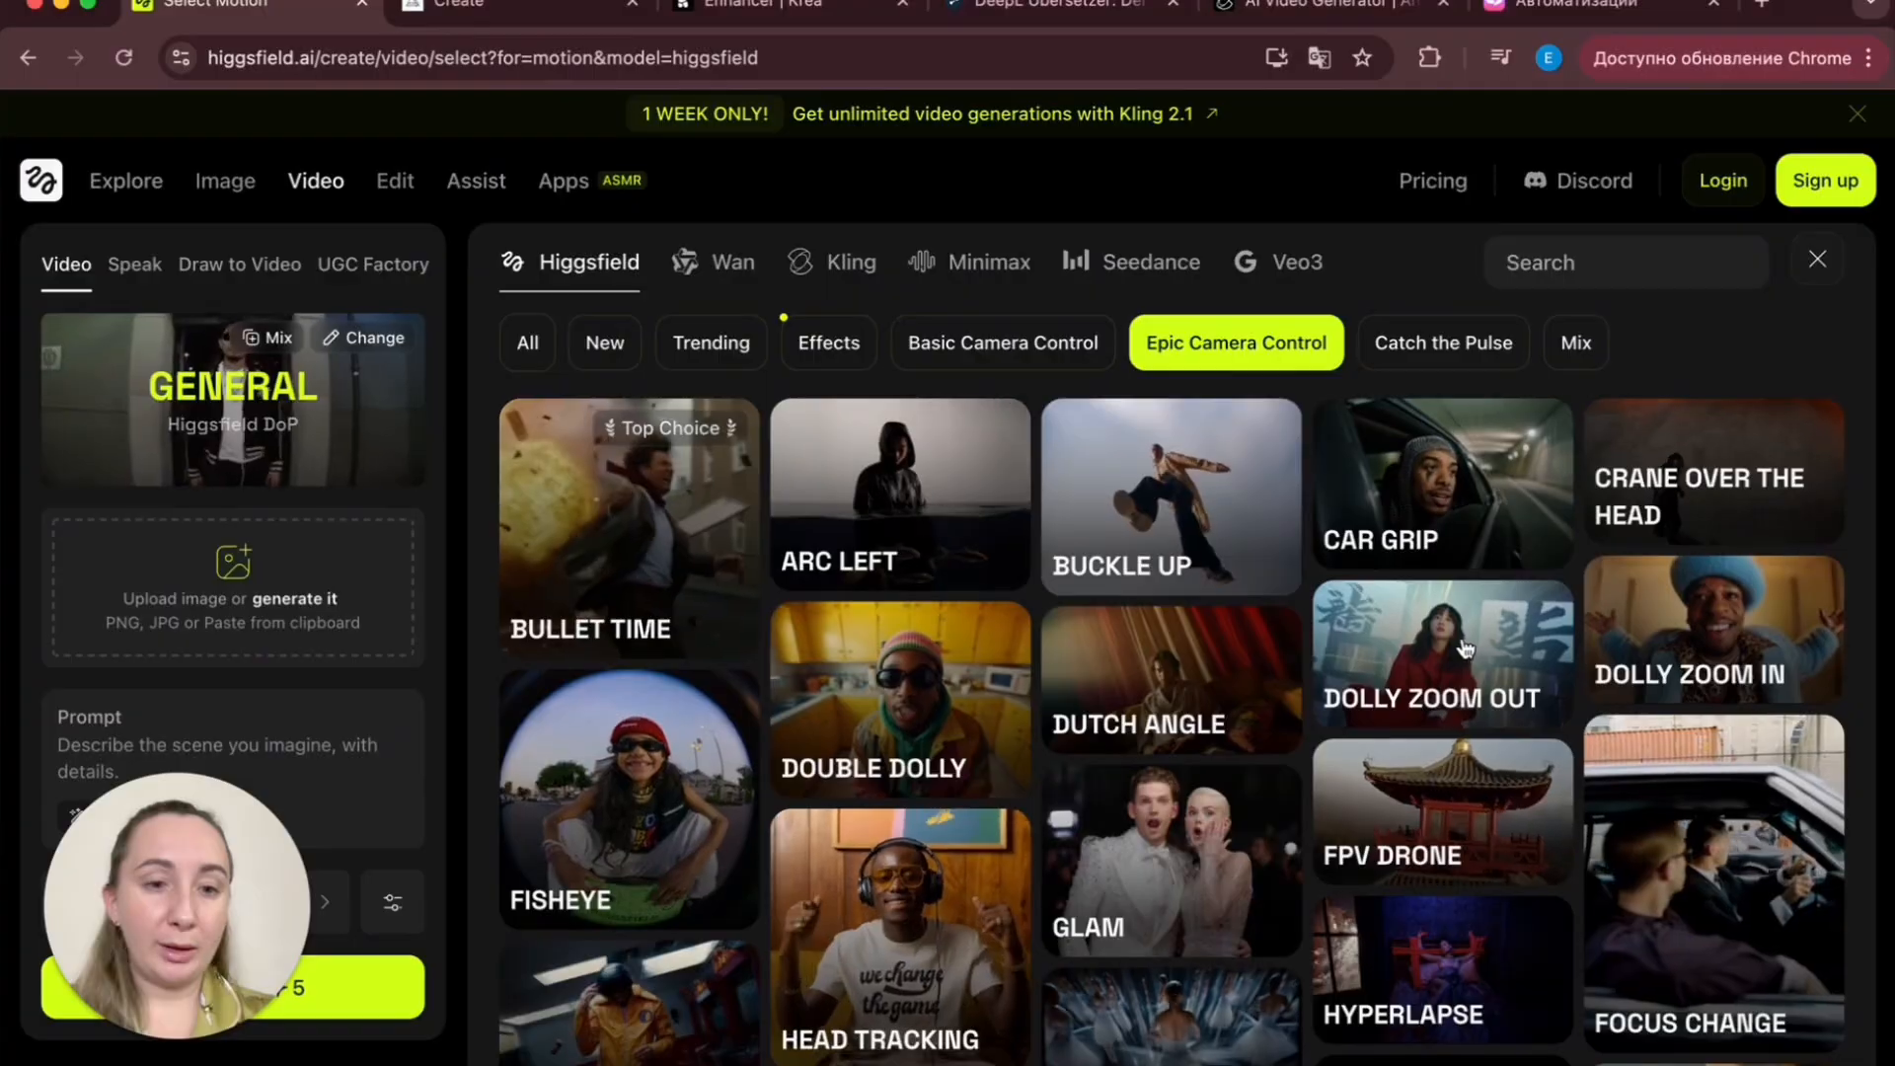
{"action": "scroll", "coordinate": [1471, 646], "scroll_direction": "down", "scroll_amount": 5}
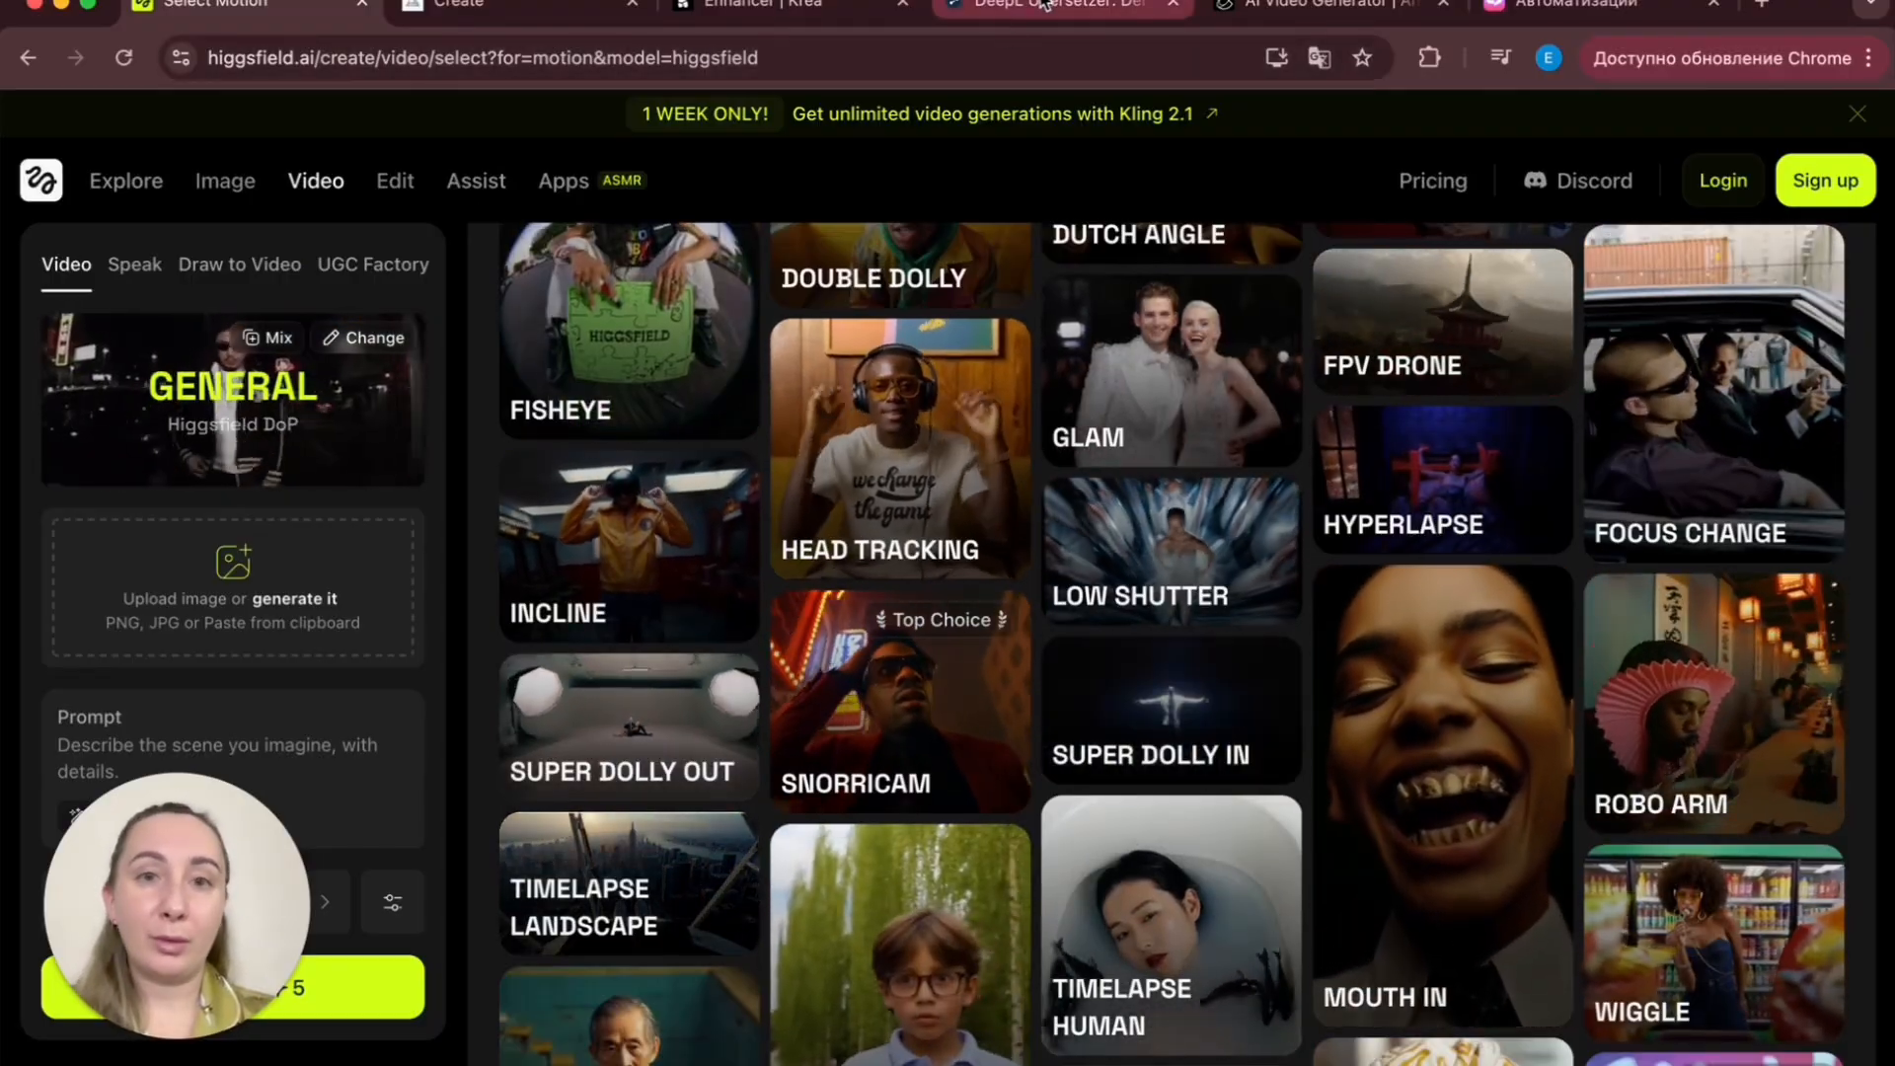
- Switch back to the Midjourney tab and review the finished loop and video jobs in the идеи folder
{"action": "left_click", "coordinate": [547, 14]}
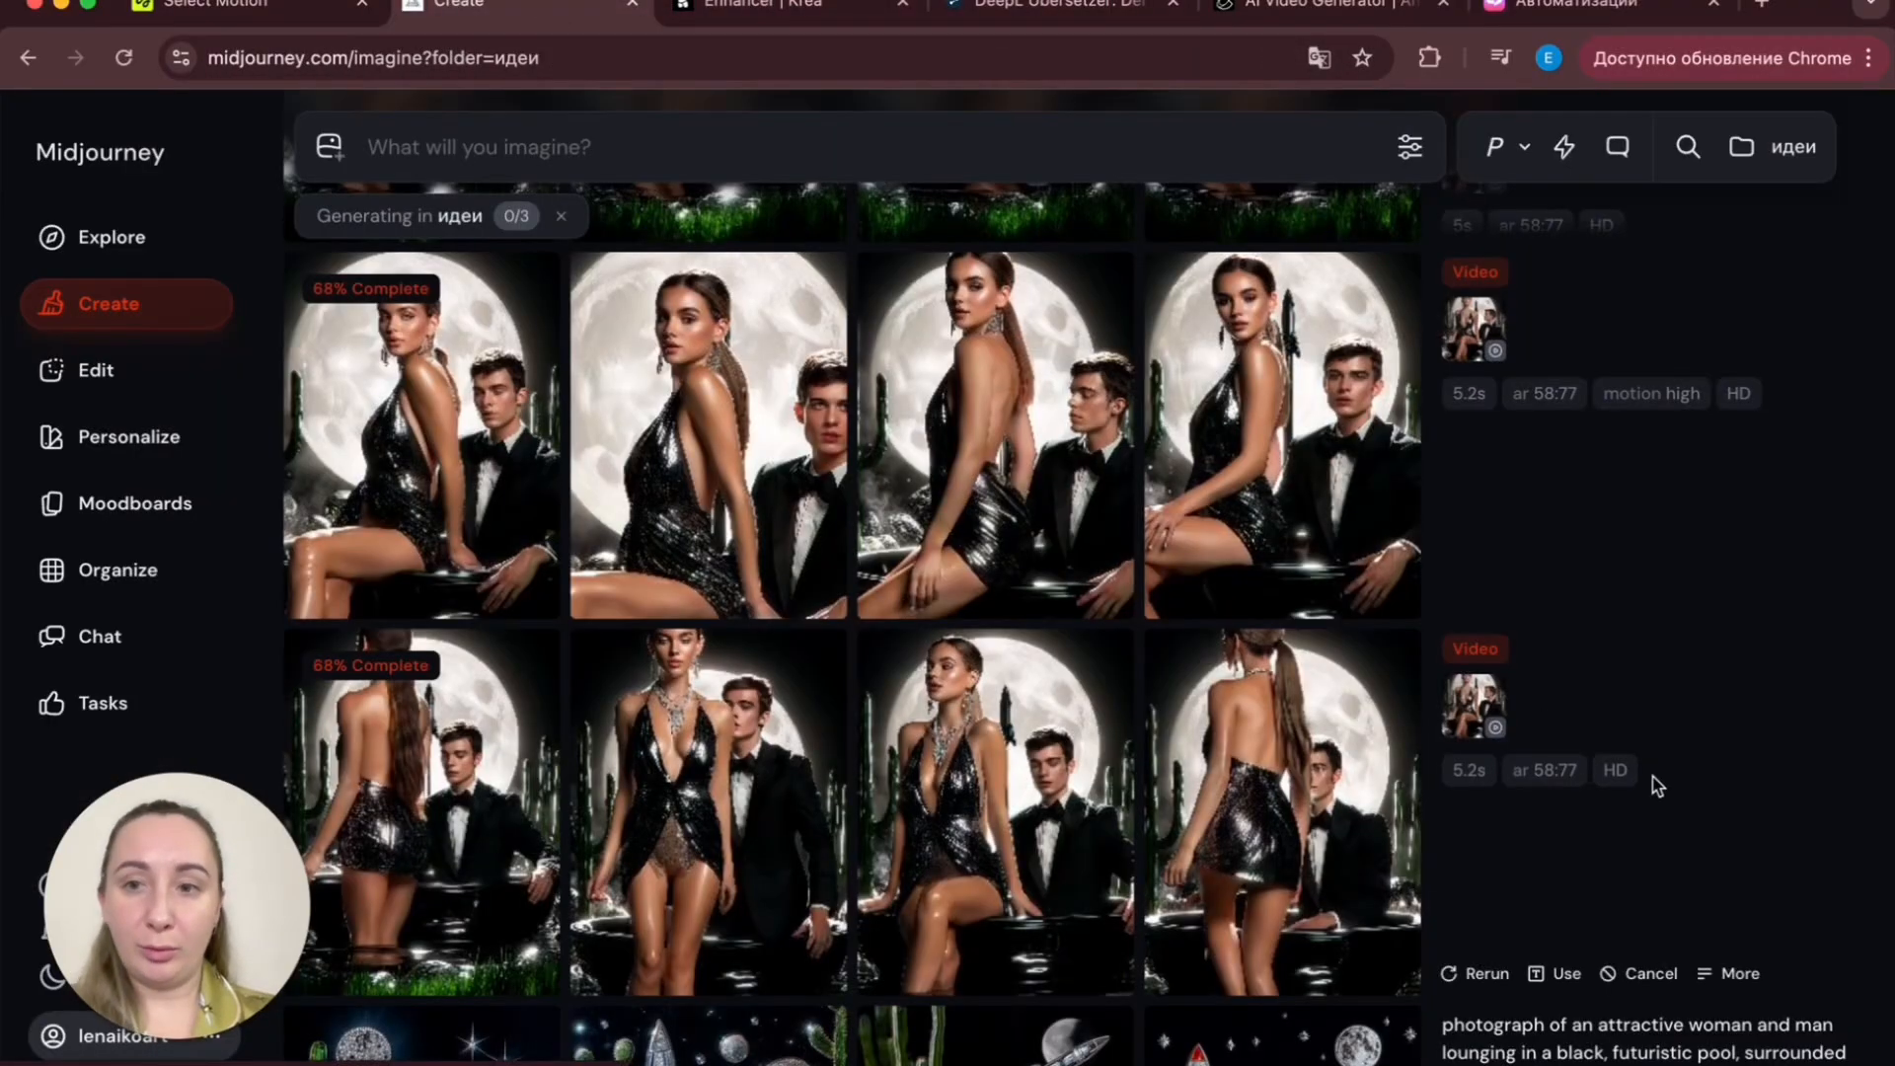
{"action": "scroll", "coordinate": [1657, 787], "scroll_direction": "down", "scroll_amount": 5}
{"action": "scroll", "coordinate": [1657, 786], "scroll_direction": "up", "scroll_amount": 10}
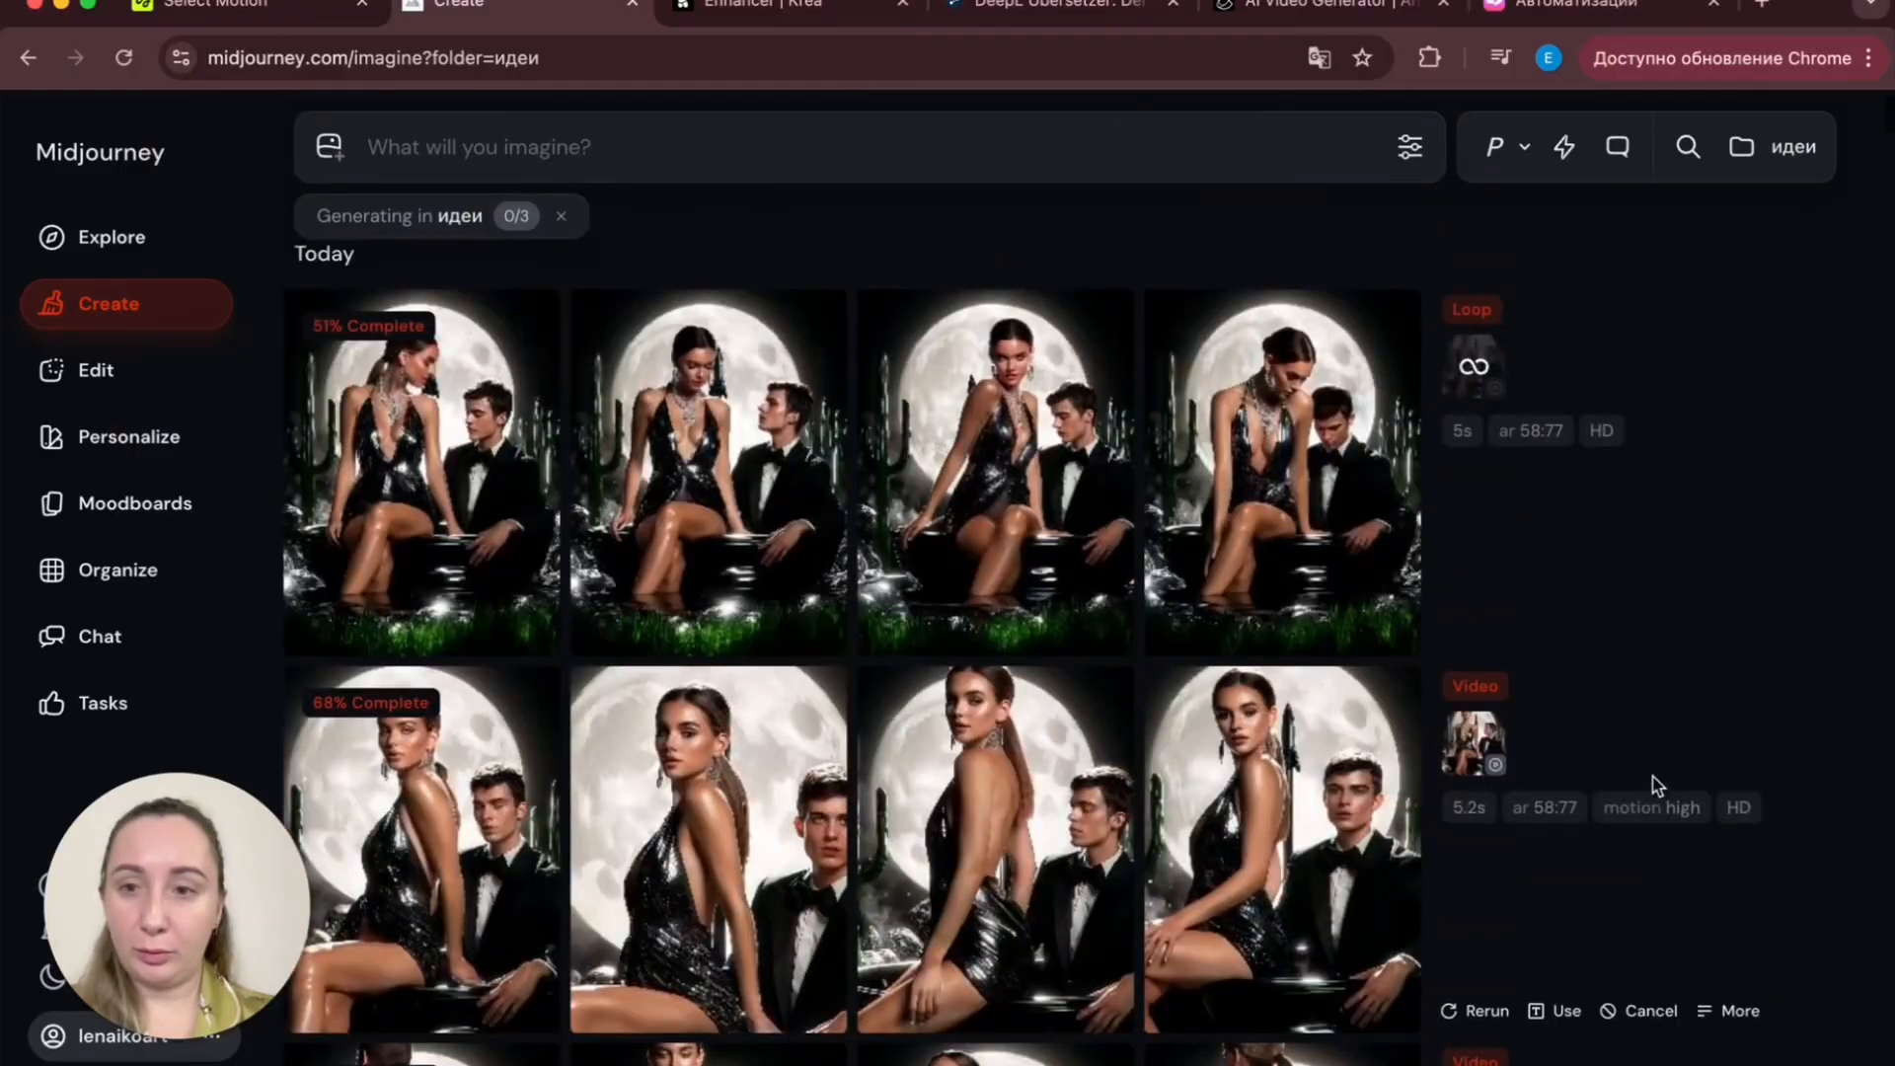
{"action": "scroll", "coordinate": [1657, 787], "scroll_direction": "down", "scroll_amount": 4}
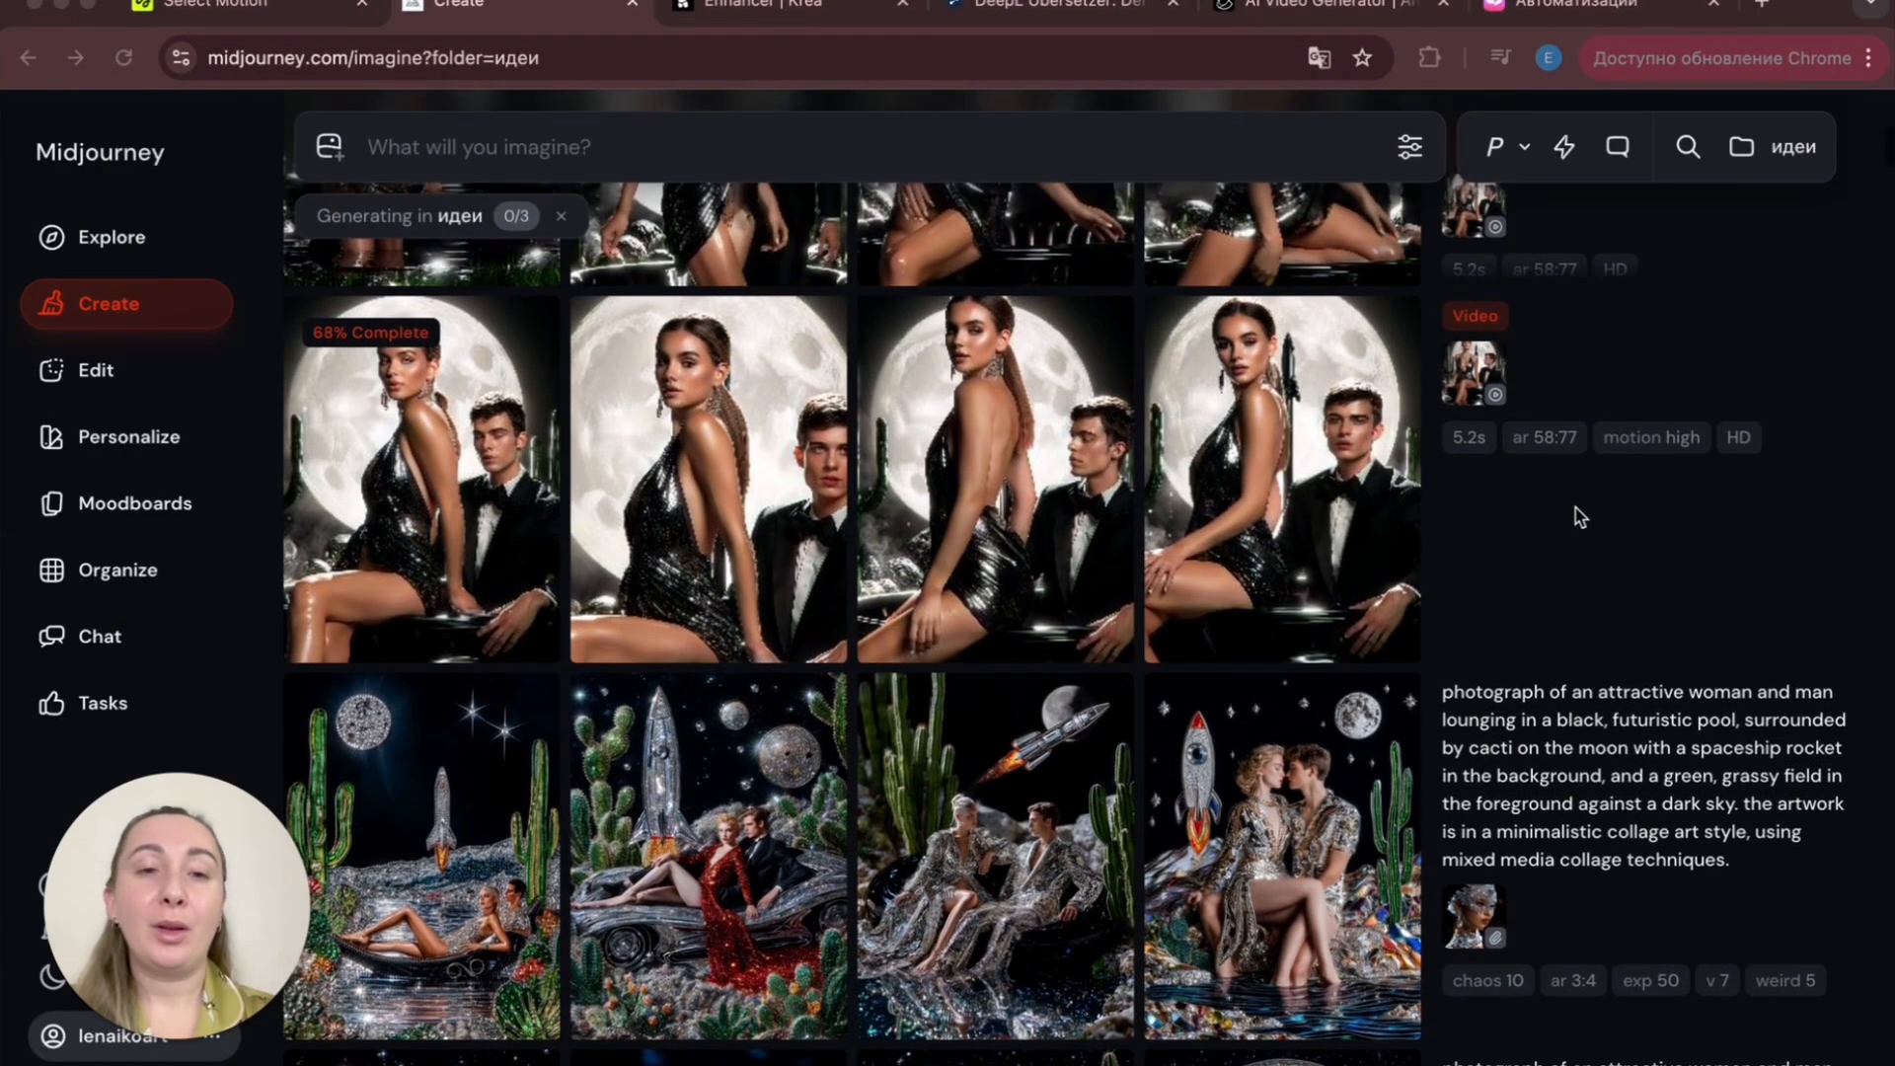
{"action": "scroll", "coordinate": [1575, 508], "scroll_direction": "up", "scroll_amount": 1}
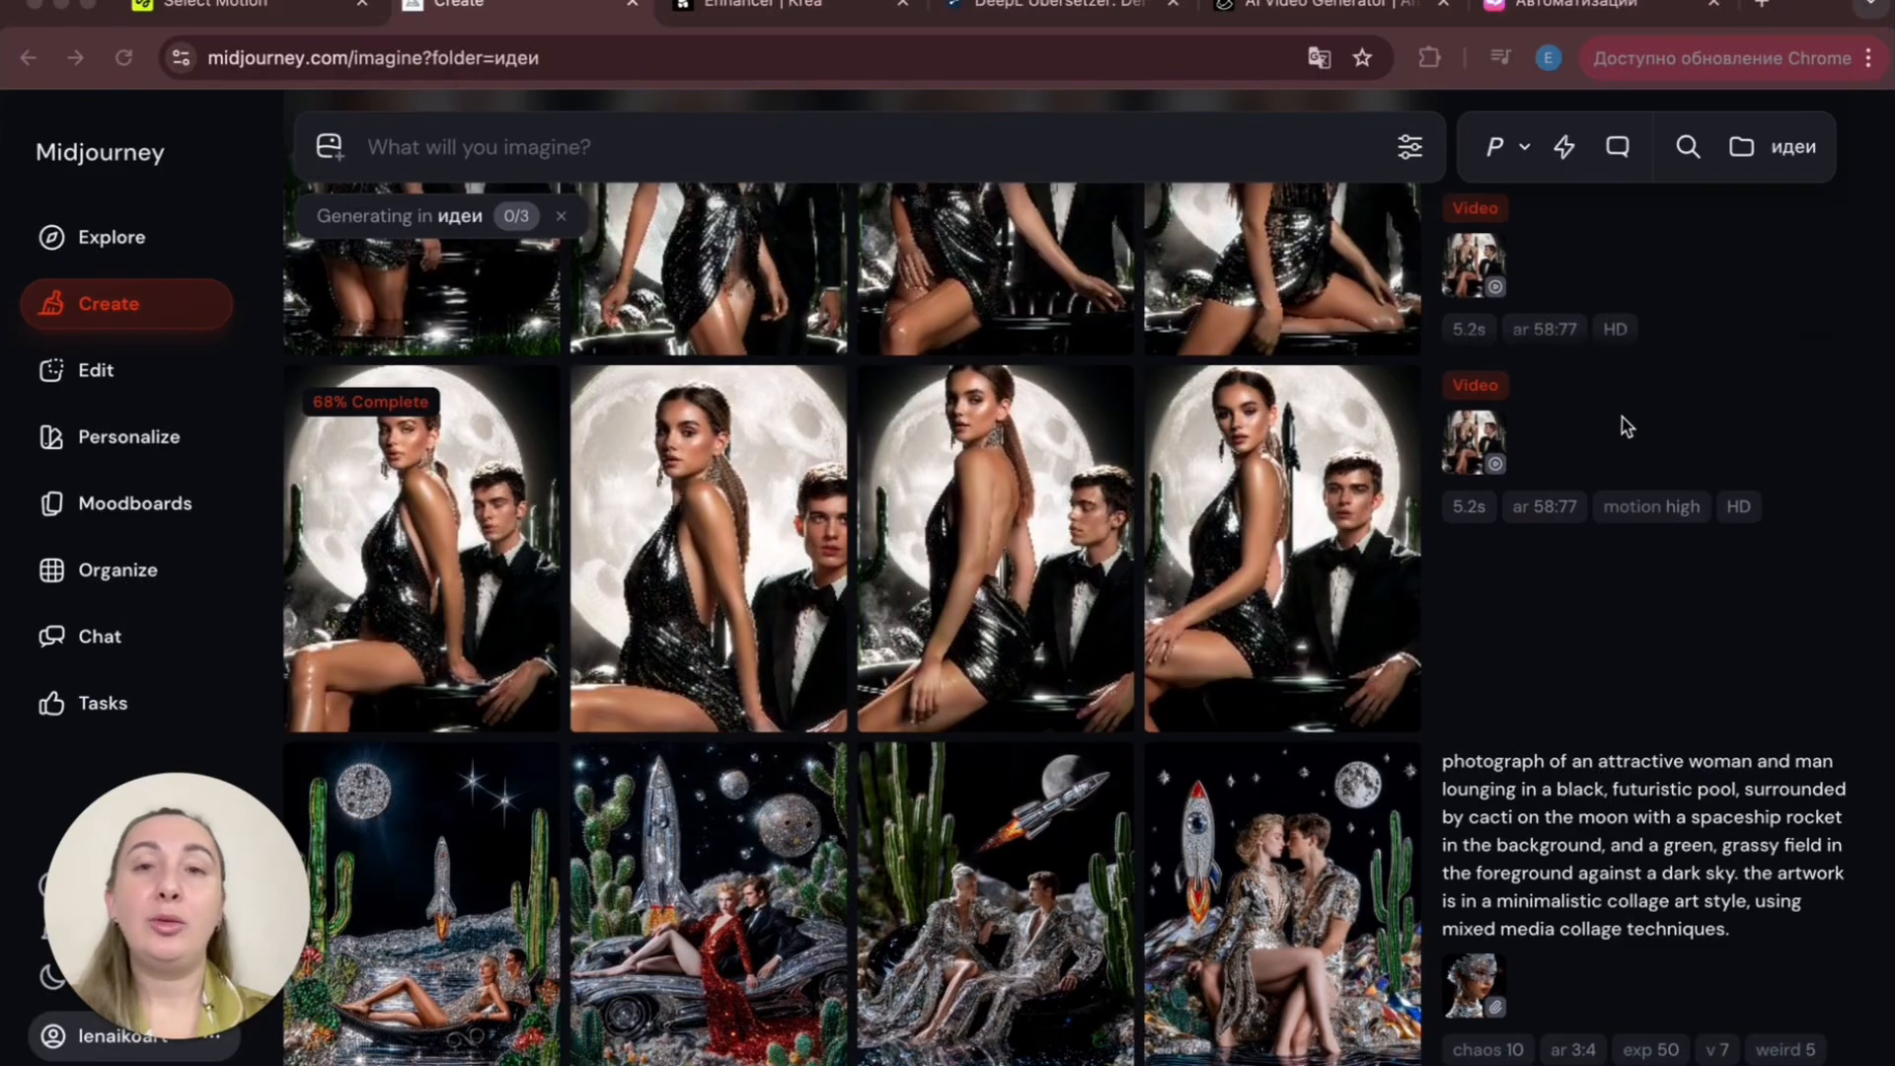
{"action": "scroll", "coordinate": [1619, 424], "scroll_direction": "up", "scroll_amount": 1}
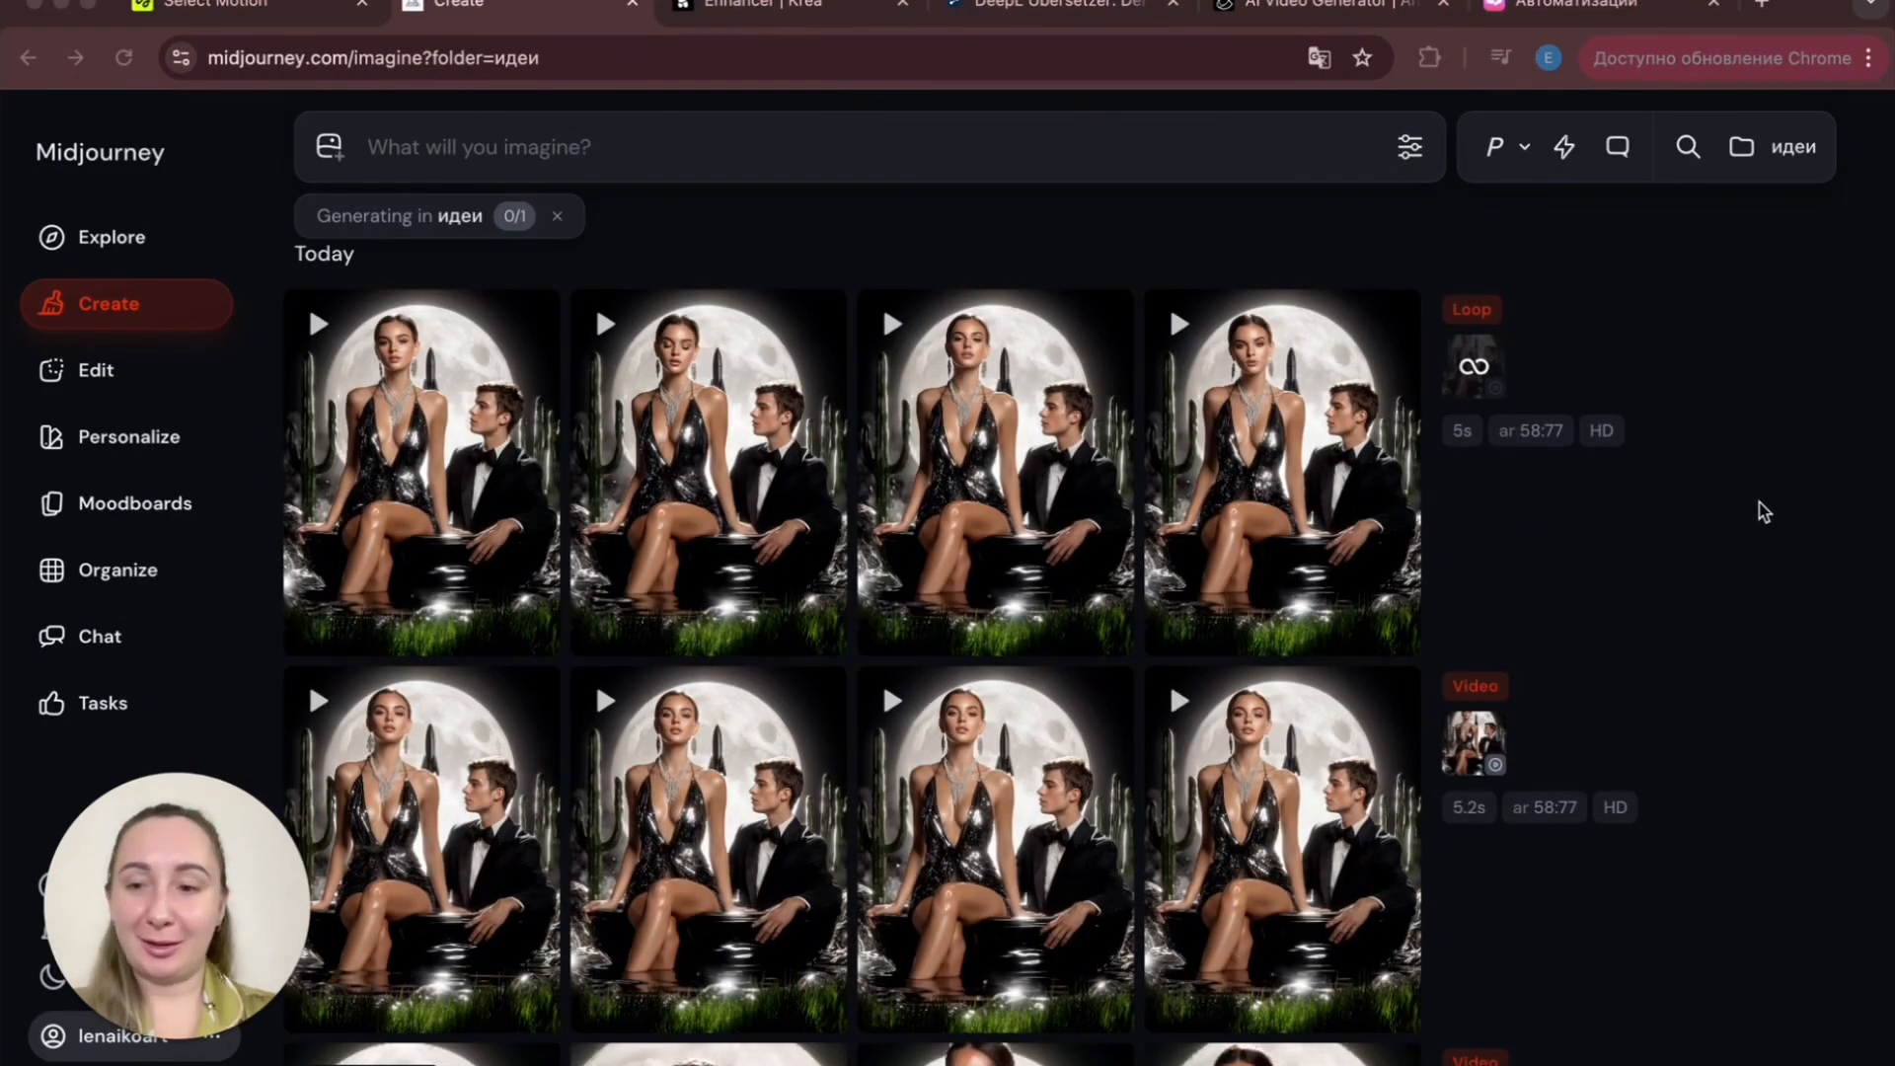
{"action": "scroll", "coordinate": [1665, 648], "scroll_direction": "down", "scroll_amount": 1}
{"action": "scroll", "coordinate": [1665, 649], "scroll_direction": "down", "scroll_amount": 1}
{"action": "scroll", "coordinate": [1665, 649], "scroll_direction": "up", "scroll_amount": 1}
{"action": "scroll", "coordinate": [1665, 648], "scroll_direction": "down", "scroll_amount": 2}
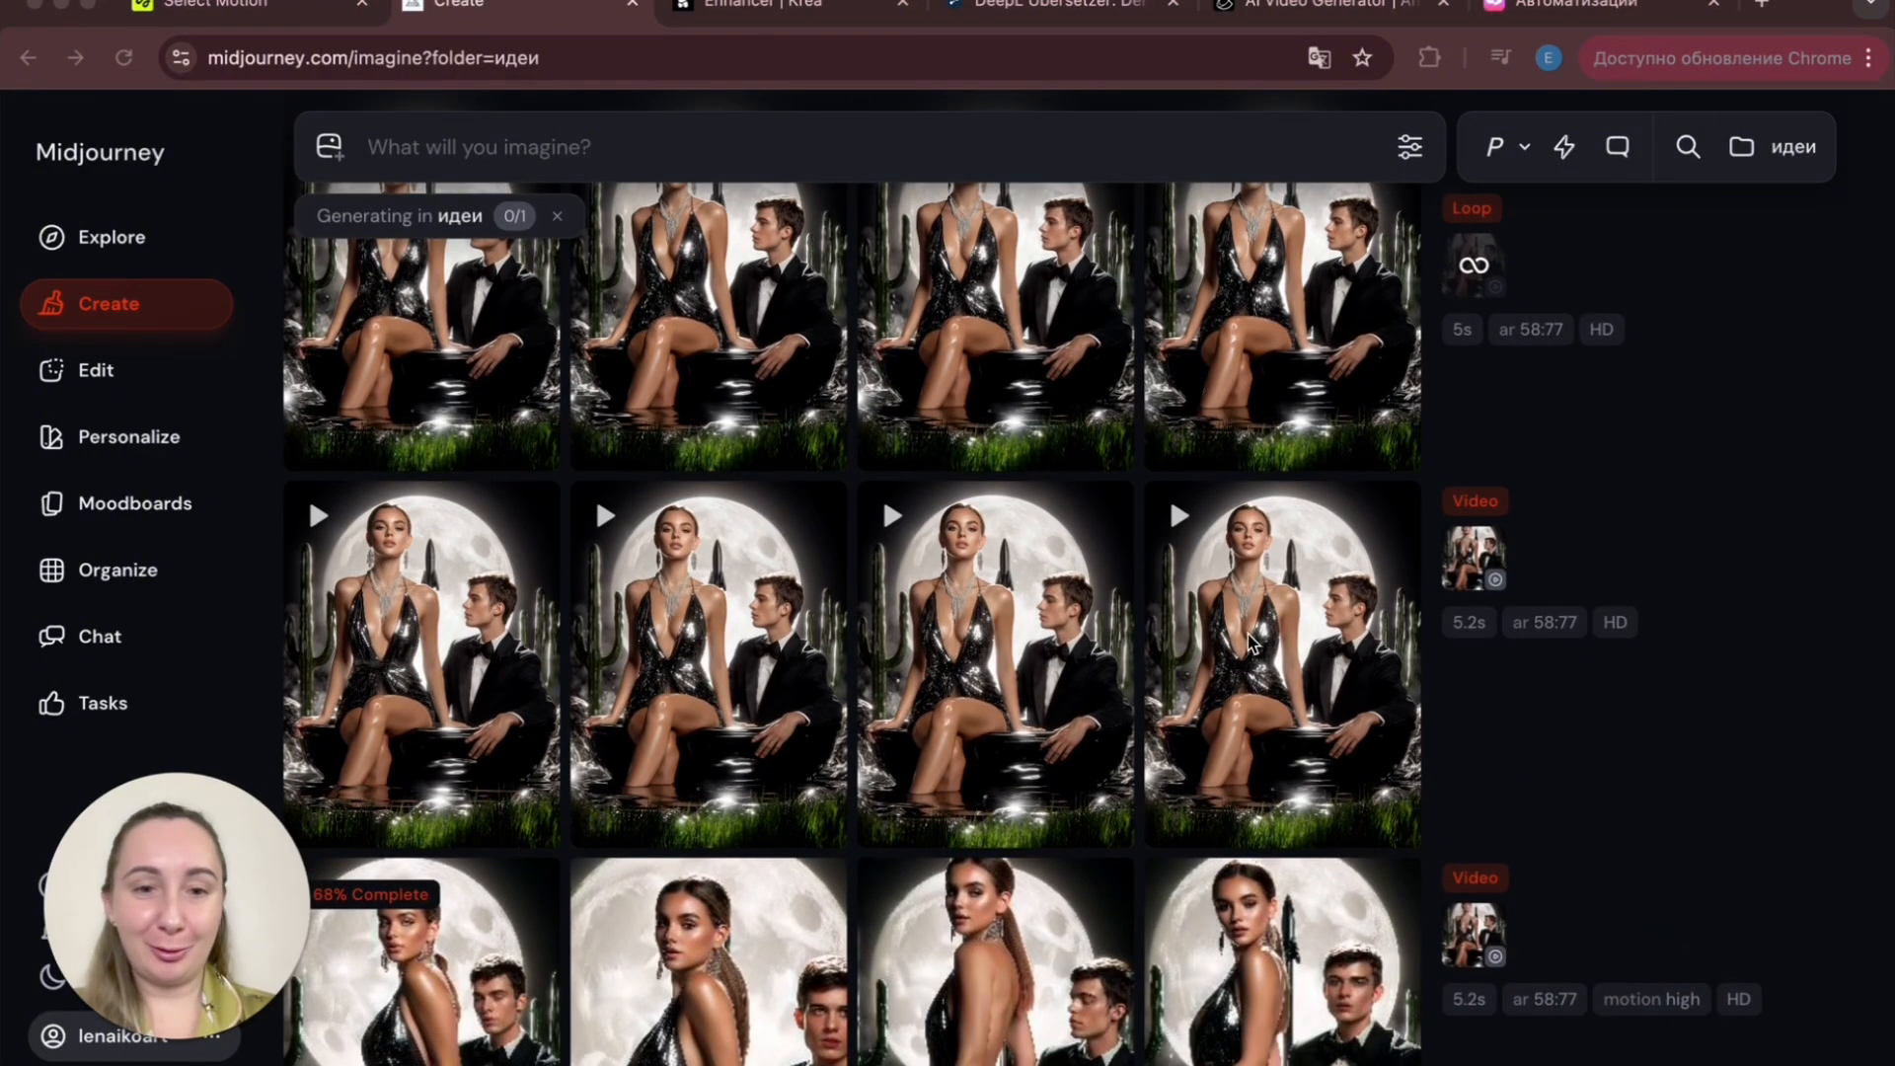
{"action": "scroll", "coordinate": [1252, 642], "scroll_direction": "up", "scroll_amount": 2}
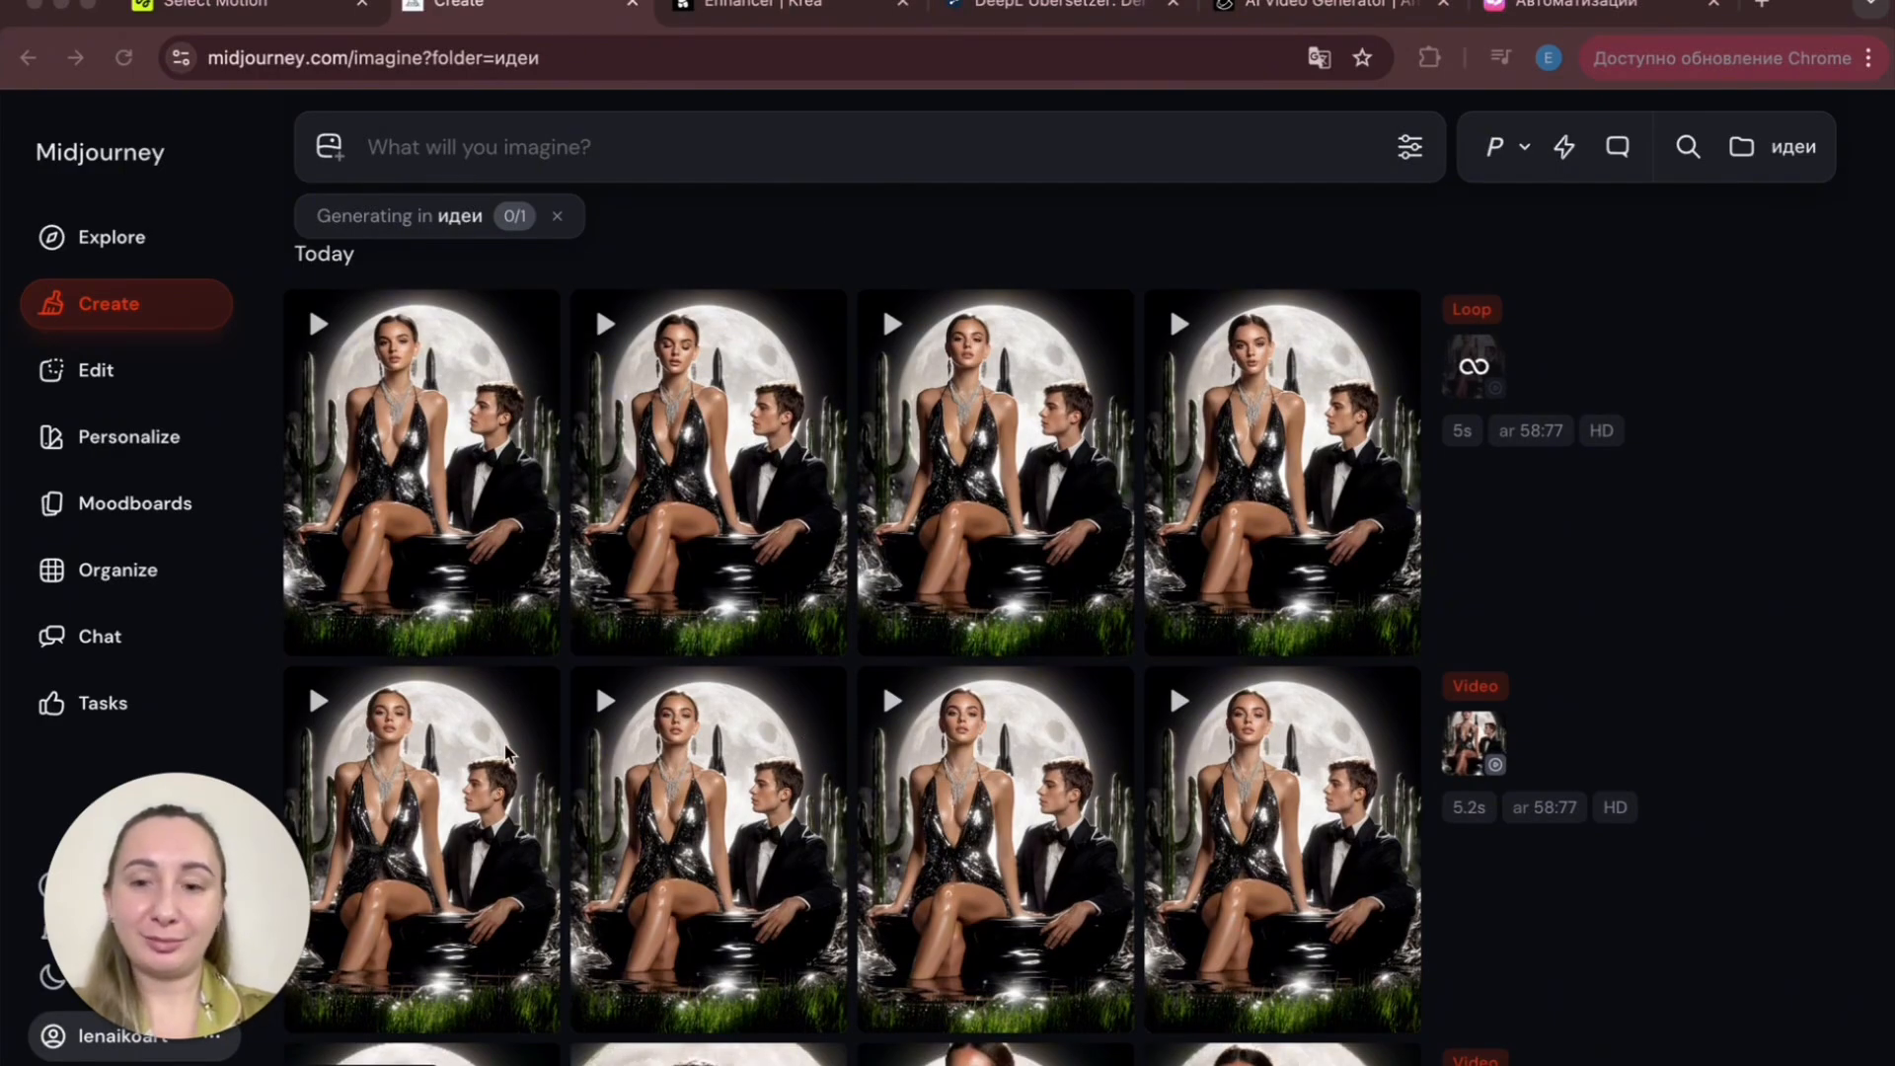
{"action": "scroll", "coordinate": [1004, 738], "scroll_direction": "down", "scroll_amount": 5}
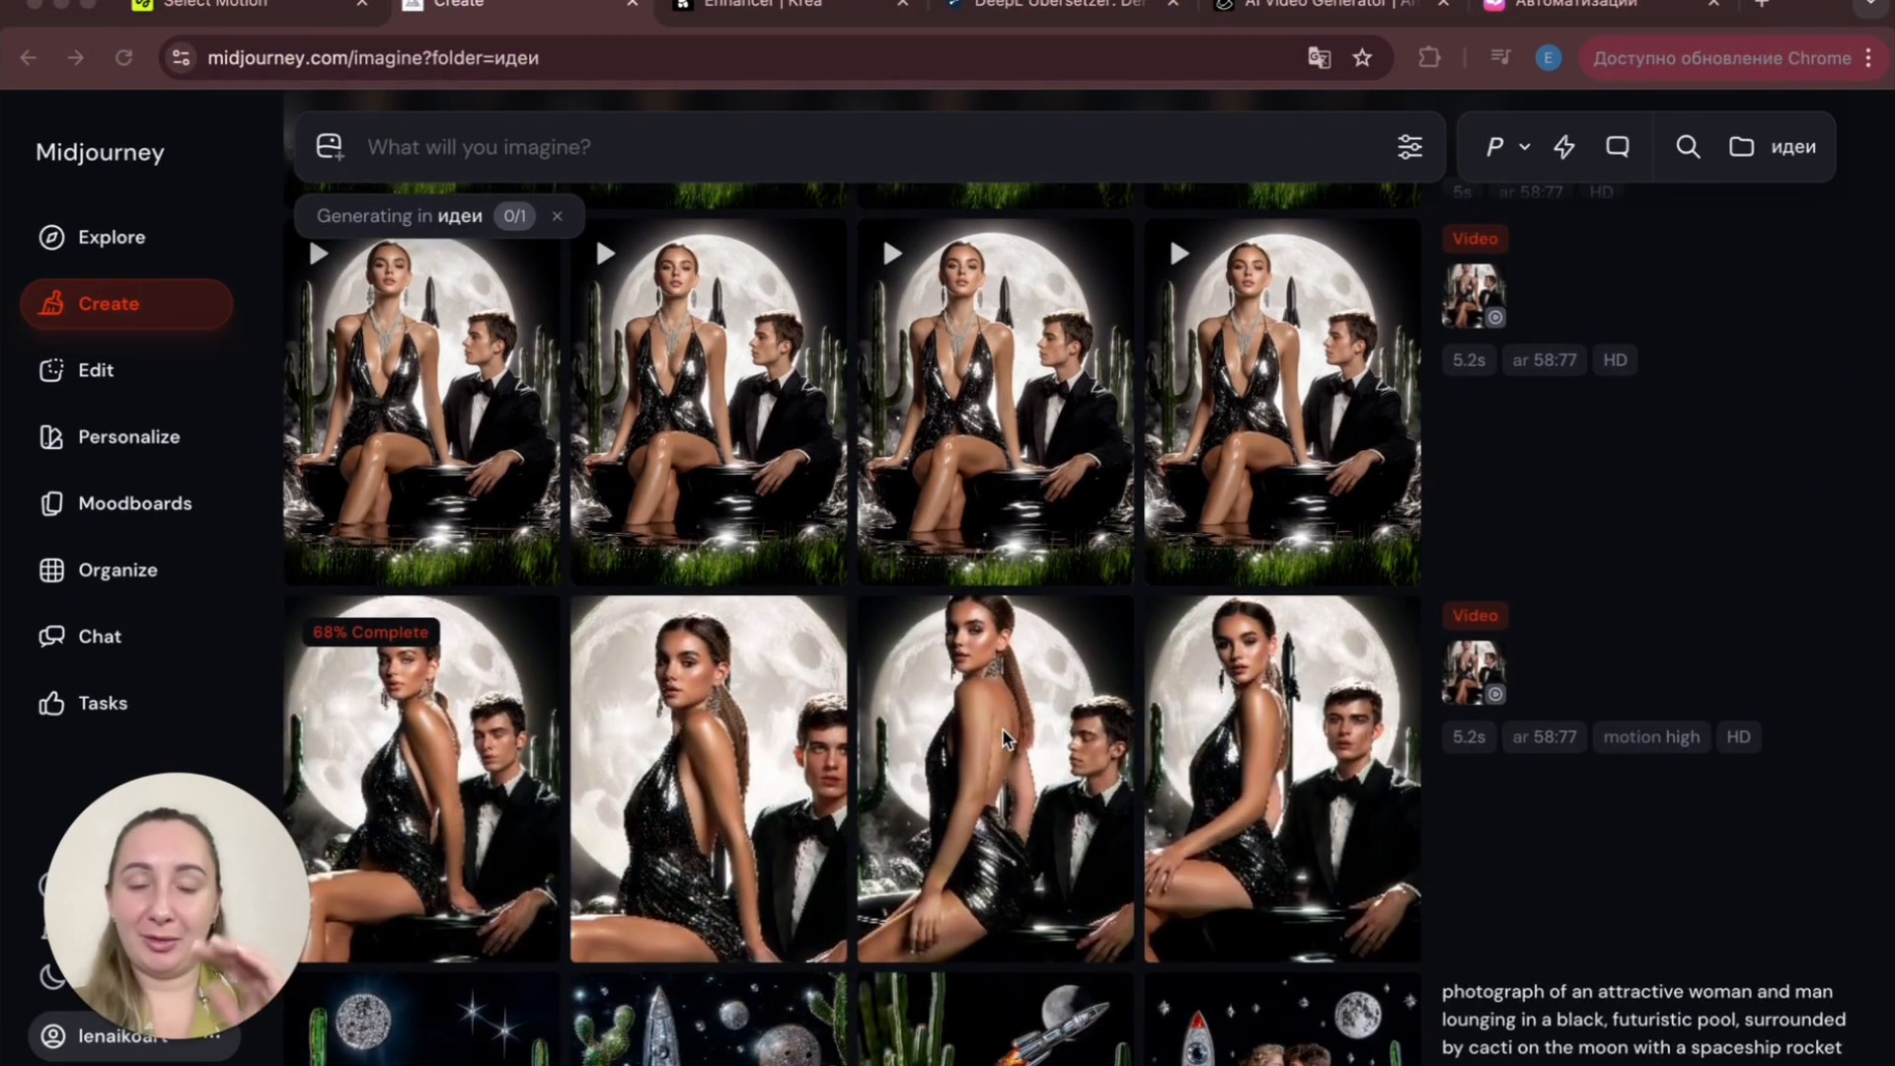
{"action": "scroll", "coordinate": [1026, 720], "scroll_direction": "up", "scroll_amount": 5}
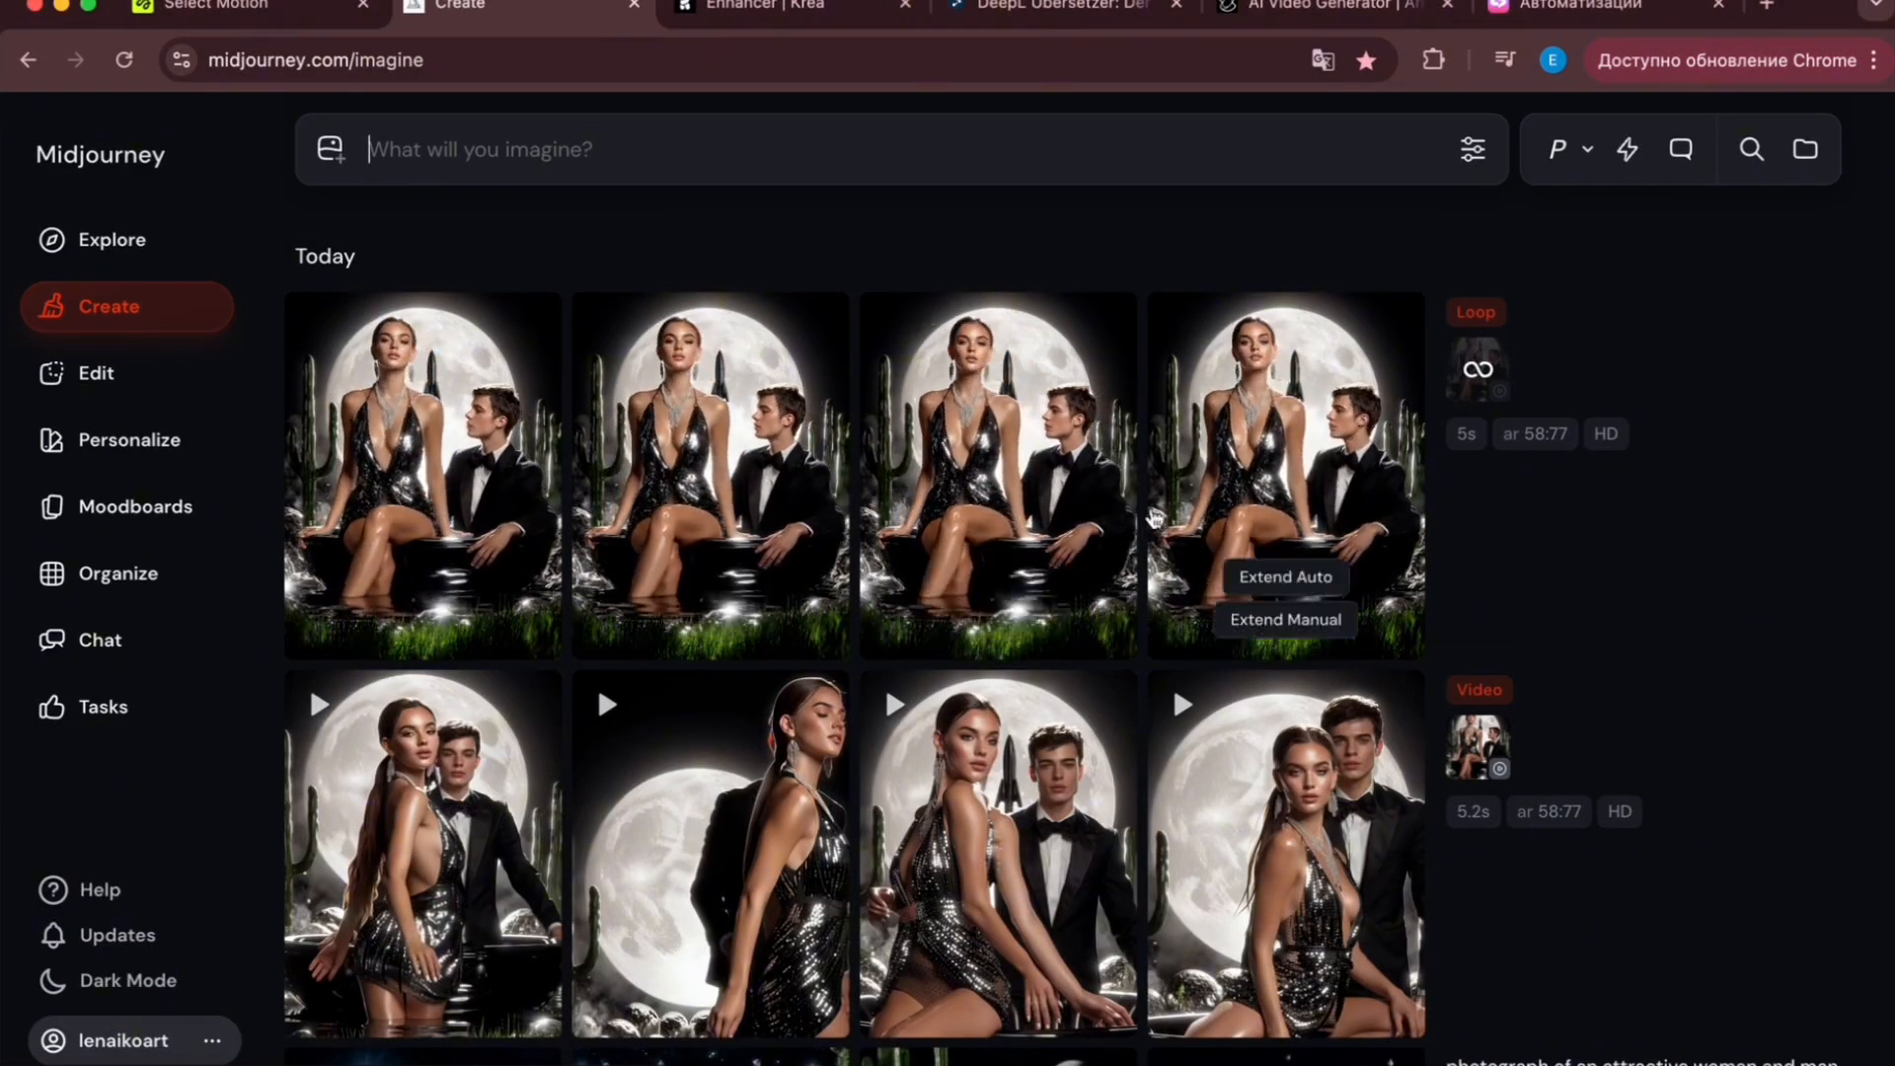
{"action": "scroll", "coordinate": [1273, 612], "scroll_direction": "down", "scroll_amount": 3}
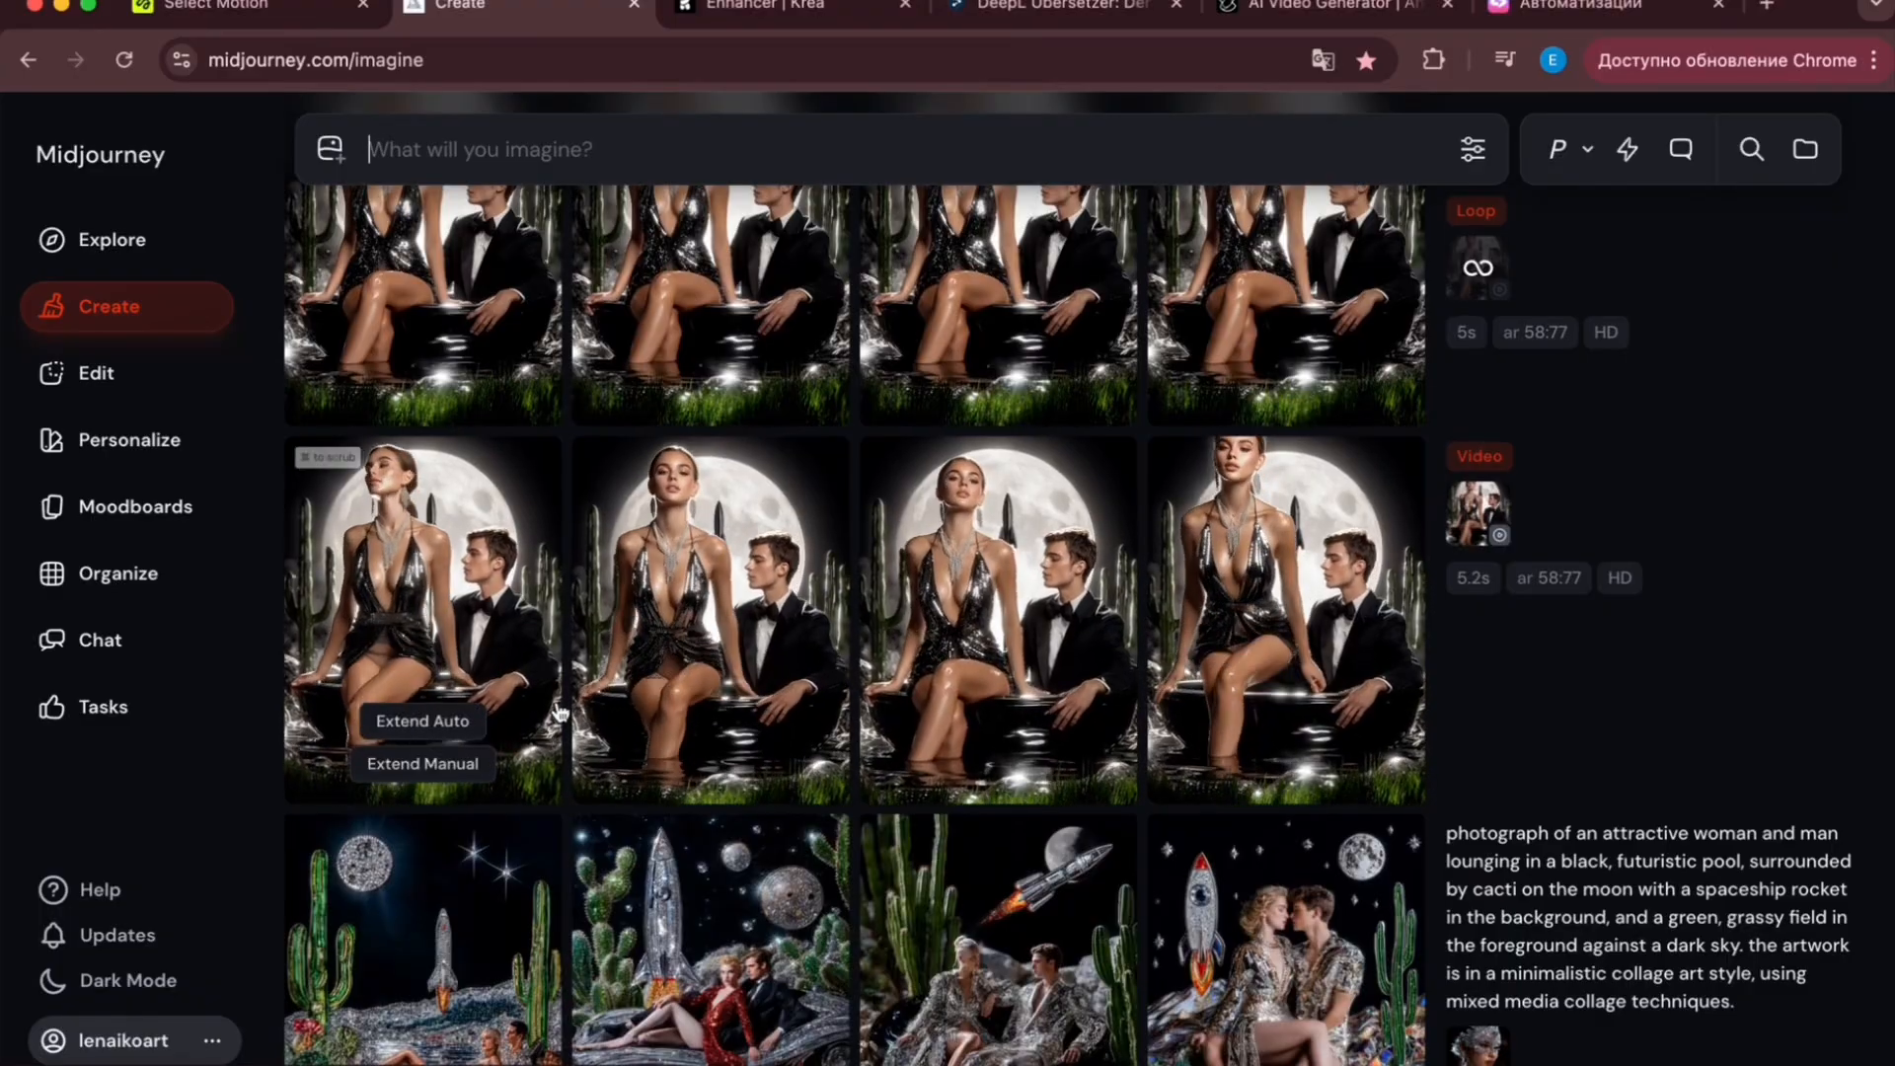